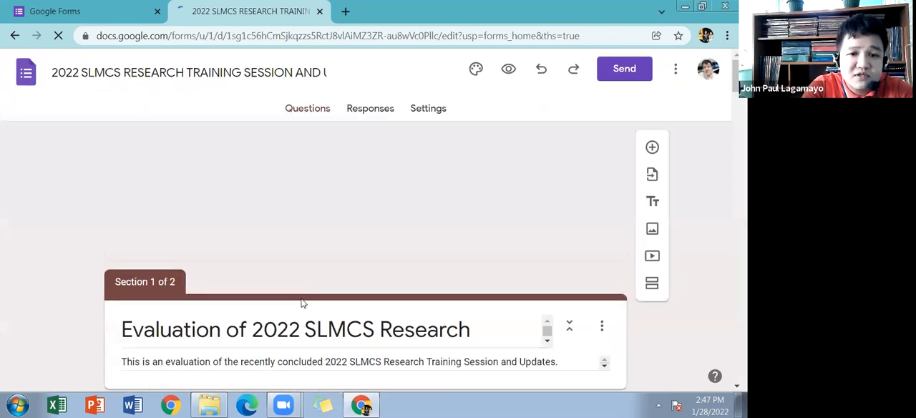
Step: Open the form's responses and stop the form from accepting further responses
scroll(300, 214, "down", 2)
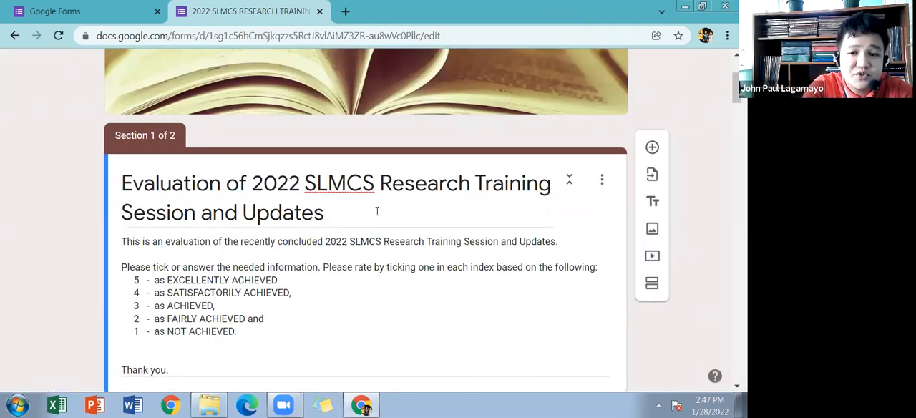
scroll(374, 203, "up", 2)
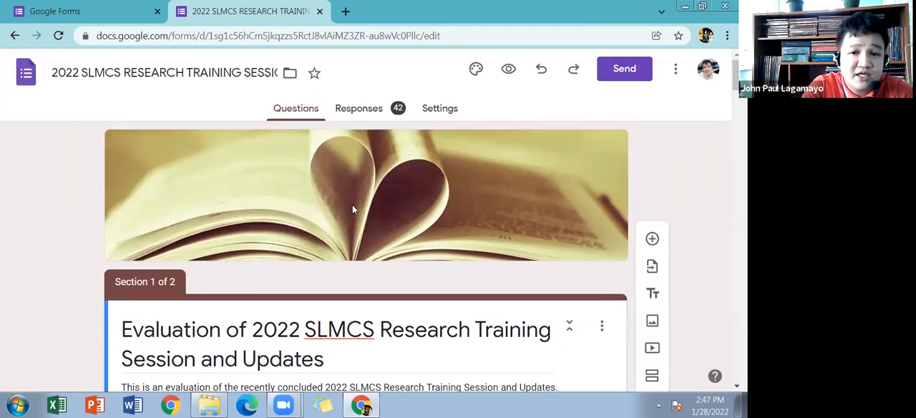
left_click(369, 113)
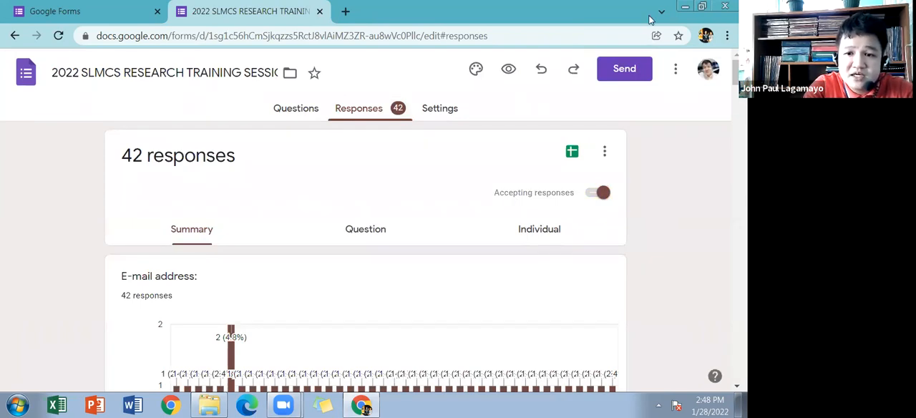
left_click(593, 193)
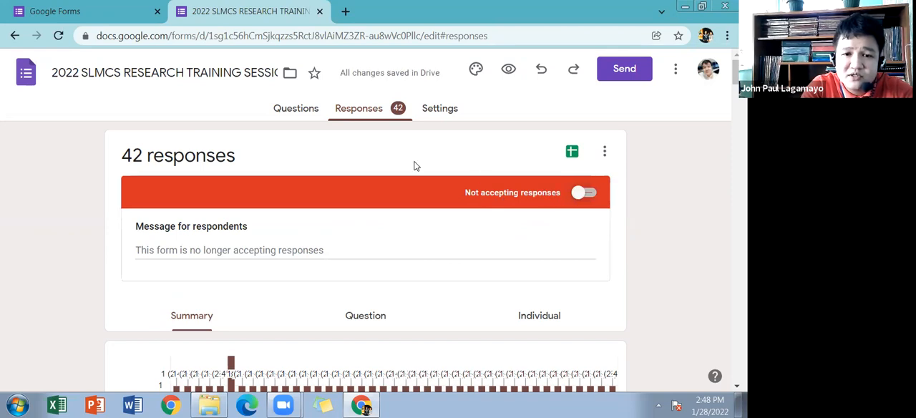
Step: View the form responses in a spreadsheet and download it as a Microsoft Excel (.xlsx) file
left_click(571, 154)
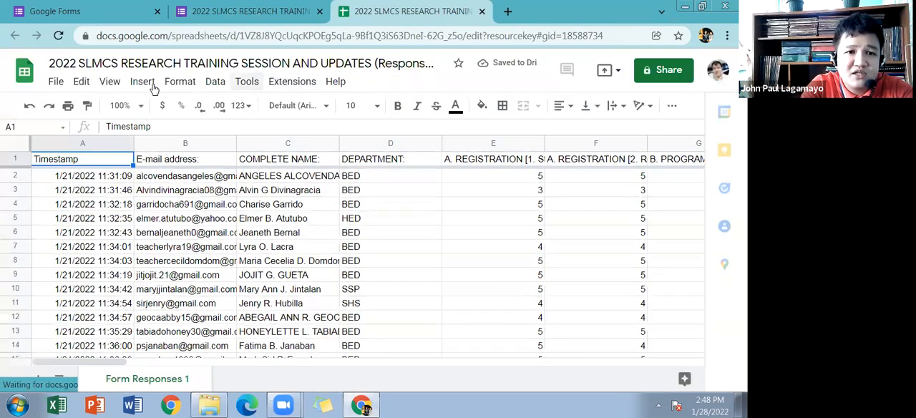
left_click(57, 82)
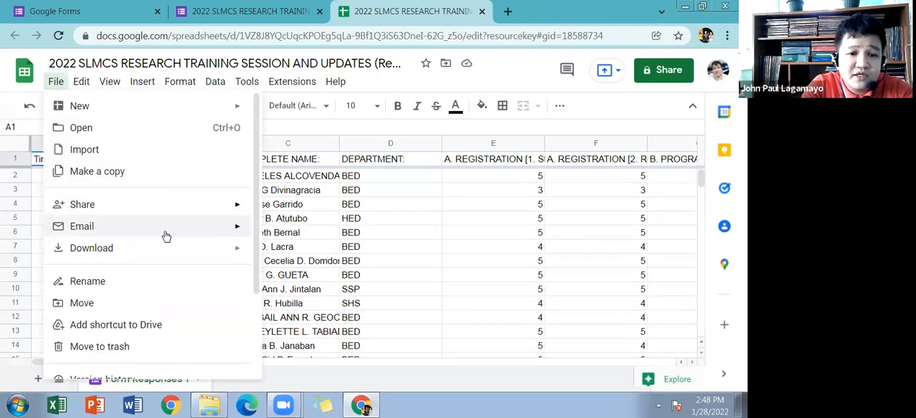
mouse_move(179, 249)
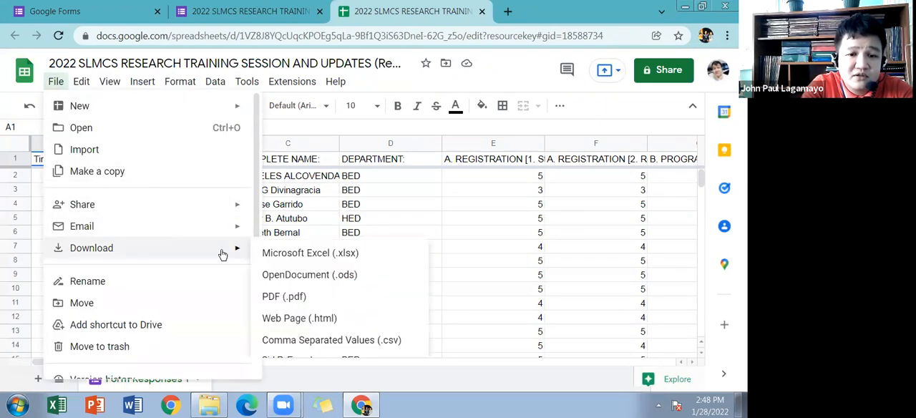
left_click(276, 254)
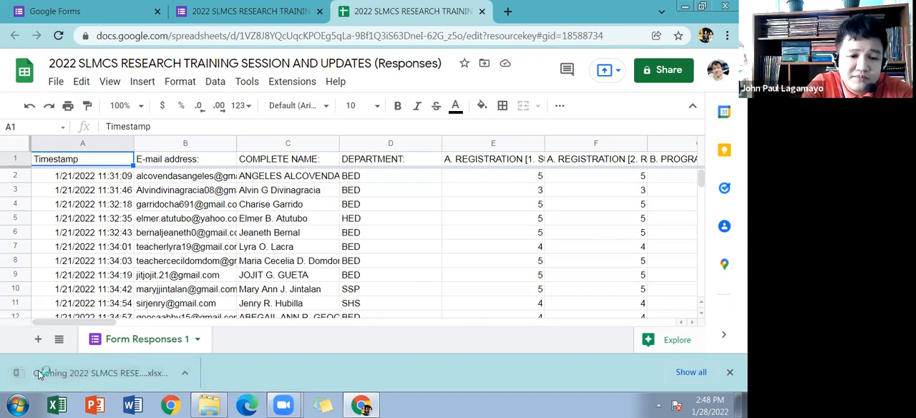
Step: Open the downloaded responses workbook in Excel, dismiss the activation dialog and enable editing
left_click(40, 375)
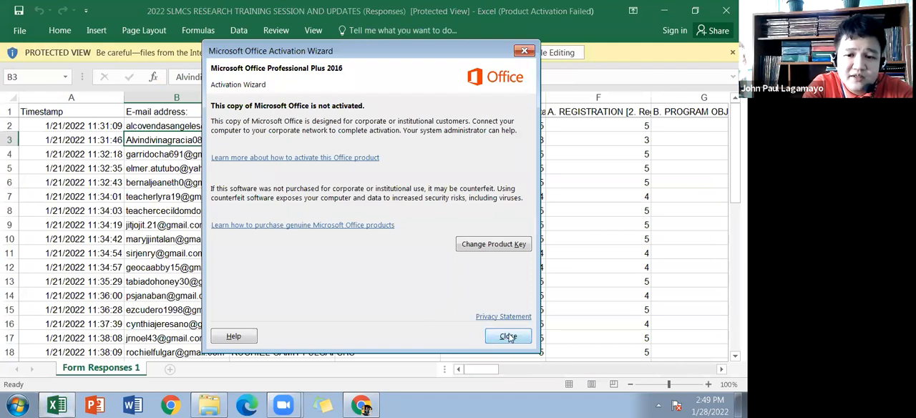
left_click(509, 336)
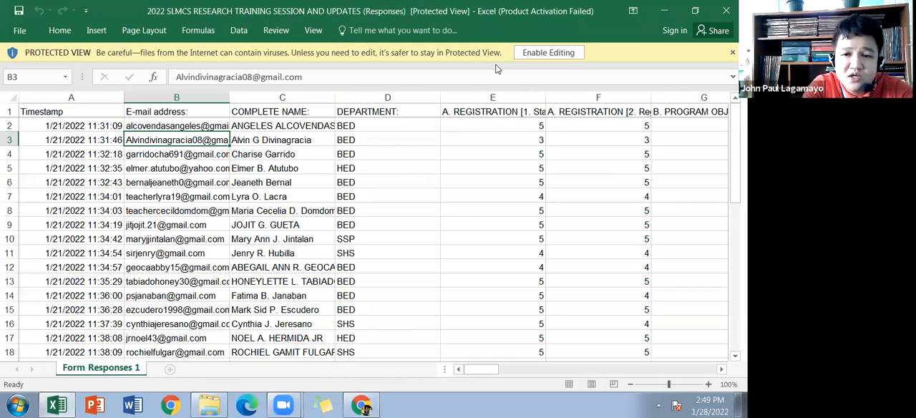
left_click(535, 54)
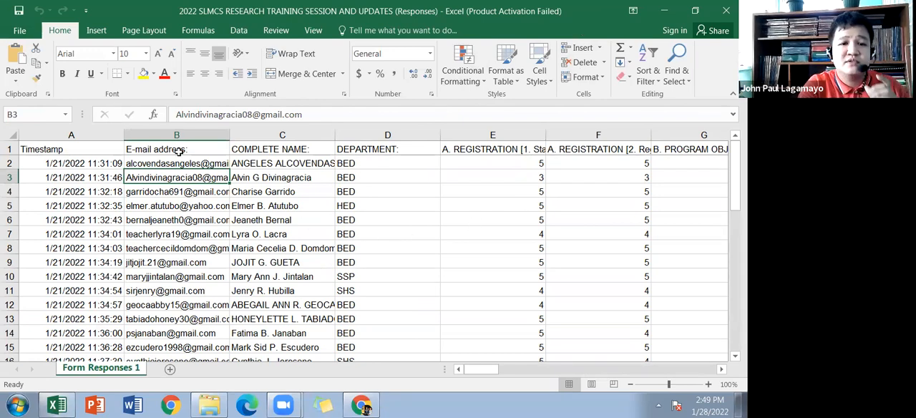
Step: Delete the E-mail address and COMPLETE NAME columns from the responses sheet
left_click_drag(158, 135, 247, 155)
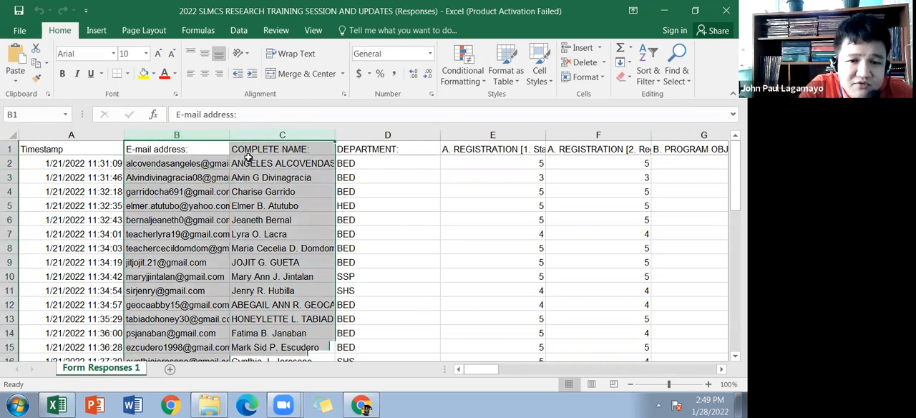
right_click(249, 156)
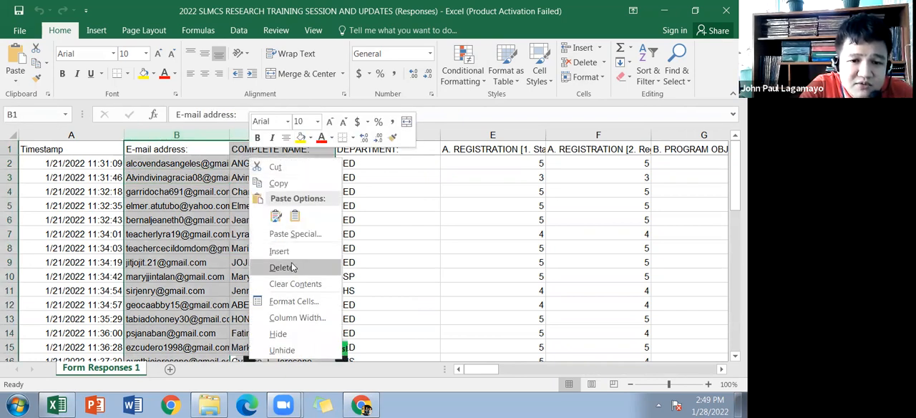
left_click(291, 267)
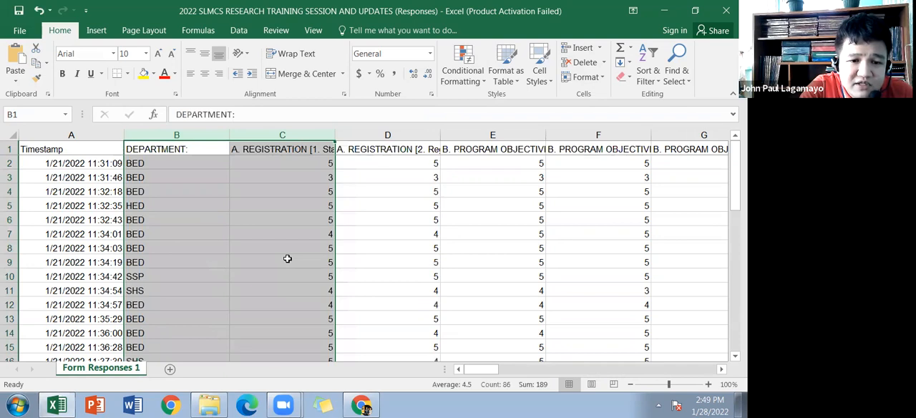
left_click(192, 164)
Step: Examine the response rows down to the end of the data and the blank area below them
scroll(226, 213, "down", 2)
scroll(231, 204, "up", 2)
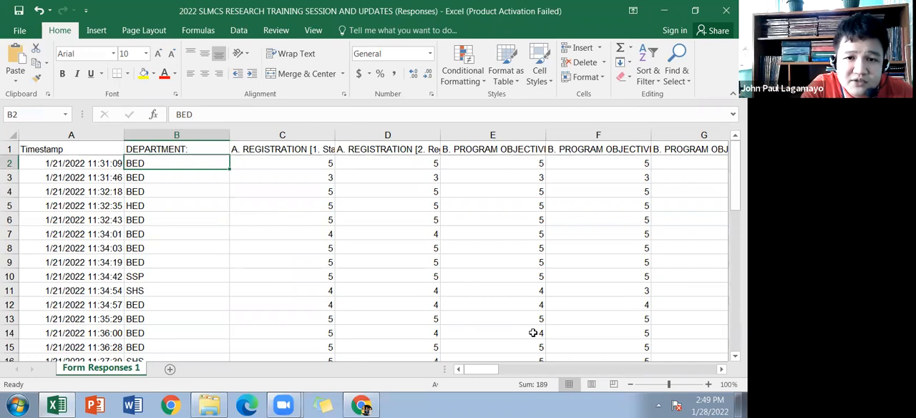
left_click(360, 401)
left_click(479, 373)
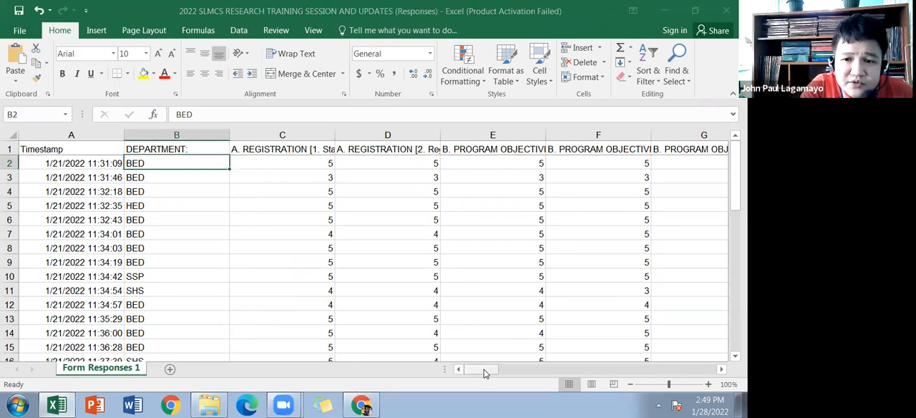
left_click_drag(520, 368, 376, 341)
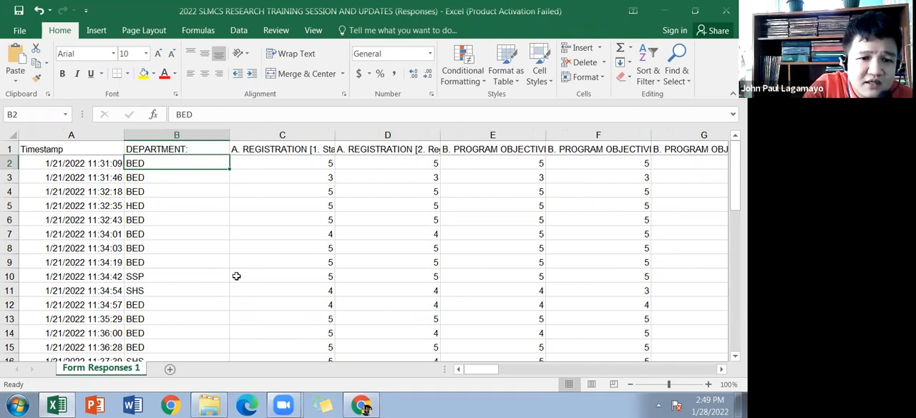
scroll(236, 277, "down", 8)
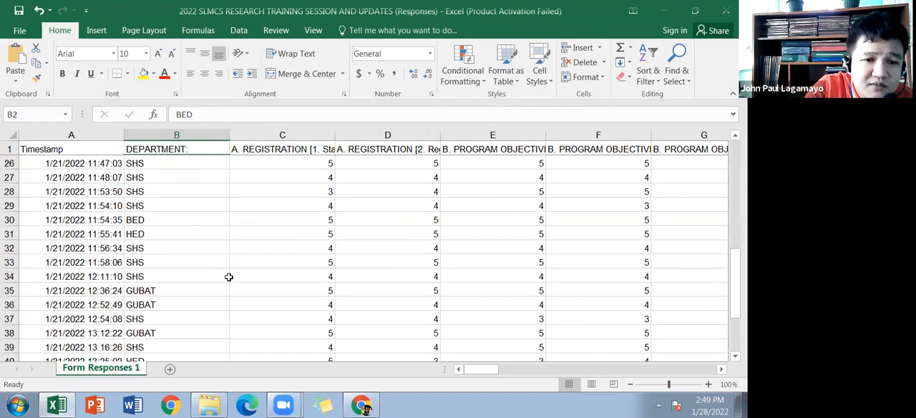
scroll(228, 277, "down", 3)
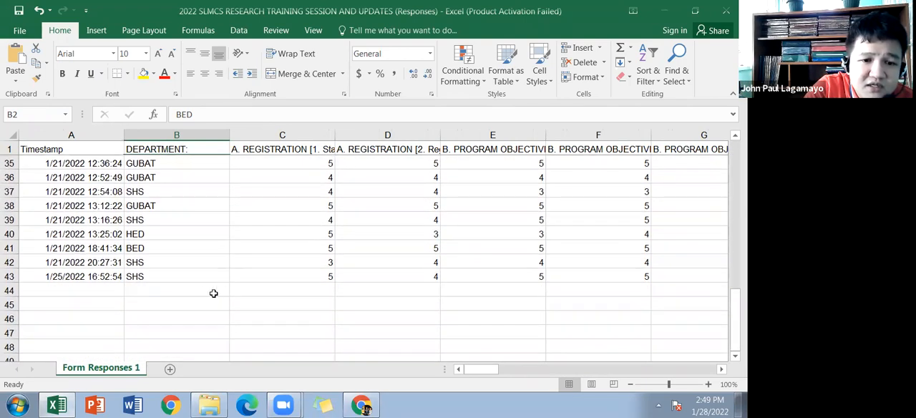
left_click(82, 318)
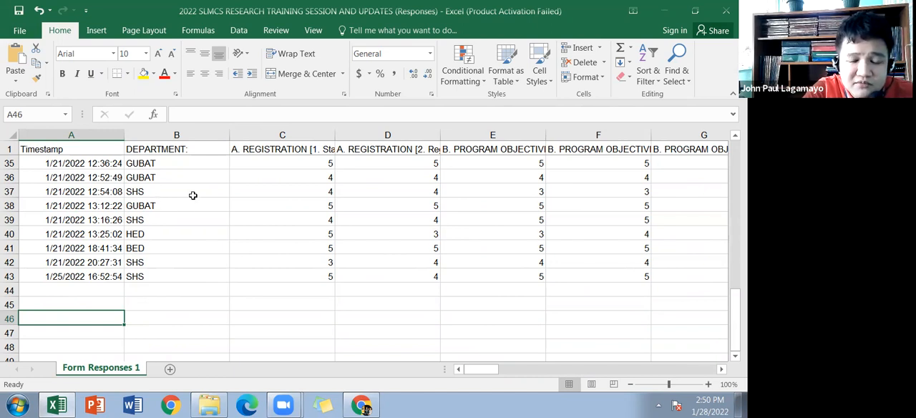
left_click_drag(327, 194, 501, 248)
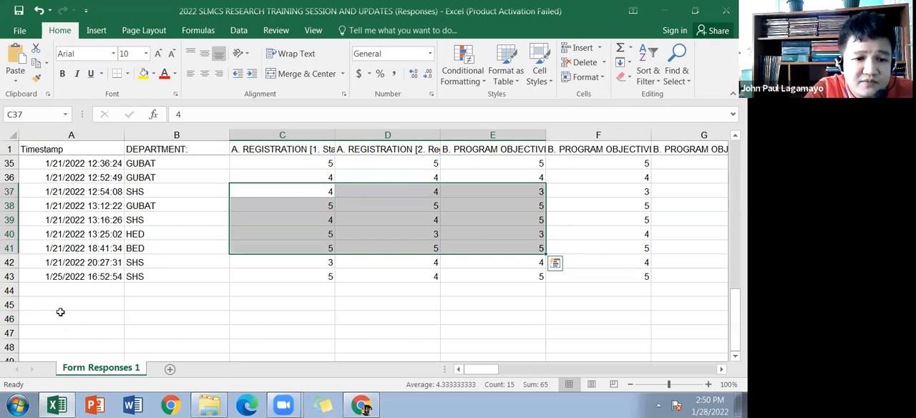
left_click(90, 316)
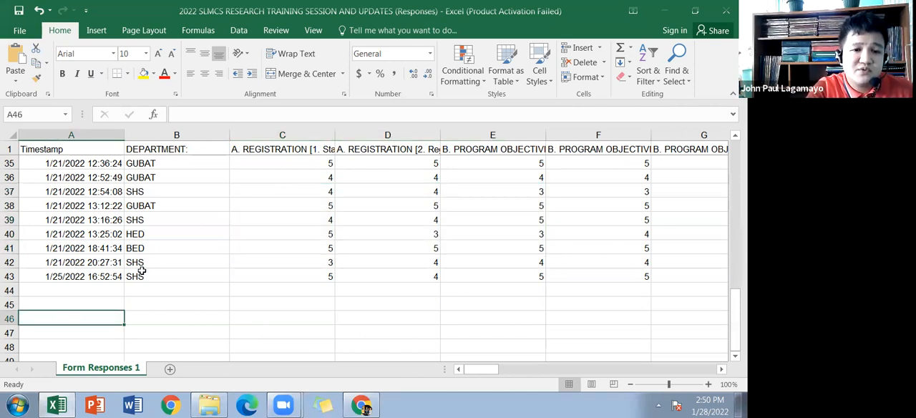
Step: Read through the DEPARTMENT column to identify the different departments among the respondents
scroll(140, 270, "up", 8)
scroll(142, 271, "up", 3)
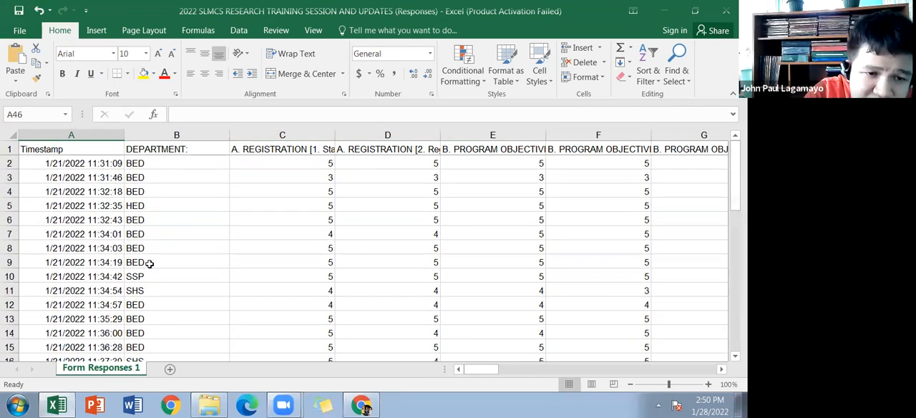
left_click(143, 177)
left_click(143, 206)
scroll(157, 276, "down", 4)
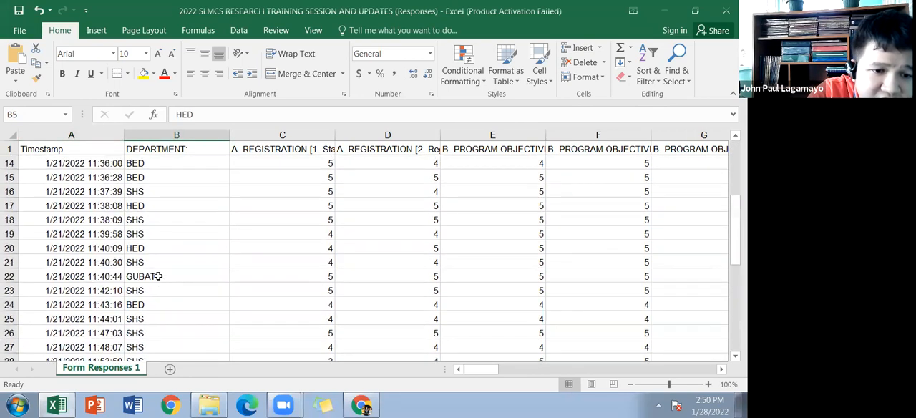
left_click(152, 276)
left_click(147, 262)
scroll(149, 267, "down", 1)
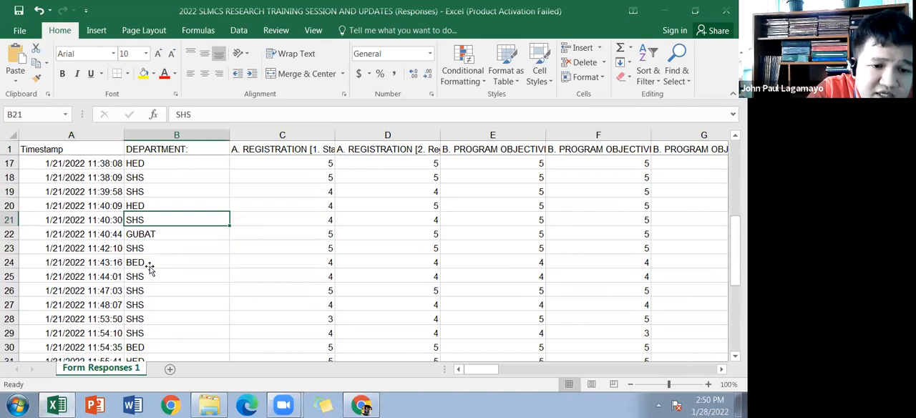
scroll(143, 274, "down", 3)
scroll(140, 281, "down", 5)
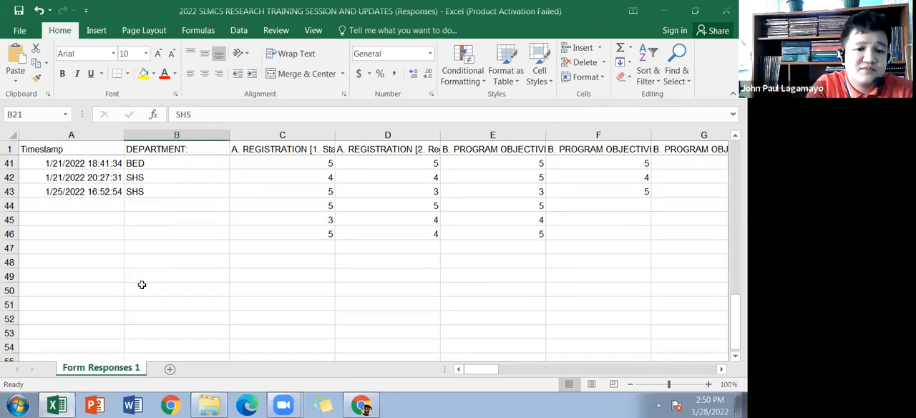
Step: List the departments HED, BED and GUBAT in cells A47 to A49, below the response data
left_click(83, 248)
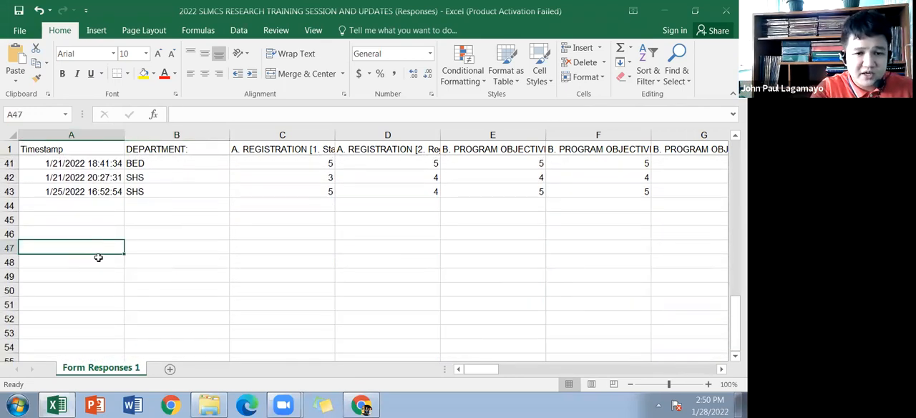
type("HED")
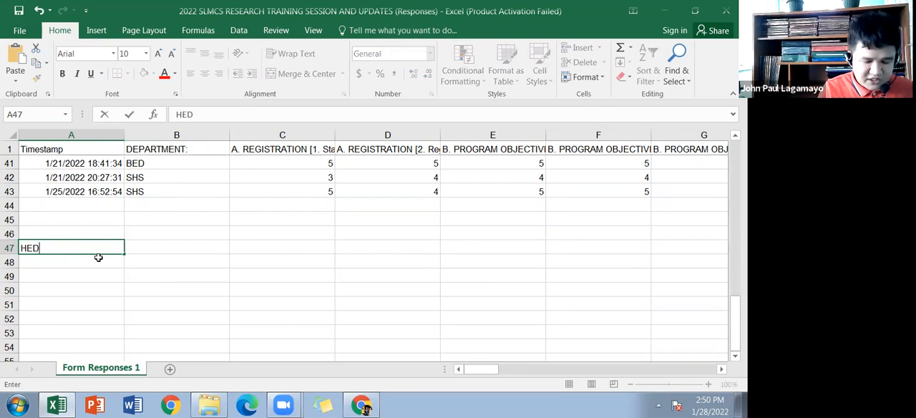
key("Return")
type("BED")
key("Return")
type("GUBAT")
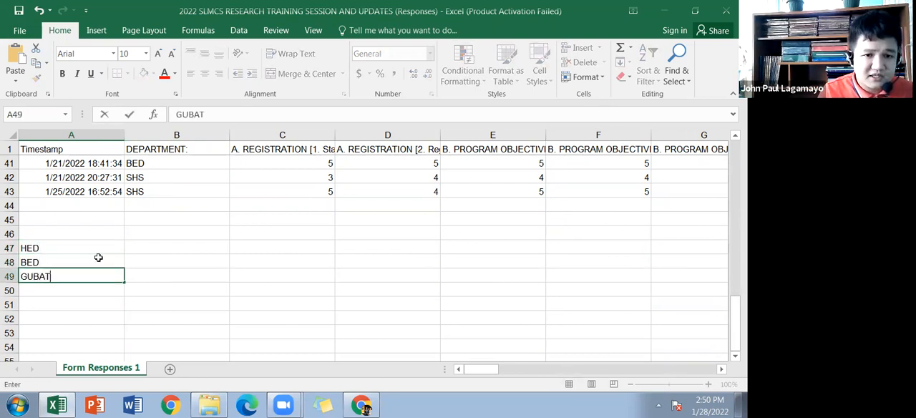
key("Return")
Step: Check the DEPARTMENT column for unlisted departments and add SSP and SHS in cells A50 and A51
scroll(109, 221, "up", 7)
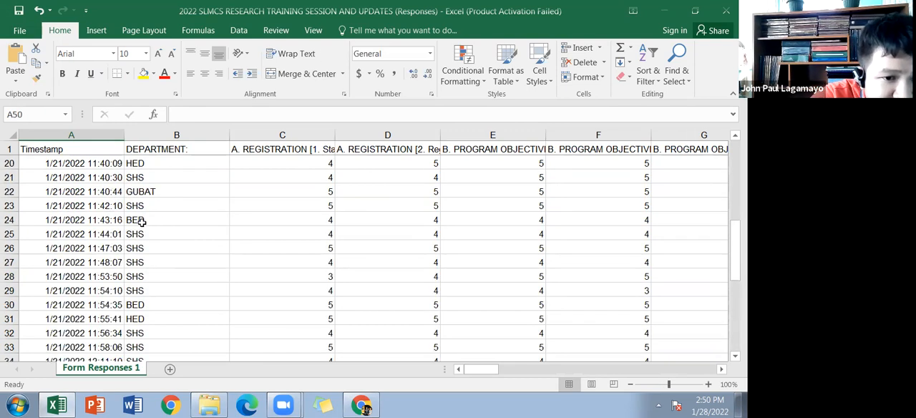
scroll(164, 231, "up", 6)
scroll(165, 231, "down", 4)
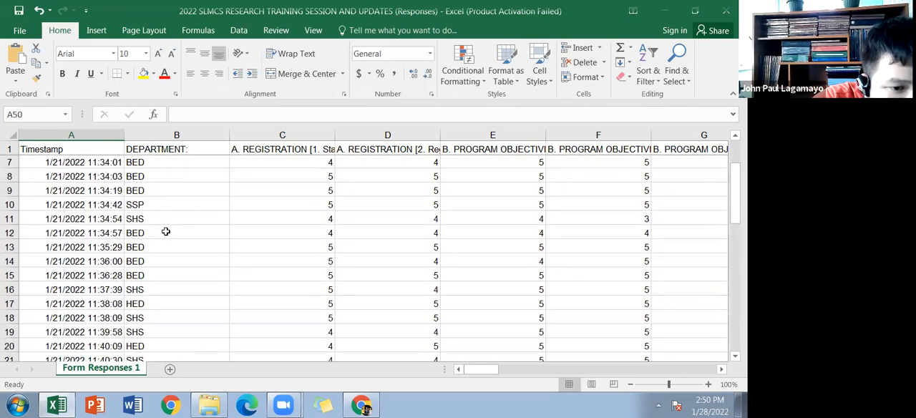
scroll(164, 229, "down", 5)
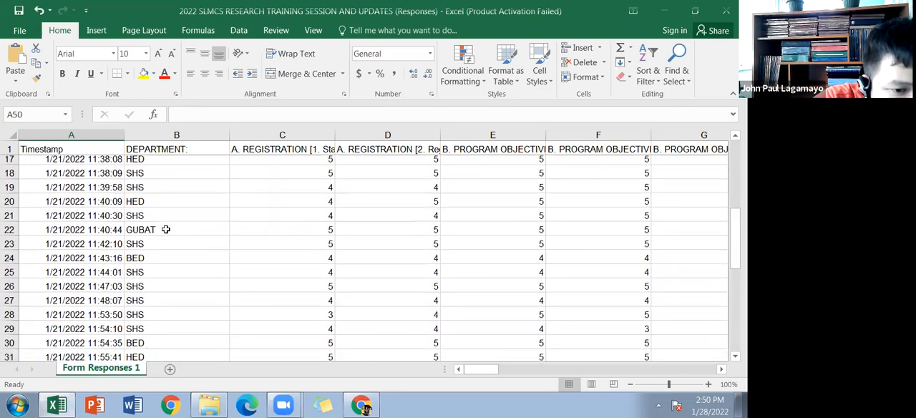
scroll(162, 243, "down", 2)
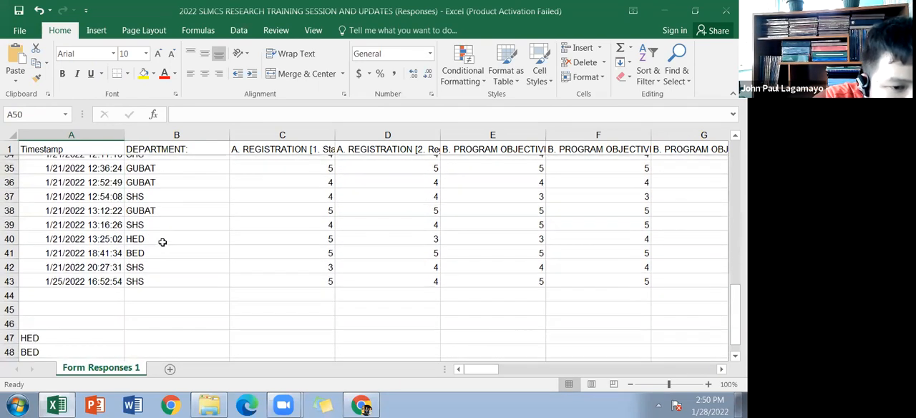
scroll(165, 236, "up", 11)
scroll(165, 236, "down", 13)
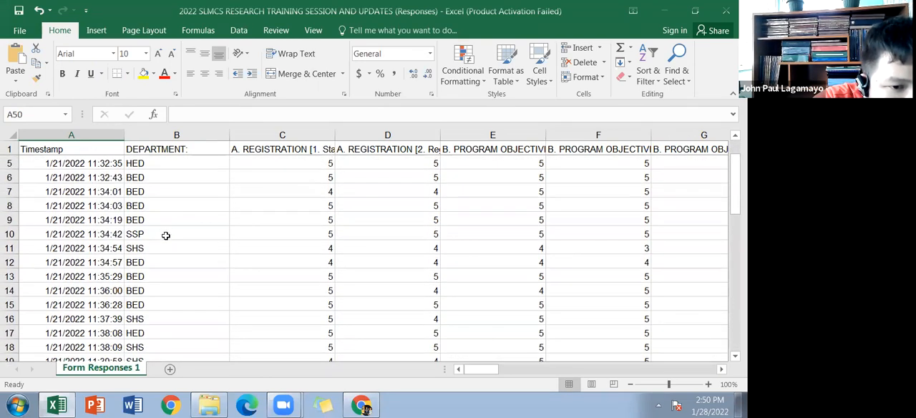
type("SSP")
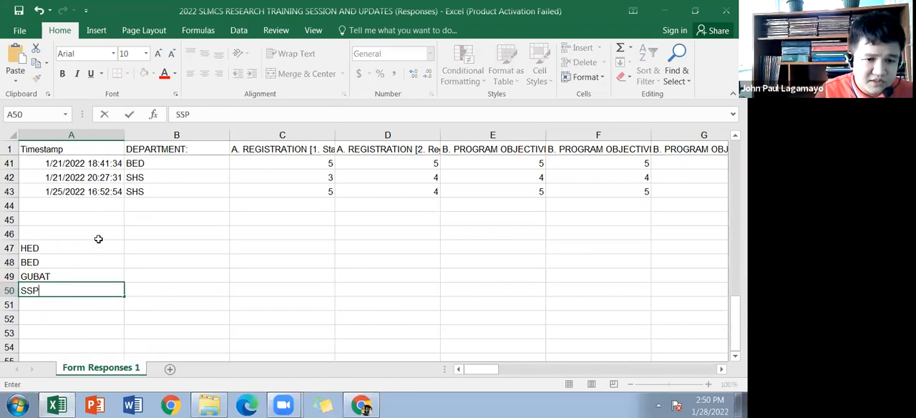
key("Return")
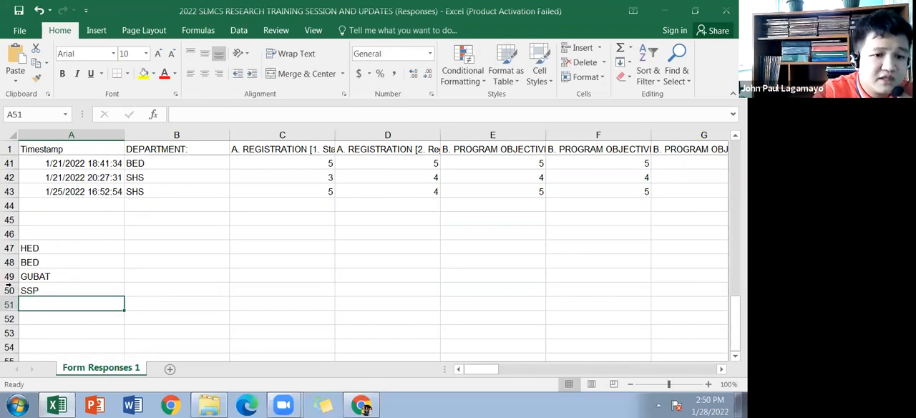
type("SHS")
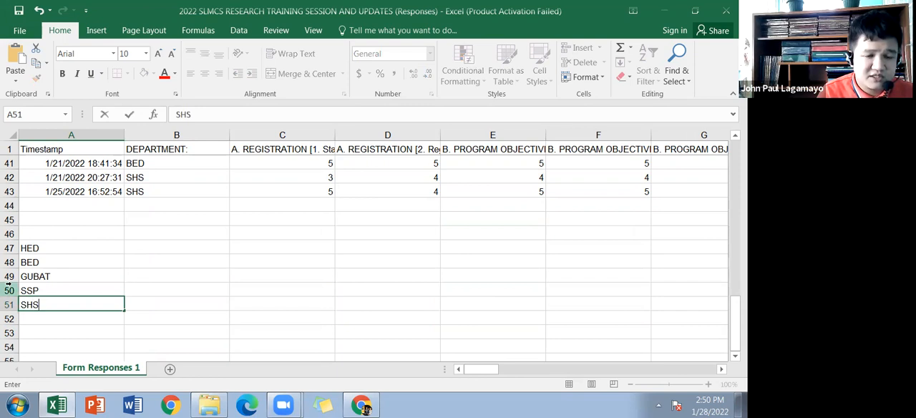
left_click(157, 248)
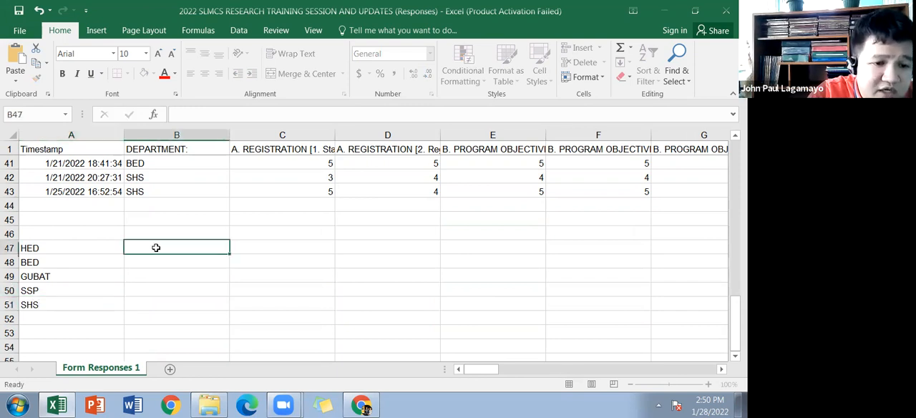
Step: Review the department list in A47 to A51 alongside the entries in the DEPARTMENT column
left_click(61, 249)
left_click(48, 265)
left_click(42, 278)
left_click(51, 295)
left_click(55, 303)
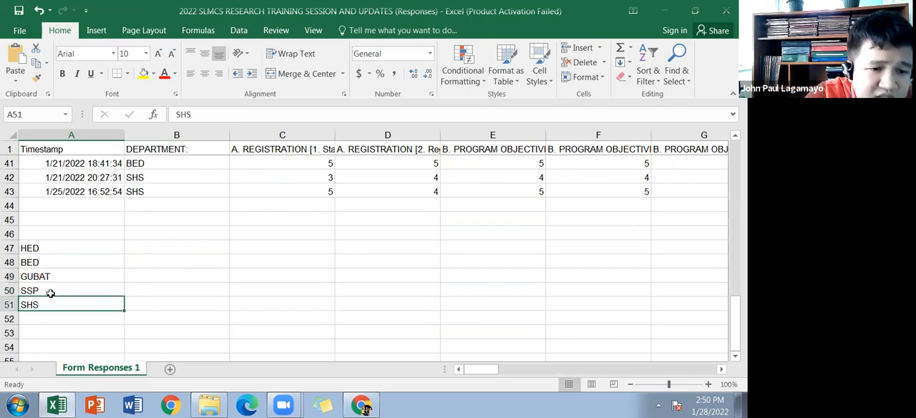
left_click(56, 248)
left_click(60, 263)
left_click(62, 276)
scroll(51, 290, "up", 3)
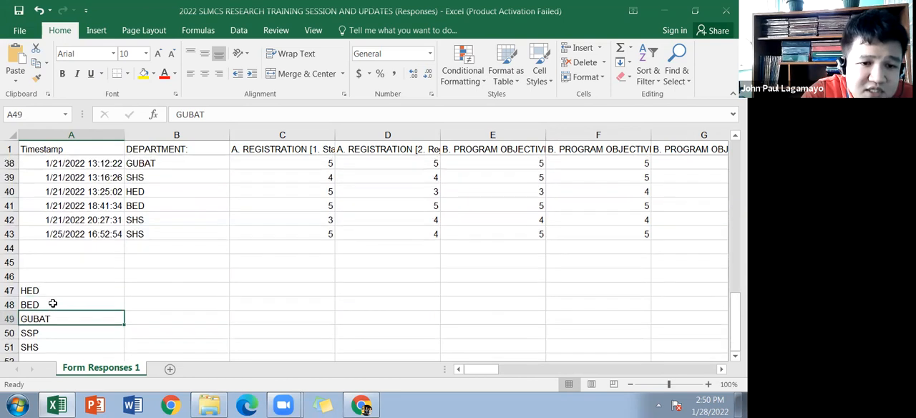
left_click_drag(153, 320, 154, 150)
left_click(193, 235)
scroll(193, 236, "down", 20)
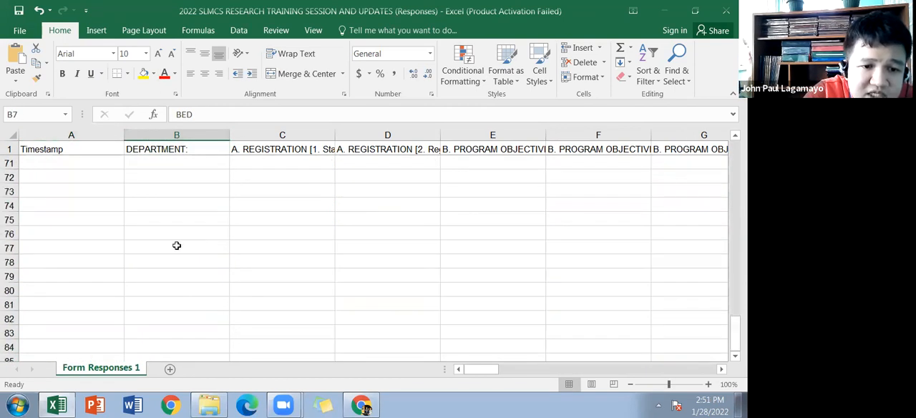
scroll(151, 286, "up", 10)
Step: Count the HED respondents in cell B47 with =COUNTIF($B$2:$B$43,A47), keeping the range reference absolute
left_click(155, 246)
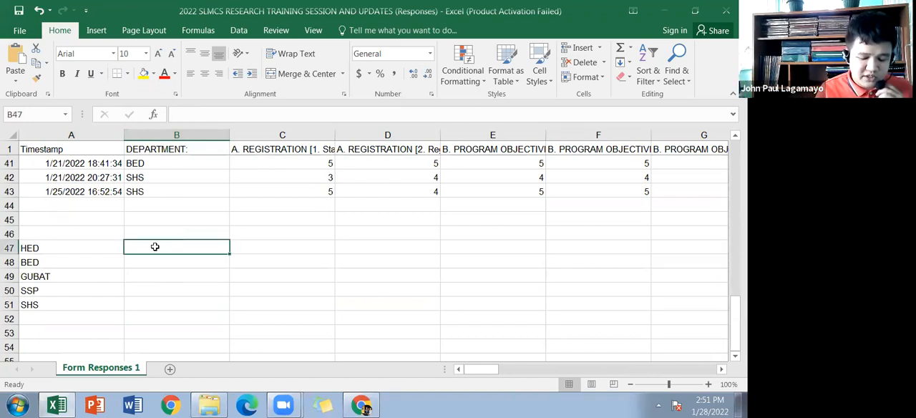
type("=c")
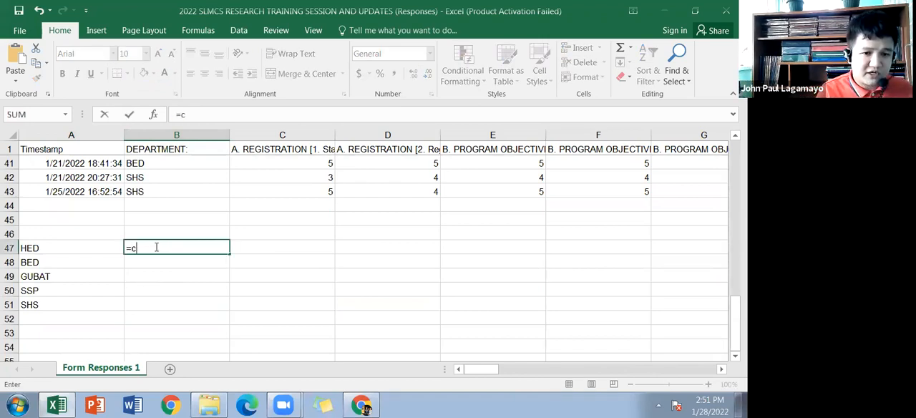
type("ounti")
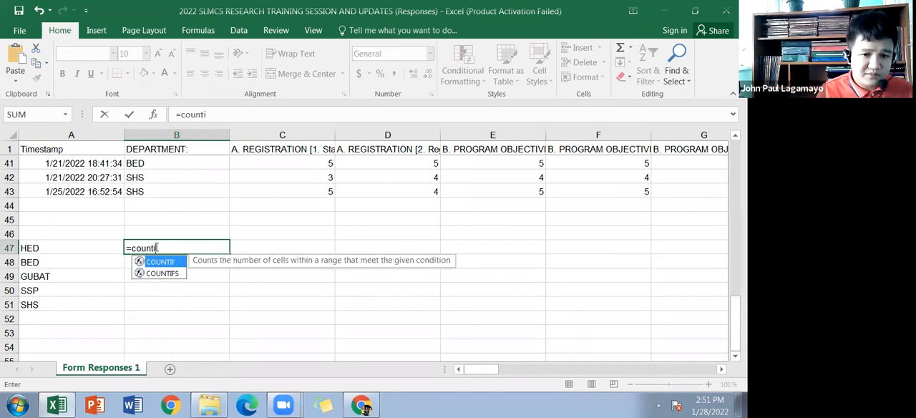
type("f(")
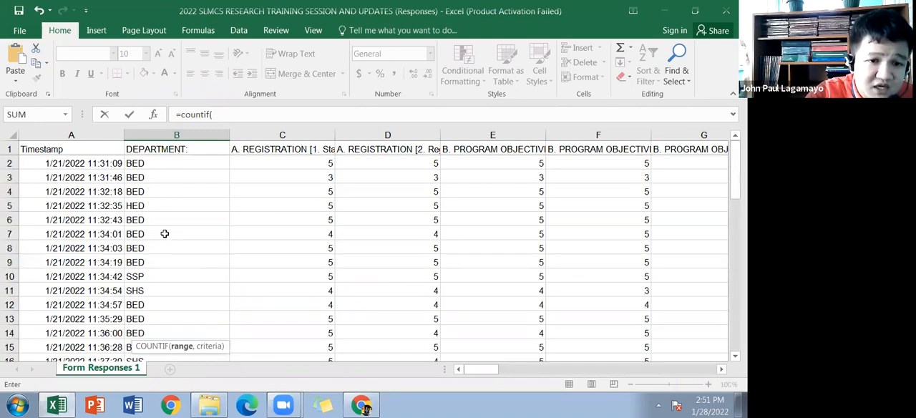
left_click_drag(156, 168, 160, 317)
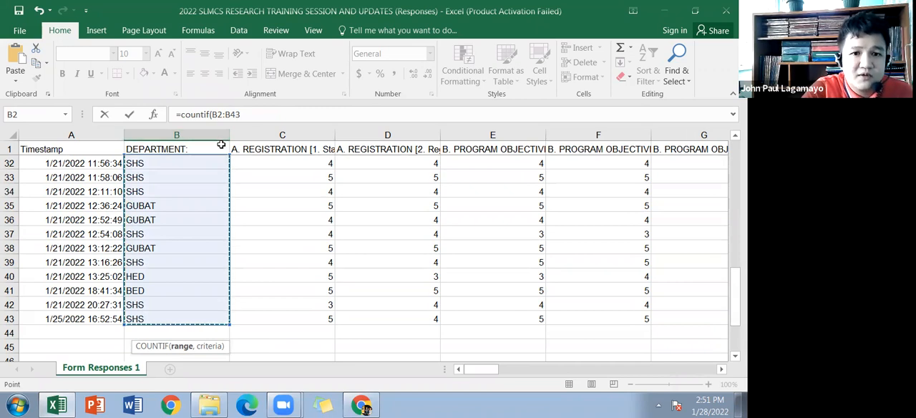
key("F4")
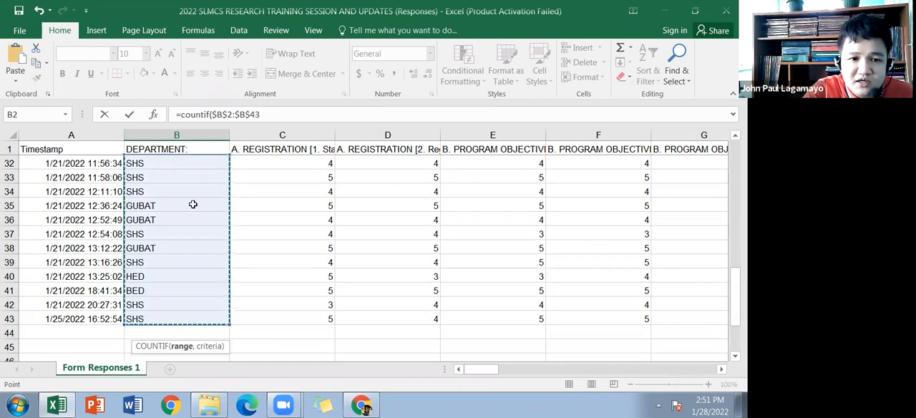
scroll(214, 192, "down", 2)
scroll(208, 199, "down", 1)
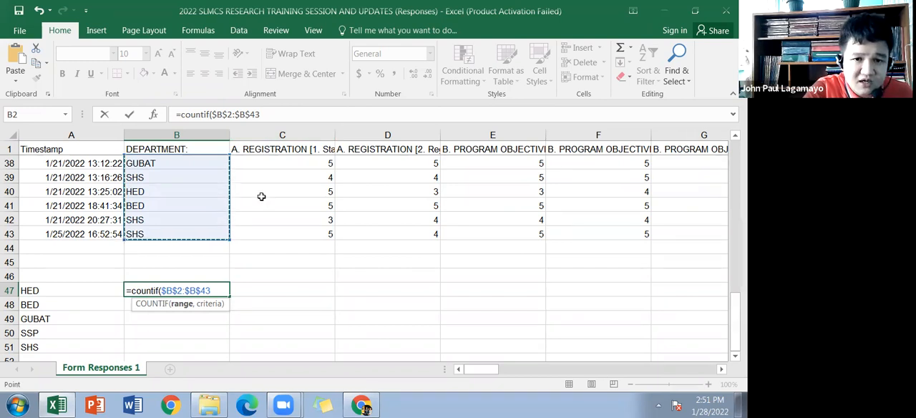
type(",")
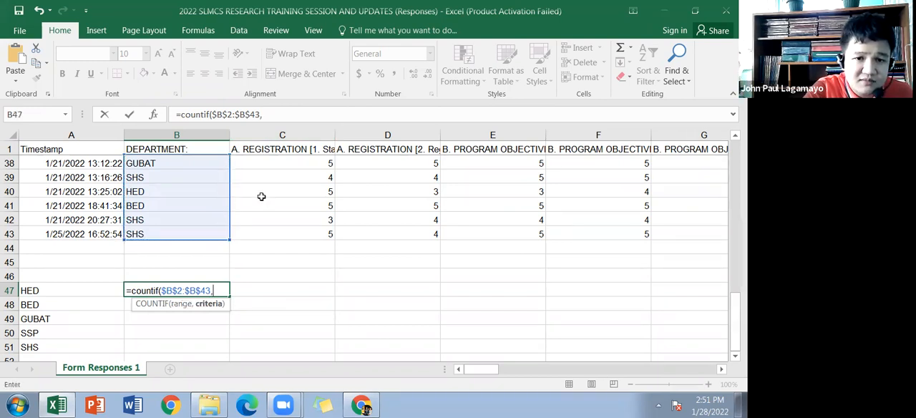
left_click(102, 289)
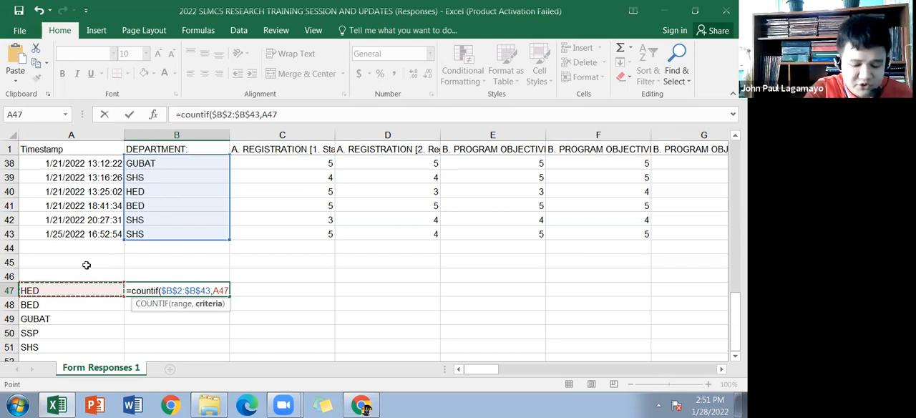
type(")")
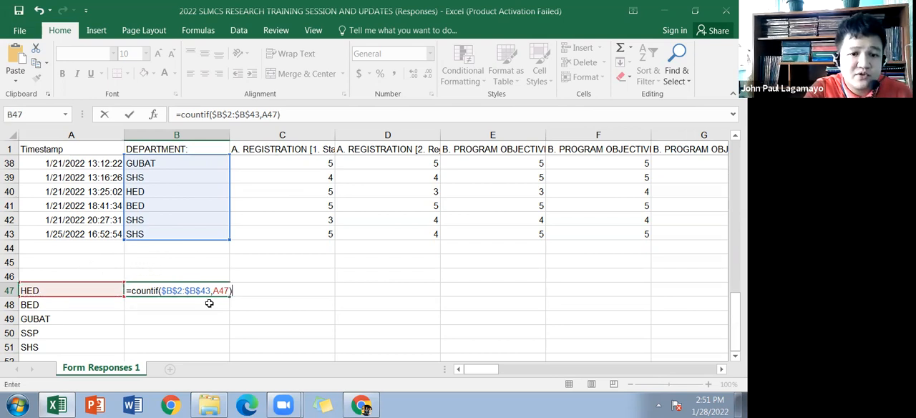
key("Return")
Step: Fill the COUNTIF formula from B47 down to B51 to count the other departments' respondents
left_click(221, 292)
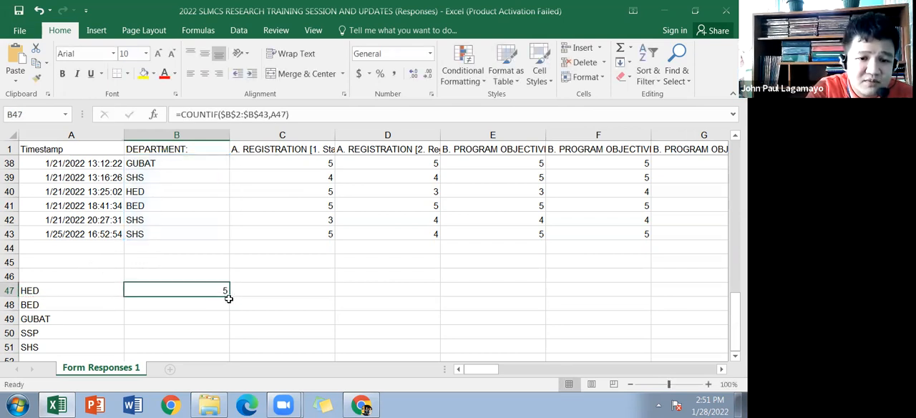
scroll(230, 297, "down", 1)
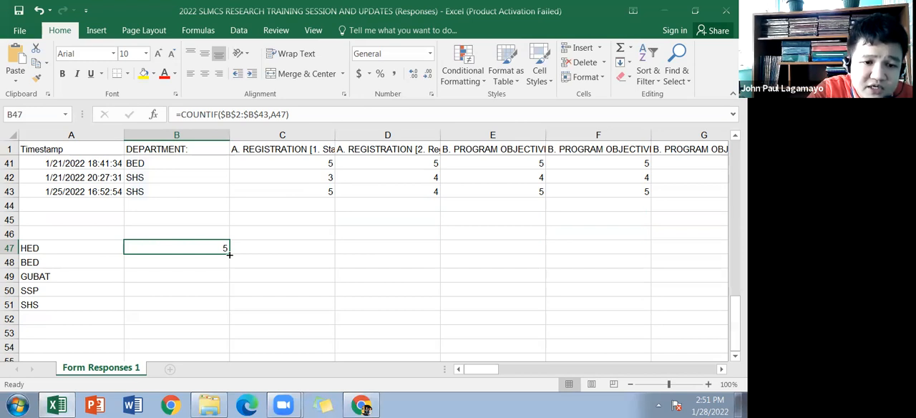
double_click(229, 254)
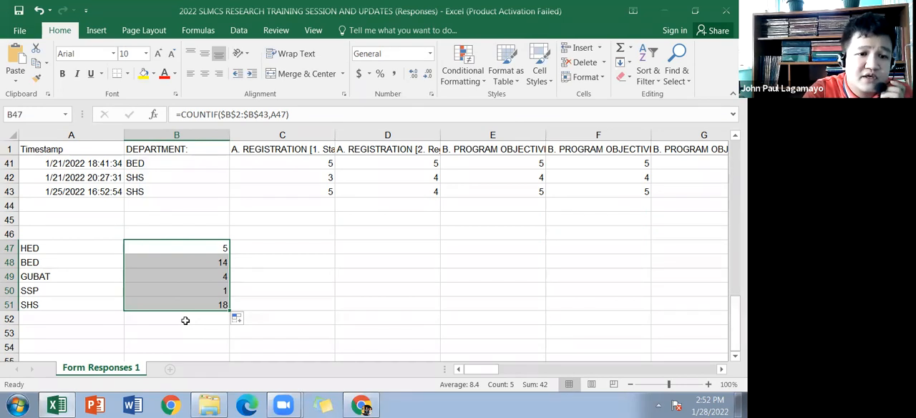
Step: Examine each listed department and its respondent count in rows 47 to 51
left_click(61, 248)
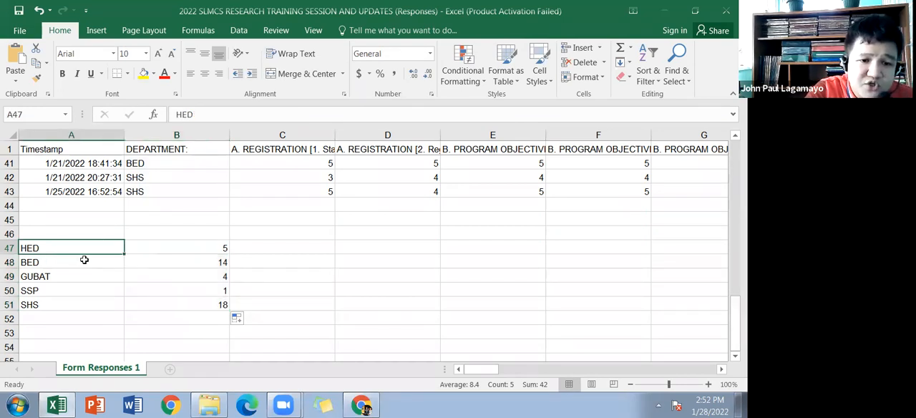
left_click(65, 262)
left_click(65, 276)
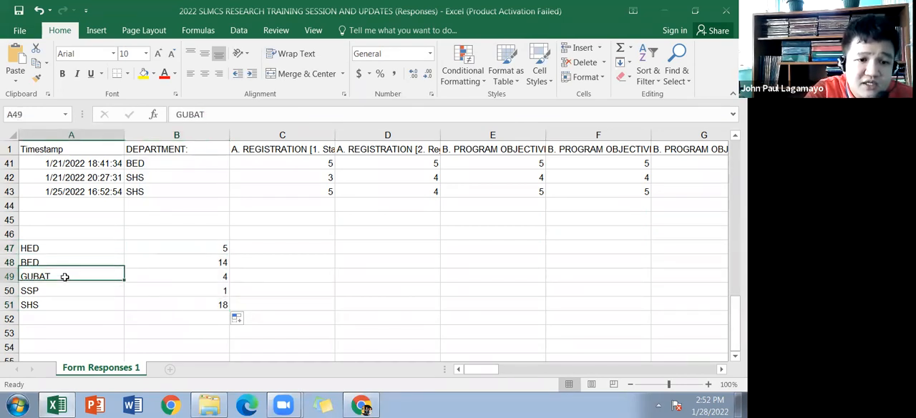
left_click(70, 291)
left_click(88, 304)
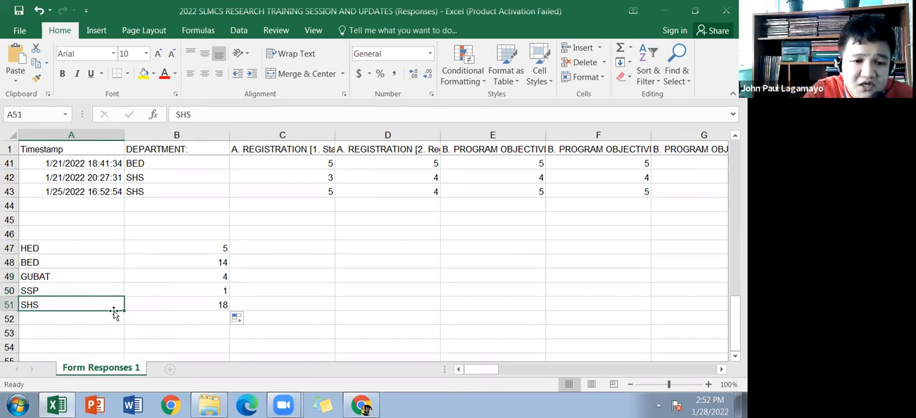
key("Up")
key("Up")
key("Right")
key("Up")
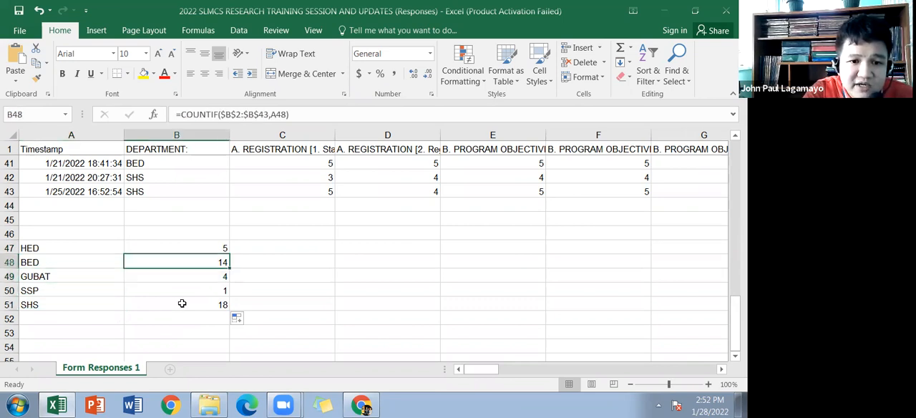
Step: Total the department counts in cell B52 with the formula =SUM(B47:B51)
left_click(195, 332)
left_click(200, 318)
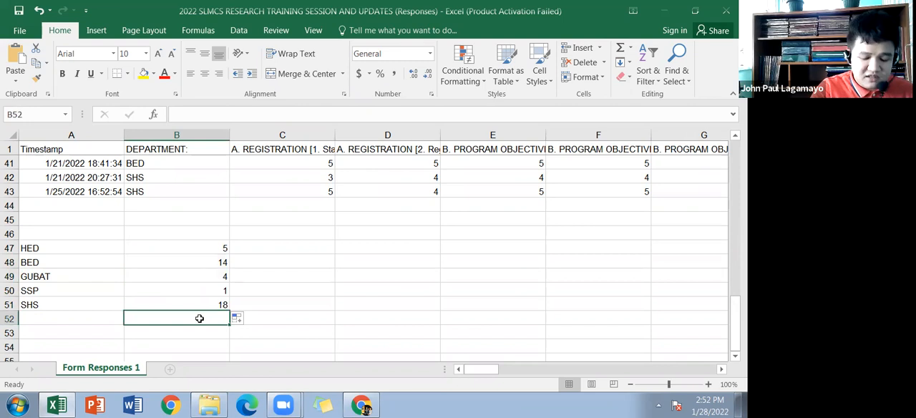
type("=")
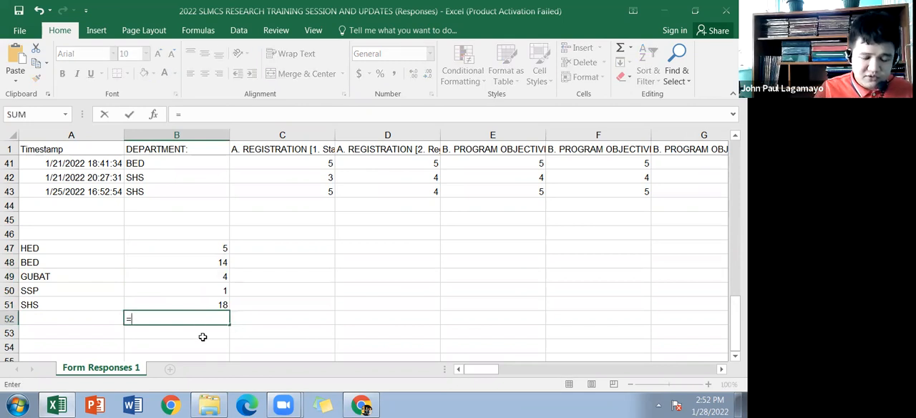
type("sum")
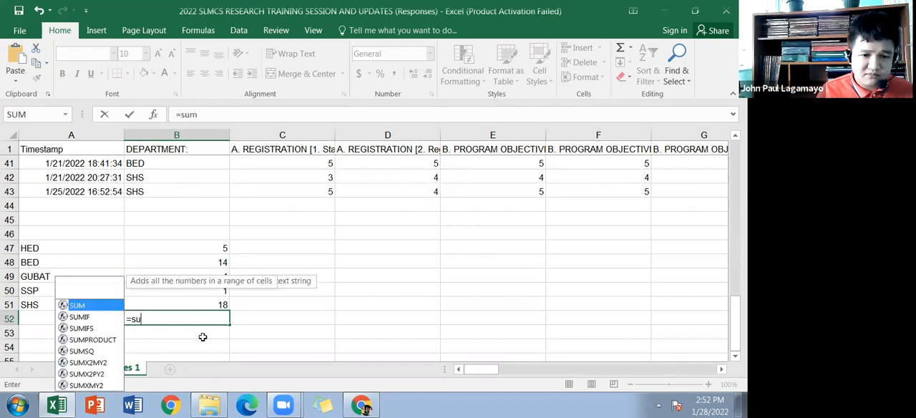
type("(")
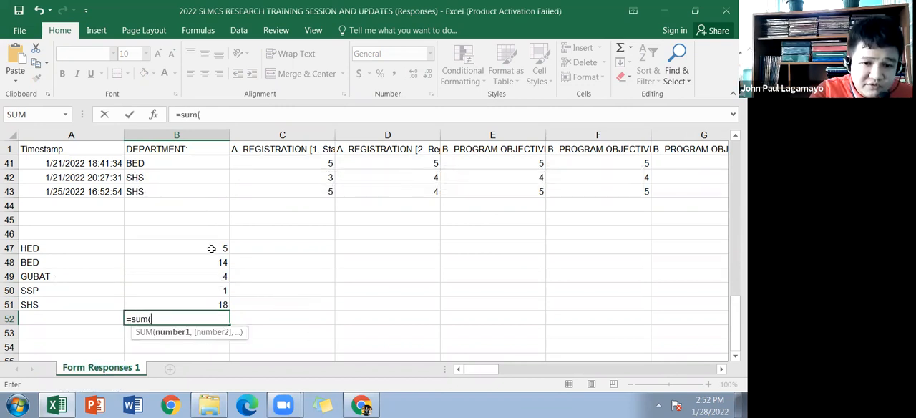
left_click_drag(211, 249, 215, 305)
type(")")
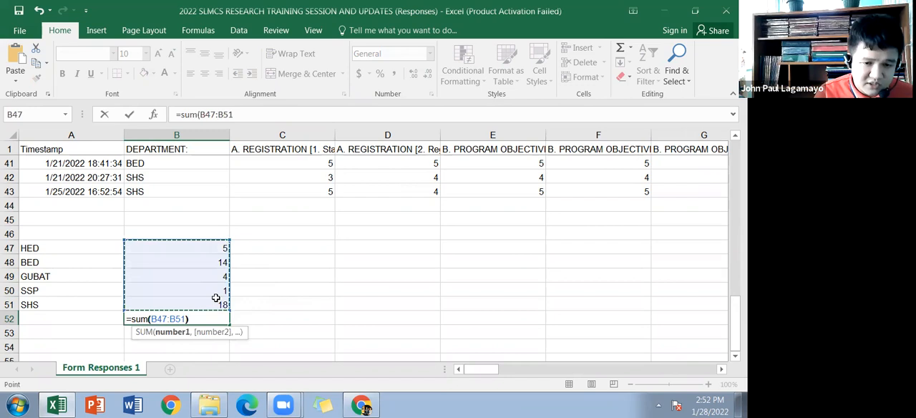
key("Return")
key("Up")
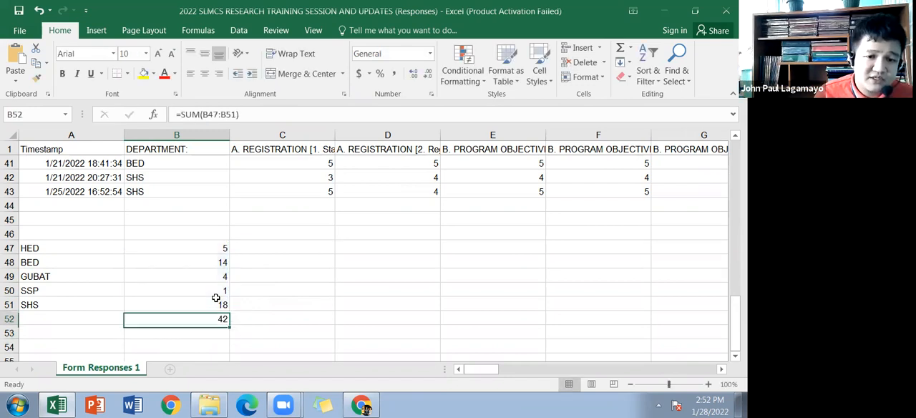
Step: Label the department total by entering TOTAL in cell A52
key("Left")
type("TOTAL")
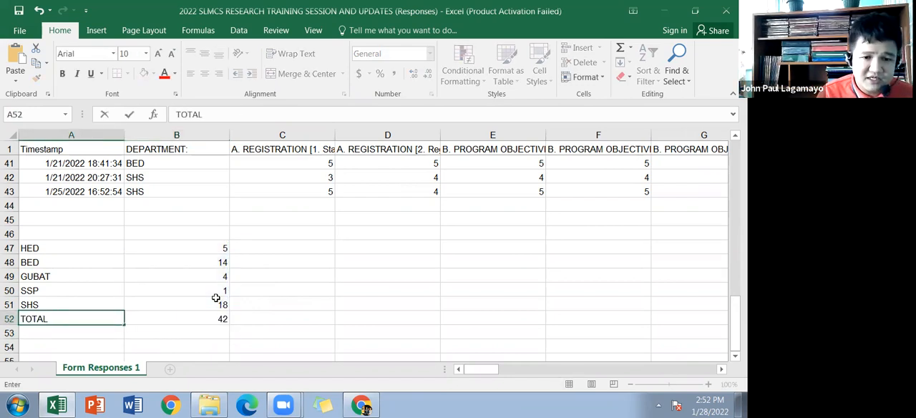
key("Right")
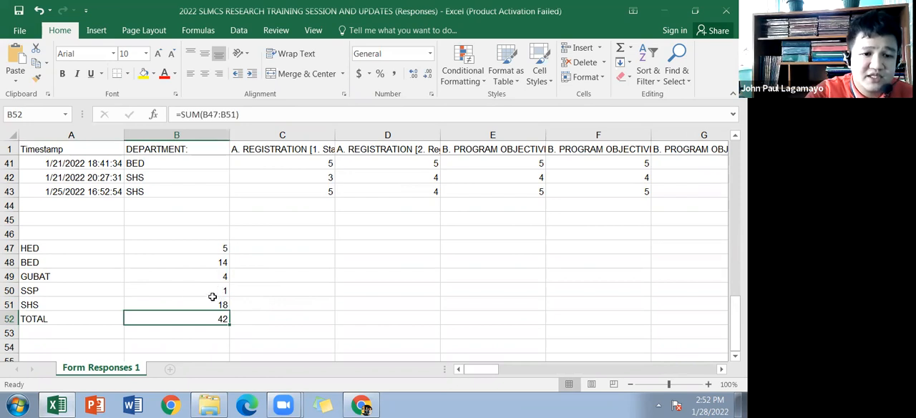
Step: Review the response rows against the department summary and select the summary range A47:B52
scroll(126, 252, "up", 13)
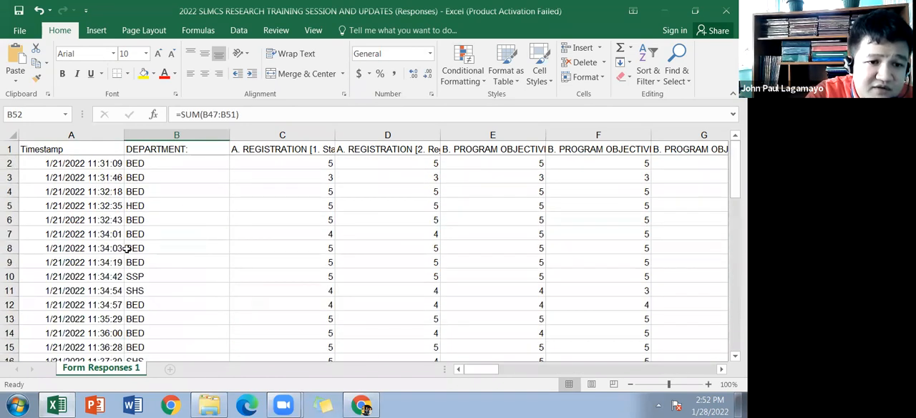
scroll(167, 253, "down", 15)
scroll(209, 250, "up", 3)
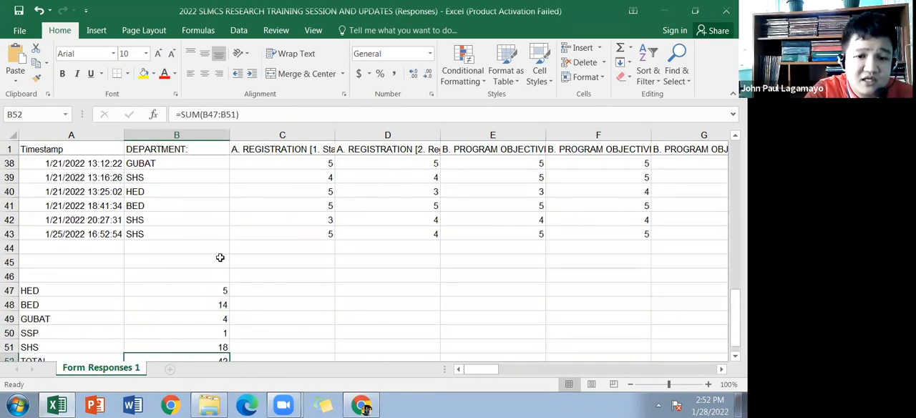
scroll(286, 268, "up", 1)
scroll(301, 275, "down", 3)
scroll(215, 295, "up", 1)
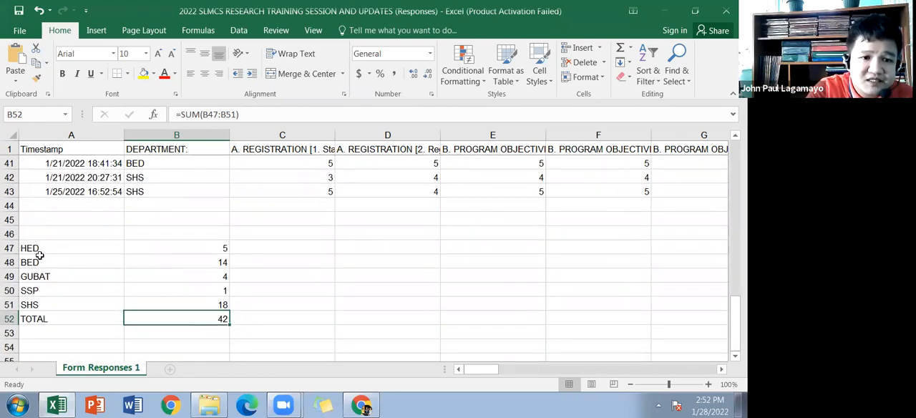
left_click_drag(38, 248, 168, 321)
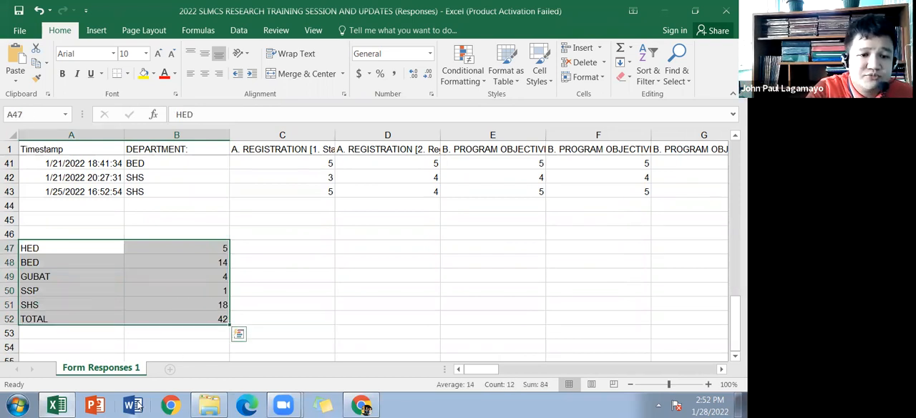
Step: Open Word with a new blank document and fit its window into half the screen beside the Excel workbook
left_click(136, 405)
left_click(321, 297)
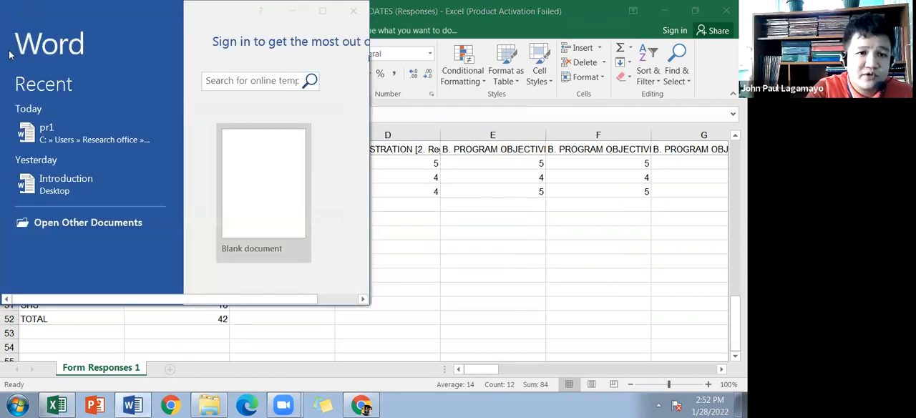
left_click(267, 213)
key("super+Up")
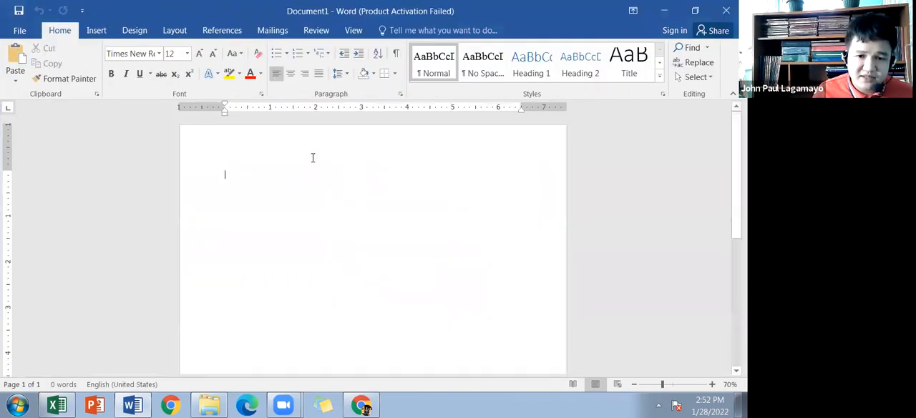
key("super+Right")
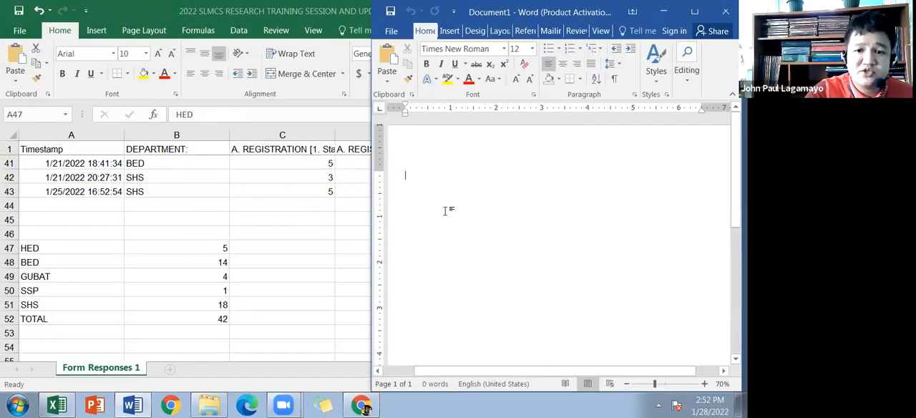
Step: Add a blank line at the start of the document and insert a table with 4 columns and 7 rows below it
scroll(483, 182, "down", 2)
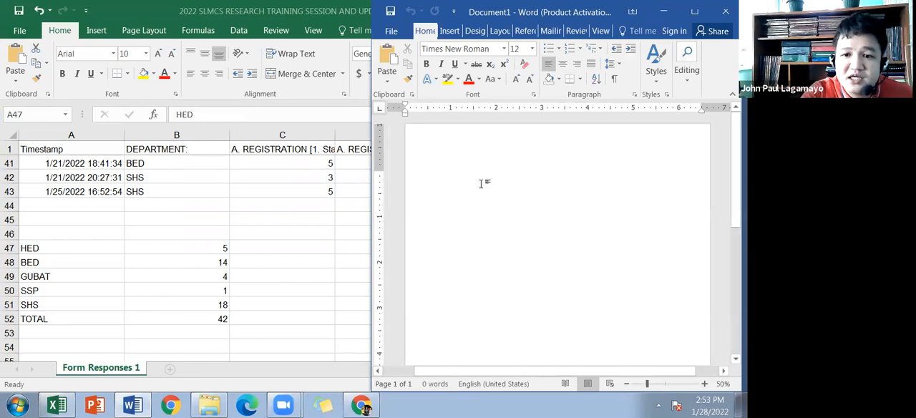
left_click(500, 64)
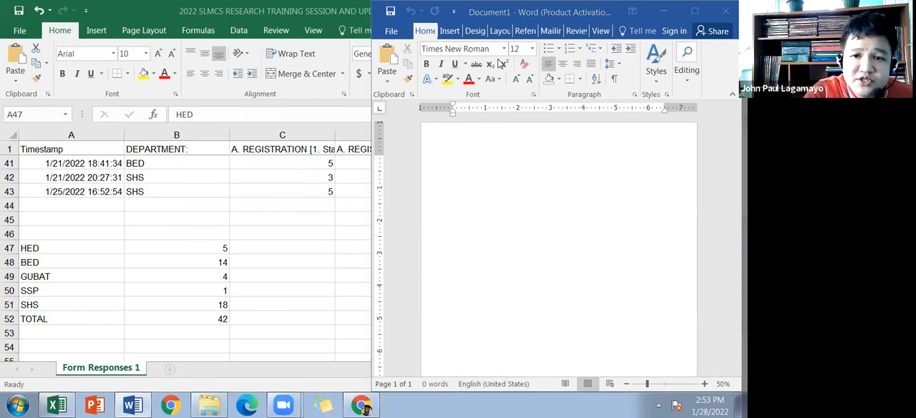
left_click(459, 149)
key("Return")
left_click(450, 31)
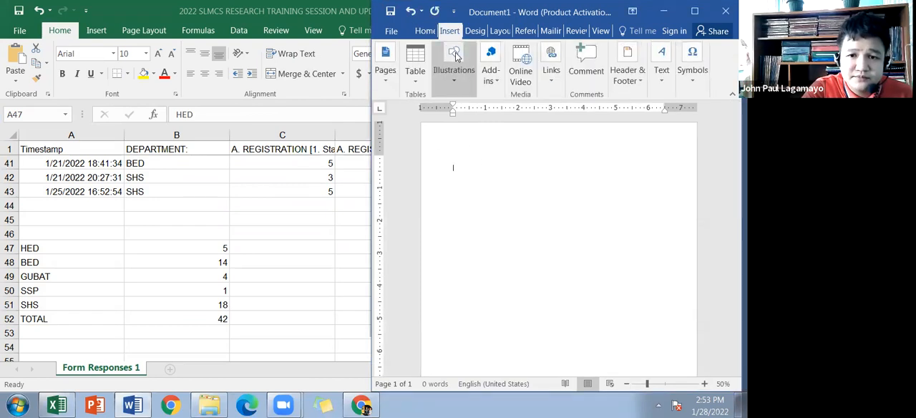
left_click(415, 71)
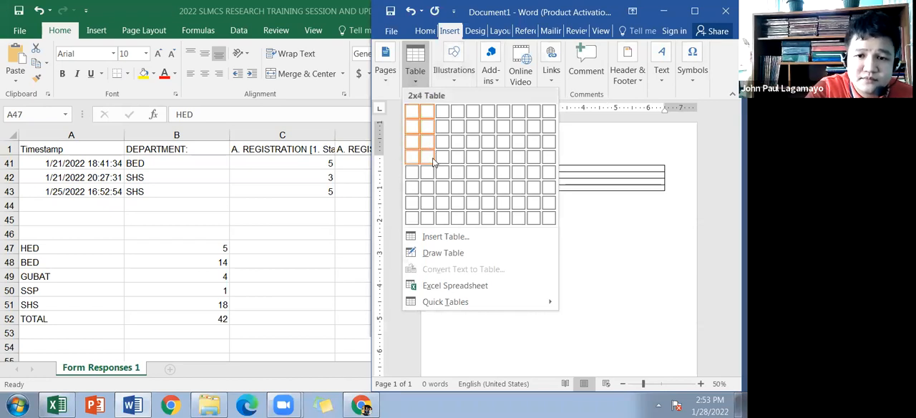
left_click(457, 202)
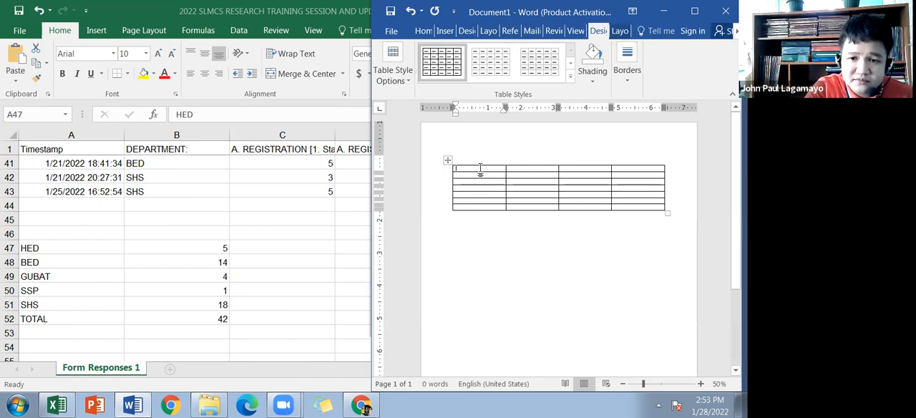
Step: Fill the table's header row with Department, F, Percentage and Rank
scroll(513, 280, "up", 2)
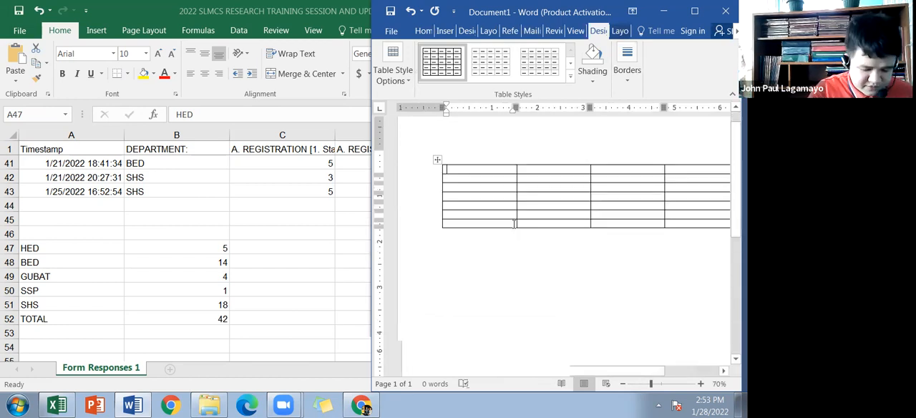
type("De")
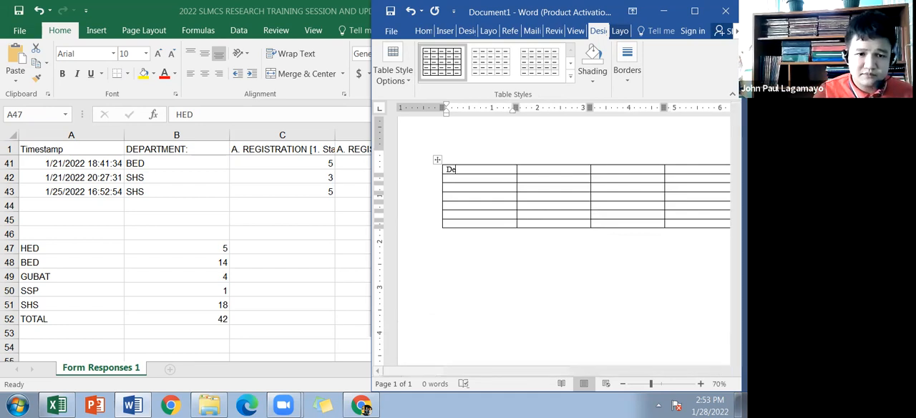
type("partment")
left_click(573, 164)
left_click(569, 169)
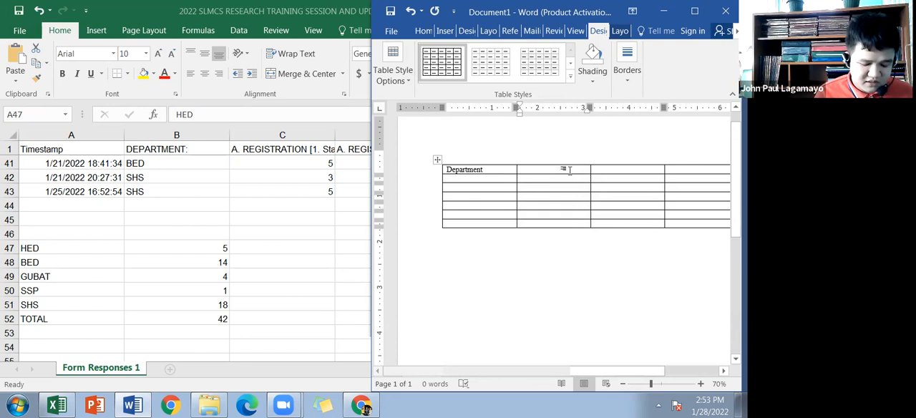
type("Fr")
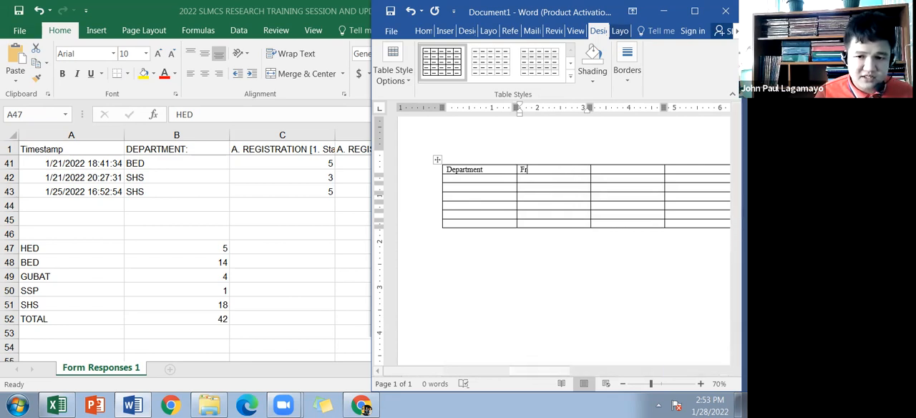
key("Tab")
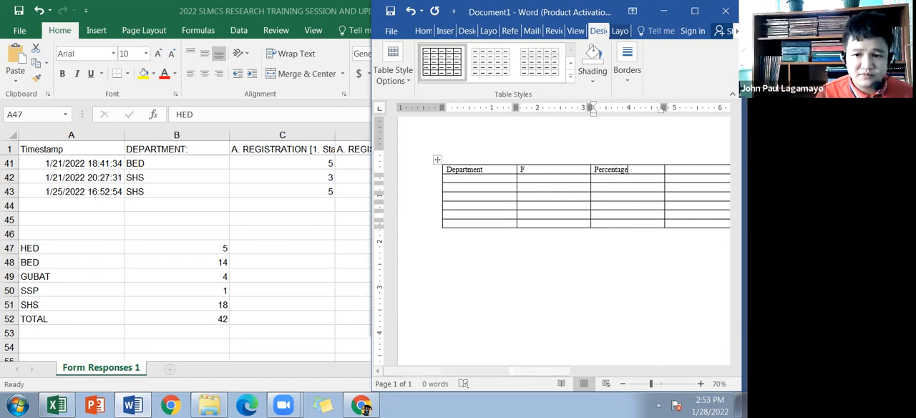
key("Tab")
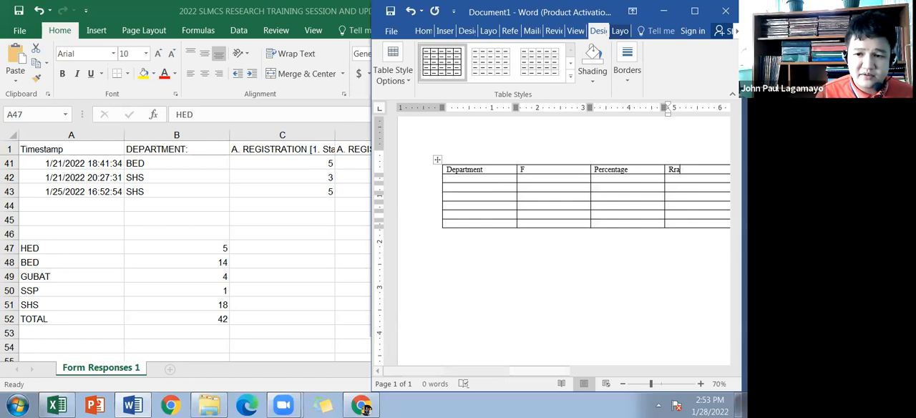
type("Rank")
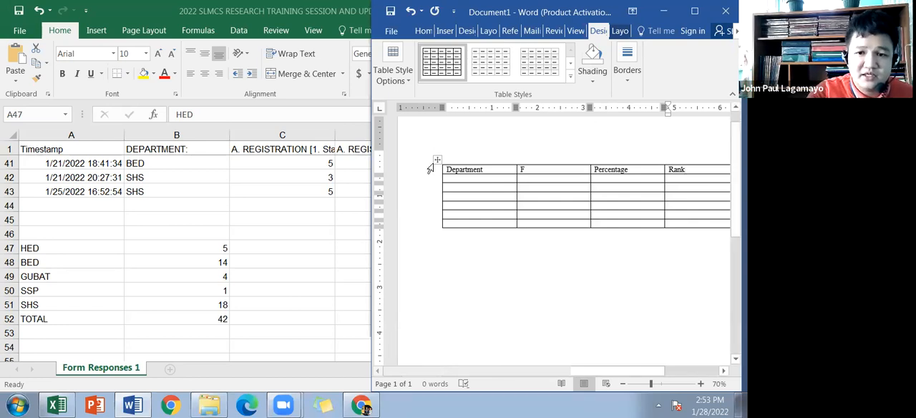
Step: List HED, BED, GUBAT, SSP, SHS and TOTAL down the Department column, one per row
left_click(465, 181)
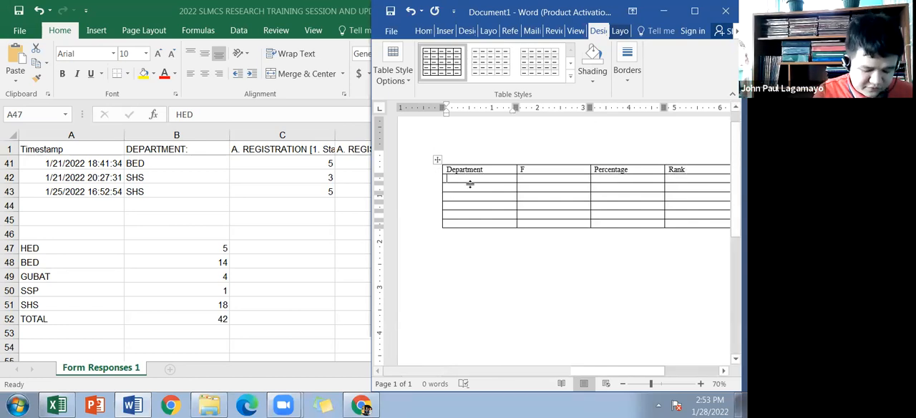
type("HED ")
type("BED ")
type("GUBAT")
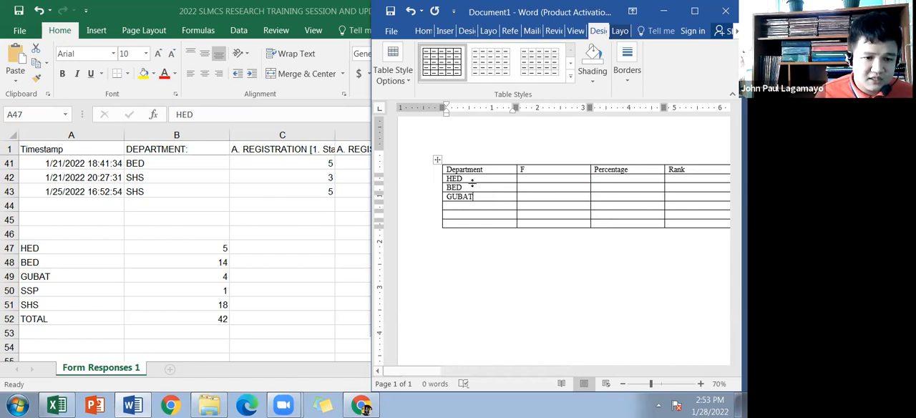
key("Down")
type("SS")
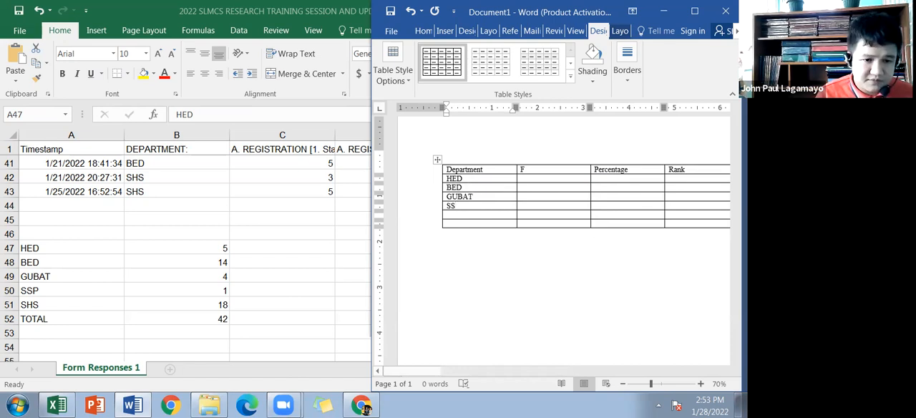
type("P")
key("Down")
type("SHS")
key("Down")
type("TOTAL")
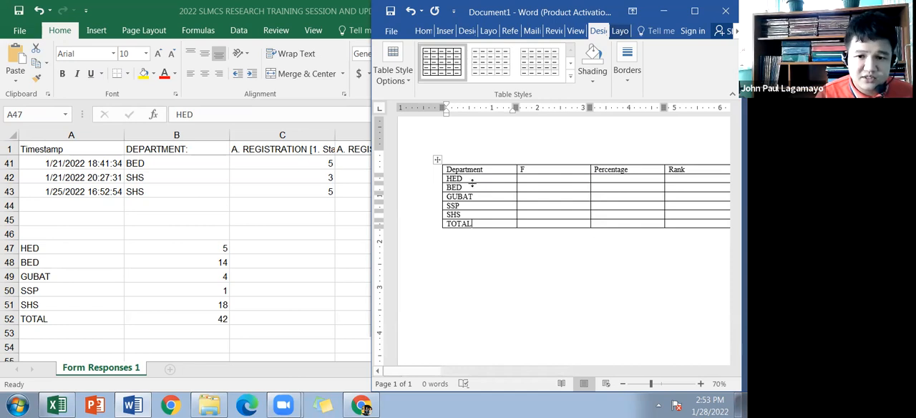
Step: Center the text in all cells of the table
left_click_drag(470, 180, 605, 213)
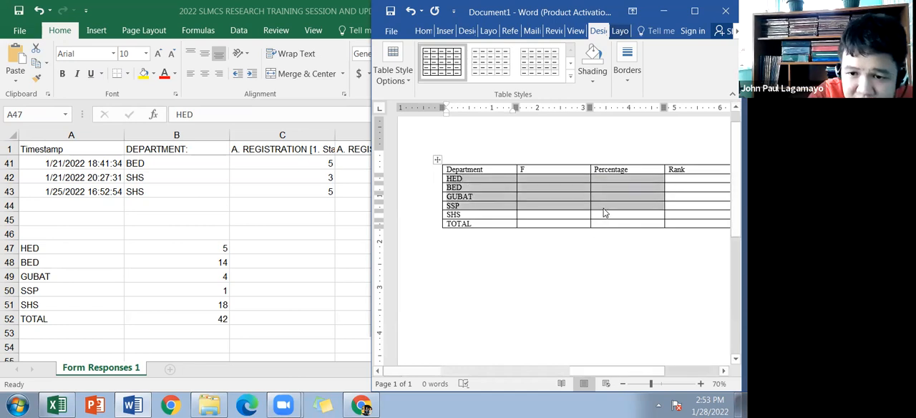
left_click(600, 206)
left_click(435, 160)
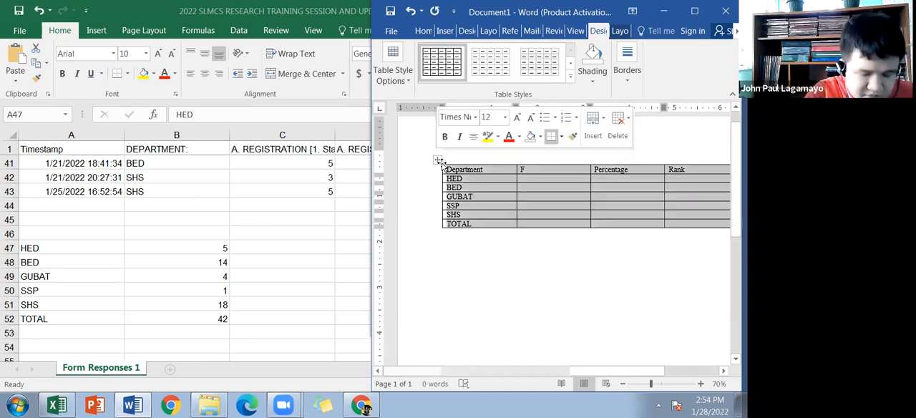
left_click(471, 169)
left_click(437, 160)
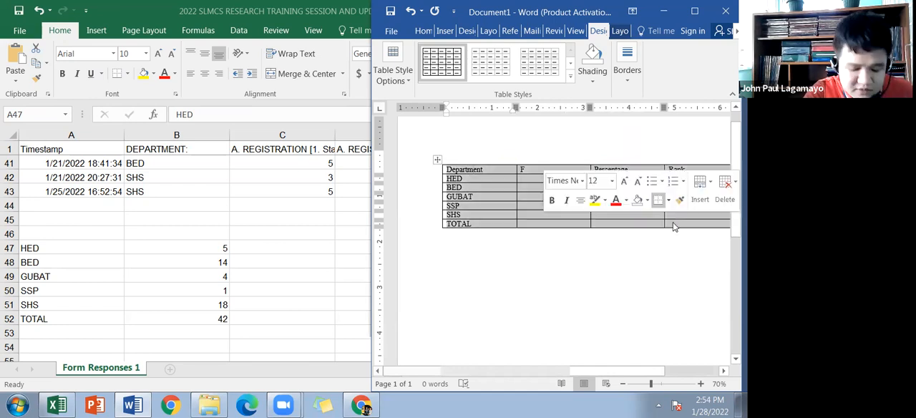
key("ctrl+e")
Step: Left-align the department names from HED to SHS, leaving out the header and TOTAL cells
left_click_drag(496, 179, 497, 217)
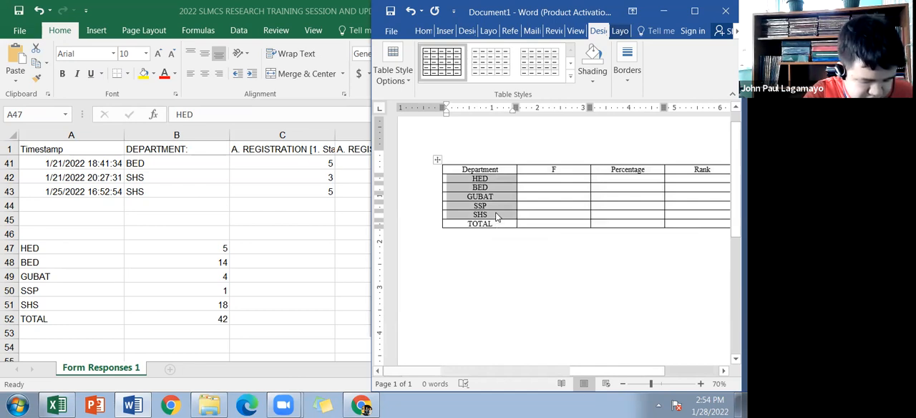
key("ctrl+r")
key("ctrl+l")
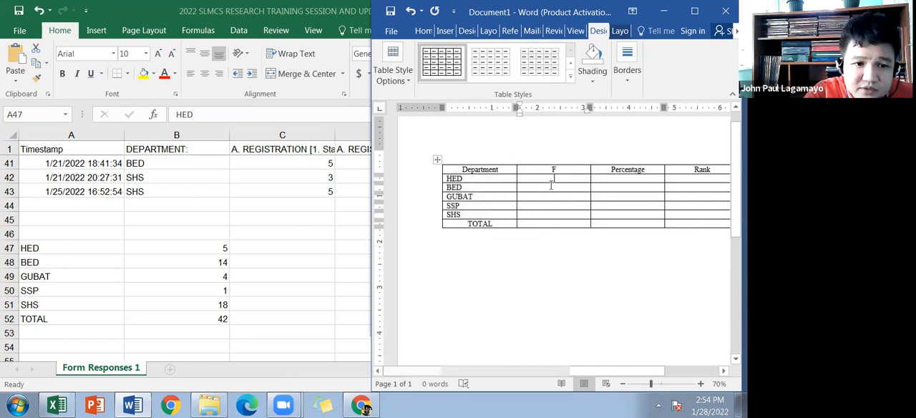
Step: Switch to the Excel workbook, fit its window beside the Word document, and select the total in cell B52
key("alt+Tab")
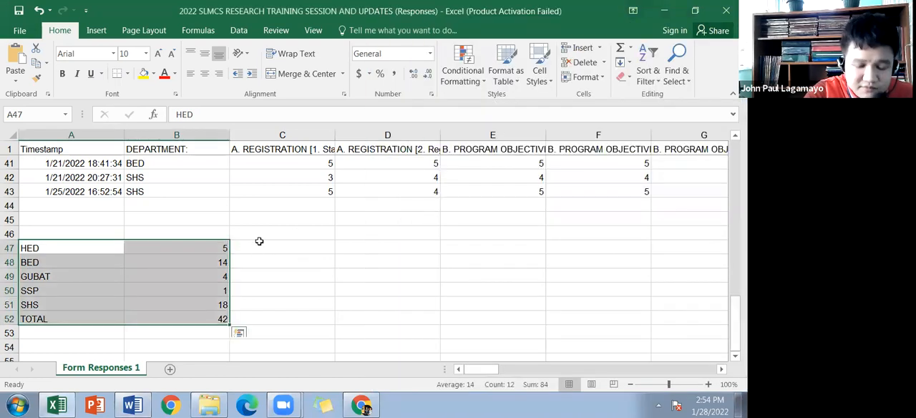
key("super+Left")
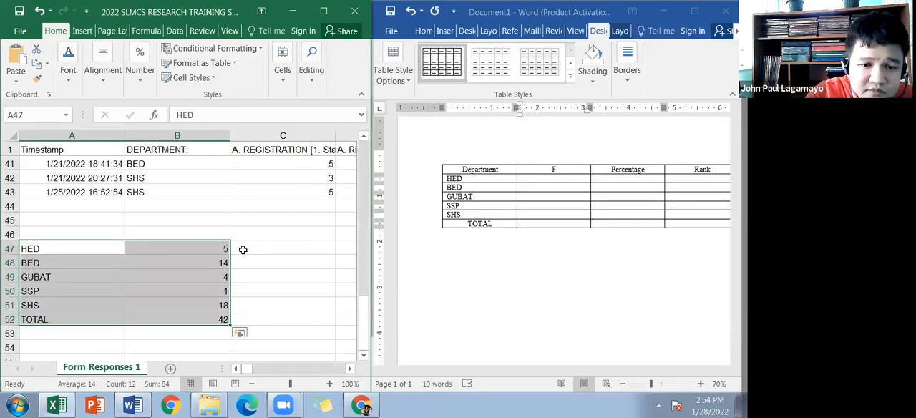
left_click(241, 250)
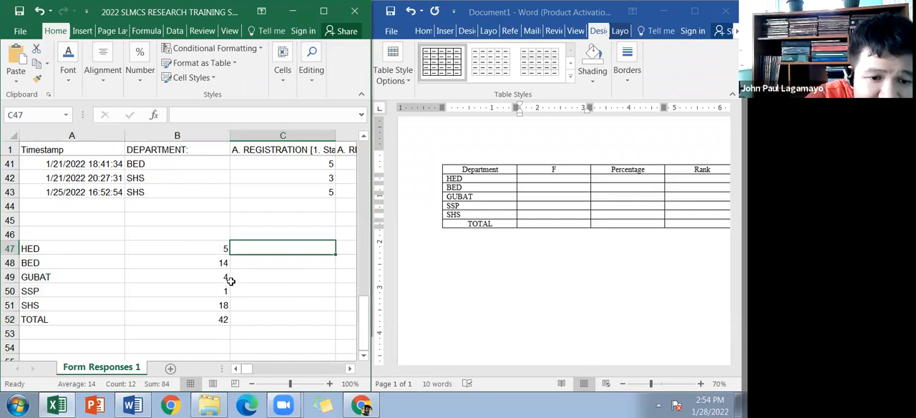
scroll(233, 282, "down", 1)
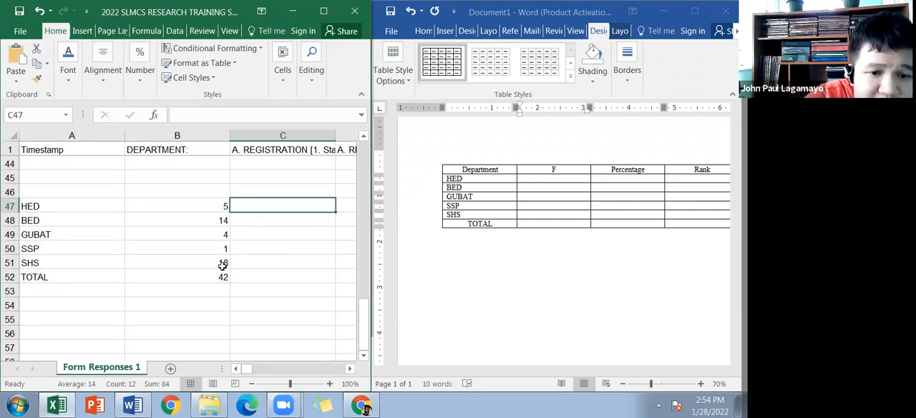
left_click(222, 263)
left_click(225, 278)
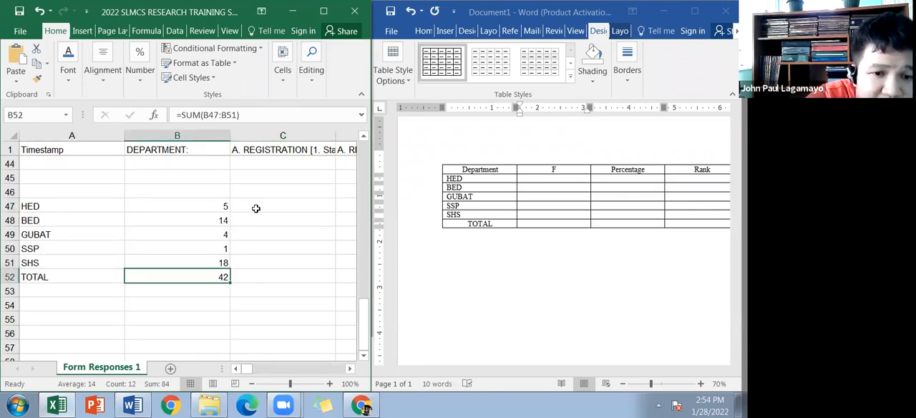
Step: Compute the HED percentage in C47 with the formula =(B47/B52)*100
left_click(259, 205)
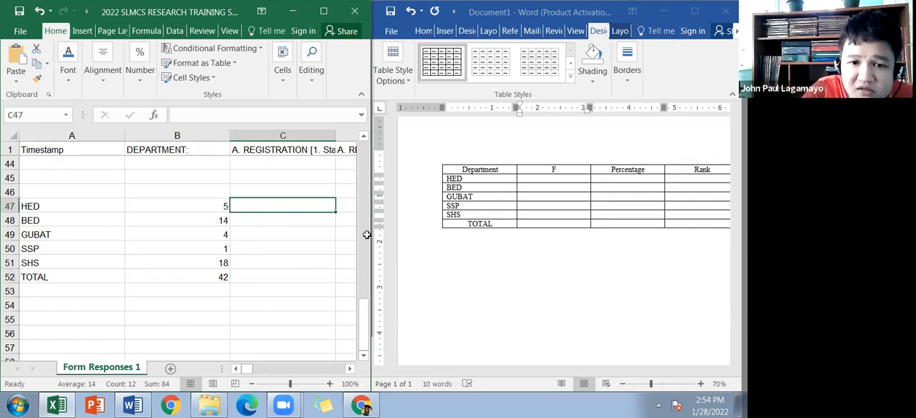
type("=")
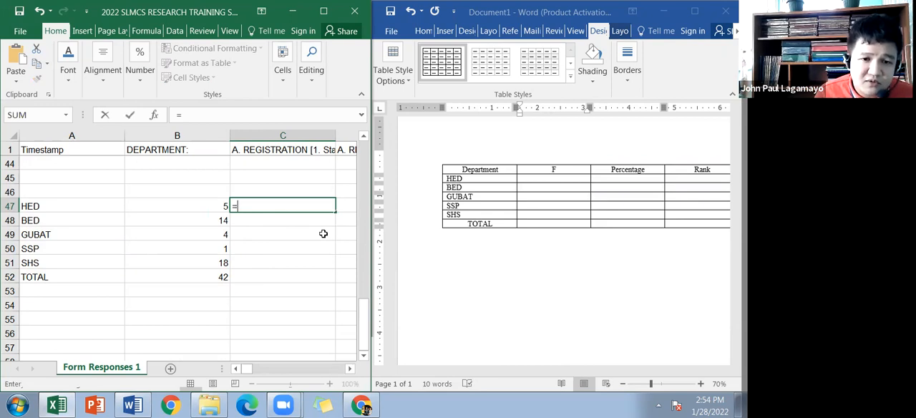
key("Left")
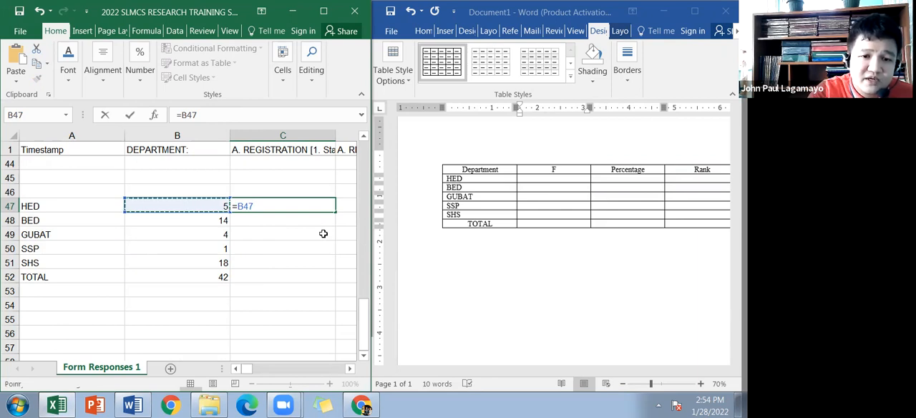
type("/")
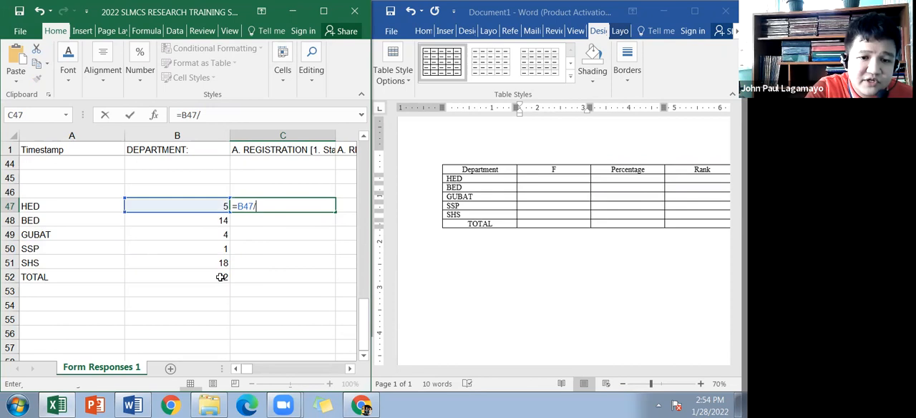
left_click(221, 277)
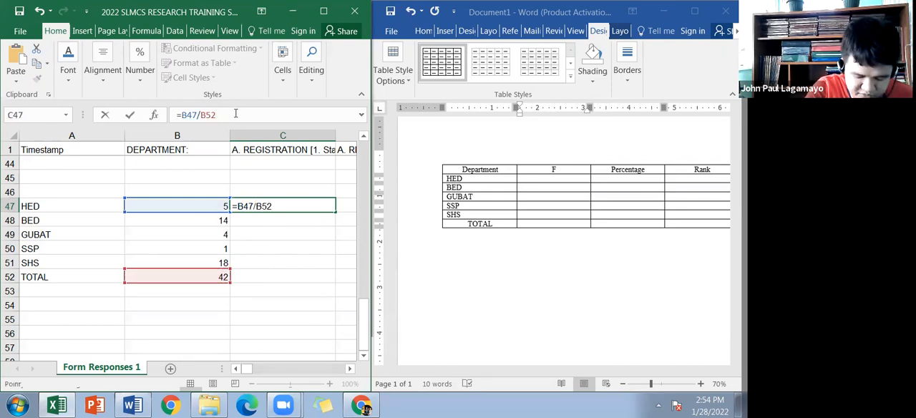
type(")")
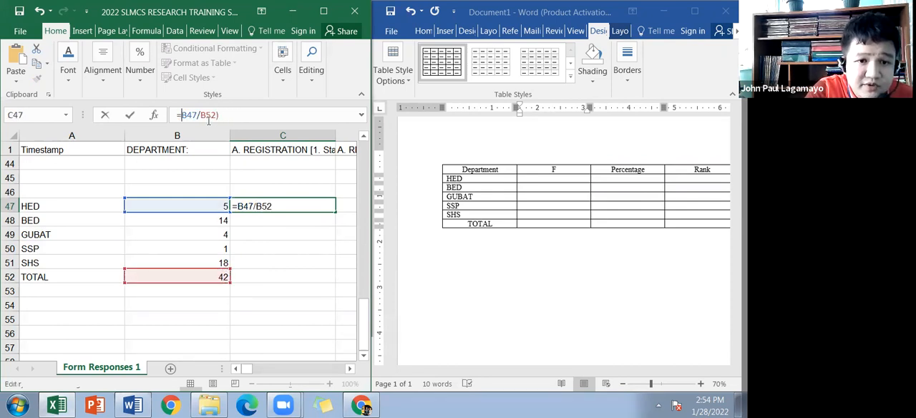
type(")")
key("BackSpace")
type("(")
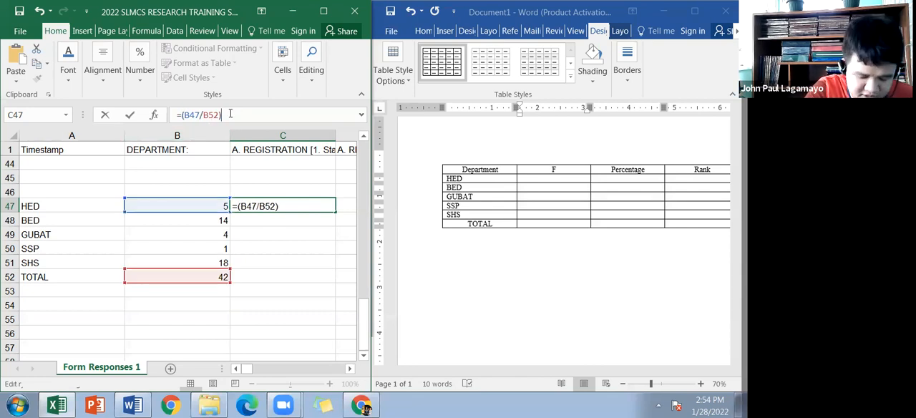
left_click(233, 116)
type("*100")
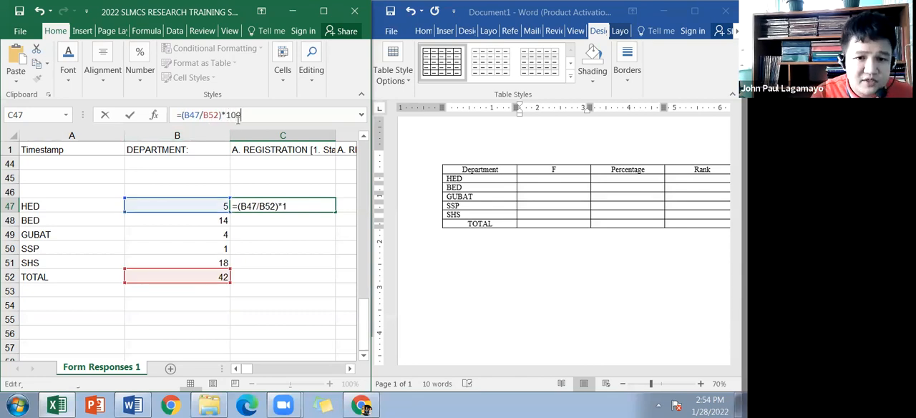
key("Return")
Step: Maximize the workbook window and show the HED percentage in C47 with two decimal places
key("Up")
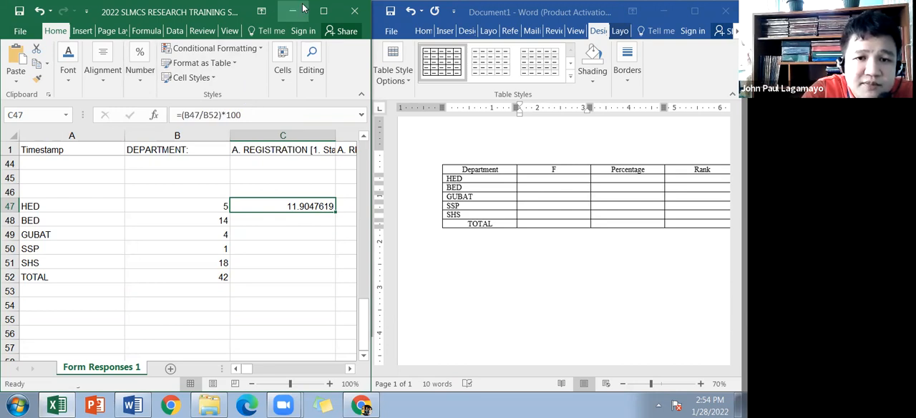
left_click(324, 11)
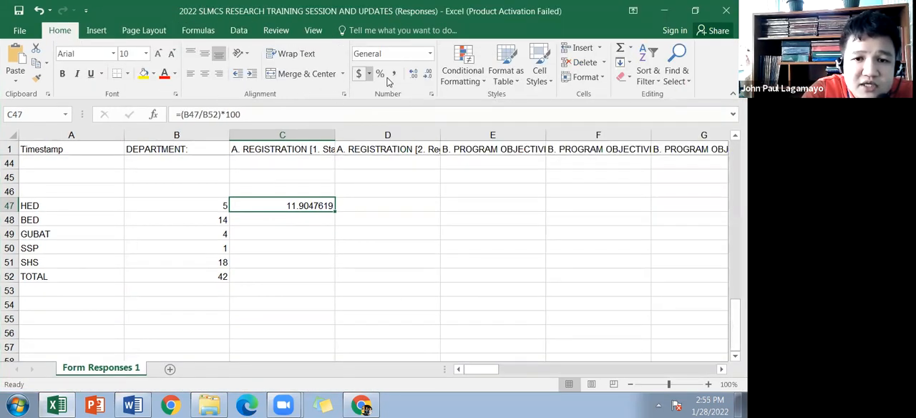
left_click(427, 77)
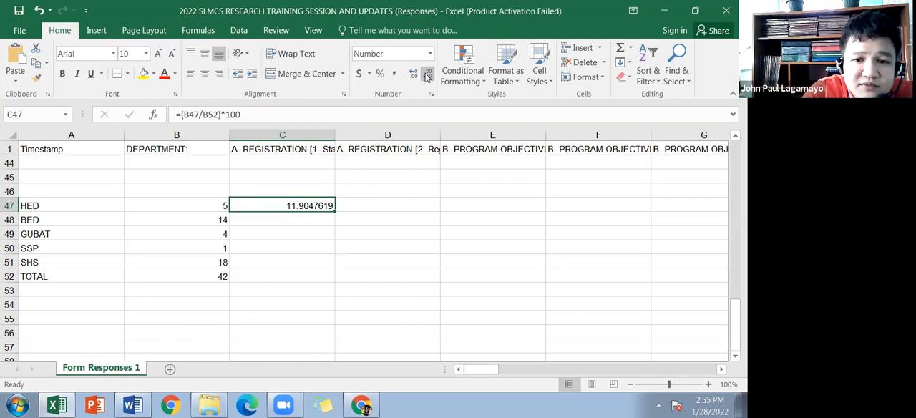
left_click(427, 77)
left_click(427, 77)
left_click(426, 76)
left_click(427, 77)
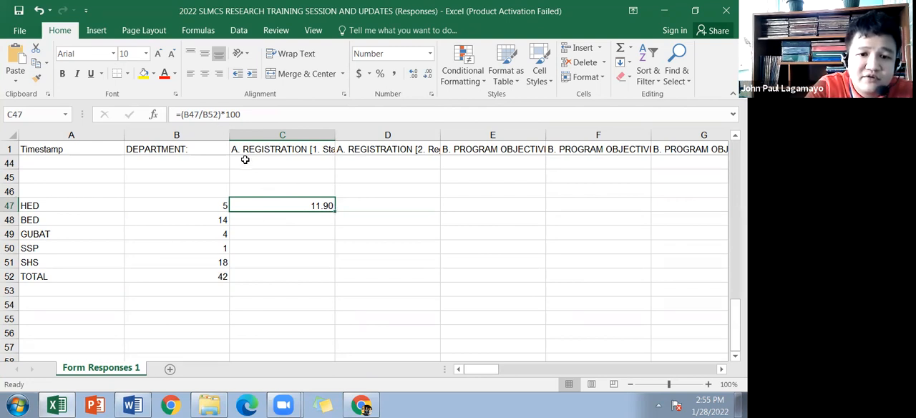
Step: Make the total reference in C47's formula absolute as $B$52 and fill the formula down through C51
left_click(213, 117)
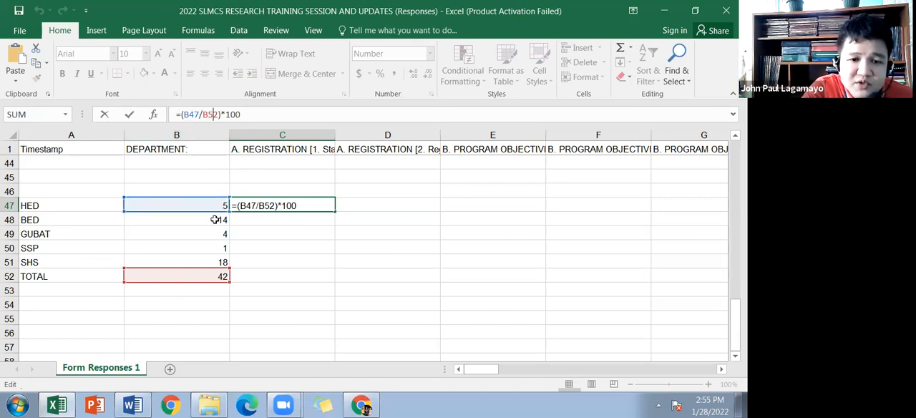
left_click(210, 116)
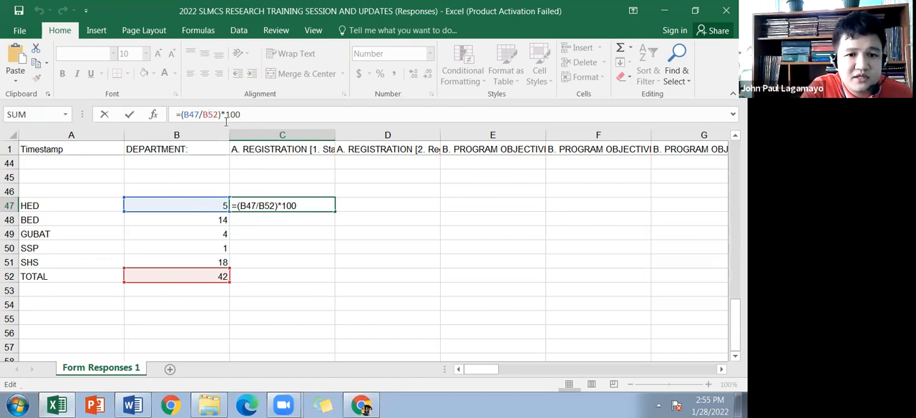
key("F4")
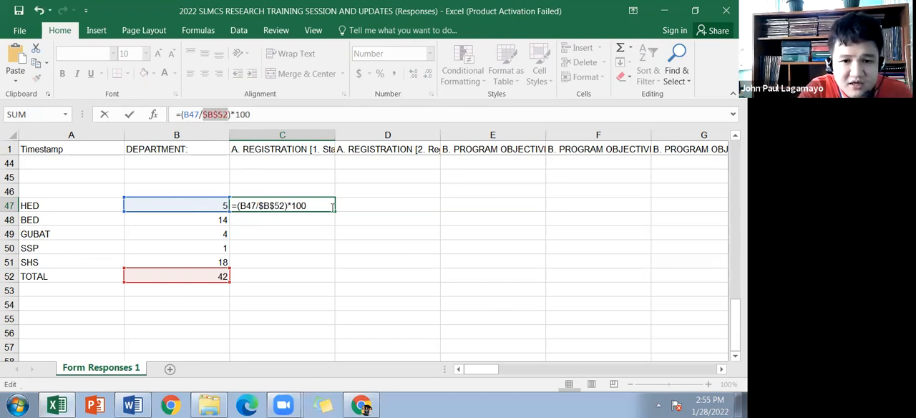
key("Return")
key("Up")
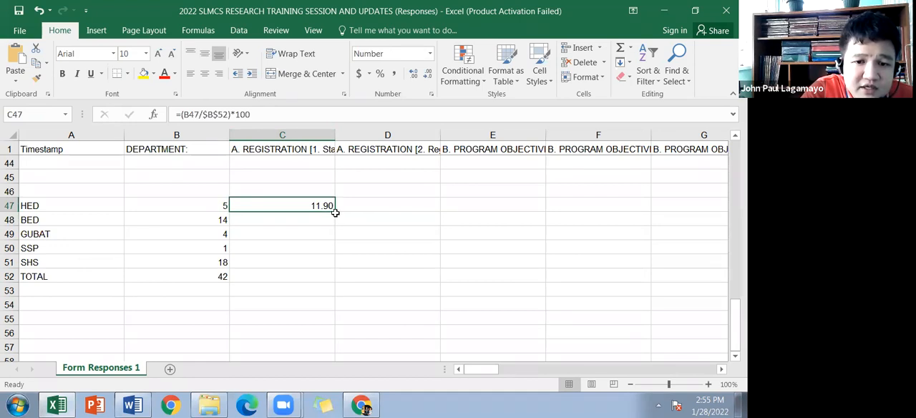
left_click_drag(336, 212, 333, 266)
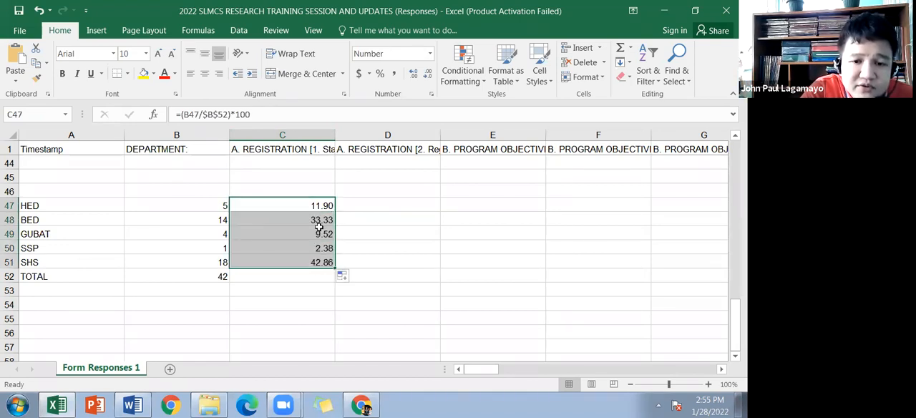
Step: Total the department percentages in C52 by summing C47:C51
left_click(307, 276)
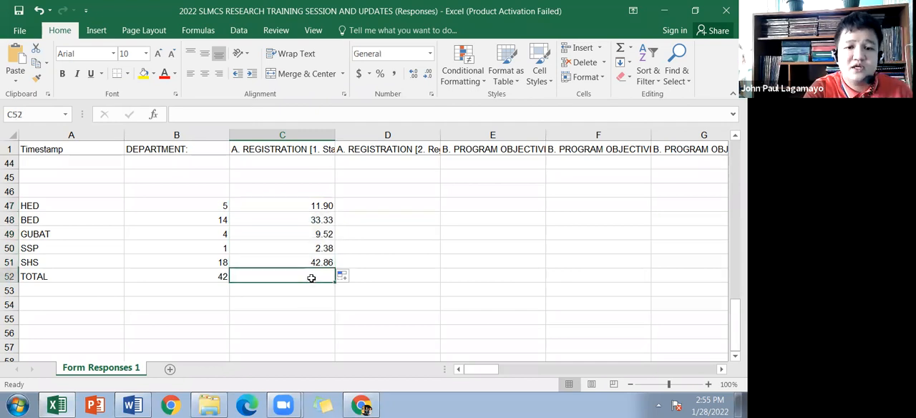
type("=")
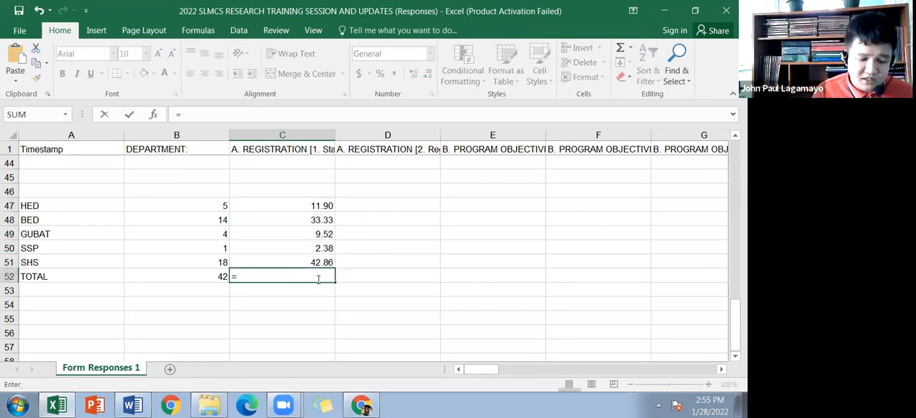
type("sum(")
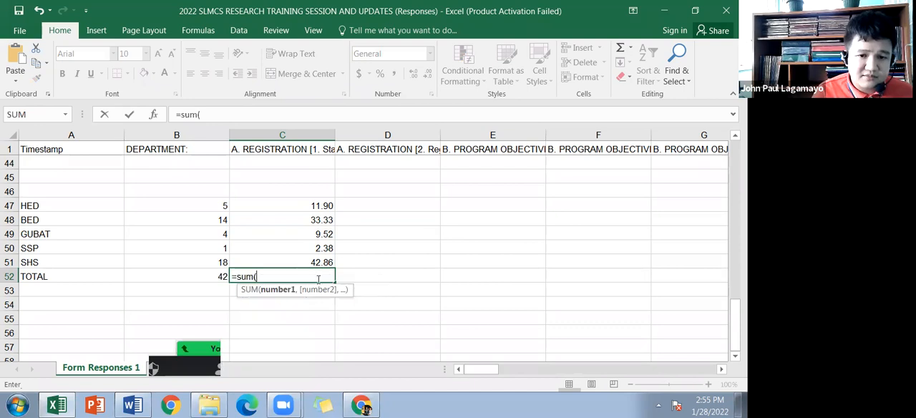
left_click_drag(322, 207, 319, 262)
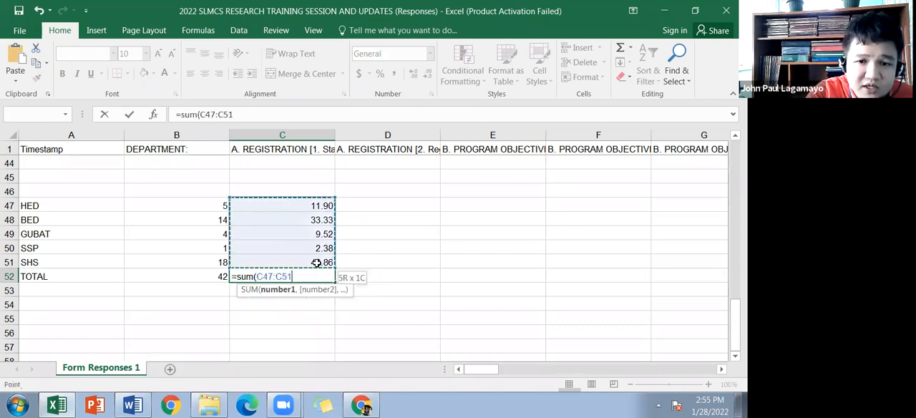
key("Return")
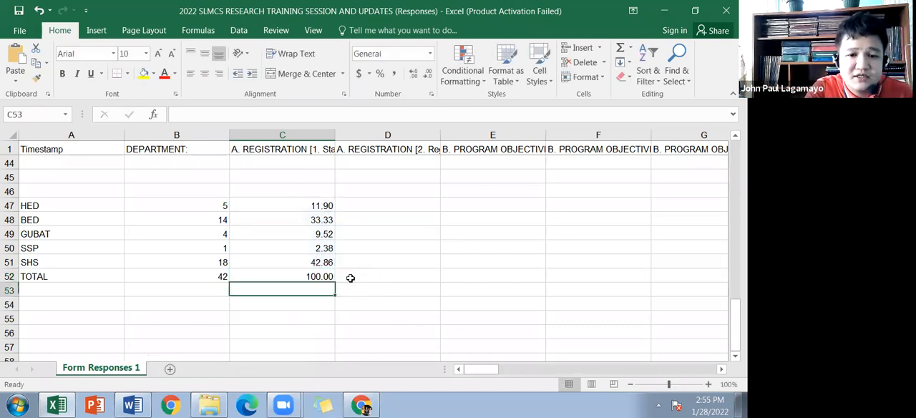
left_click(300, 276)
key("Up")
scroll(349, 249, "up", 6)
scroll(348, 236, "down", 8)
scroll(348, 230, "up", 5)
scroll(344, 247, "down", 3)
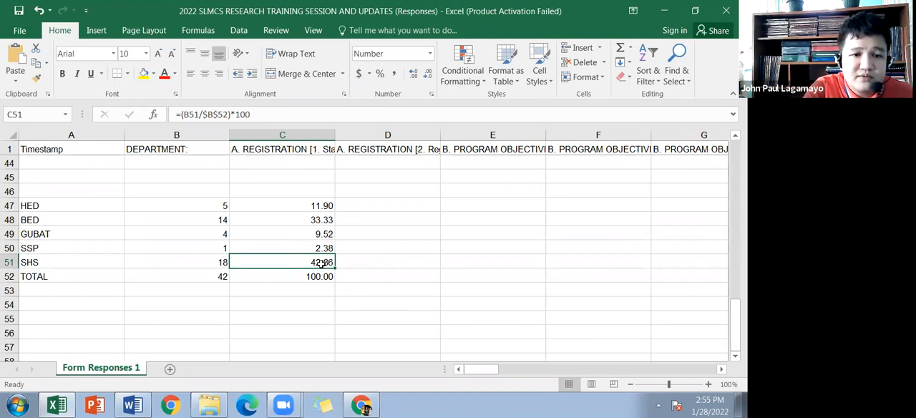
Step: Rank the HED percentage in descending order in D47 with the formula =rank(C47,$C$47:$C$51,0)
left_click(365, 207)
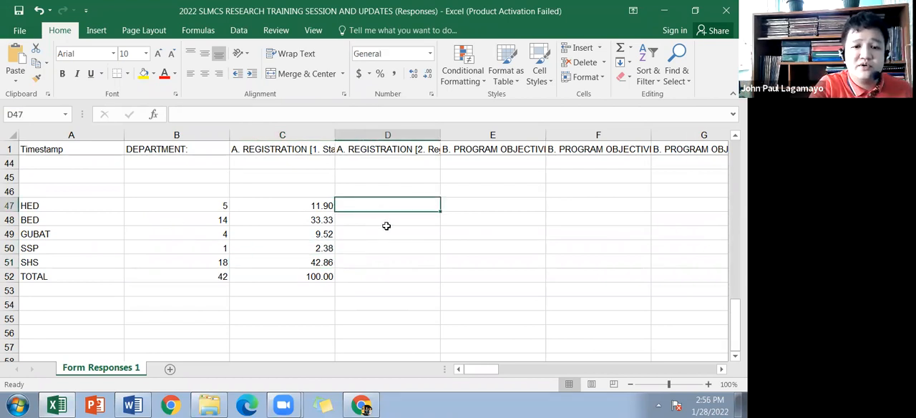
type("=")
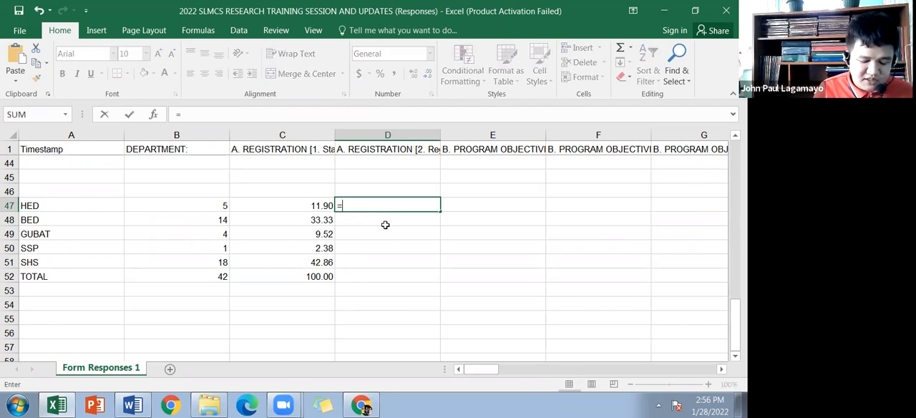
type("rank")
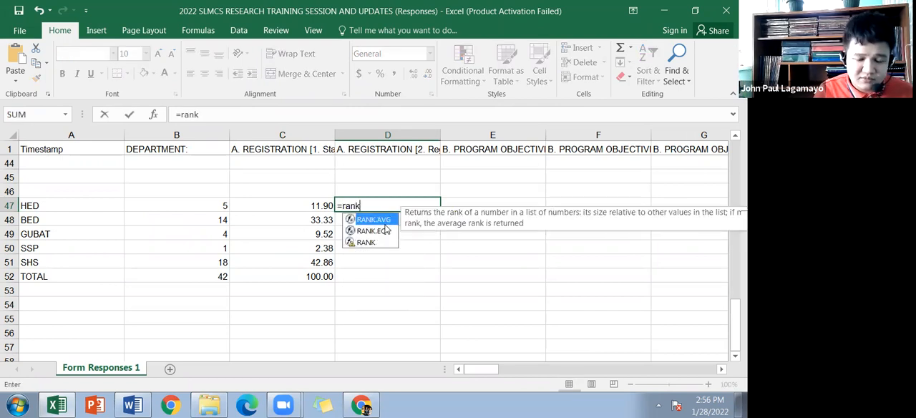
type("(")
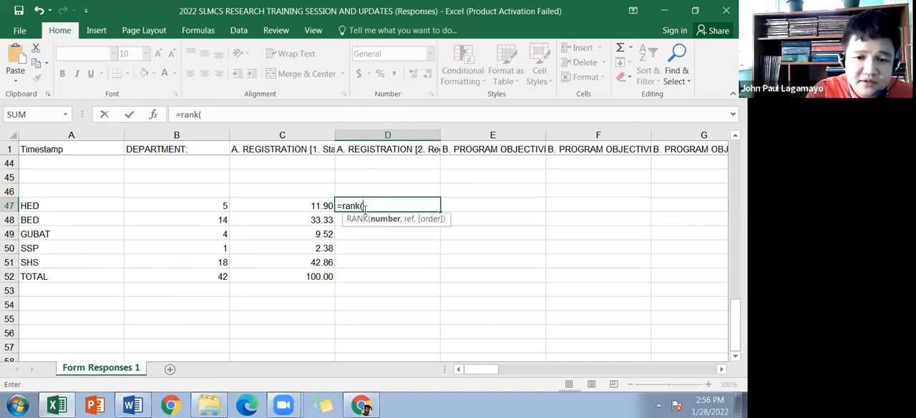
left_click(305, 206)
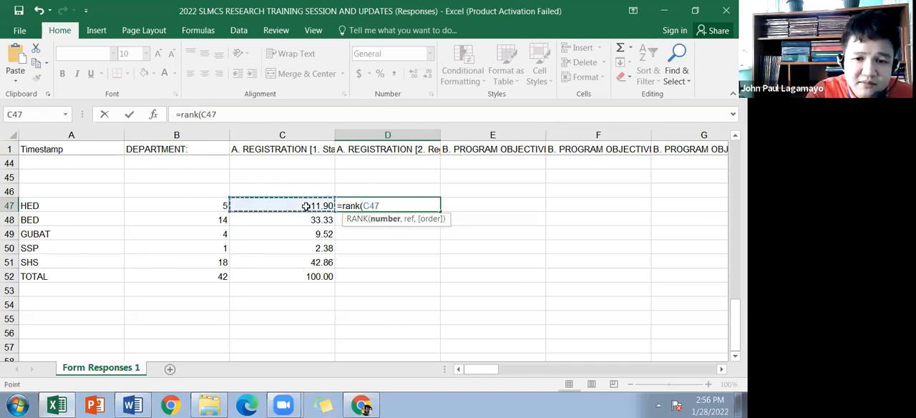
type(",")
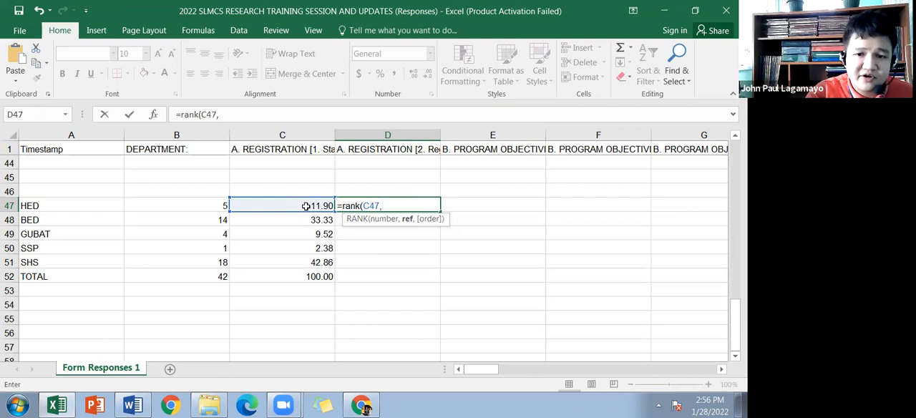
left_click_drag(302, 205, 302, 275)
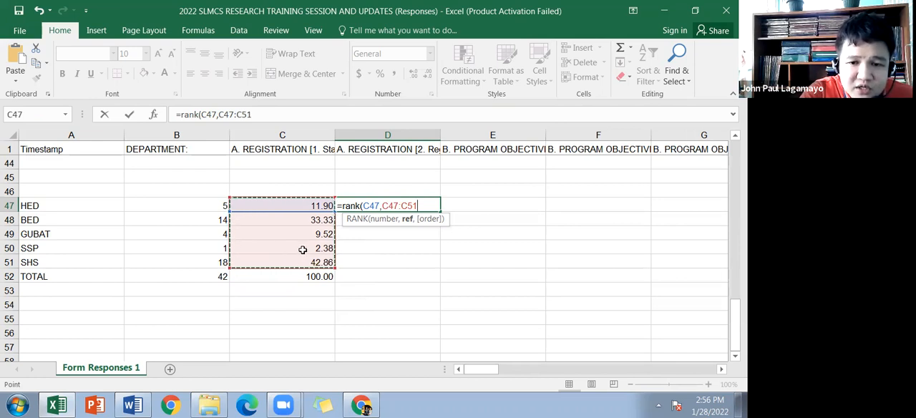
key("F4")
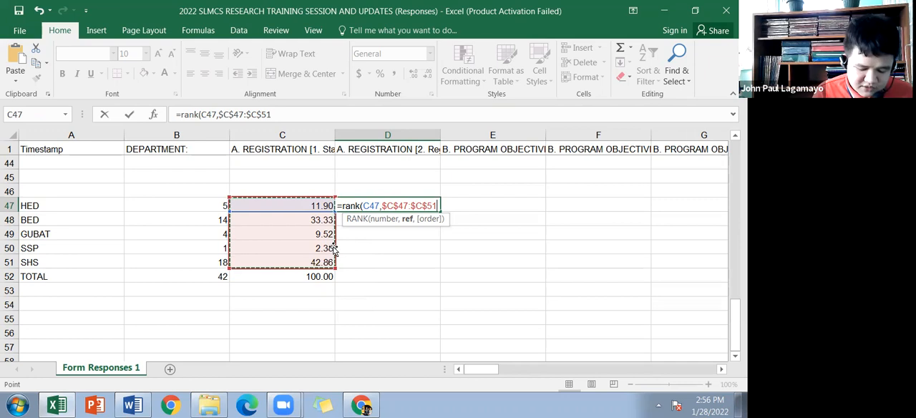
type(",")
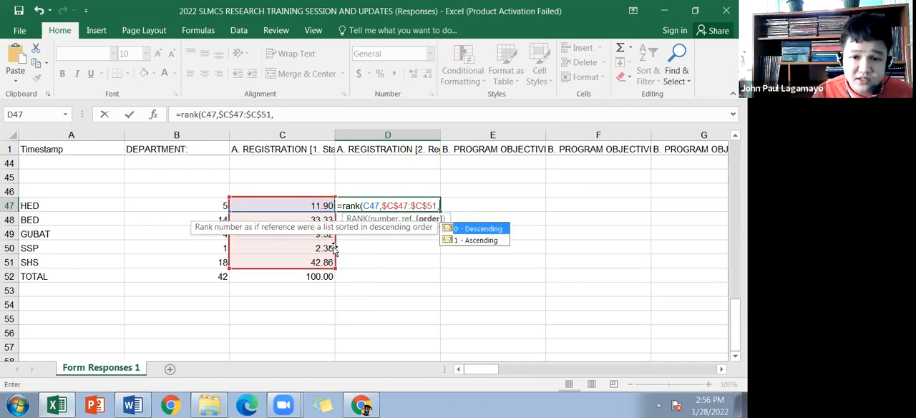
type("0)")
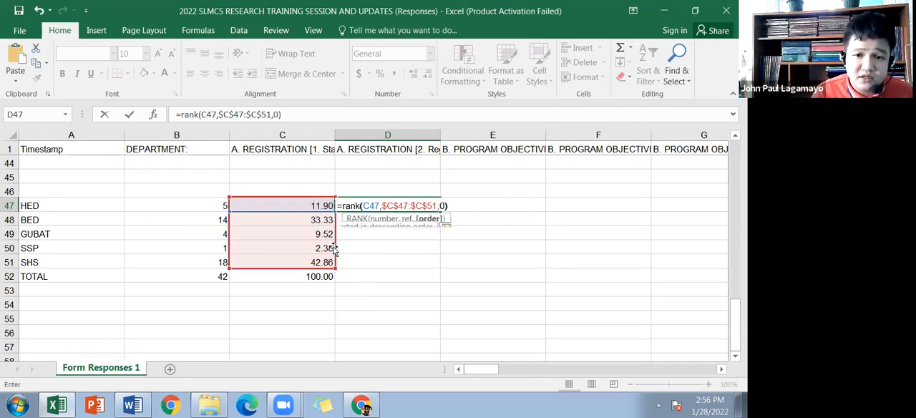
key("BackSpace")
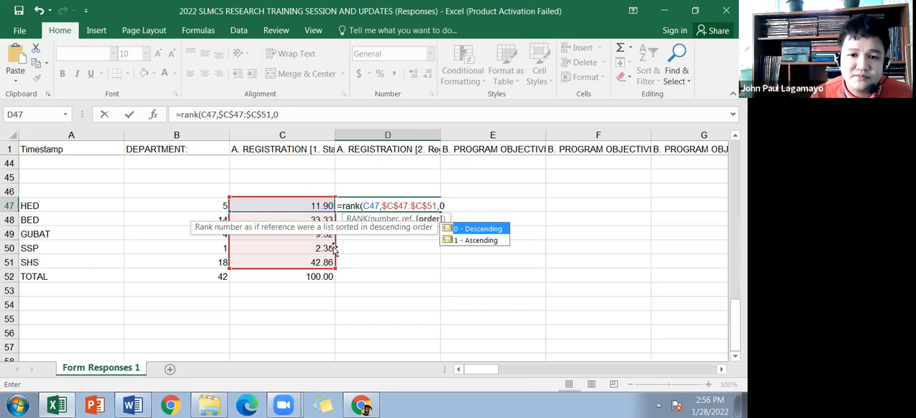
type(")")
key("Return")
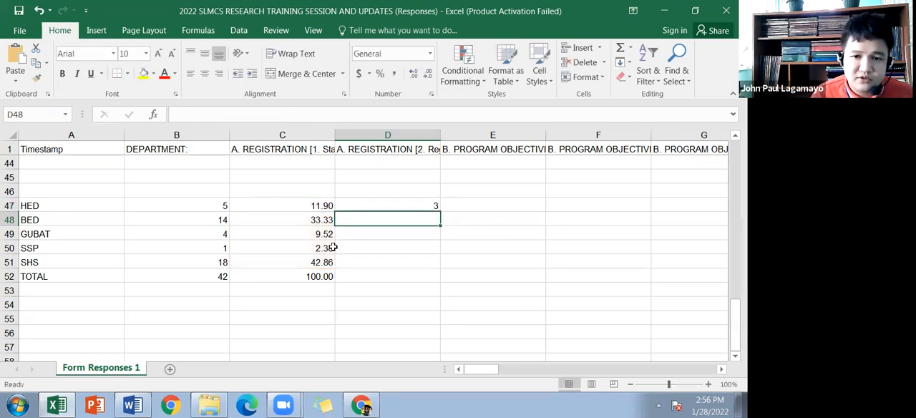
Step: Fill the rank formula in D47 down through D51 and check the rank cells of the departments
key("Up")
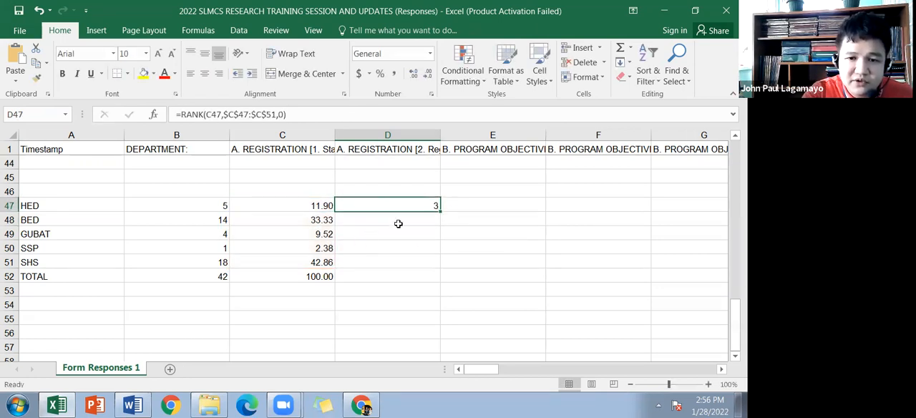
left_click_drag(442, 212, 436, 262)
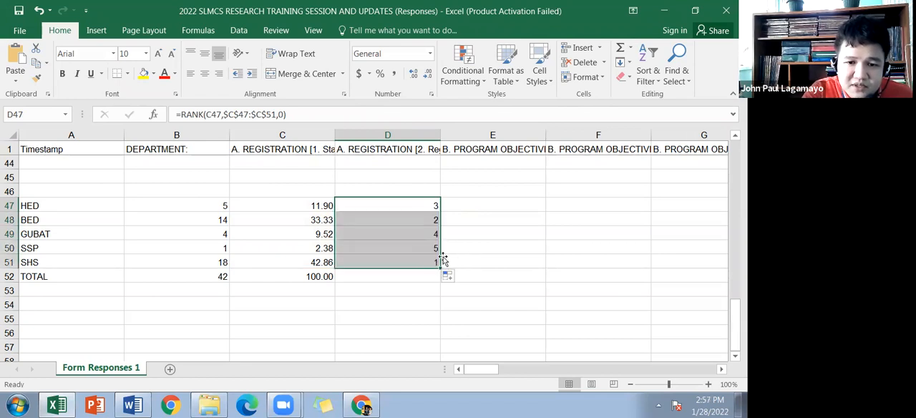
left_click(424, 264)
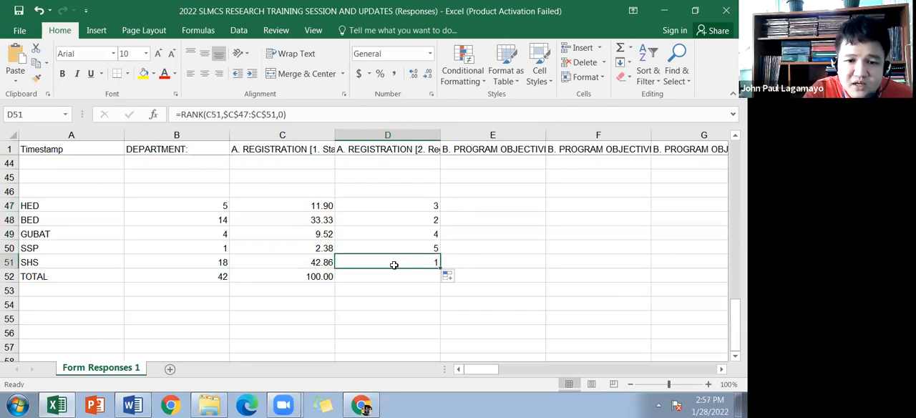
left_click(416, 217)
left_click(413, 205)
left_click(413, 233)
left_click(414, 250)
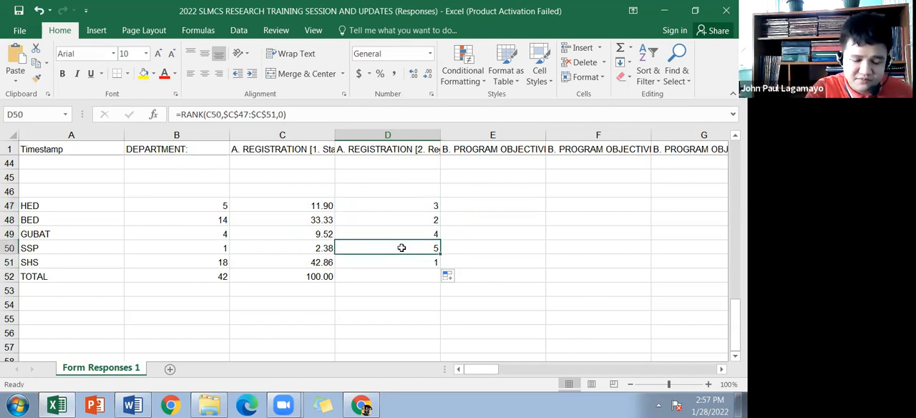
Step: Place the workbook beside the Word document and copy the frequencies, percentages and ranks in B47:D52
key("super+Left")
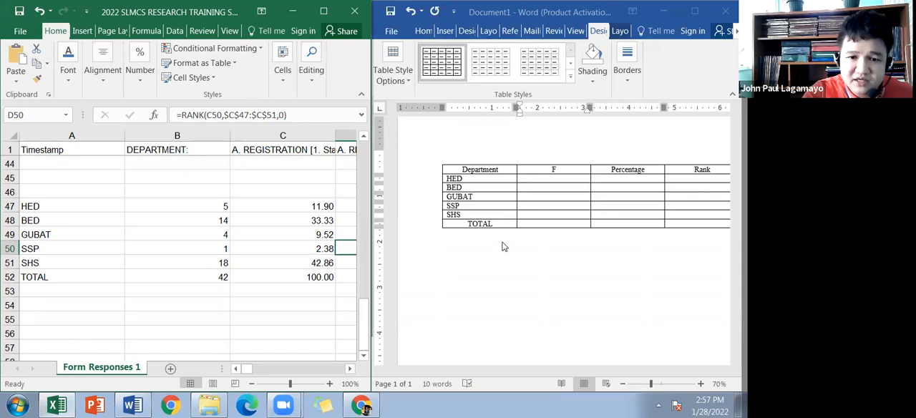
left_click_drag(222, 202, 299, 281)
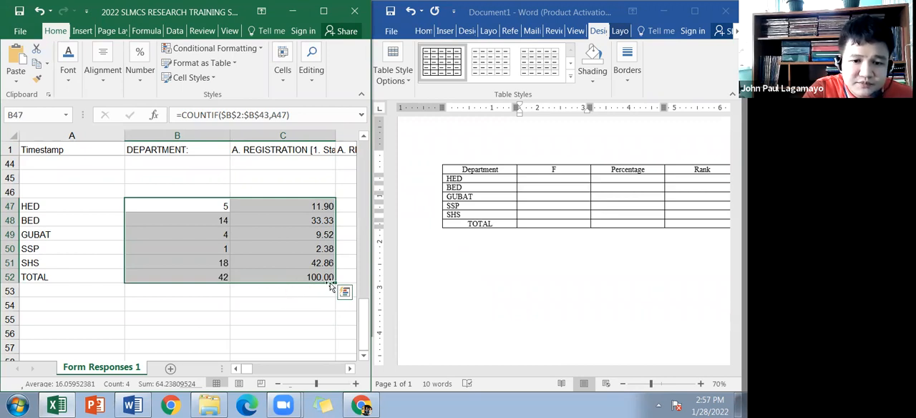
key("shift+Right")
key("ctrl+c")
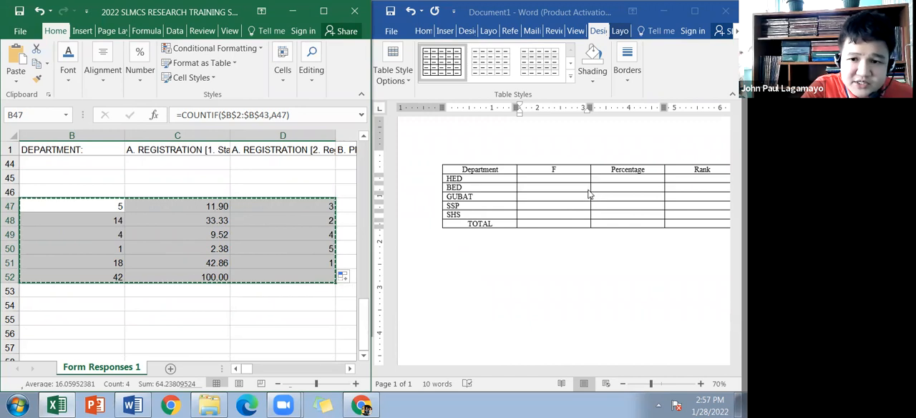
Step: Paste the copied values as text only into the empty F, Percentage and Rank cells of the Word table and centre them
left_click(562, 182)
left_click_drag(562, 182, 683, 218)
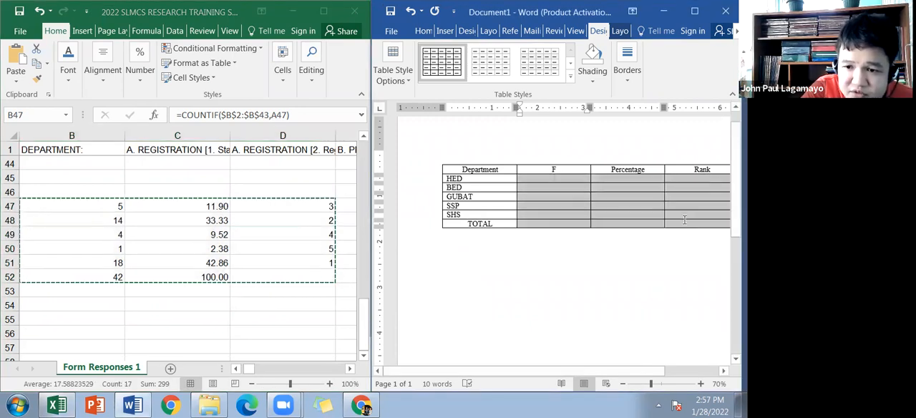
right_click(683, 218)
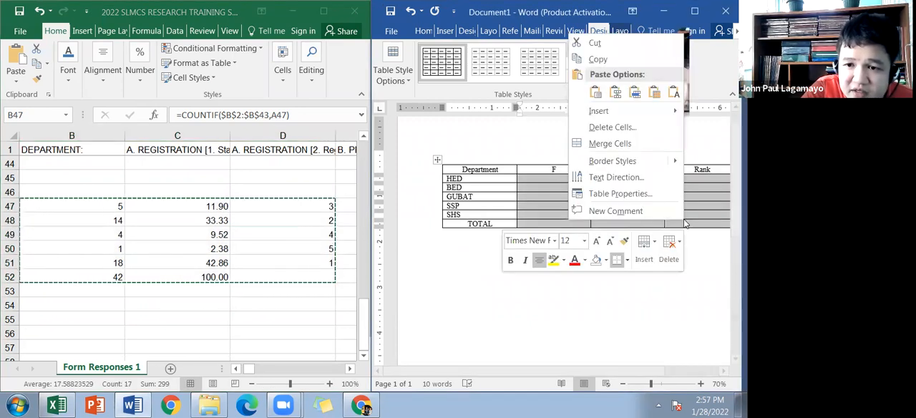
left_click(670, 92)
left_click_drag(521, 179, 675, 226)
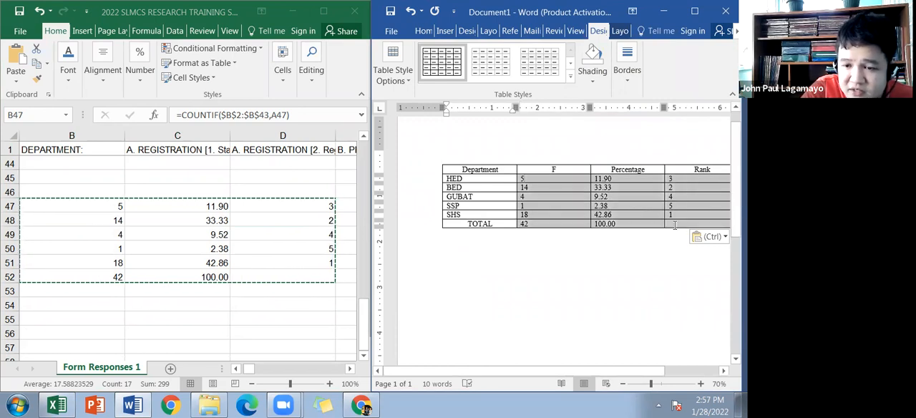
key("ctrl+e")
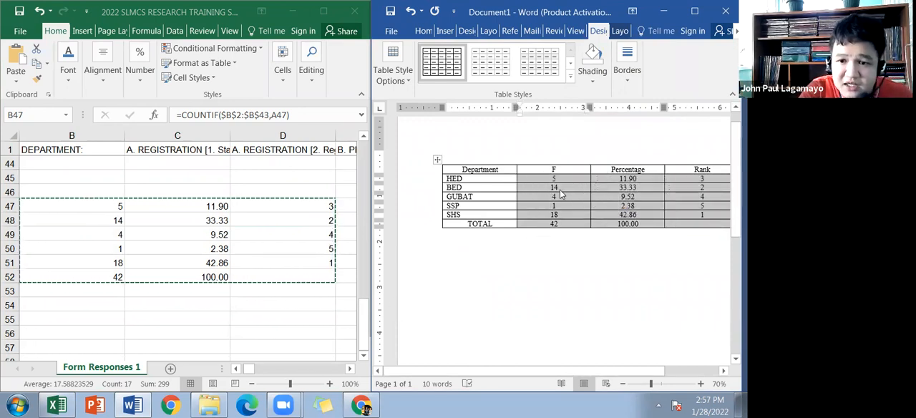
left_click_drag(517, 186, 557, 191)
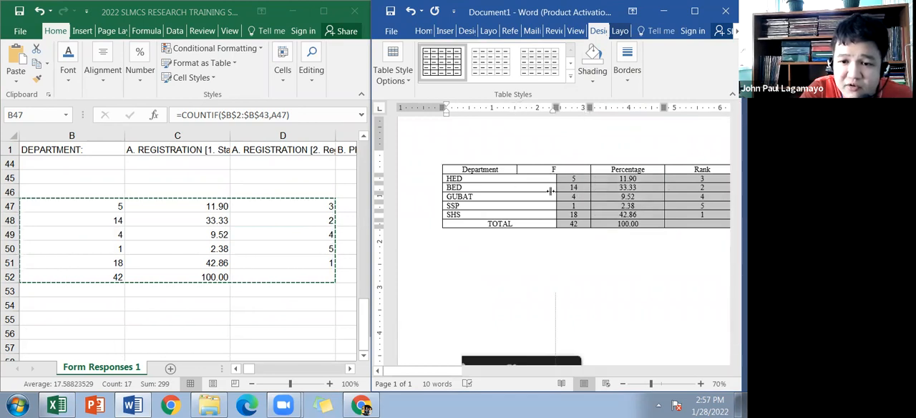
left_click(536, 188)
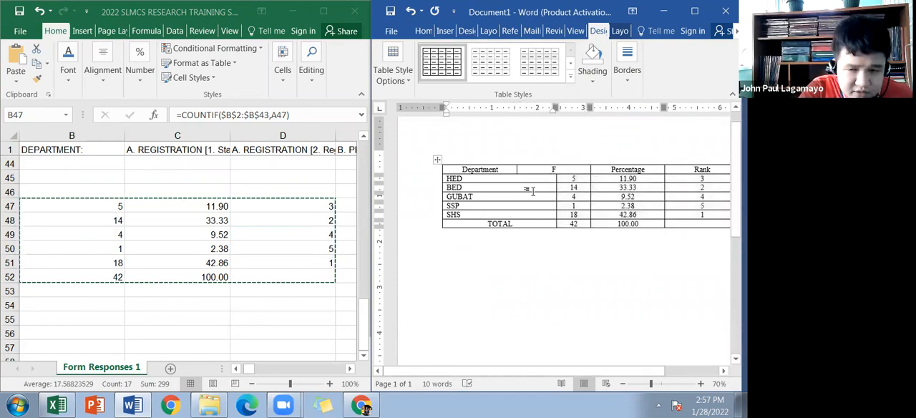
key("ctrl+z")
Step: Widen the Department column in all rows by narrowing the F column, and maximize the Word window
left_click(527, 180)
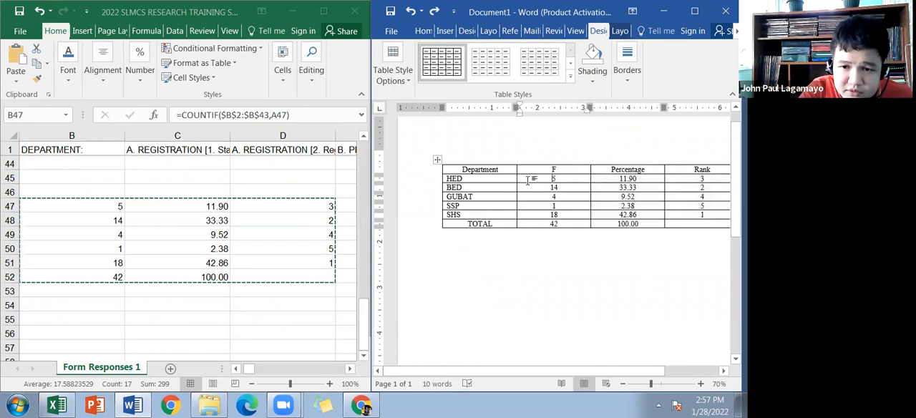
left_click_drag(515, 181, 548, 181)
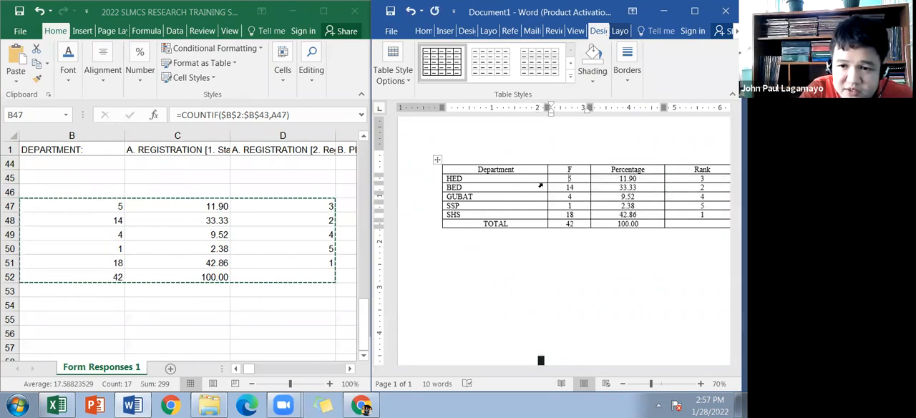
double_click(579, 19)
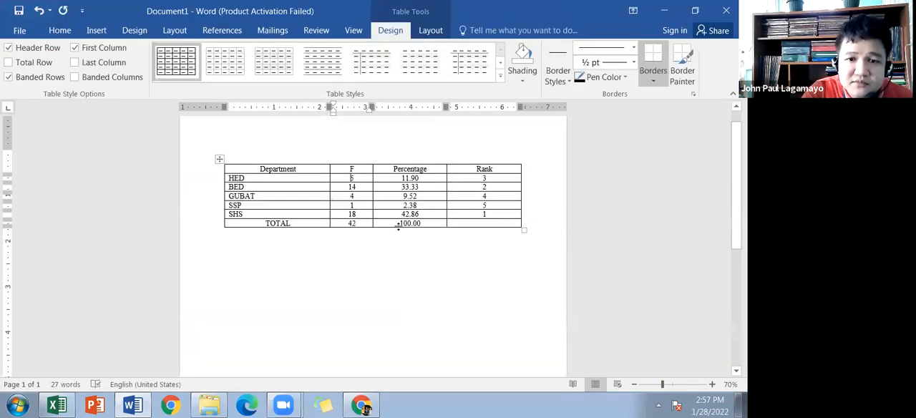
Step: Make the table's header row with Department, F, Percentage and Rank bold
scroll(393, 224, "up", 4)
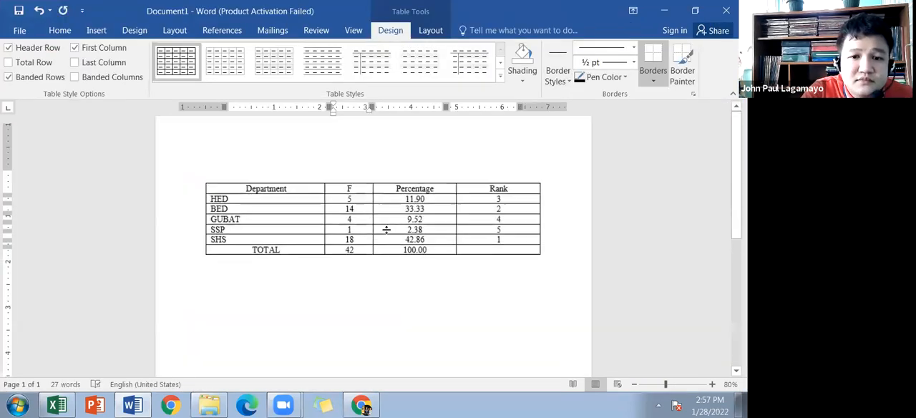
left_click_drag(231, 184, 540, 199)
key("ctrl+b")
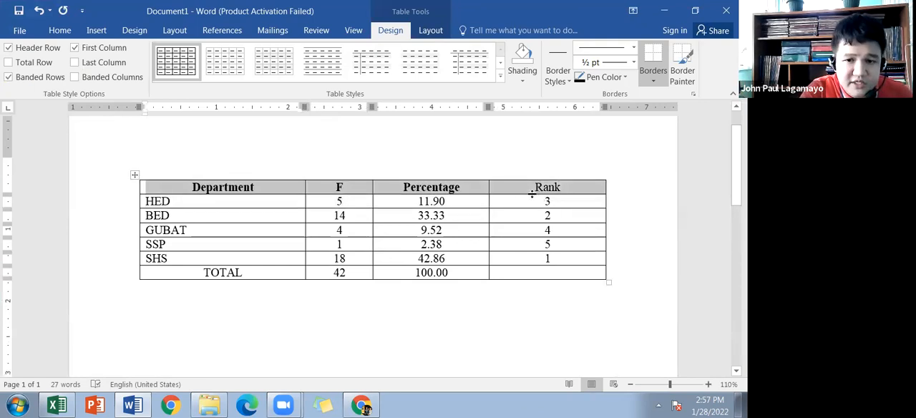
key("alt+F4")
left_click(426, 230)
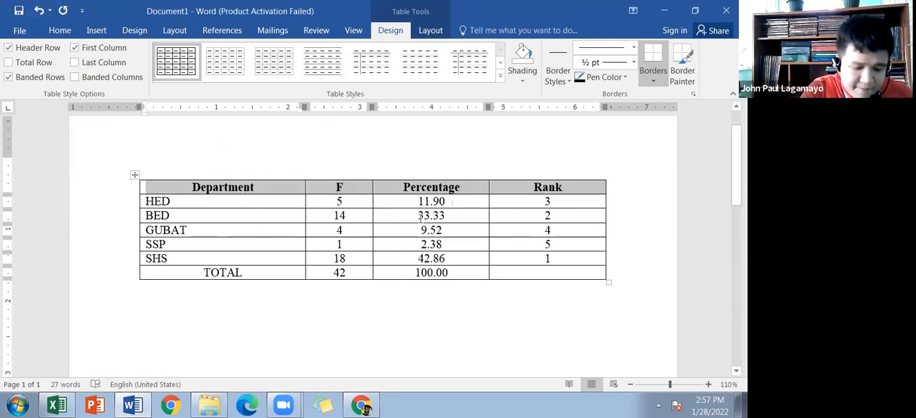
left_click(390, 167)
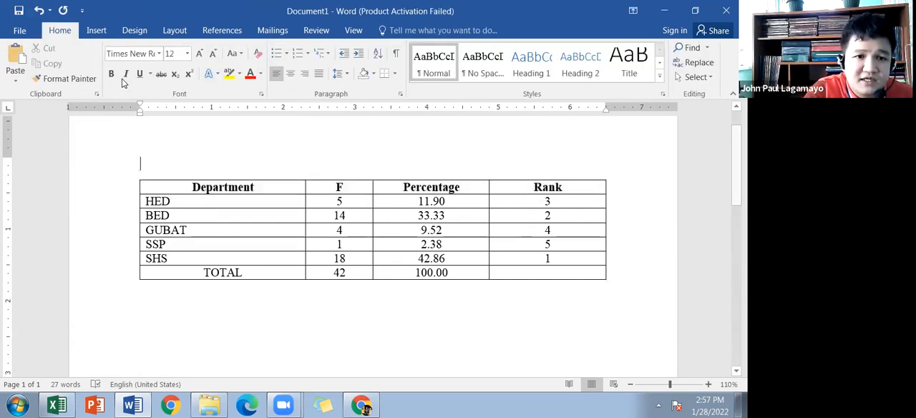
Step: Erase the outer left and right borders of the table in every row with the Eraser
left_click(260, 198)
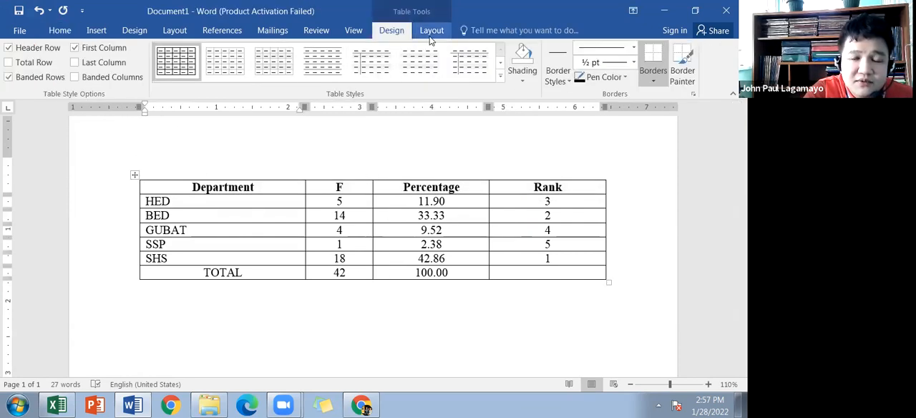
left_click(432, 30)
left_click(101, 62)
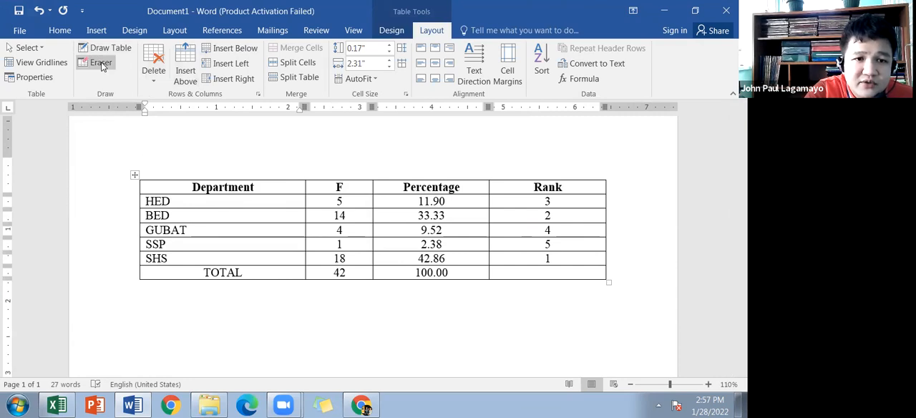
left_click(140, 187)
left_click(140, 202)
left_click(140, 217)
left_click(141, 230)
left_click(141, 245)
left_click(141, 259)
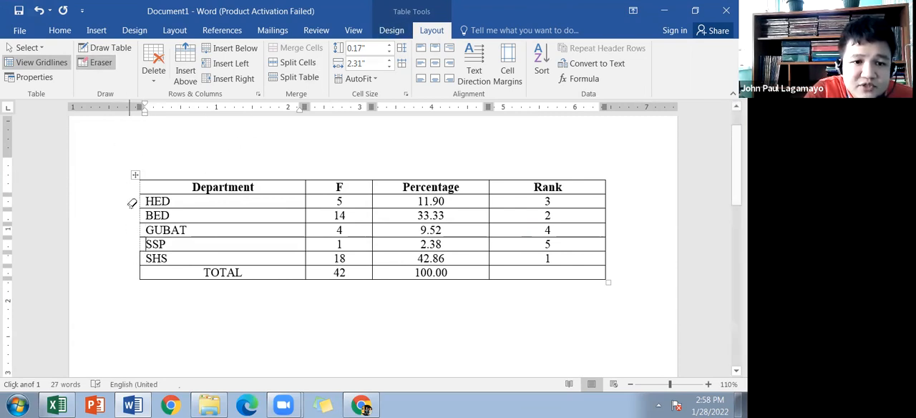
left_click(140, 272)
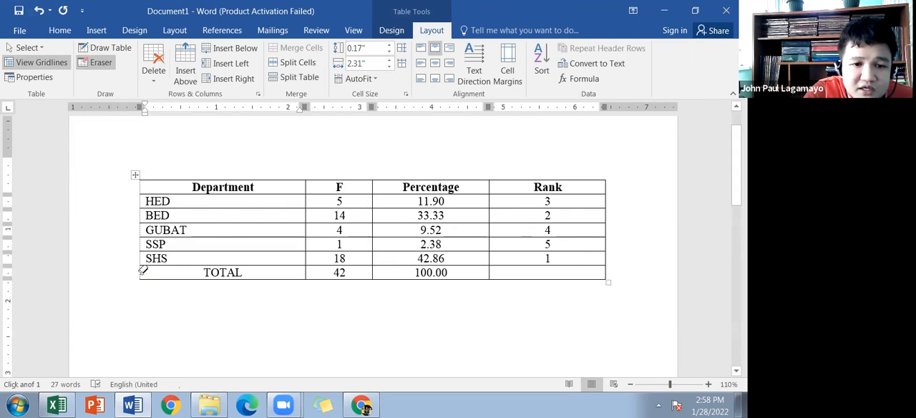
left_click_drag(604, 271, 606, 185)
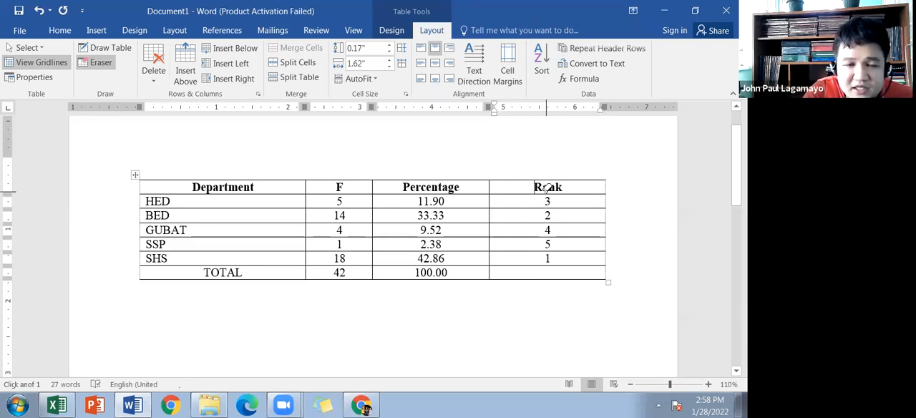
Step: Draw a ½ pt double-line border along the top edge of the table with Draw Table
left_click(106, 47)
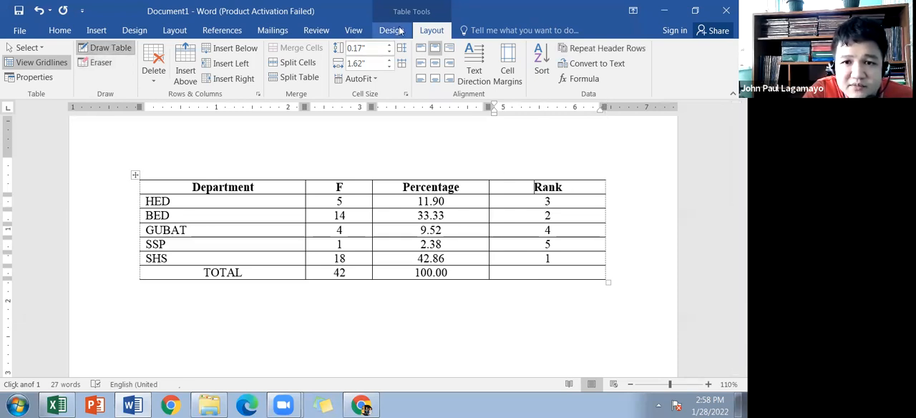
left_click(399, 31)
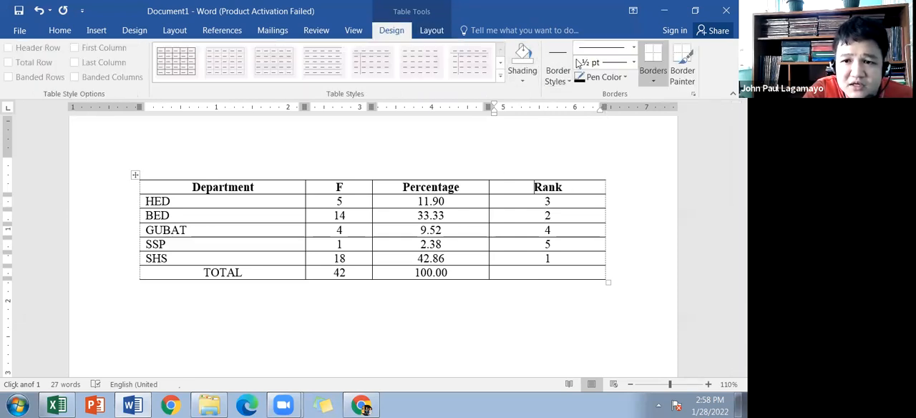
left_click(633, 50)
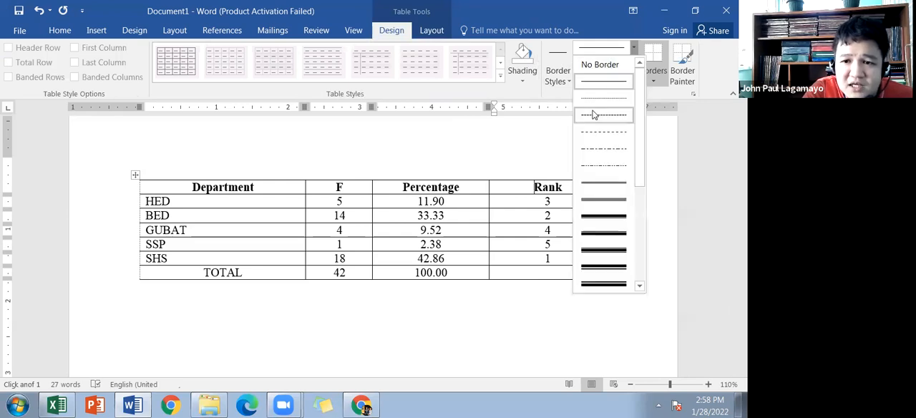
left_click(592, 179)
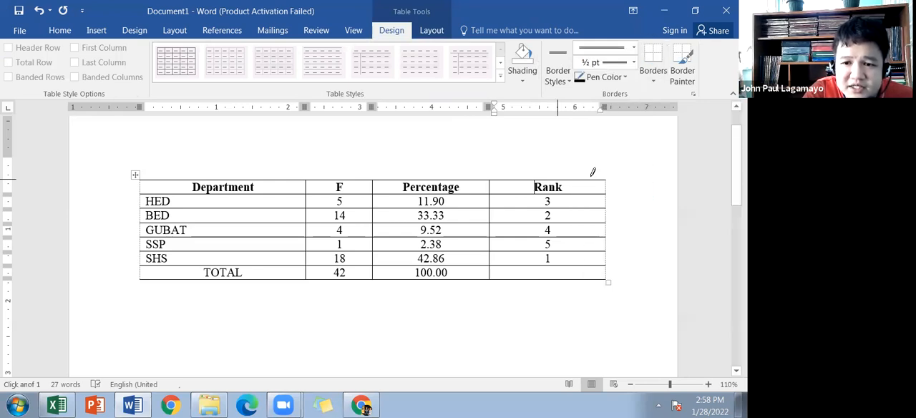
left_click(547, 179)
left_click_drag(542, 179, 281, 176)
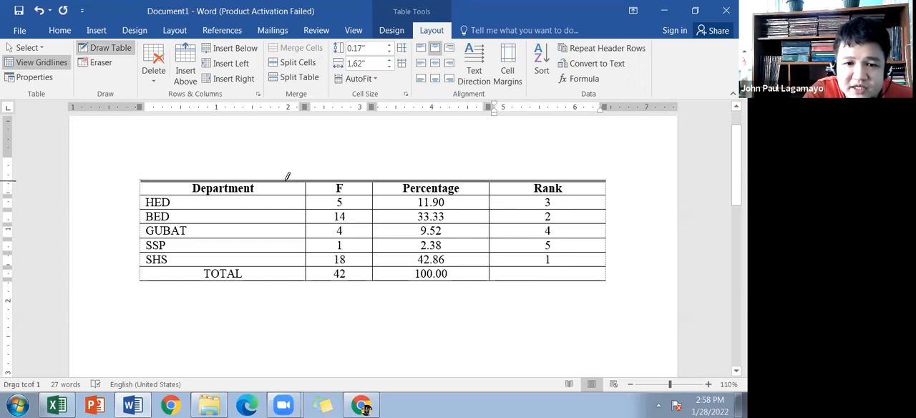
Step: Draw the same double-line border along the bottom edge of the TOTAL row, undoing the stray first stroke, and stop drawing borders
mouse_move(274, 280)
left_mouse_down()
mouse_move(357, 292)
mouse_move(345, 275)
mouse_move(315, 270)
left_mouse_up()
key("ctrl+z")
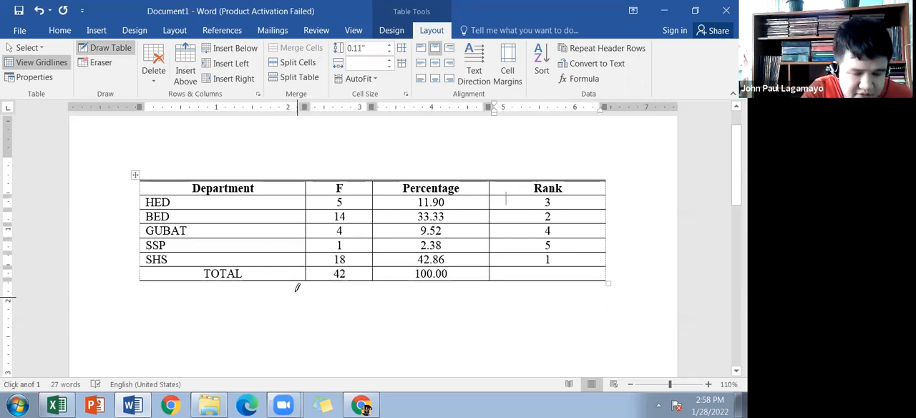
left_click_drag(286, 276, 552, 279)
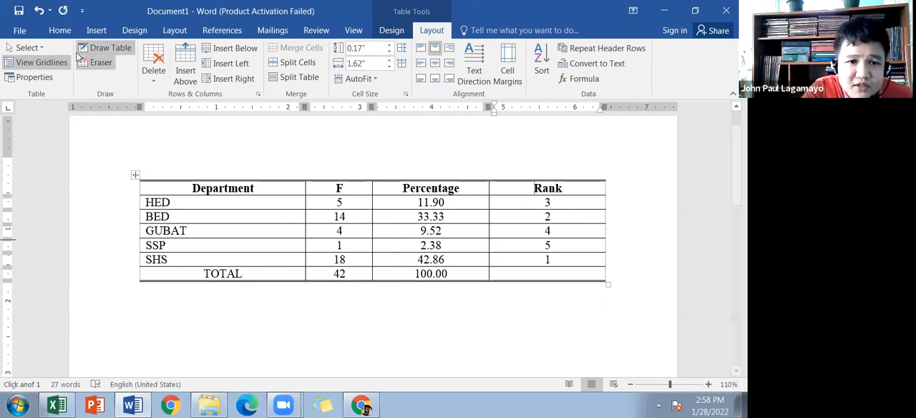
left_click(103, 50)
Step: Make the TOTAL row of the table bold
left_click_drag(236, 275, 538, 278)
key("ctrl+b")
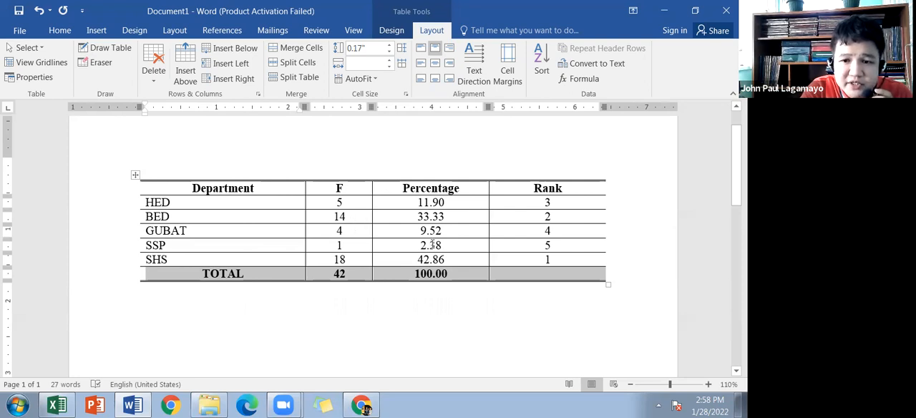
left_click(458, 260)
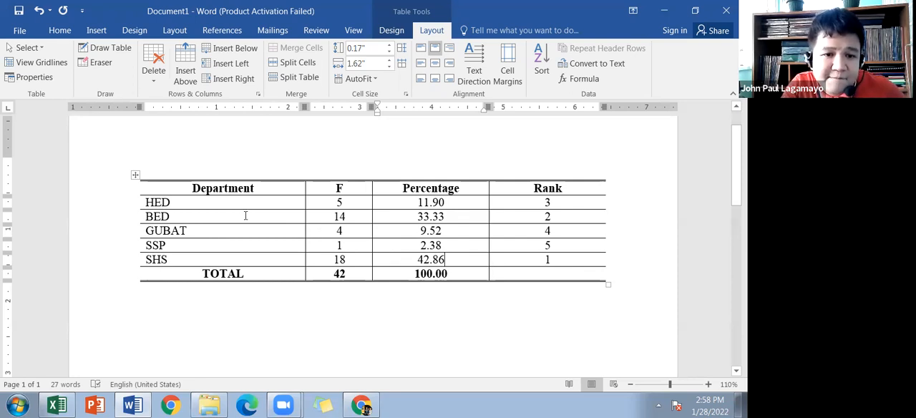
scroll(309, 237, "up", 2)
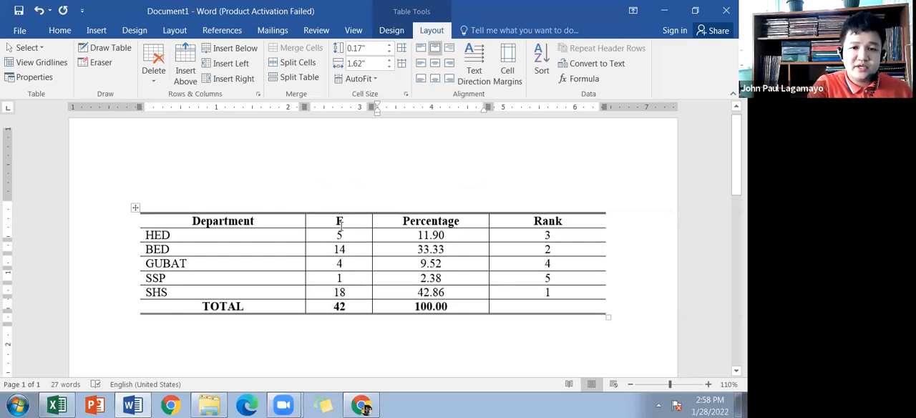
Step: Add a centred two-line caption above the table reading "Table 1.0" and "Respondents"
left_click(360, 201)
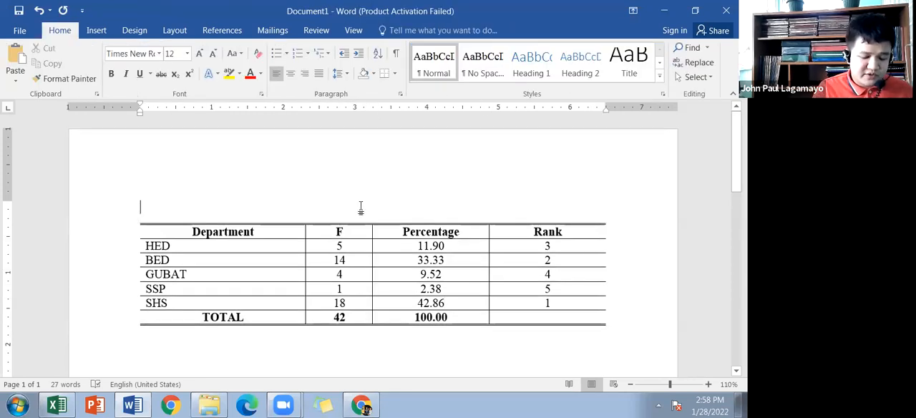
key("ctrl+e")
type("Table 1.")
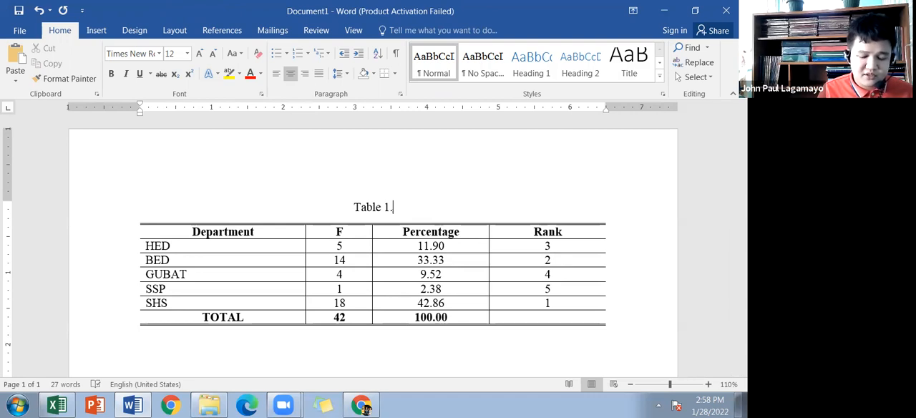
type("0")
key("Return")
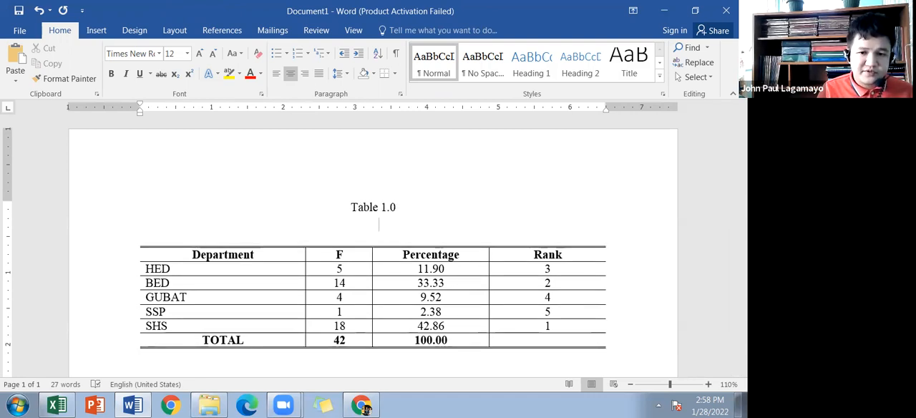
type("Respondents")
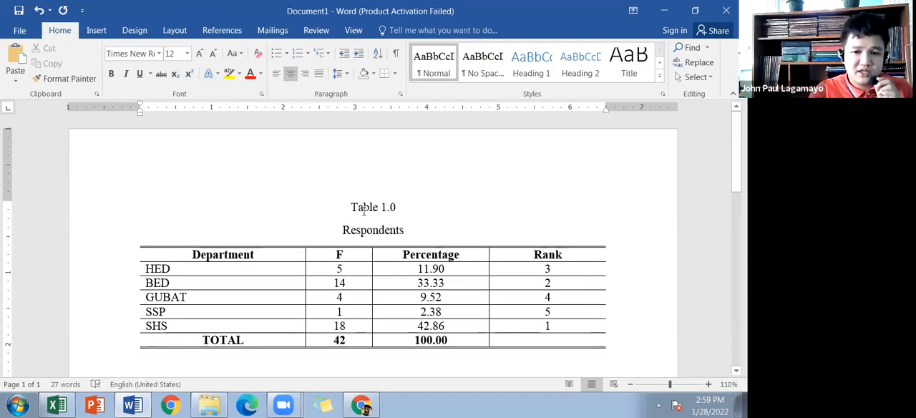
Step: Make both caption lines above the table, "Table 1.0" and "Respondents", bold
left_click_drag(409, 231, 342, 205)
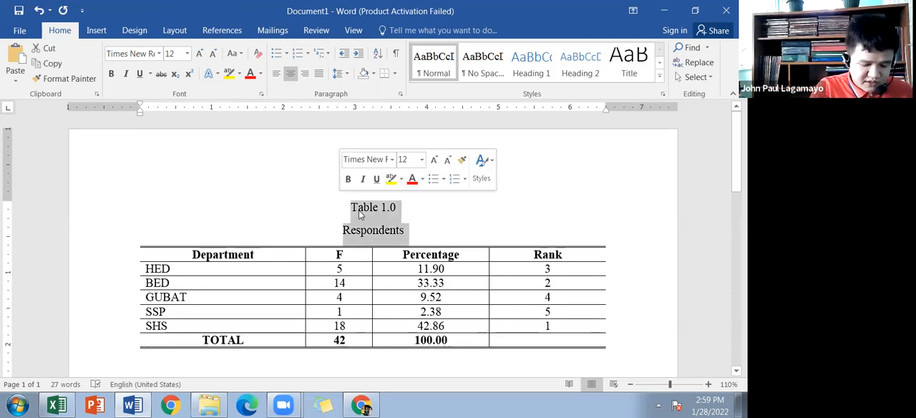
key("ctrl+b")
scroll(372, 218, "down", 3)
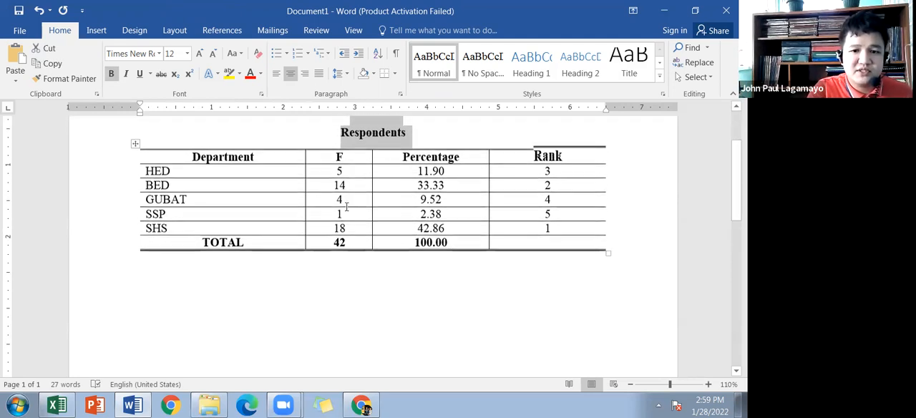
left_click(373, 288)
scroll(372, 286, "up", 2)
scroll(372, 285, "up", 1)
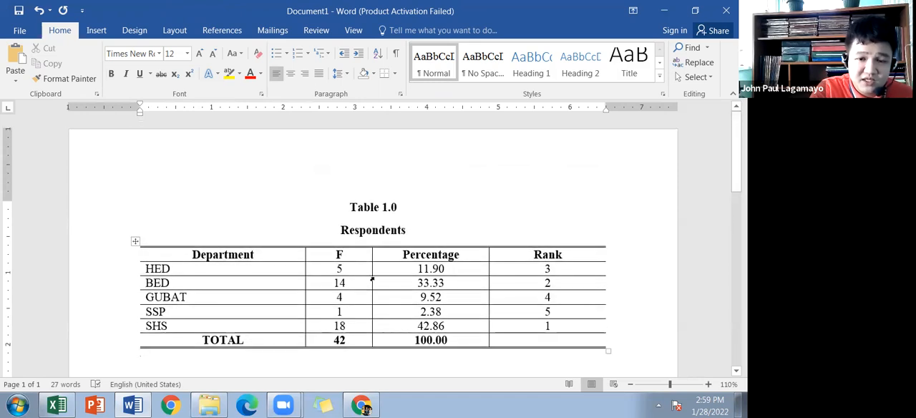
scroll(386, 272, "down", 2)
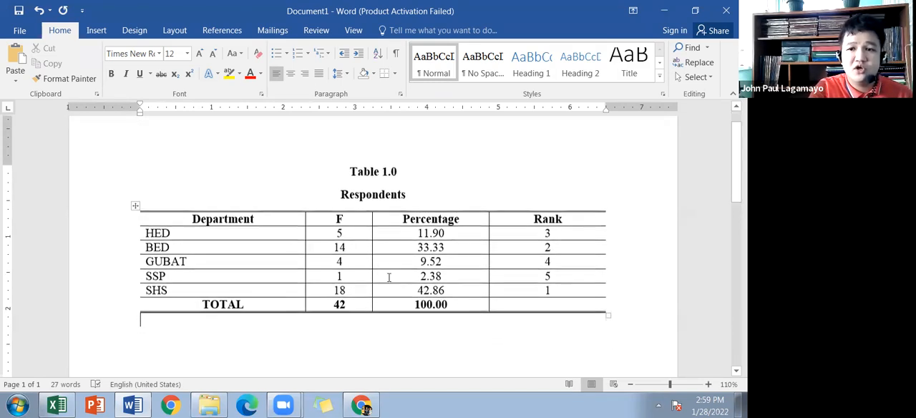
scroll(323, 330, "down", 1)
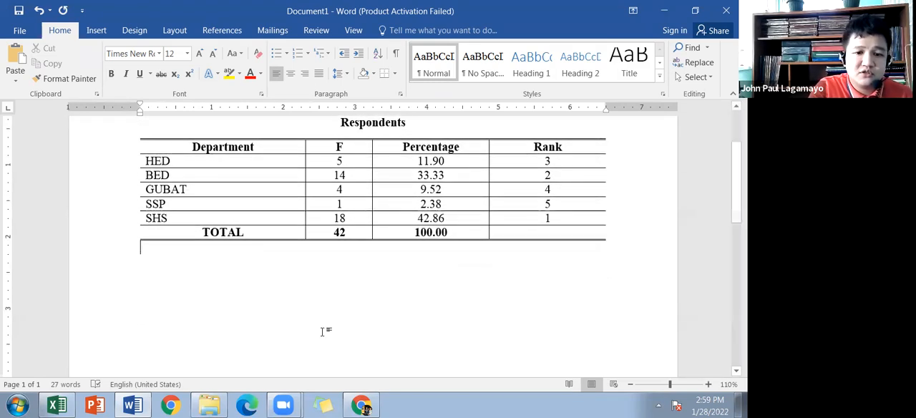
Step: Switch to the Excel responses workbook, maximize its window and zoom the sheet out to 70%
left_click(131, 403)
left_click(58, 405)
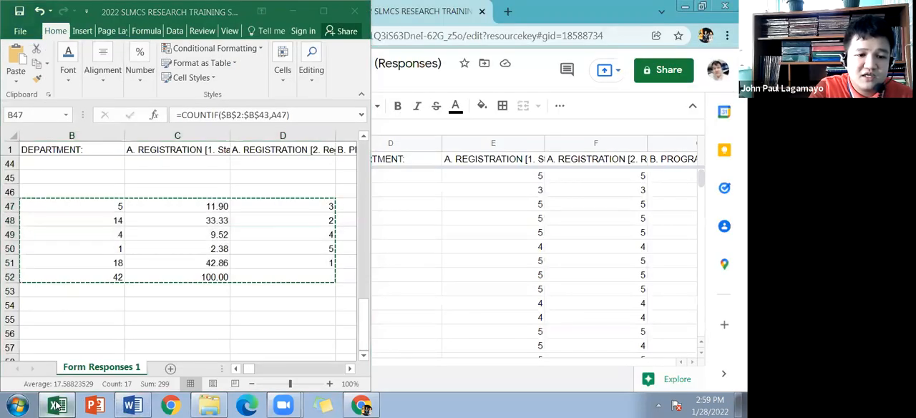
left_click(96, 337)
left_click(297, 186)
left_click(329, 10)
scroll(348, 243, "up", 2)
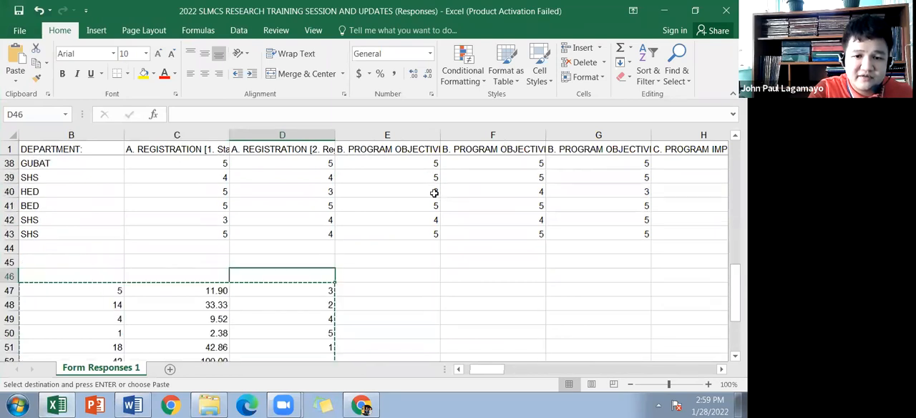
scroll(372, 258, "down", 2, "ctrl")
scroll(330, 236, "up", 6)
scroll(304, 215, "down", 6)
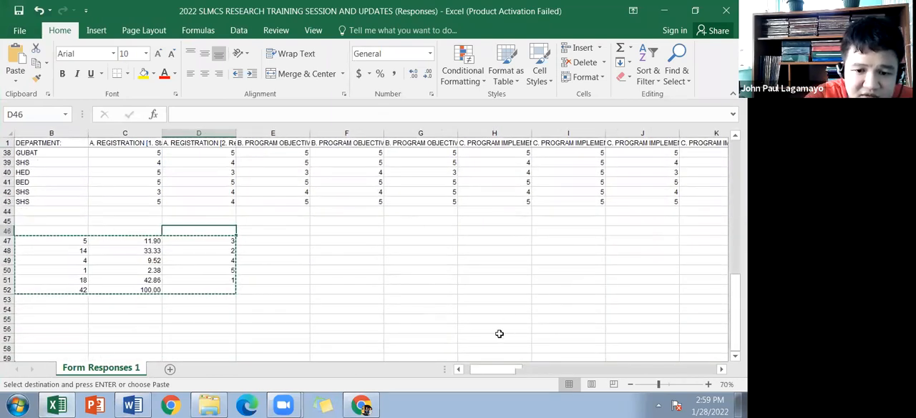
Step: Examine the form responses sheet from the timestamp and department columns across the rating columns
key("alt+Tab")
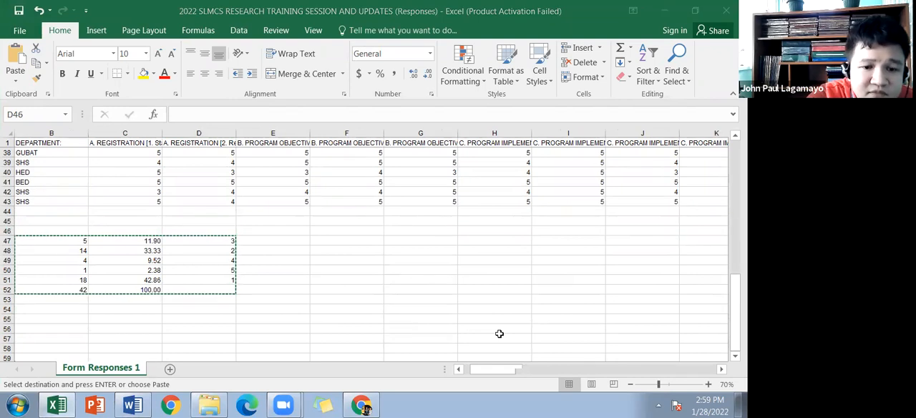
left_click(418, 364)
left_click(160, 193)
scroll(146, 220, "up", 6)
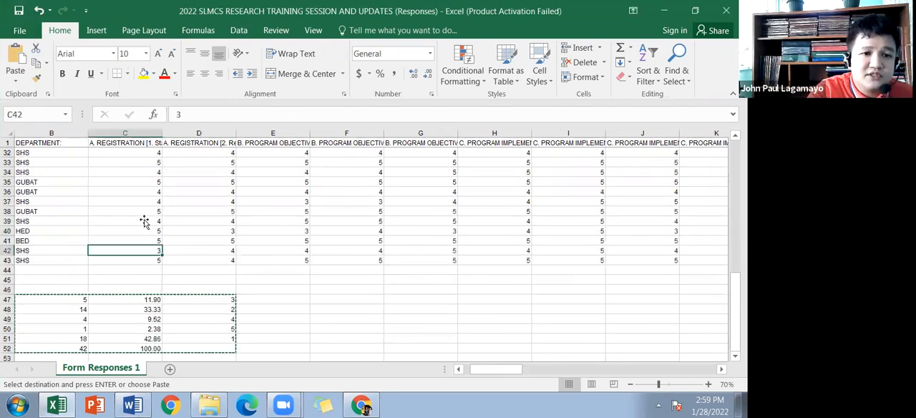
scroll(169, 274, "up", 5)
left_click(458, 369)
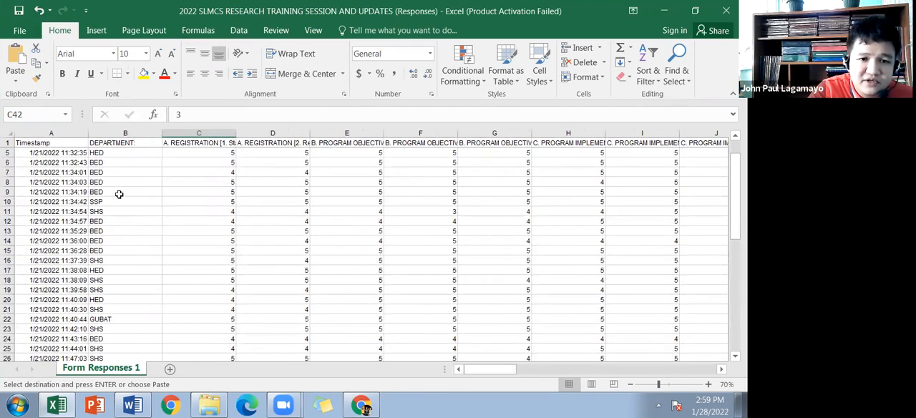
scroll(133, 199, "down", 4)
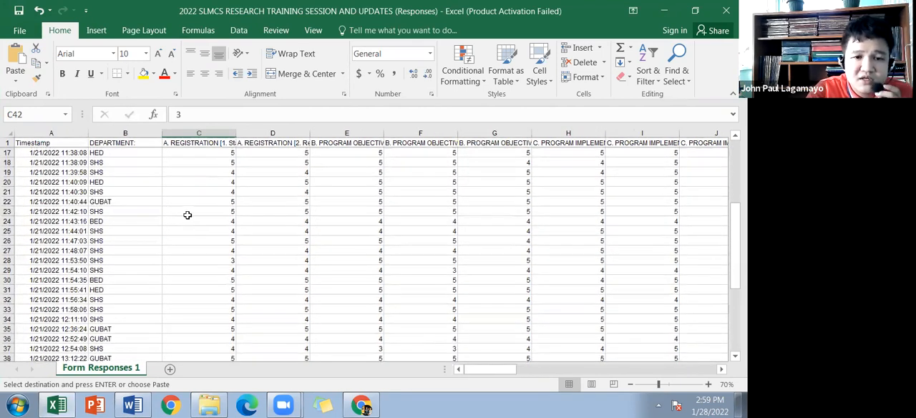
scroll(176, 170, "up", 5)
left_click_drag(7, 142, 7, 153)
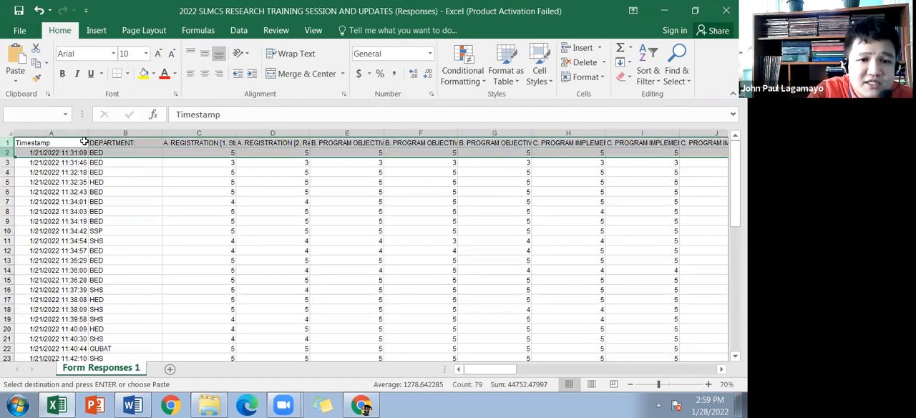
right_click(323, 151)
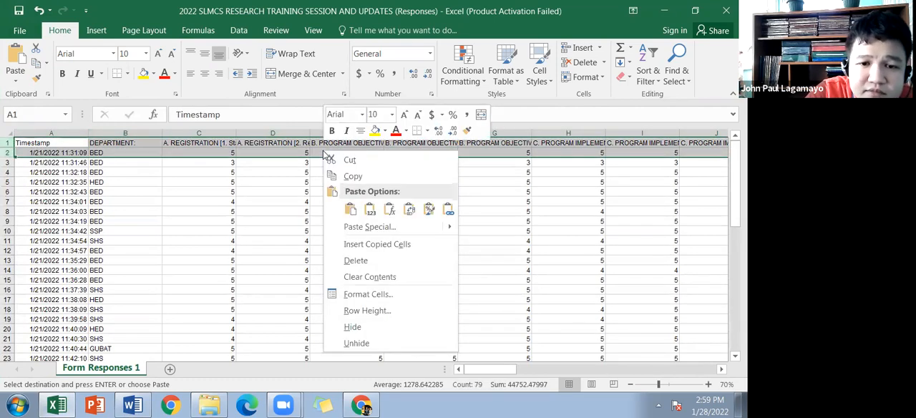
left_click(219, 191)
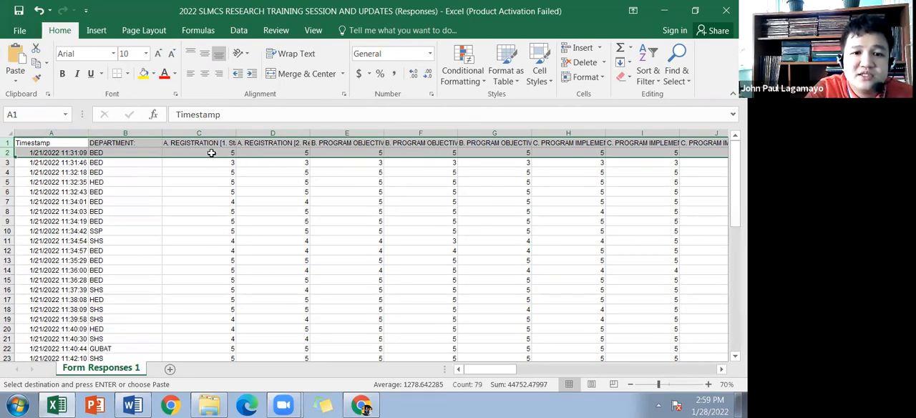
left_click_drag(208, 143, 645, 286)
scroll(169, 292, "up", 6)
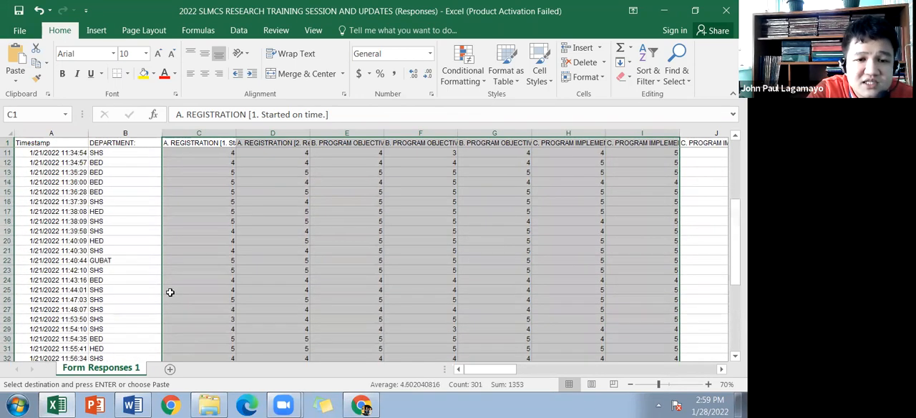
scroll(170, 292, "up", 3)
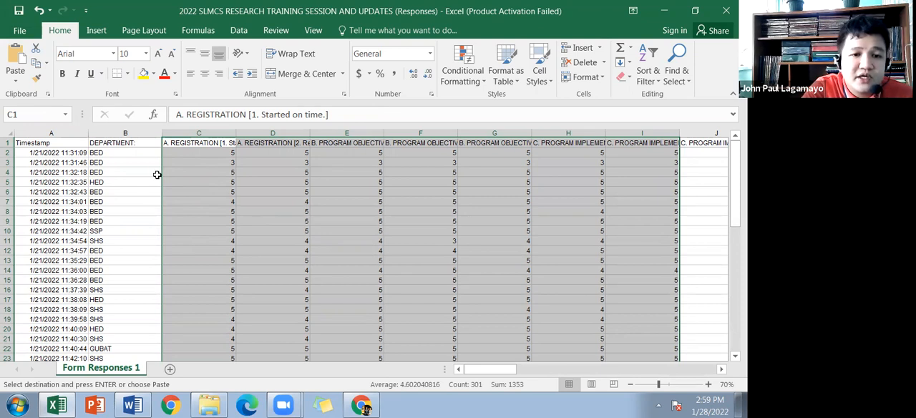
Step: Rotate the text of the whole header row 1 upward with Rotate Text Up
left_click(8, 143)
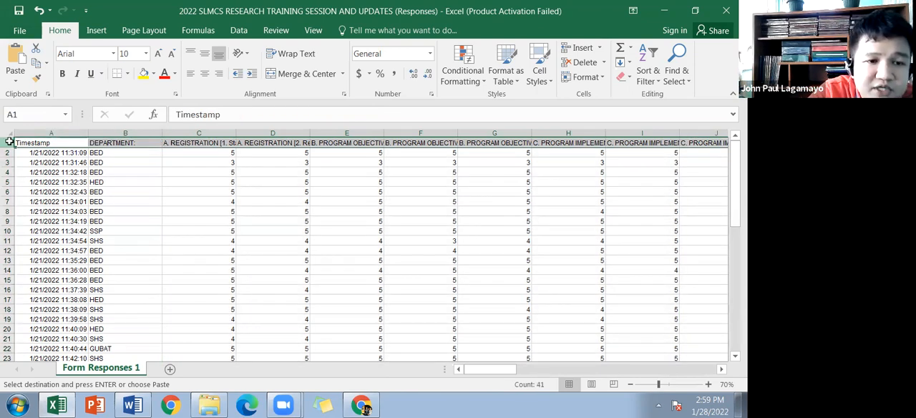
left_click(245, 55)
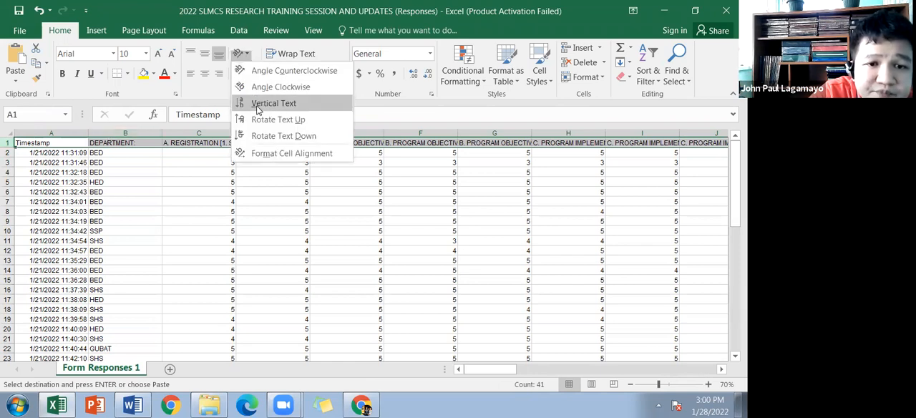
left_click(259, 55)
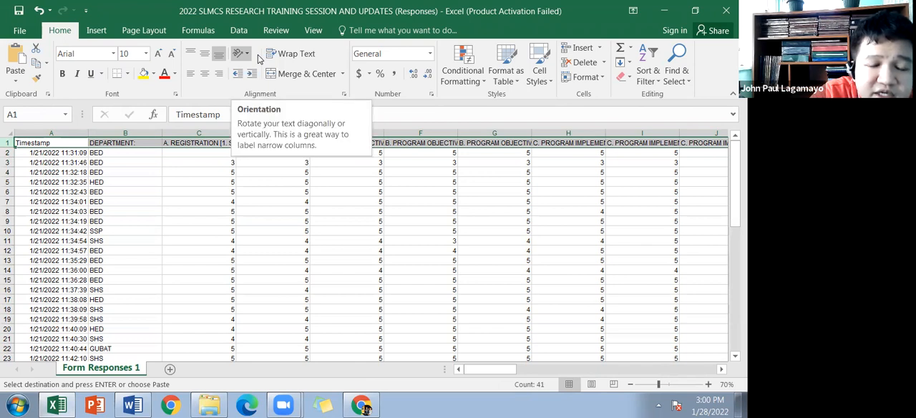
left_click(247, 54)
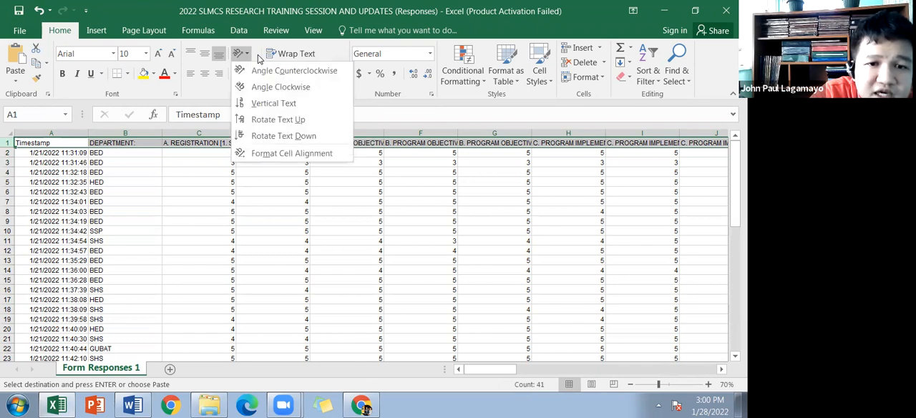
left_click(279, 120)
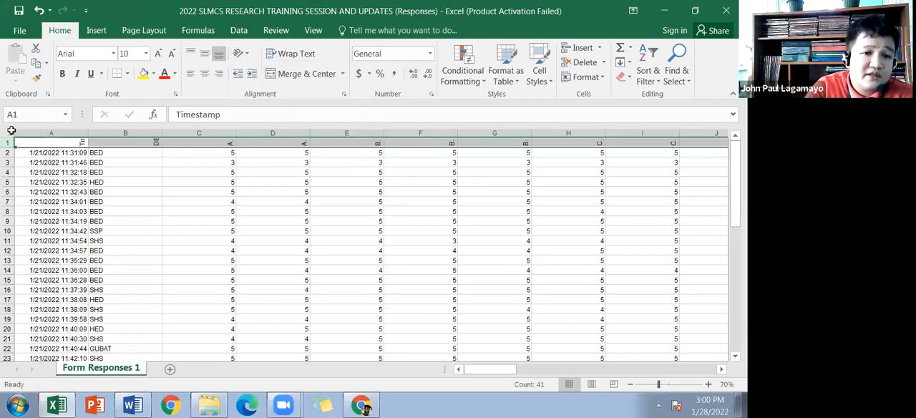
Step: AutoFit all column widths and row heights of the sheet so the rotated question headers fit
left_click(10, 131)
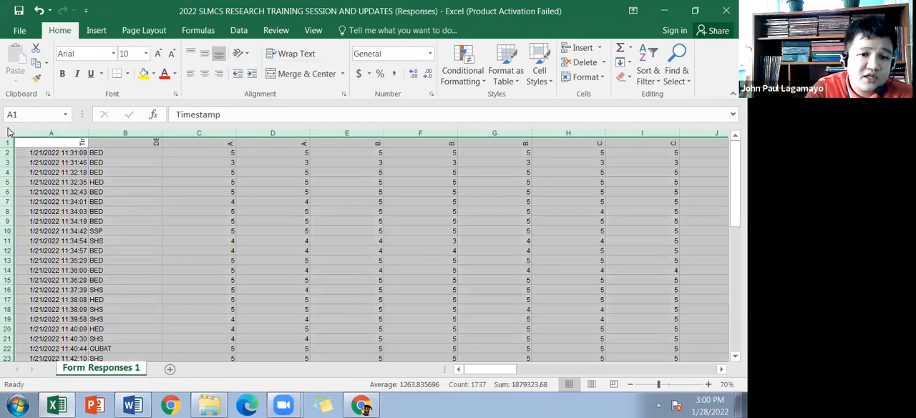
double_click(87, 134)
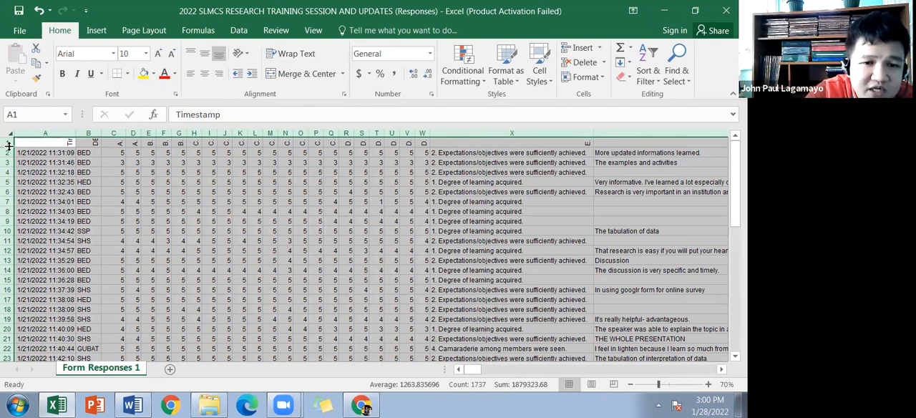
double_click(9, 146)
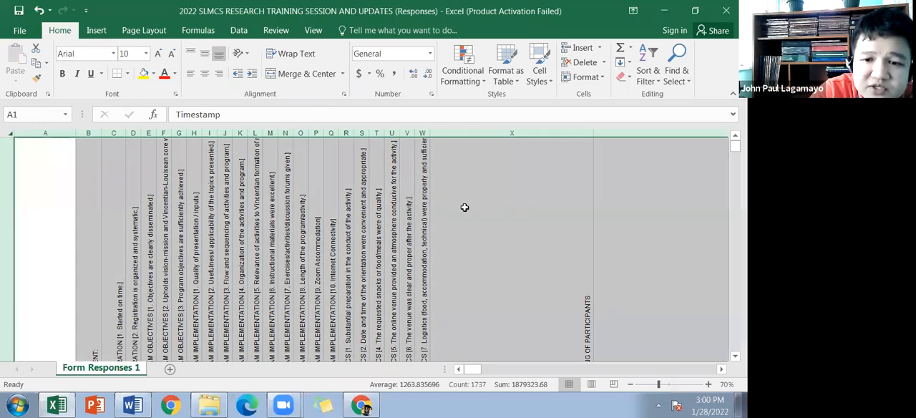
Step: Unfreeze the panes of the responses sheet so the tall header row scrolls with the data
left_click(460, 207)
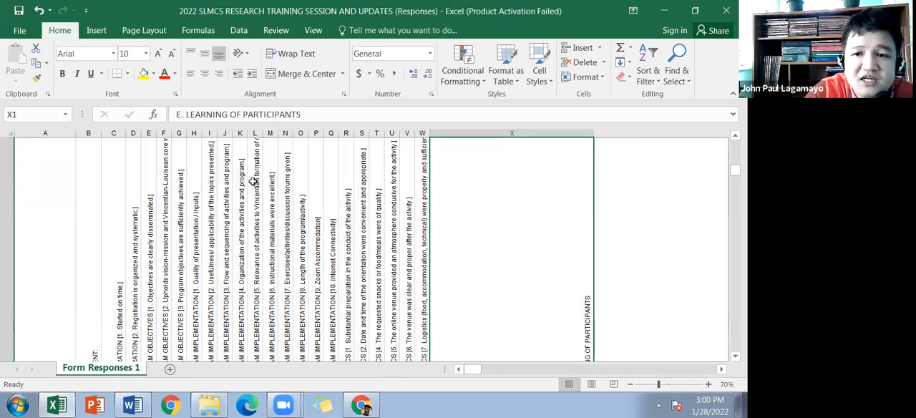
left_click(6, 132)
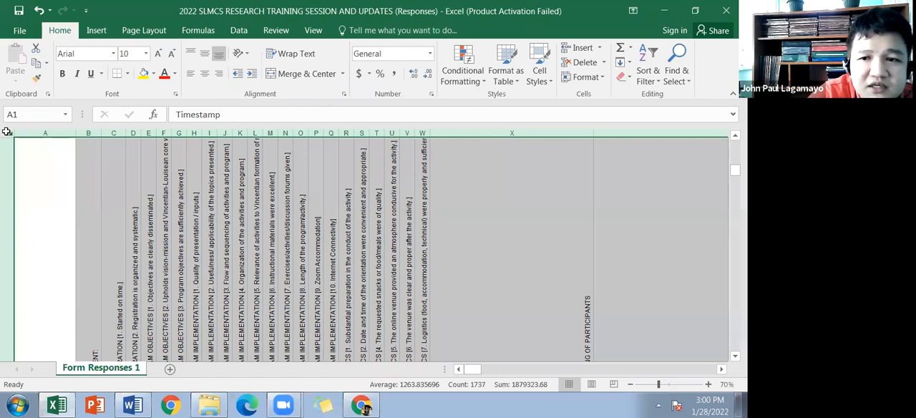
left_click(306, 33)
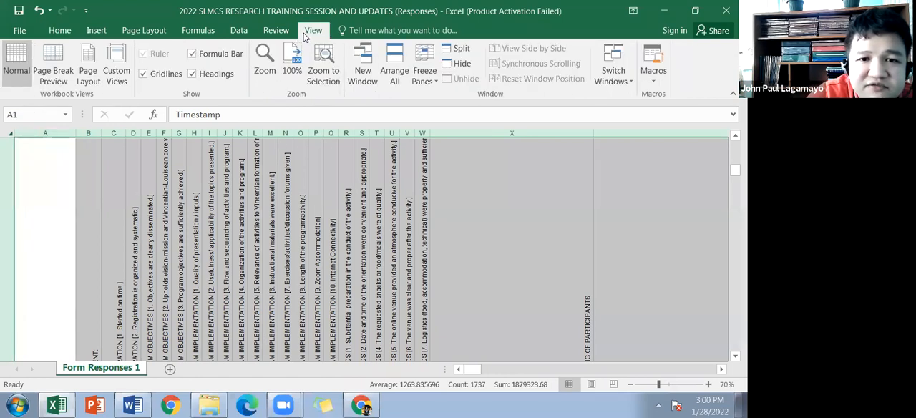
left_click(424, 80)
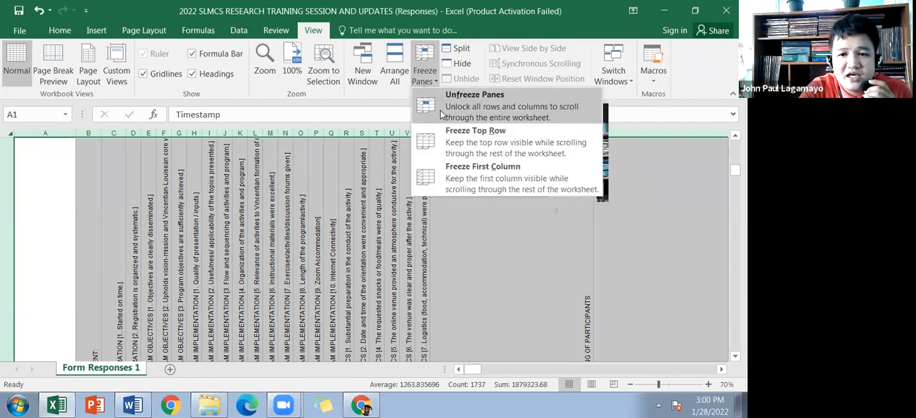
left_click(441, 114)
left_click(420, 179)
scroll(421, 178, "down", 5)
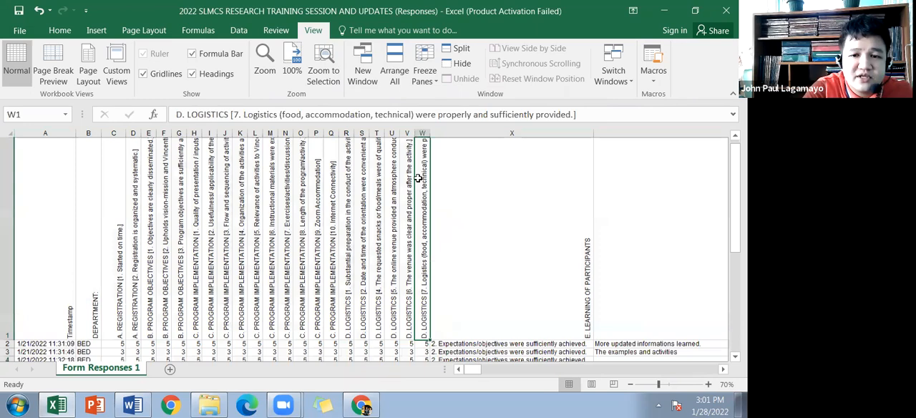
scroll(429, 182, "up", 5)
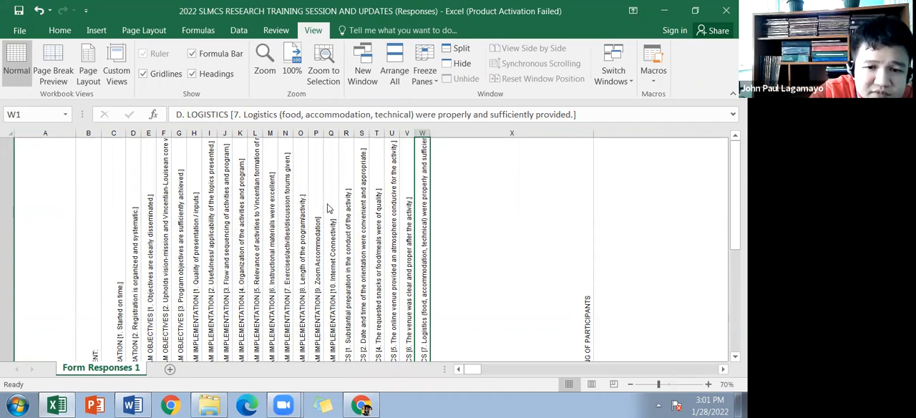
Step: Examine the rotated question headers and the rating rows beneath them, from Registration through Logistics, down to the last response
scroll(368, 215, "down", 2)
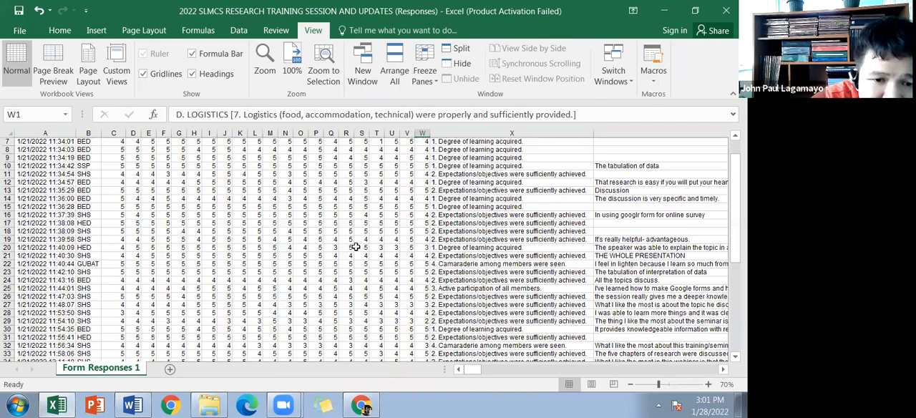
scroll(351, 247, "down", 2)
scroll(284, 269, "up", 3)
scroll(215, 232, "down", 1)
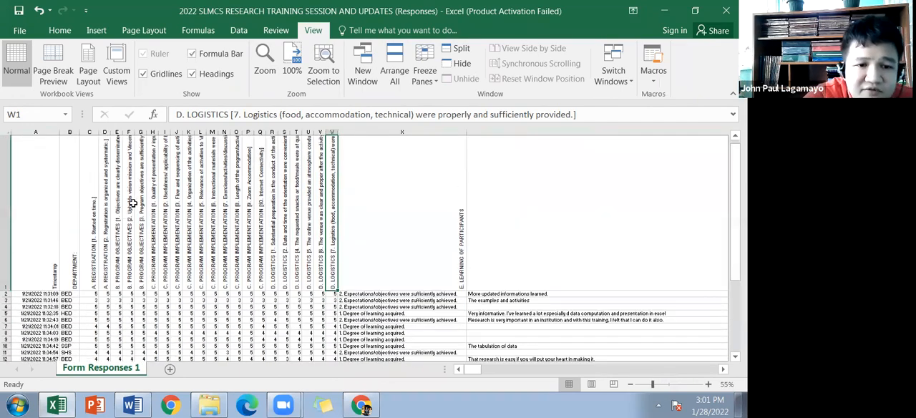
scroll(132, 204, "down", 3)
left_click_drag(385, 405, 402, 315)
scroll(518, 327, "up", 3)
scroll(518, 323, "down", 2)
left_click_drag(511, 383, 401, 330)
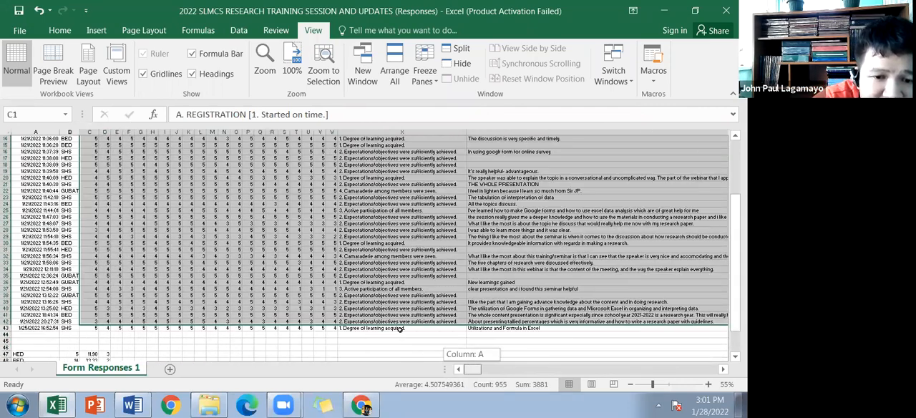
scroll(399, 323, "down", 2)
scroll(390, 349, "up", 6)
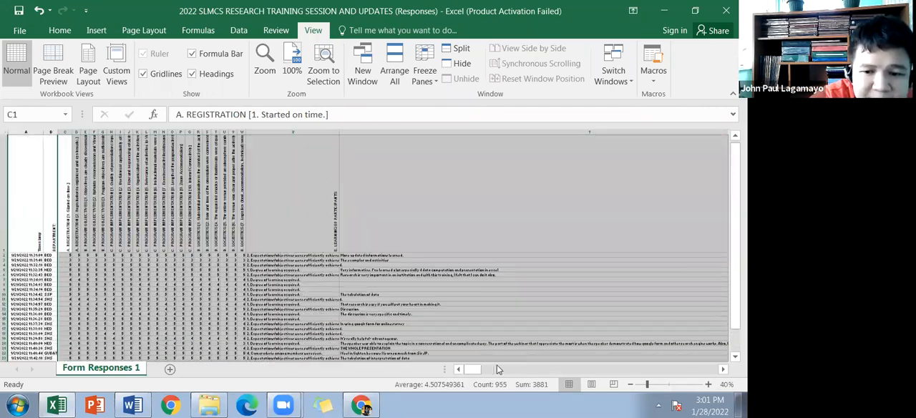
scroll(513, 353, "down", 10)
scroll(280, 294, "up", 10)
left_click(287, 296)
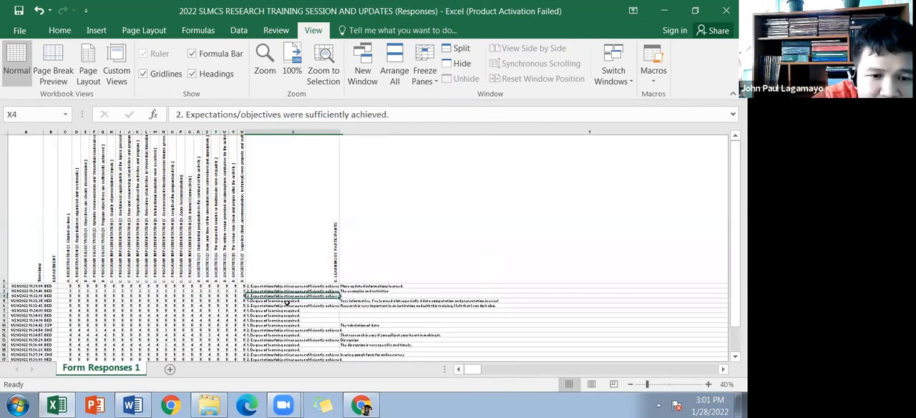
Step: Examine the learning answers and written comments in columns X and Y, and the department summary below the responses
scroll(287, 303, "up", 2)
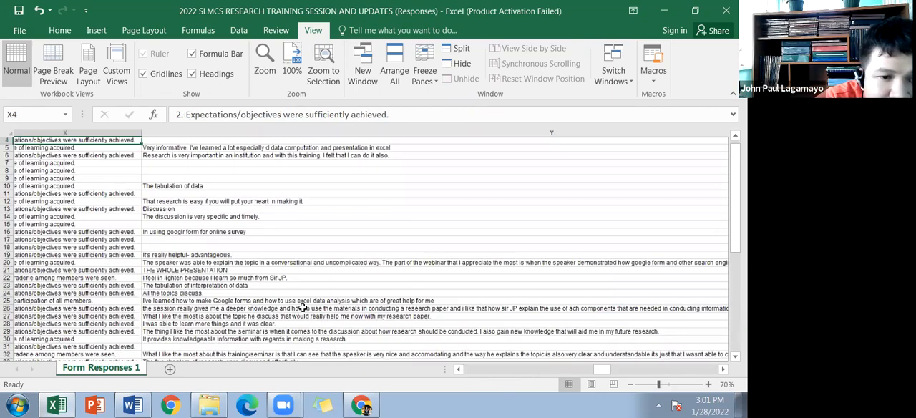
scroll(391, 327, "up", 2)
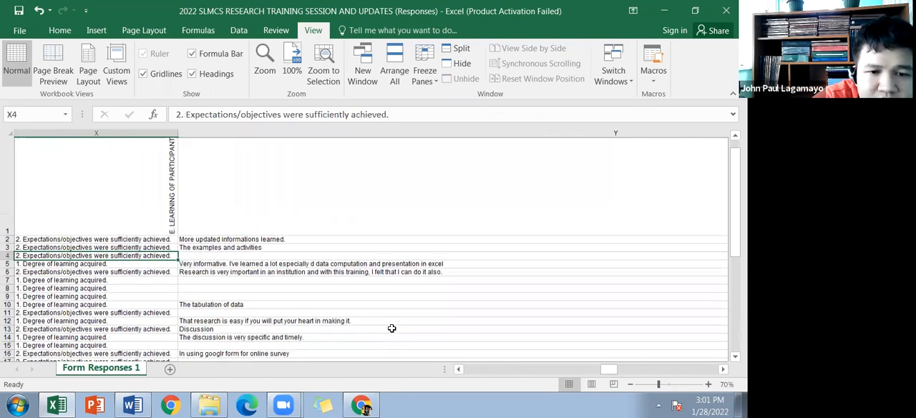
scroll(391, 327, "down", 10)
scroll(390, 327, "up", 2)
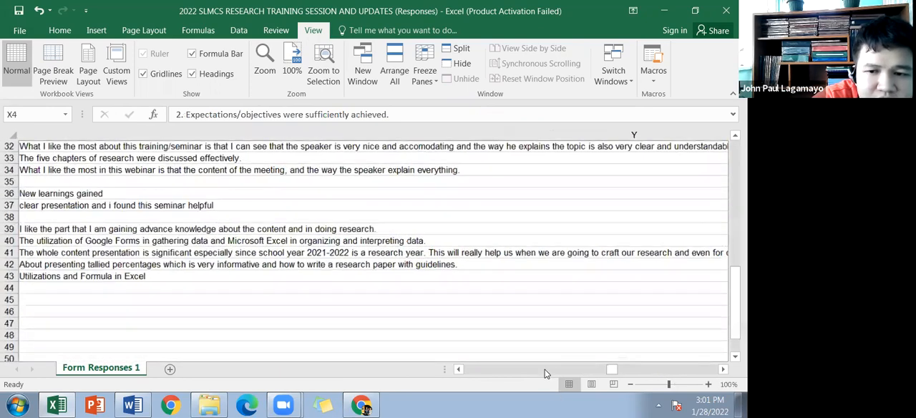
scroll(544, 373, "down", 3)
scroll(510, 374, "up", 4)
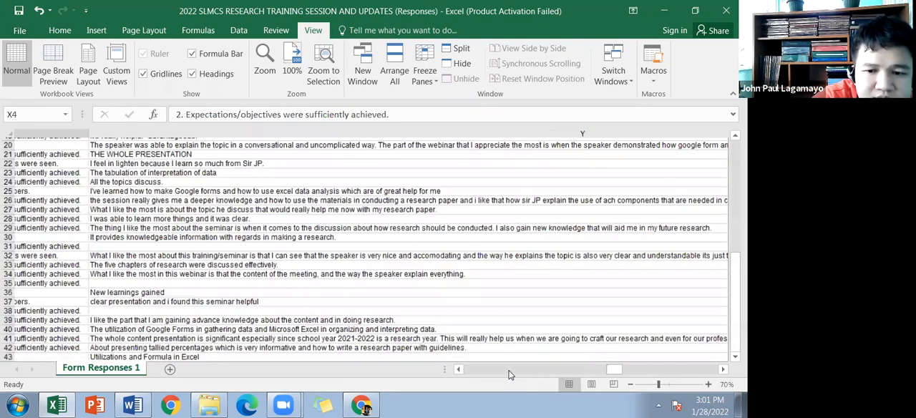
scroll(509, 374, "down", 2)
scroll(451, 344, "left", 6)
scroll(450, 338, "right", 6)
scroll(453, 333, "left", 2)
scroll(453, 325, "left", 5)
scroll(454, 322, "right", 7)
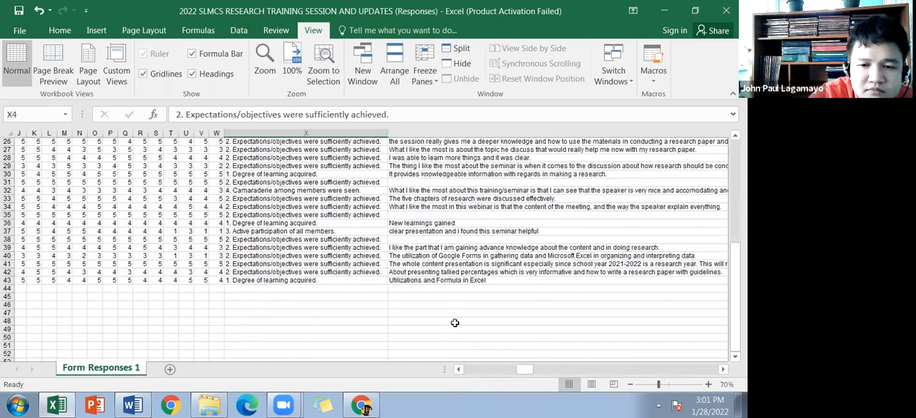
scroll(444, 319, "left", 3)
scroll(440, 308, "left", 6)
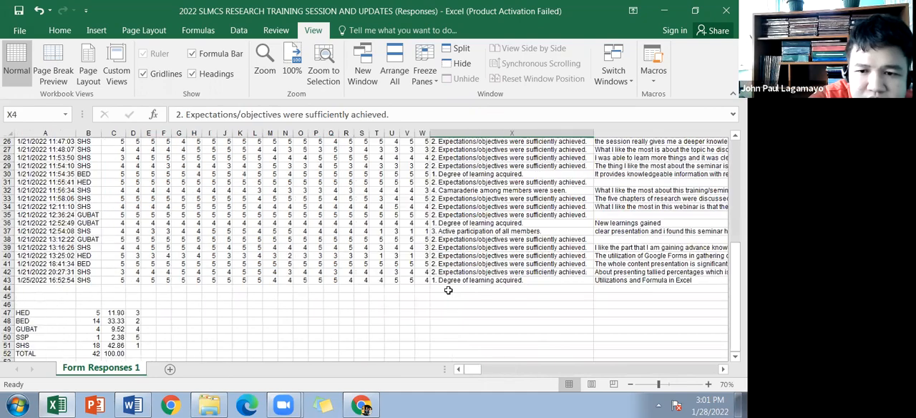
scroll(448, 290, "up", 9)
scroll(458, 295, "down", 2)
scroll(462, 302, "up", 2)
Step: Check the header in X1 and change the section letter of the "What did you like the most" header in Y1 to F
left_click(448, 308)
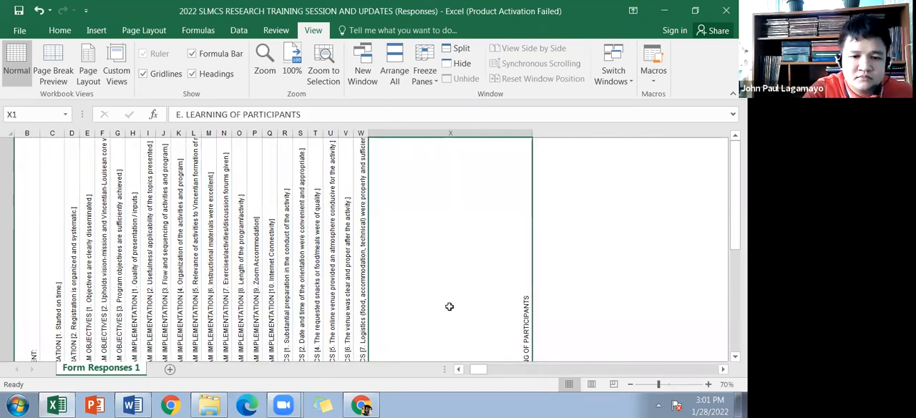
scroll(458, 304, "down", 1)
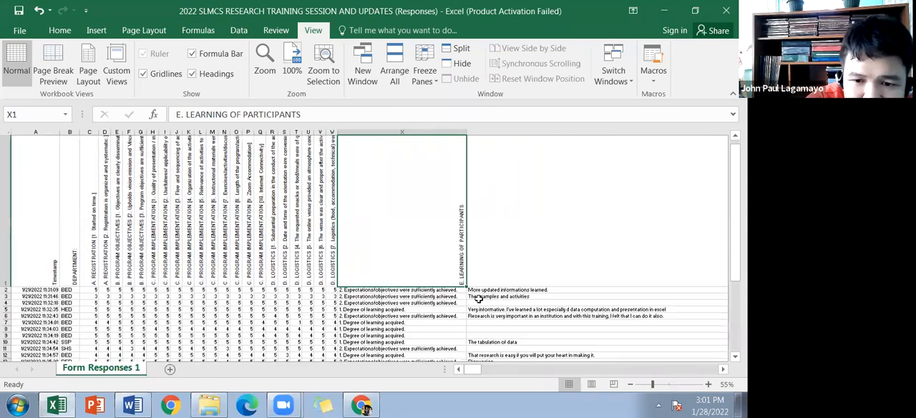
scroll(478, 298, "down", 3)
scroll(351, 314, "up", 4)
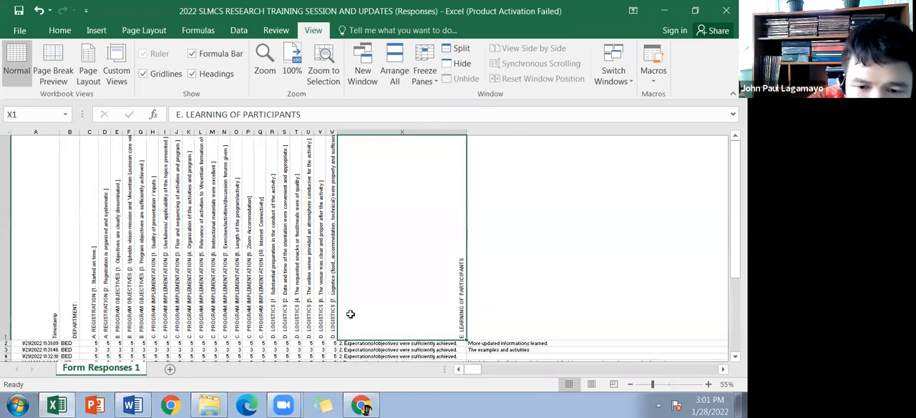
left_click(501, 306)
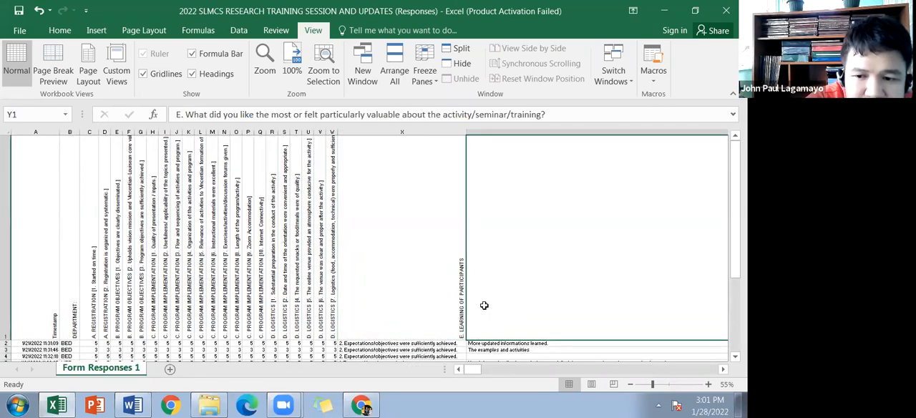
scroll(484, 306, "down", 6)
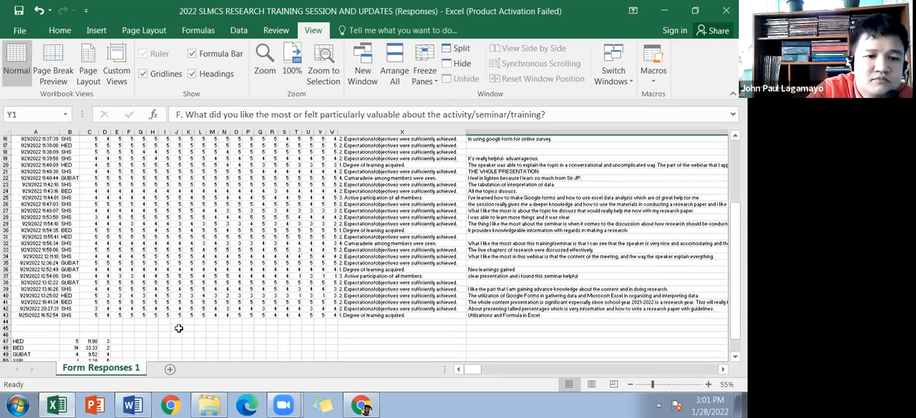
Step: Insert blank rows at row 44, between the last response and the department summary, in batches of three, three and eight rows
scroll(186, 315, "up", 8)
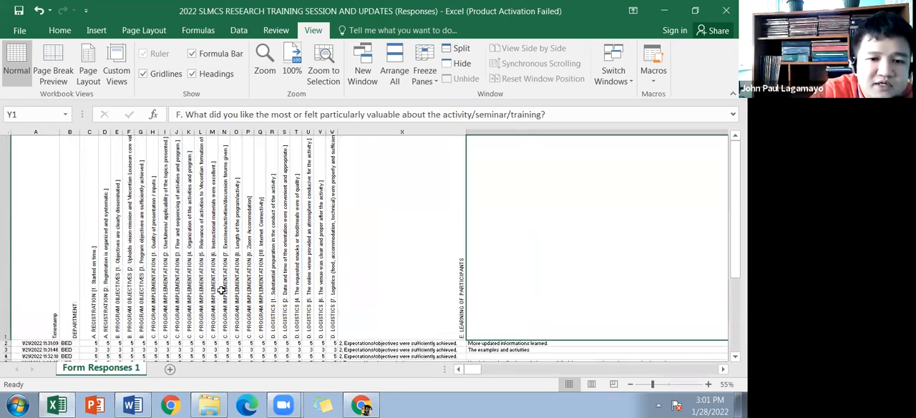
scroll(273, 275, "down", 3)
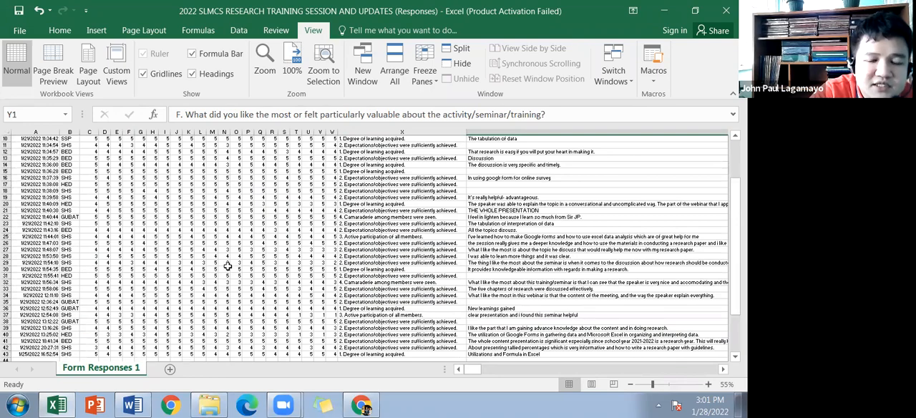
scroll(223, 277, "down", 1)
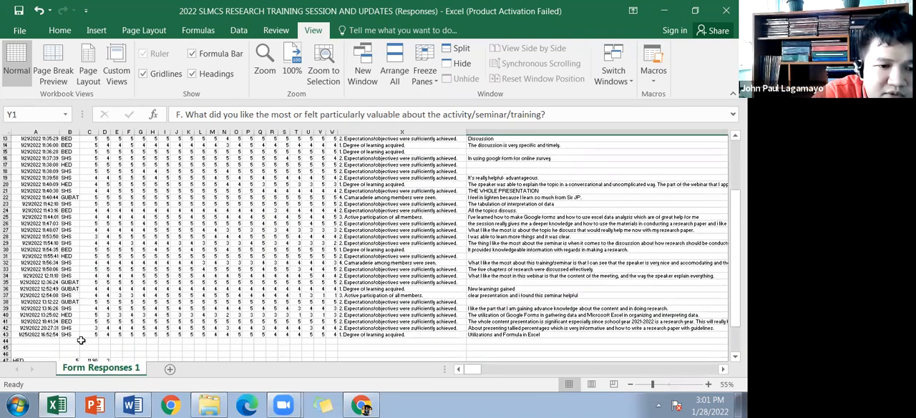
scroll(11, 325, "down", 1)
mouse_move(9, 321)
left_mouse_down()
mouse_move(7, 350)
mouse_move(7, 335)
left_mouse_up()
right_click(38, 327)
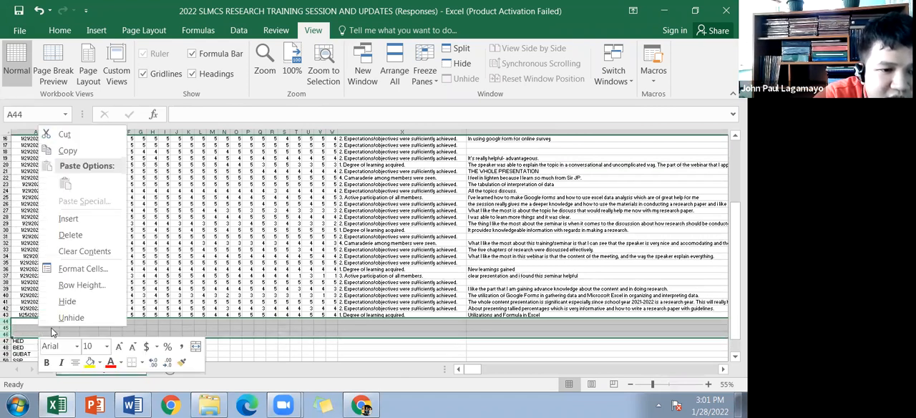
left_click(68, 218)
scroll(55, 301, "down", 2)
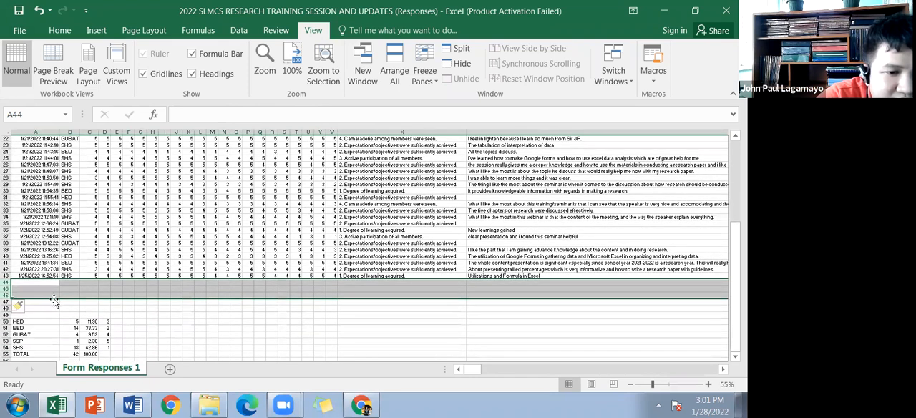
right_click(65, 287)
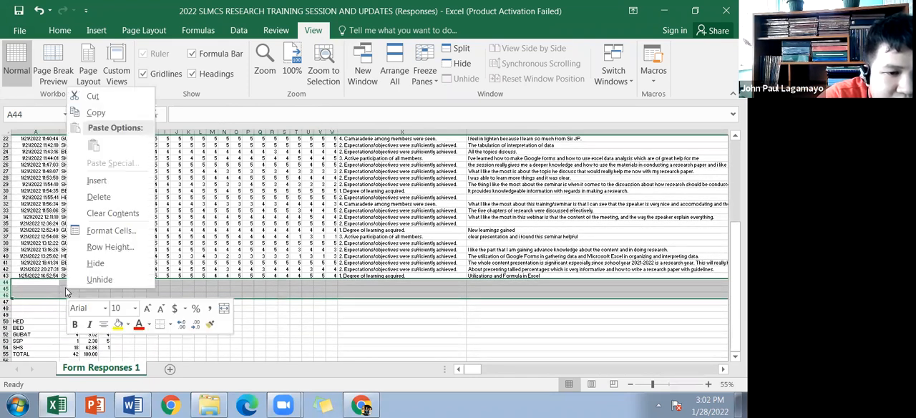
left_click(104, 183)
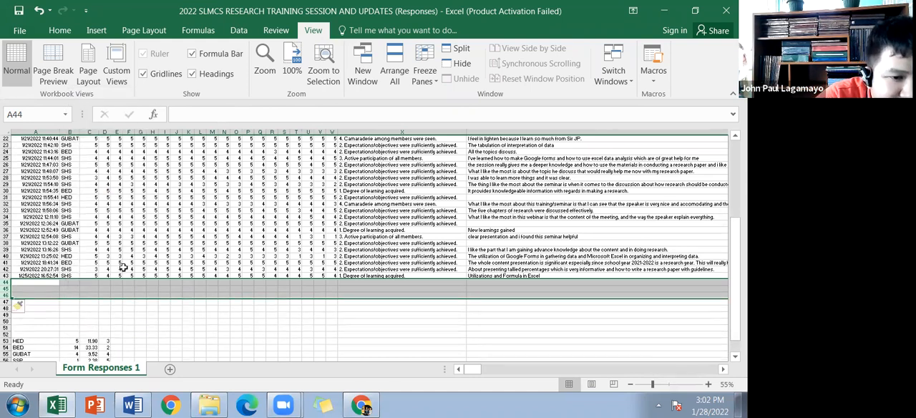
left_click_drag(6, 284, 14, 331)
right_click(84, 315)
left_click(114, 207)
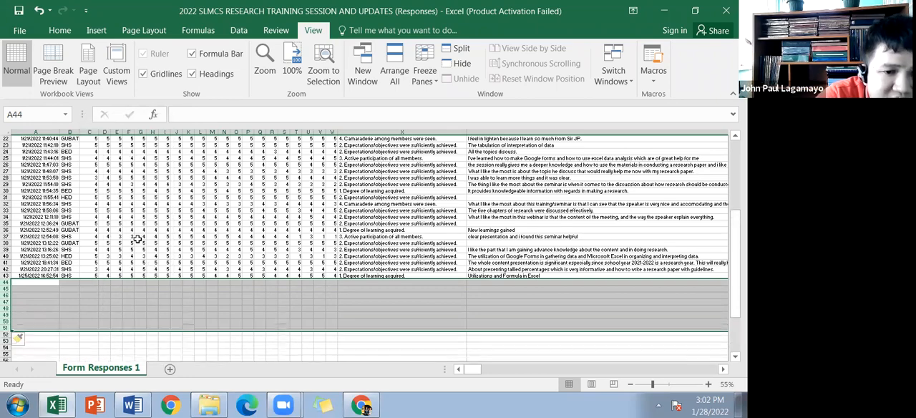
Step: Examine the Registration and Program Objectives question headers together with the ratings recorded under them
scroll(244, 333, "up", 2)
scroll(155, 273, "up", 5)
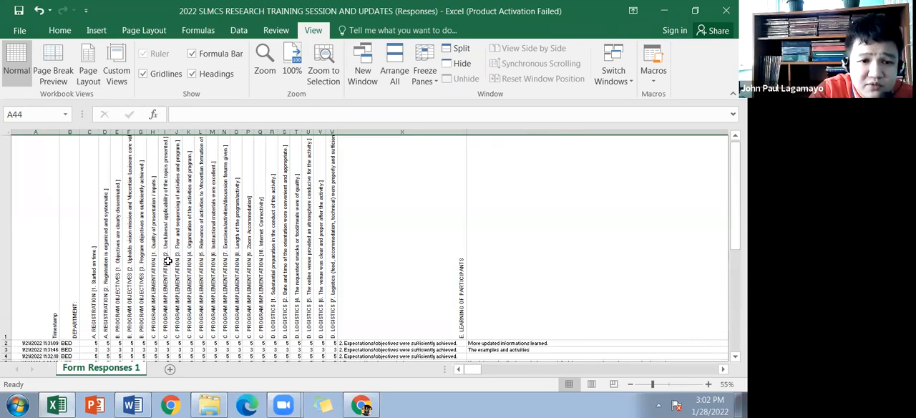
scroll(155, 272, "down", 2)
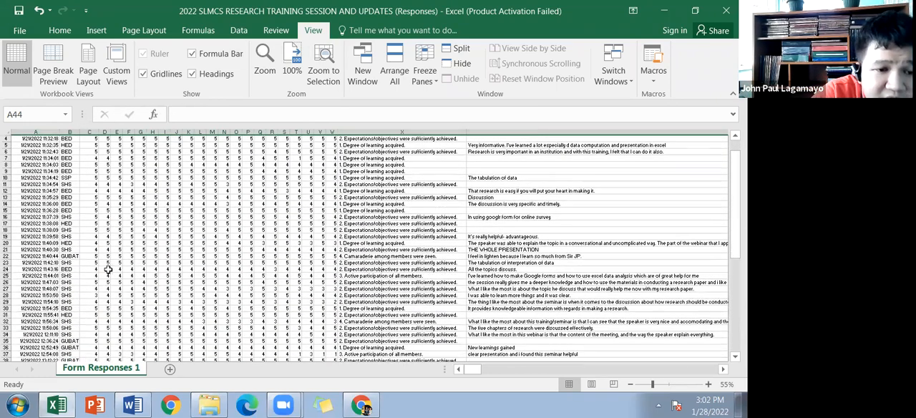
scroll(107, 269, "up", 2)
left_click(93, 281)
left_click(118, 280)
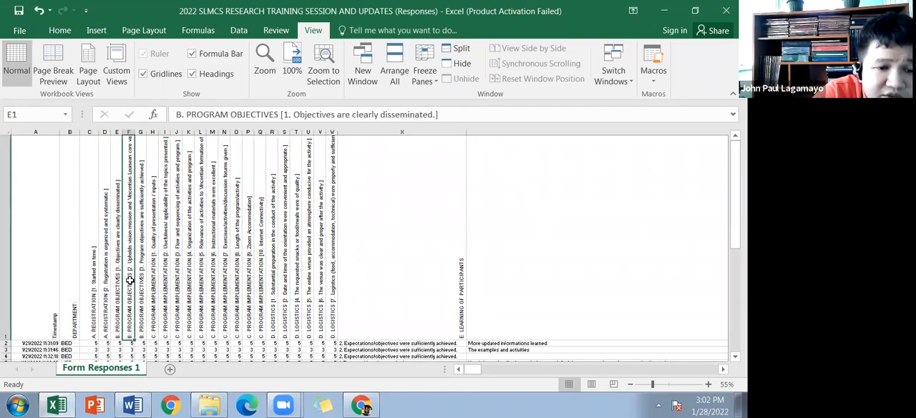
left_click(132, 280)
scroll(155, 262, "down", 3)
scroll(155, 262, "up", 5)
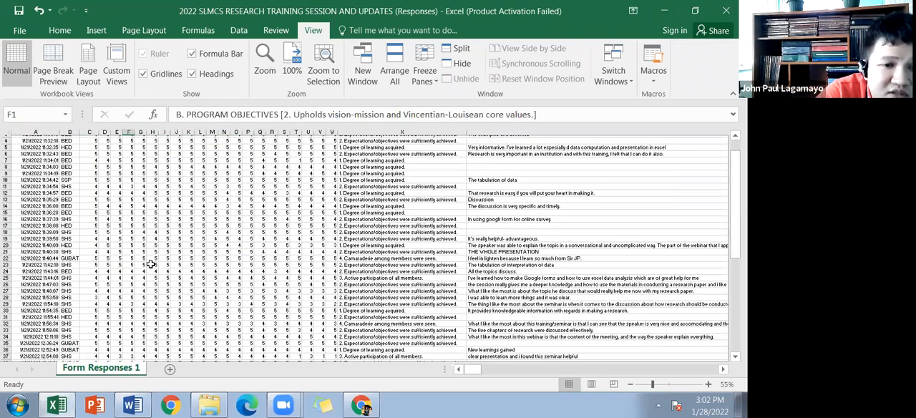
scroll(94, 281, "down", 5)
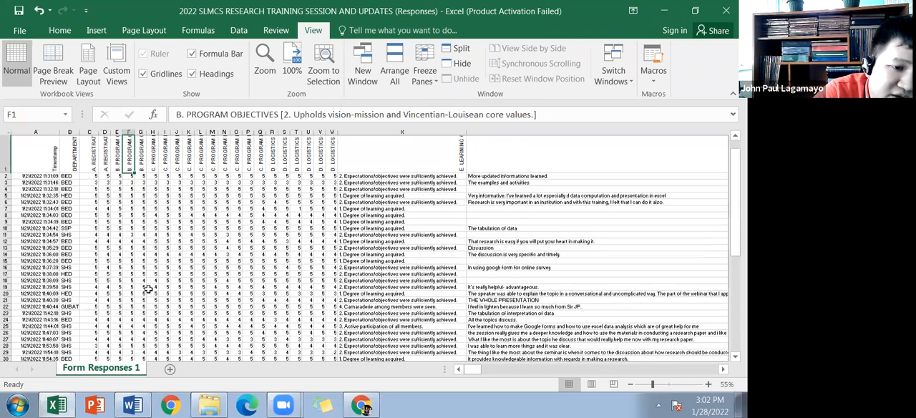
scroll(328, 304, "up", 4)
scroll(329, 304, "up", 2)
Step: Review the rating question headers C1:W1 and their response rows down to the blank area around B46
left_click_drag(90, 300, 332, 301)
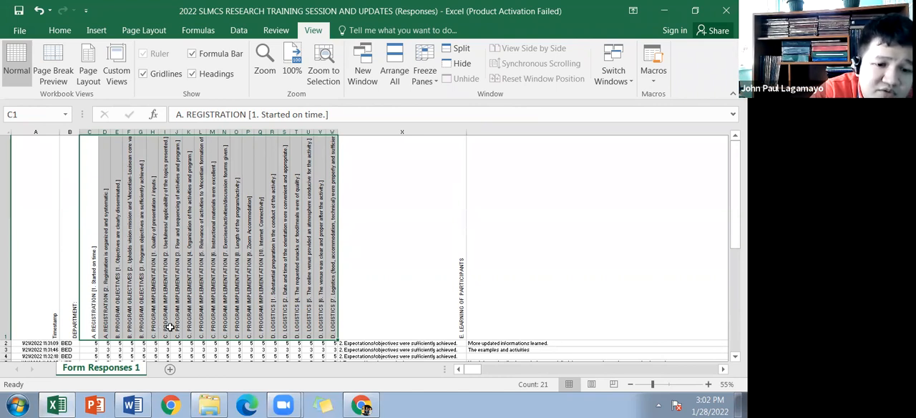
scroll(269, 315, "down", 3)
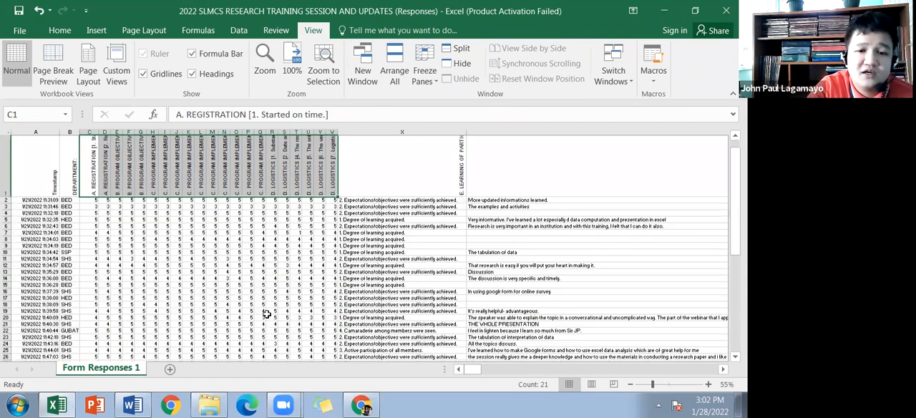
scroll(266, 315, "down", 3)
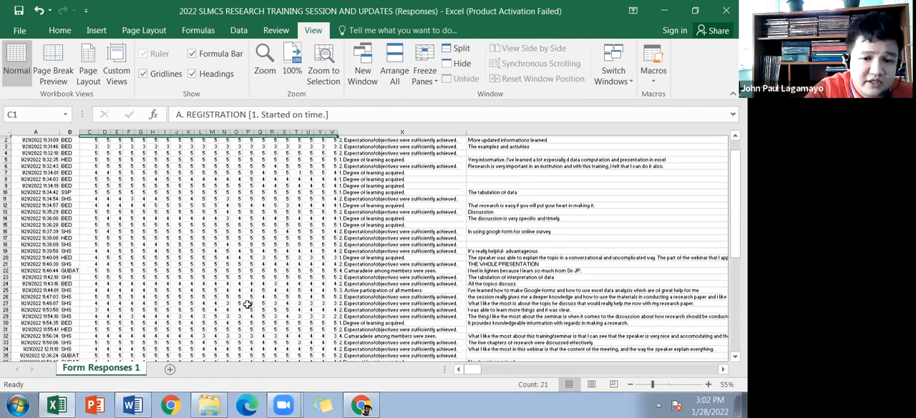
scroll(247, 304, "down", 2)
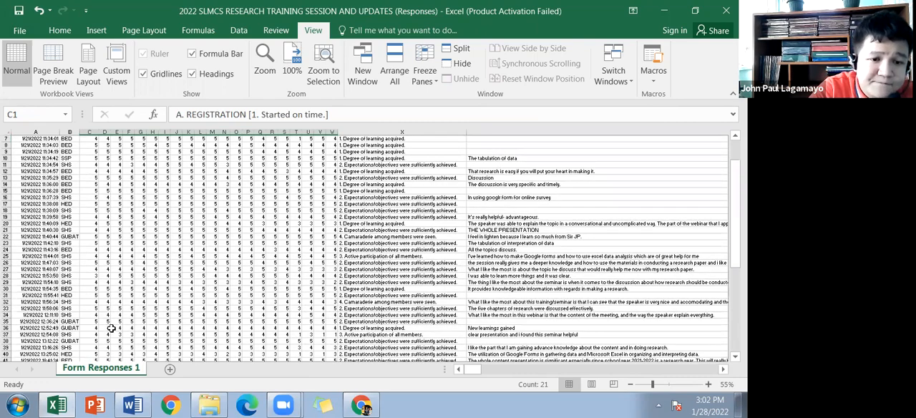
scroll(71, 327, "up", 3)
scroll(72, 329, "down", 5)
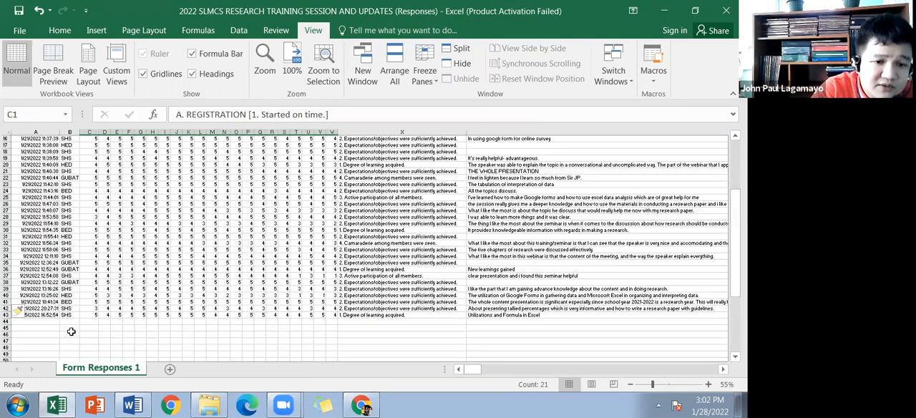
left_click(72, 331)
scroll(123, 300, "up", 5)
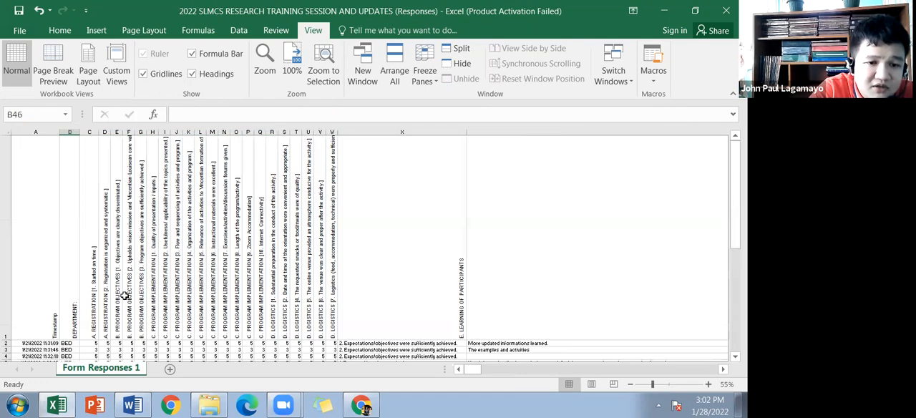
Step: List the rating values 5, 4, 3, 2 and 1 down cells B45:B49, below the last response
scroll(125, 295, "down", 2)
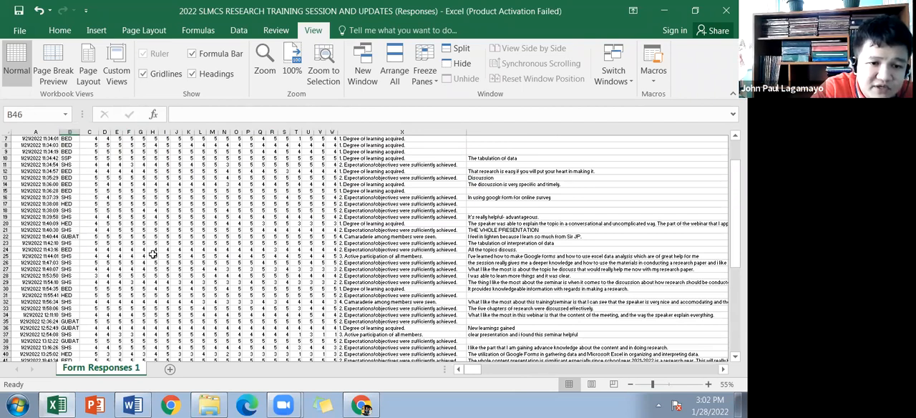
scroll(121, 354, "down", 1)
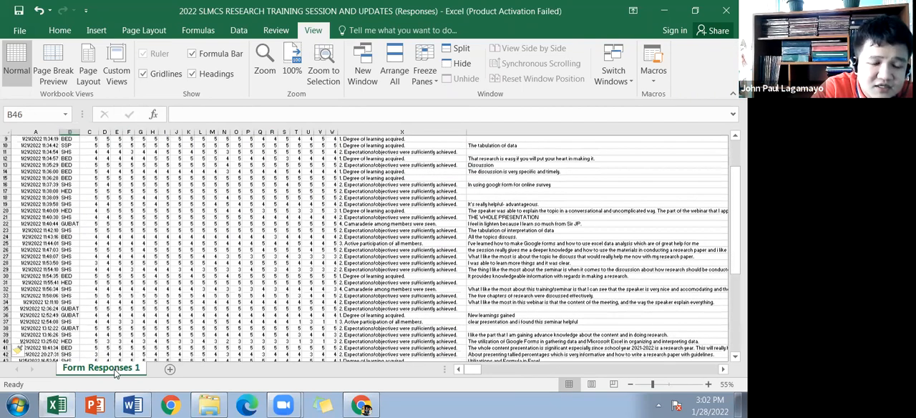
scroll(80, 337, "down", 1)
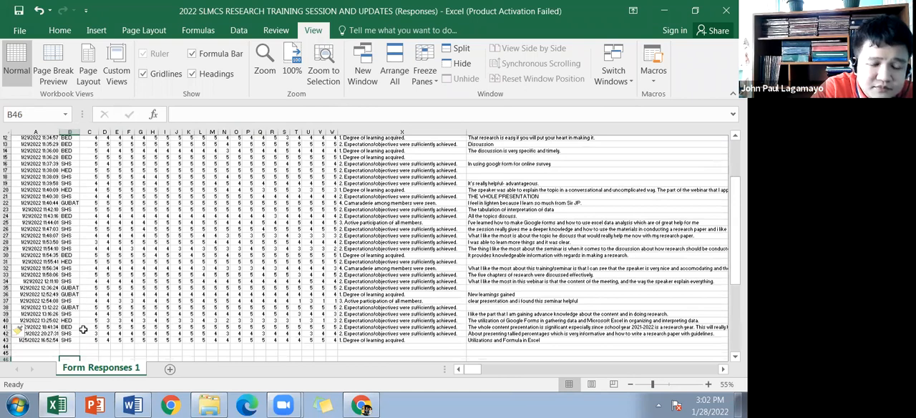
scroll(86, 335, "down", 1)
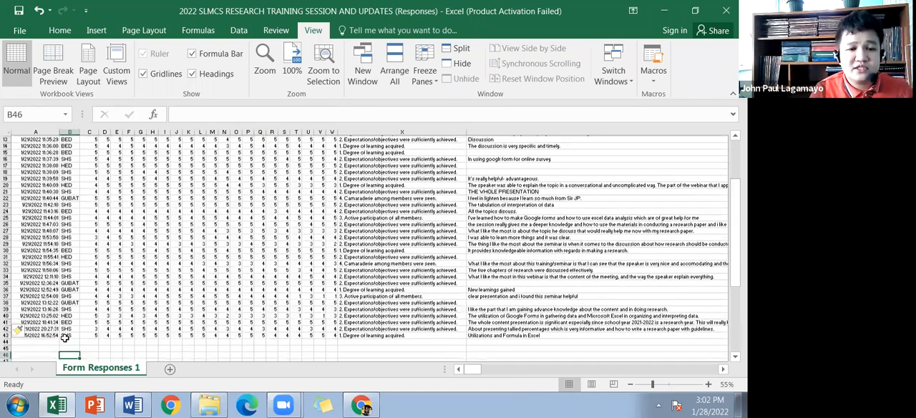
scroll(64, 337, "down", 3)
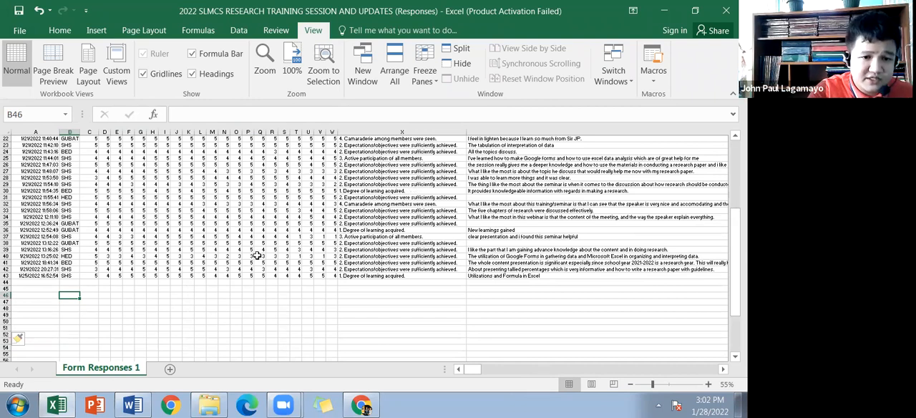
scroll(159, 290, "up", 1)
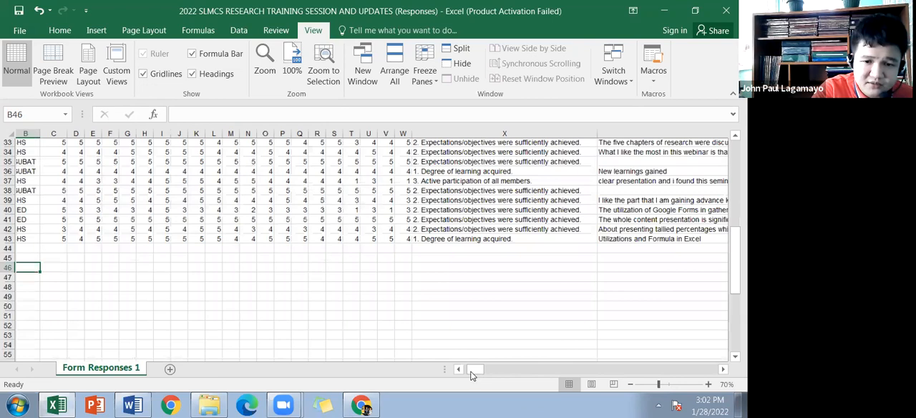
scroll(114, 320, "up", 1)
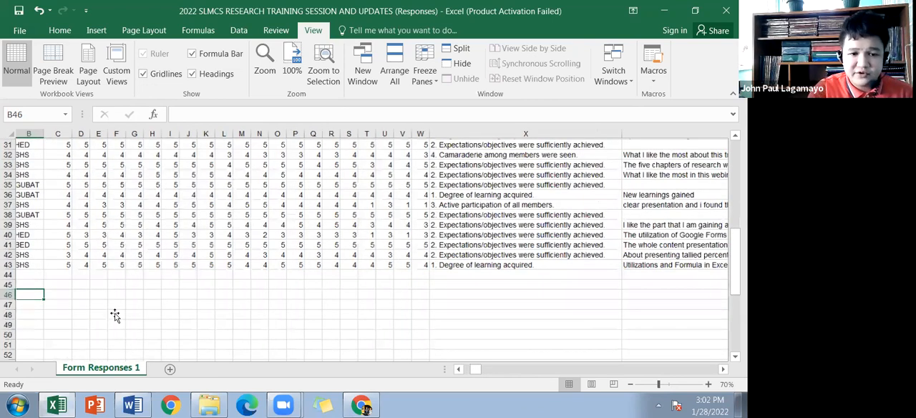
scroll(115, 315, "up", 1)
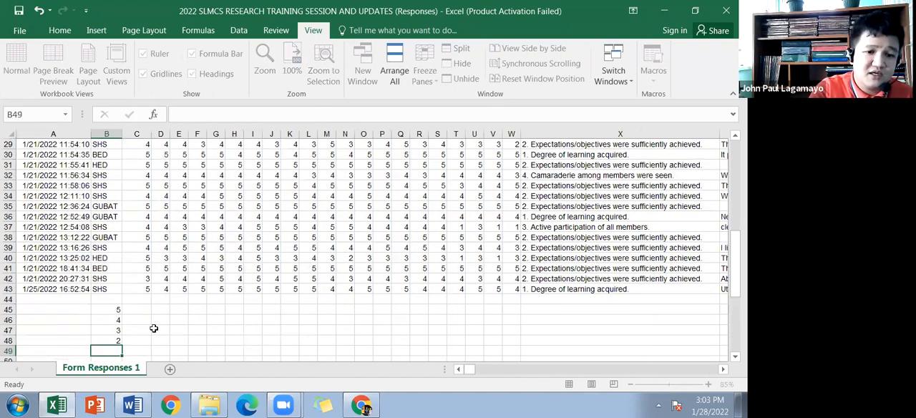
type("1")
key("Return")
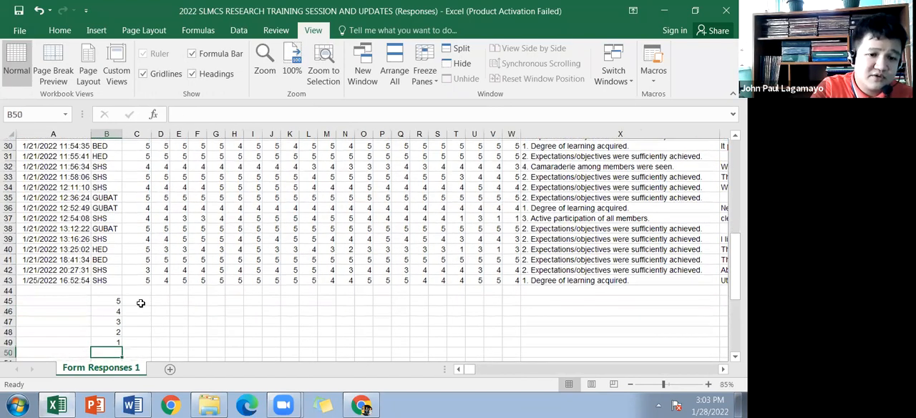
Step: Begin a COUNTIF formula in C45, beside the rating value 5
left_click(147, 300)
type("=")
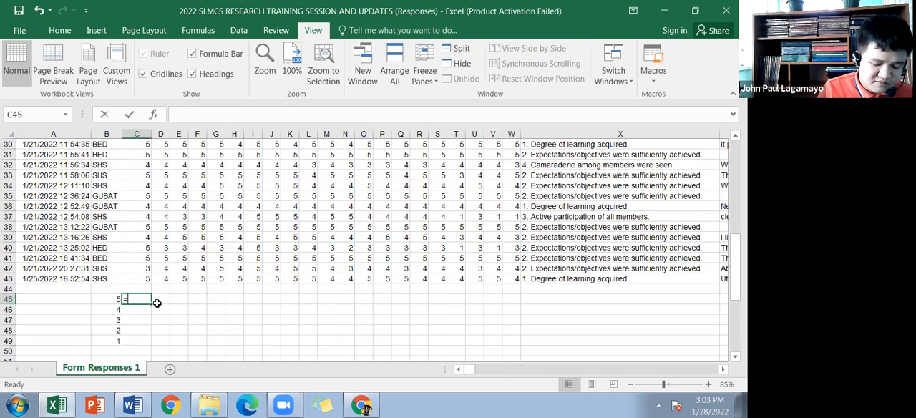
type("countif(")
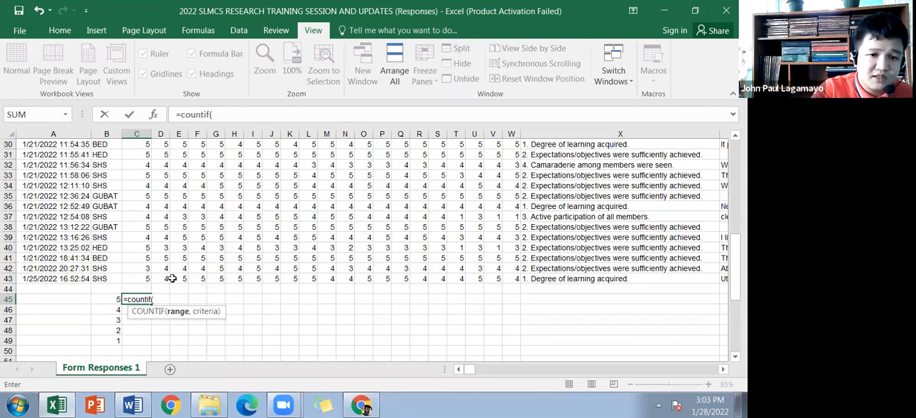
scroll(172, 278, "up", 10)
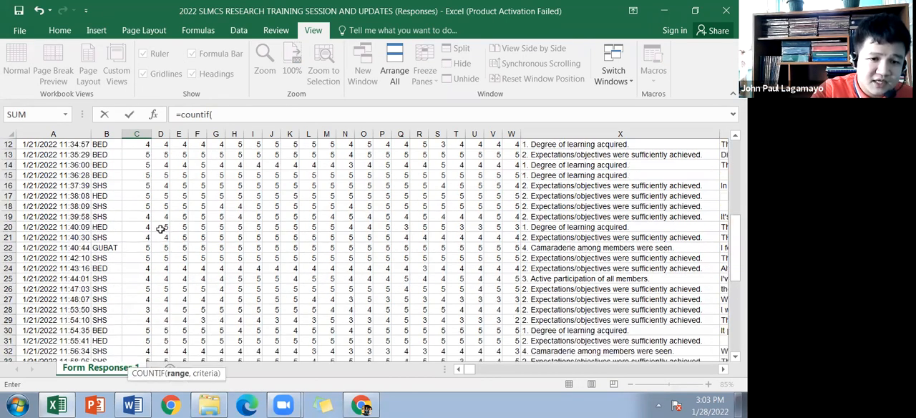
scroll(133, 266, "down", 3)
scroll(134, 244, "up", 3)
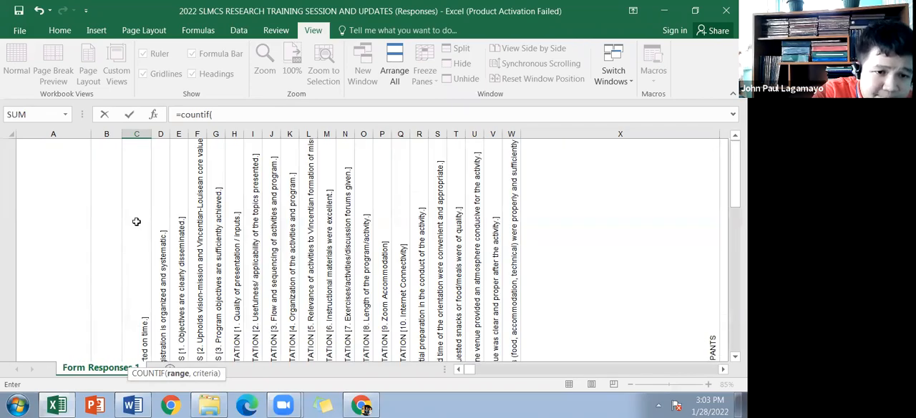
scroll(136, 257, "down", 2)
scroll(139, 239, "up", 3)
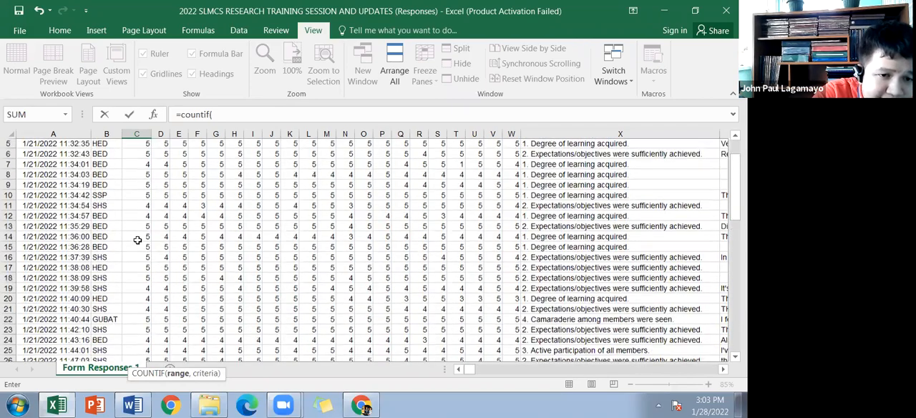
scroll(147, 236, "up", 4)
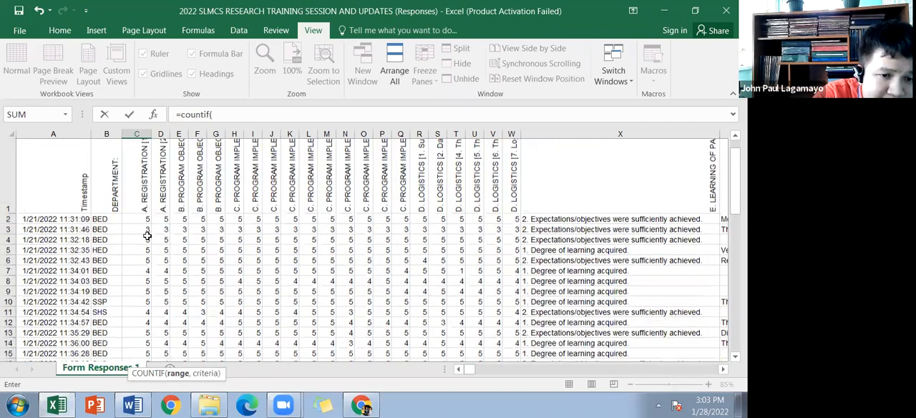
scroll(147, 235, "down", 1)
scroll(147, 235, "down", 2)
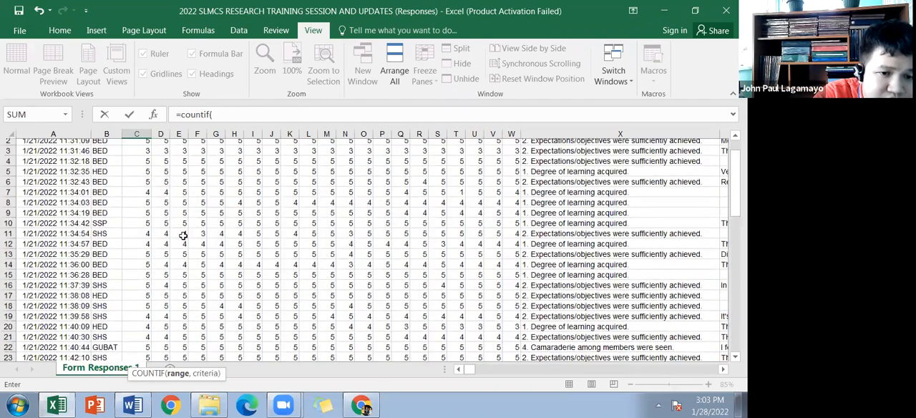
left_click(147, 235)
scroll(139, 215, "up", 3)
scroll(143, 241, "down", 2)
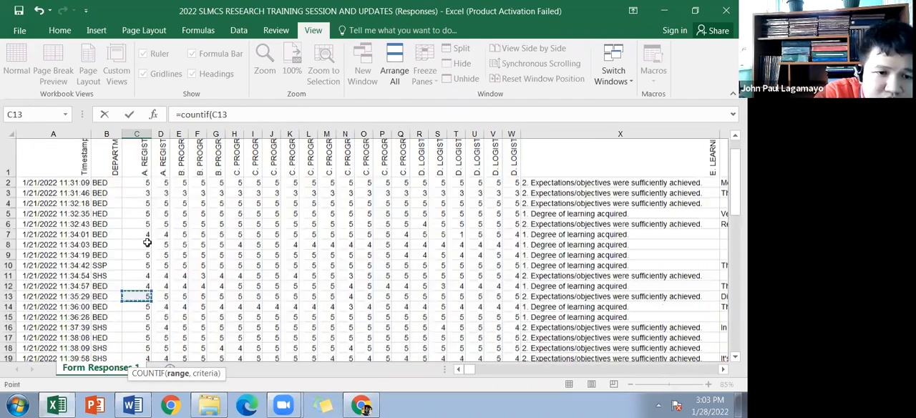
left_click(231, 239)
scroll(219, 255, "up", 2)
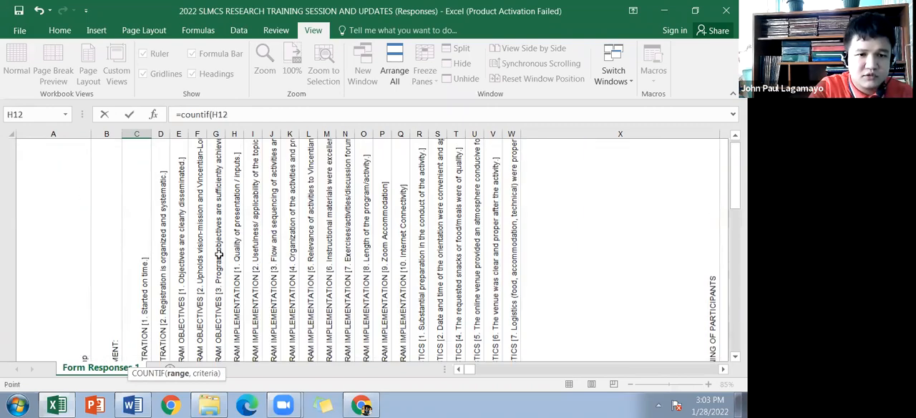
Step: Set the COUNTIF range to all ratings of the first Registration question, as the absolute reference $C$2:$C$43
key("ctrl+Home")
key("Down")
key("Right")
key("Right")
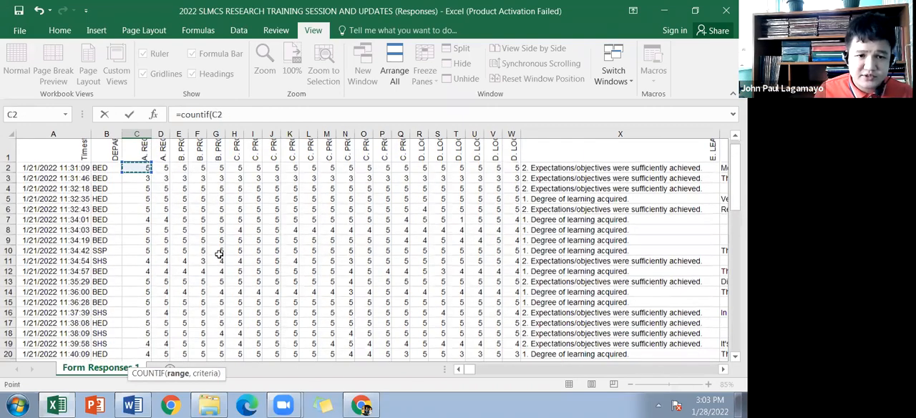
key("ctrl+shift+Down")
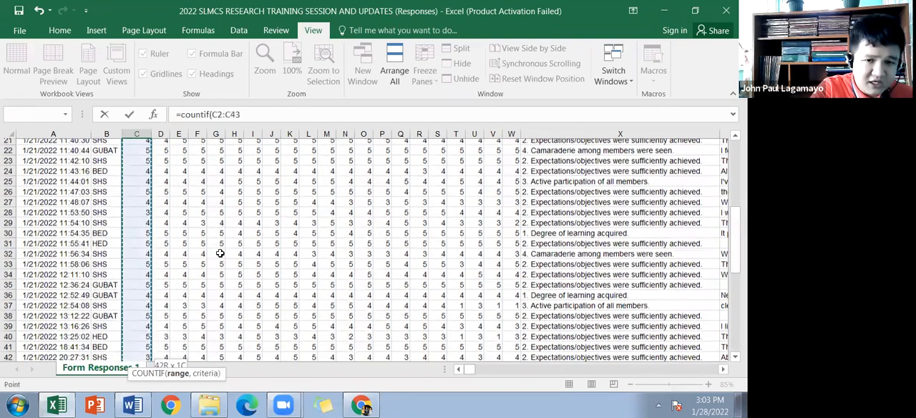
key("F4")
scroll(179, 257, "down", 4)
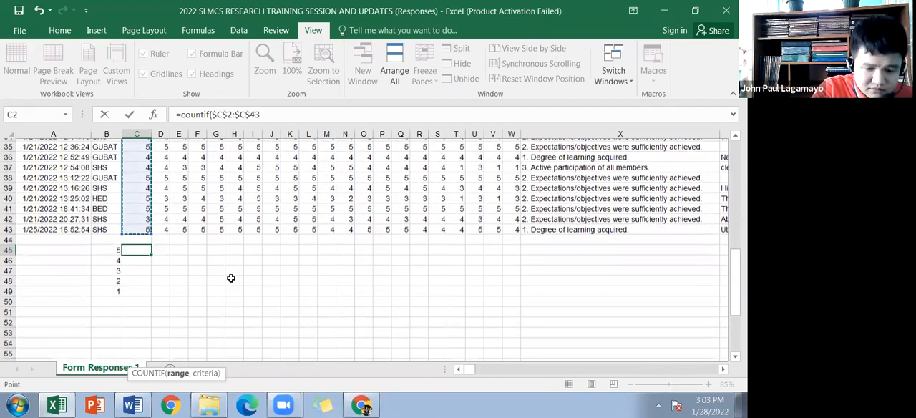
Step: Complete the COUNTIF formula with B45 as the criterion and fill it down through C49
type(",")
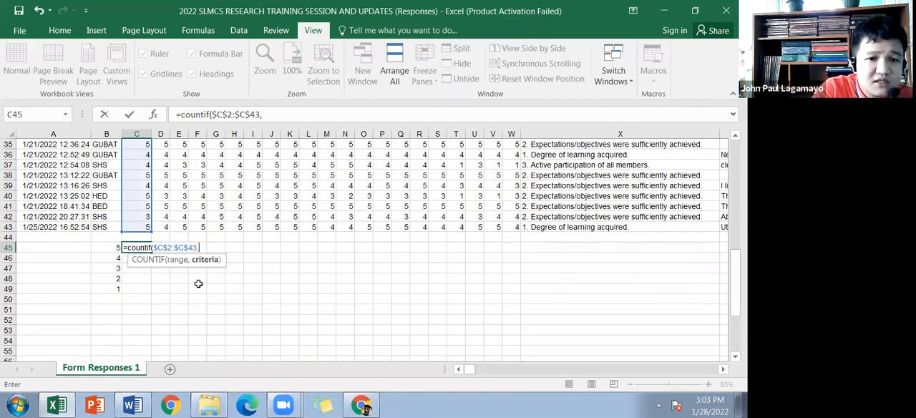
left_click(109, 248)
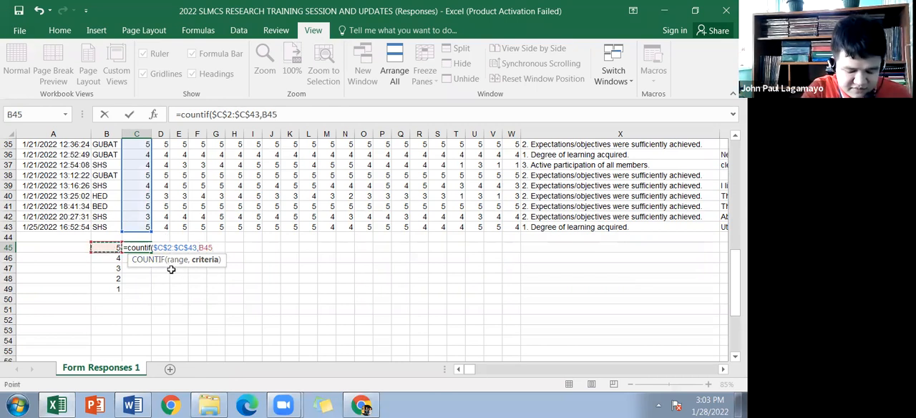
type(")")
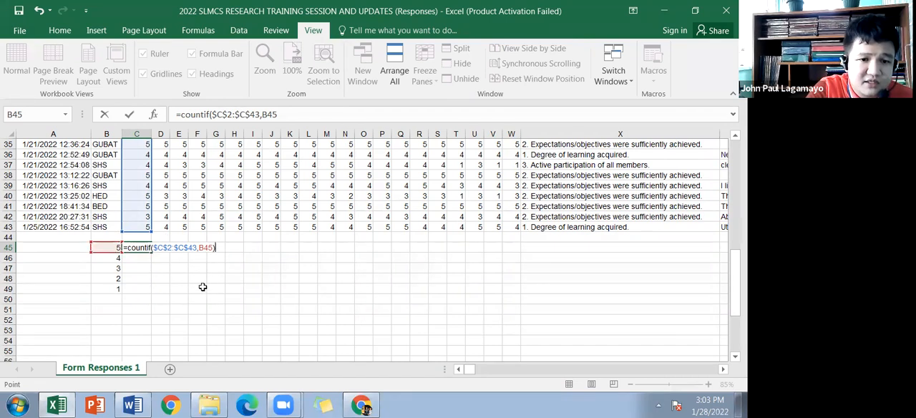
key("Return")
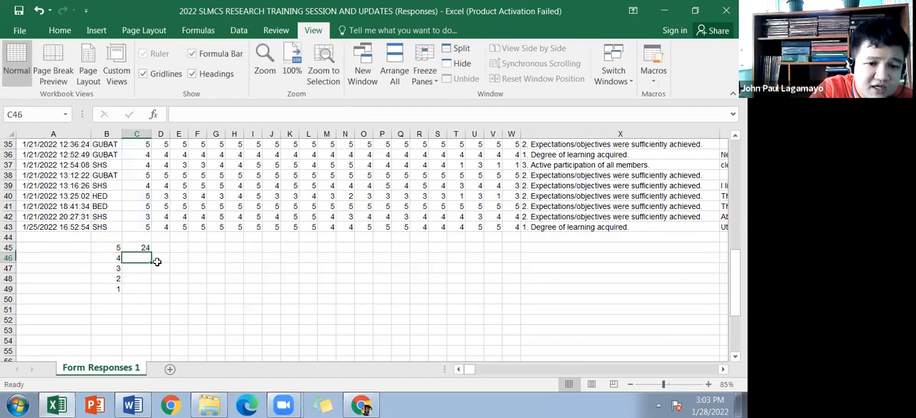
left_click(136, 249)
left_click_drag(151, 253, 153, 291)
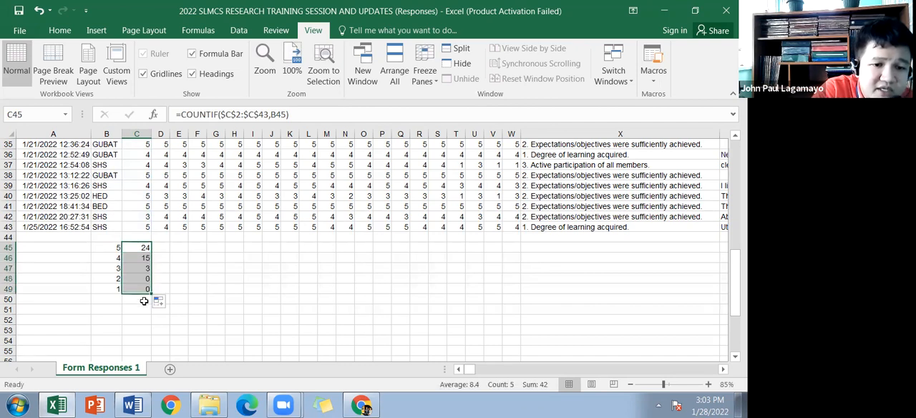
Step: Label cell B50 as Total, beneath the rating values
left_click(118, 299)
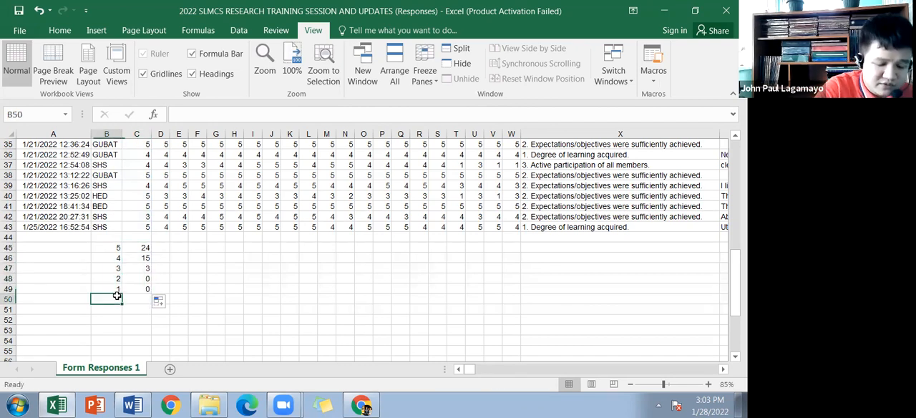
type("t")
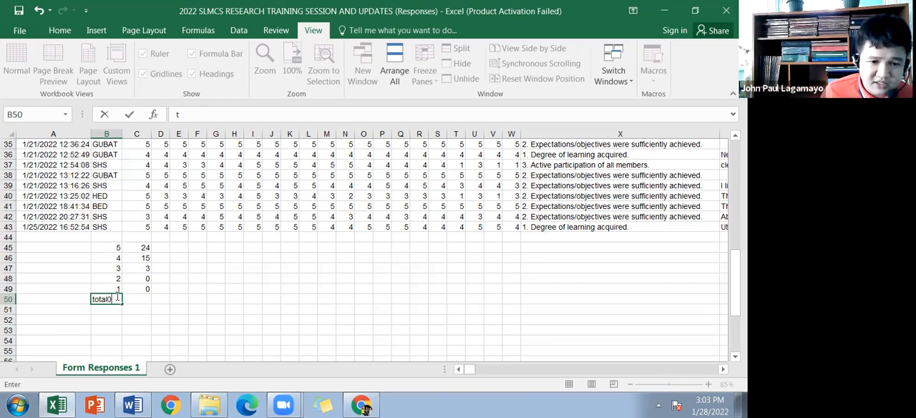
key("Tab")
left_click(118, 297)
type("Total")
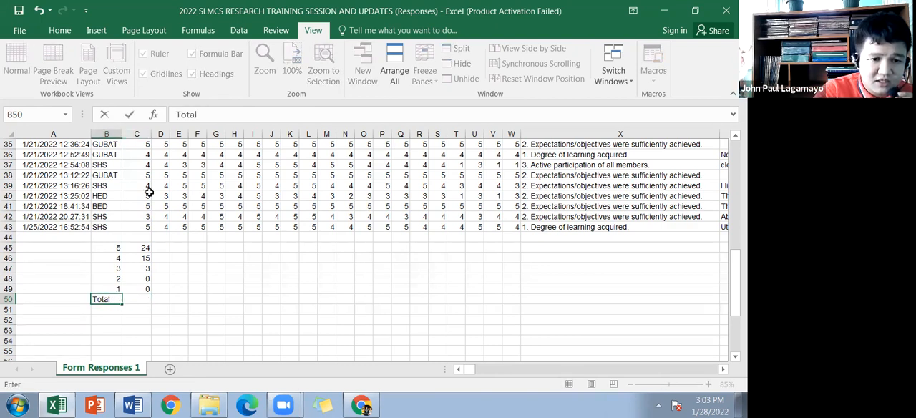
scroll(149, 192, "down", 4)
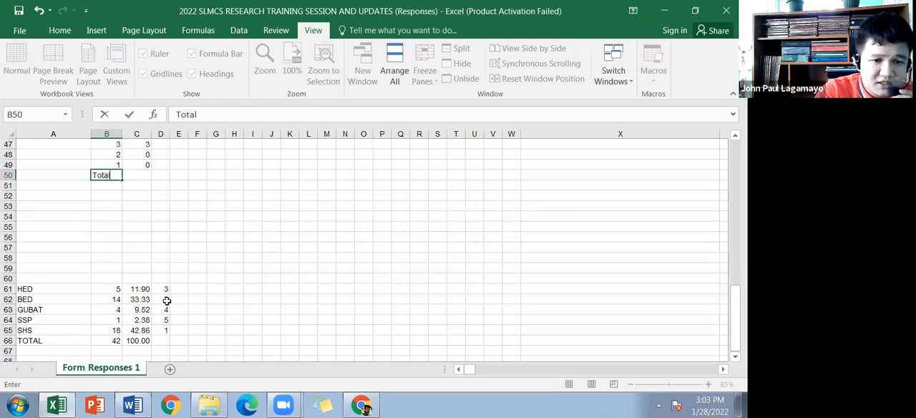
left_click(119, 350)
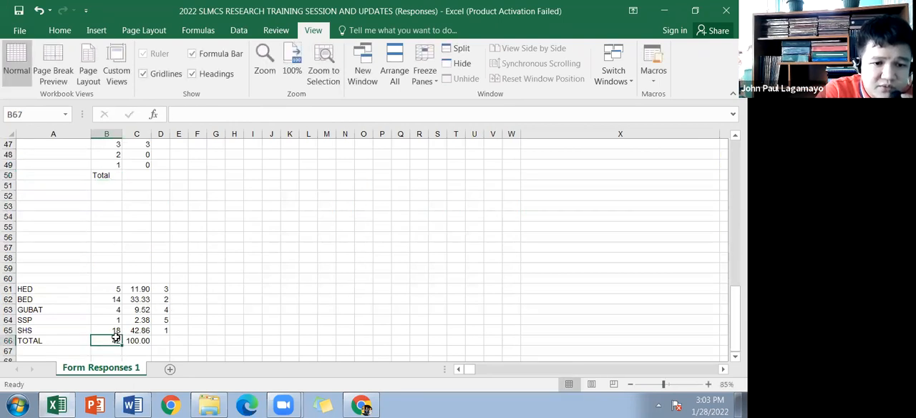
Step: Add up the rating frequencies C45:C49 in C50 with a SUM formula
left_click(139, 177)
scroll(162, 214, "up", 2)
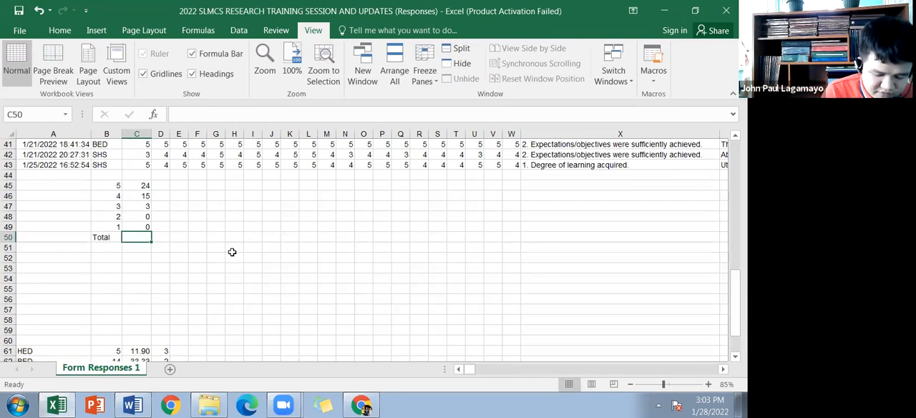
type("=to")
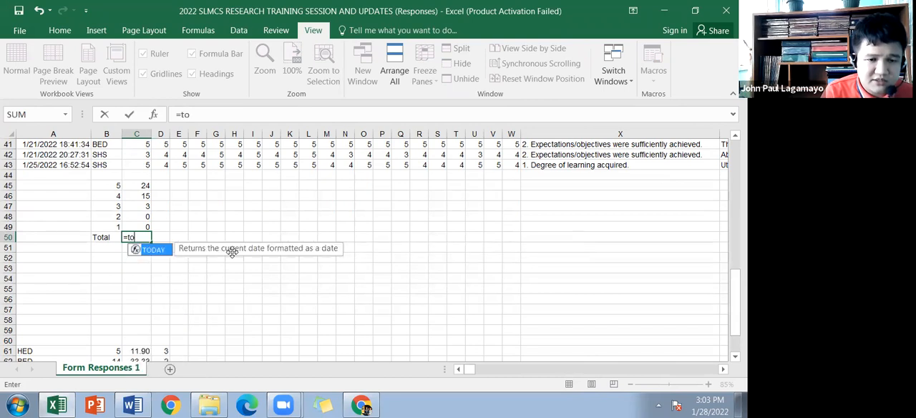
type("tal")
key("BackSpace")
key("BackSpace")
key("BackSpace")
key("BackSpace")
key("BackSpace")
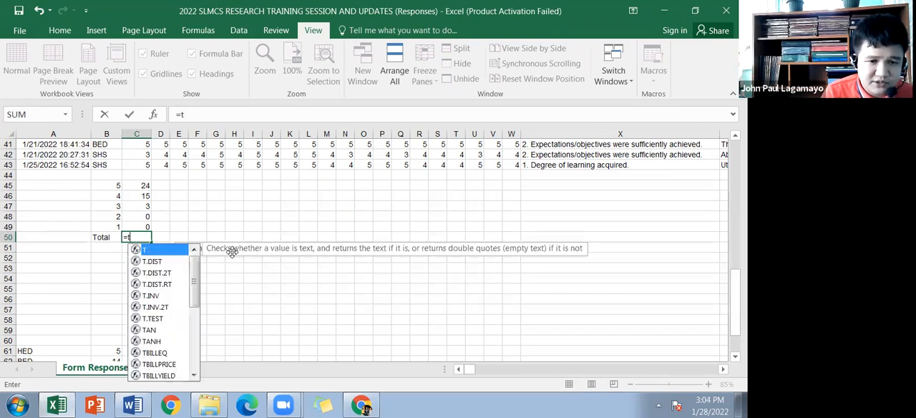
type("sum(")
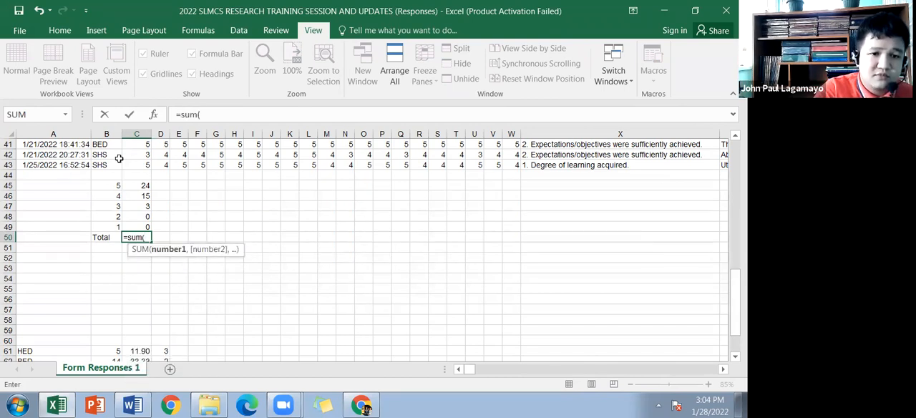
left_click_drag(137, 187, 138, 222)
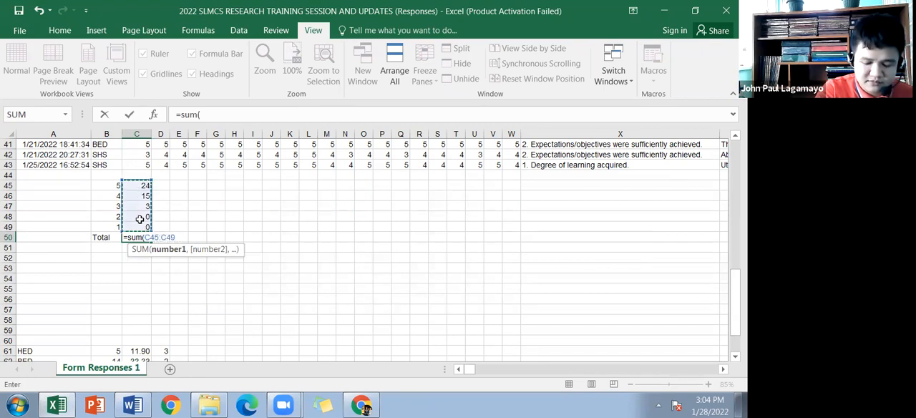
key("Return")
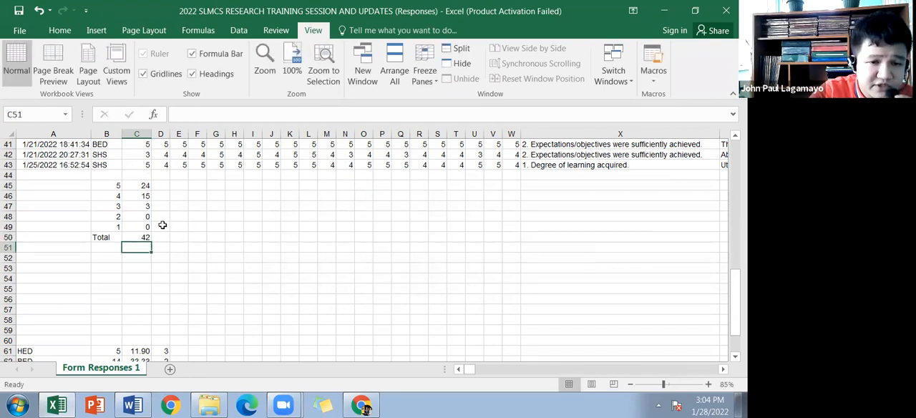
scroll(187, 229, "up", 3)
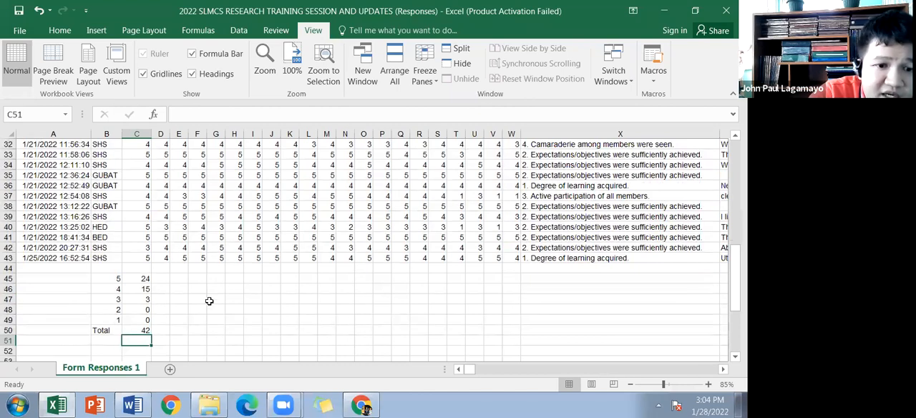
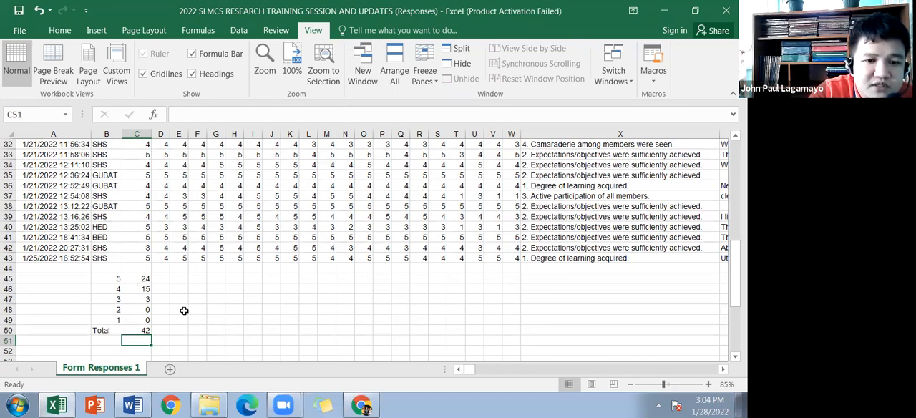
Step: Copy the COUNTIF formula from C45 into D45 for the second Registration question
left_click(162, 281)
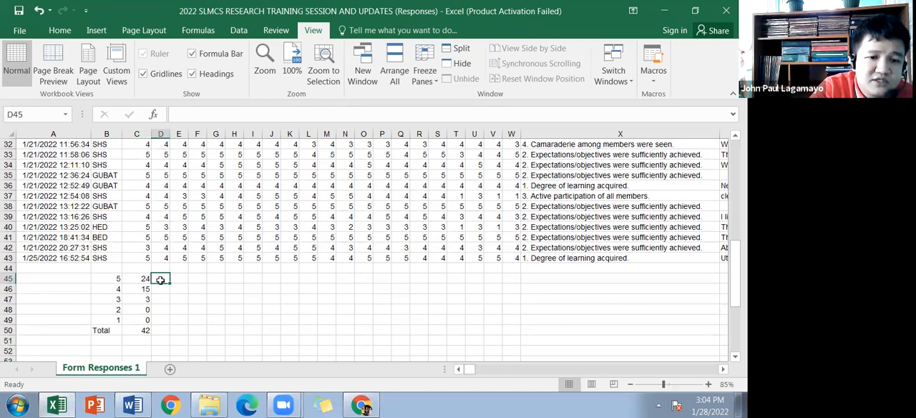
left_click(145, 279)
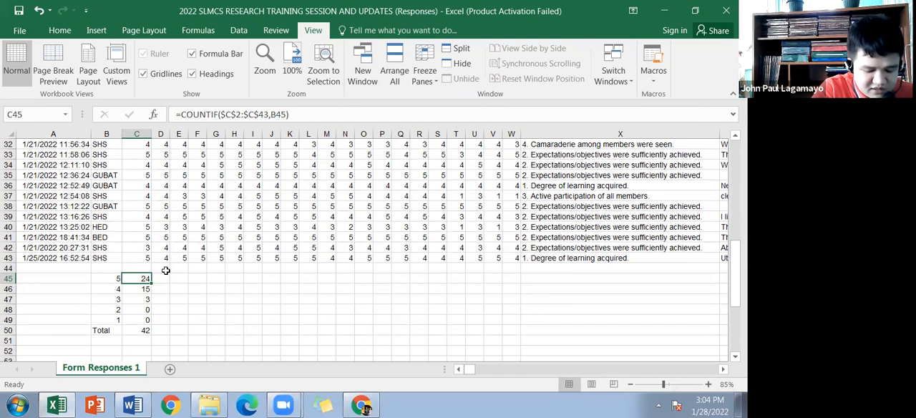
key("ctrl+c")
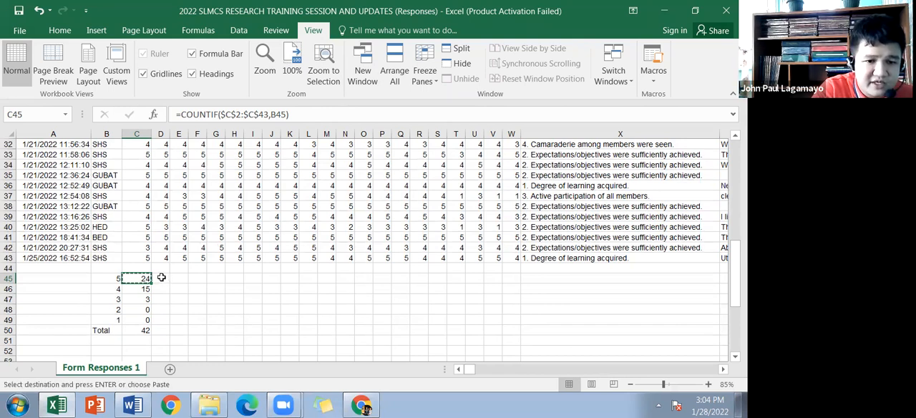
left_click(162, 278)
key("ctrl+v")
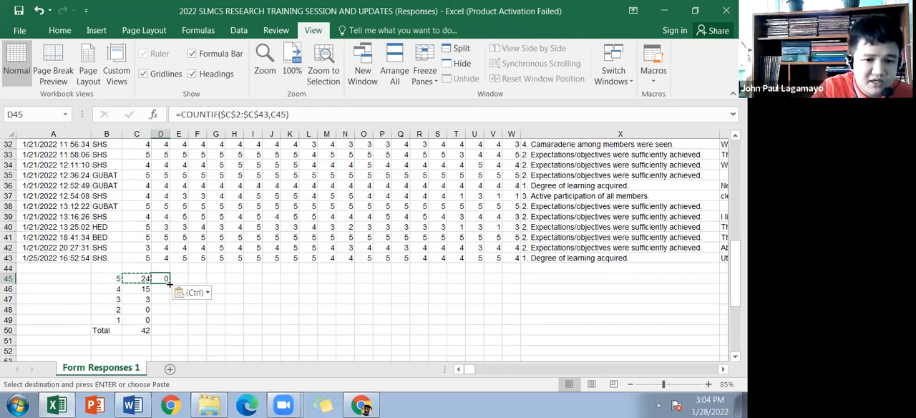
Step: Insert the second Registration question's ratings, D2:D43, into the range argument of the COUNTIF formula in D45
left_click(246, 117)
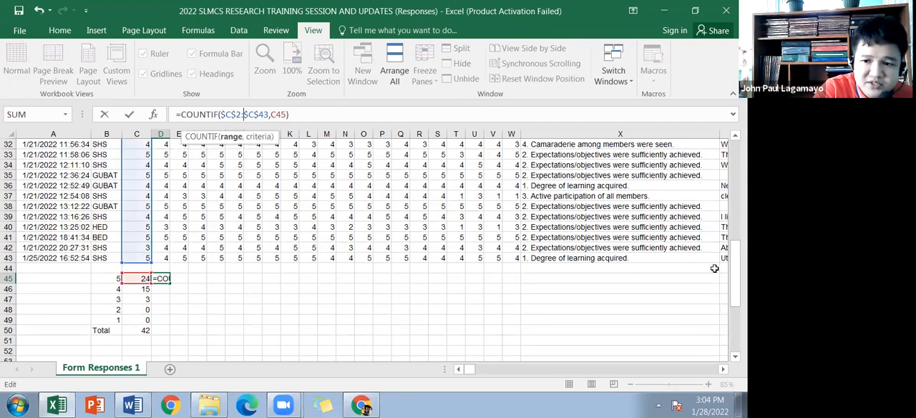
scroll(645, 233, "up", 7)
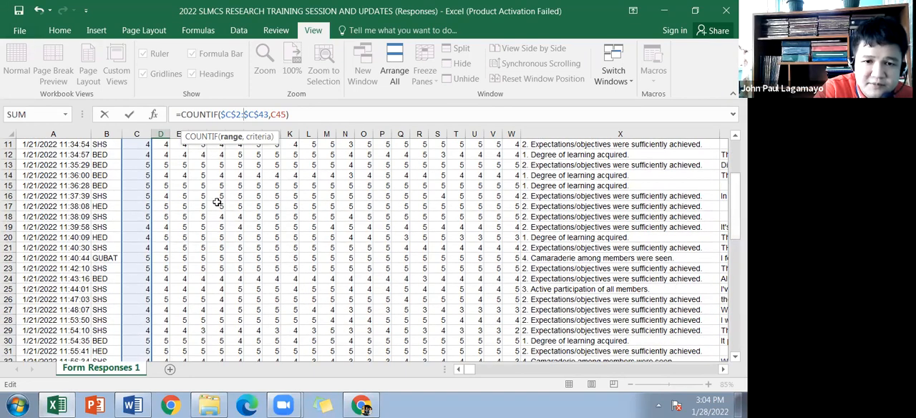
left_click(160, 144)
key("Up")
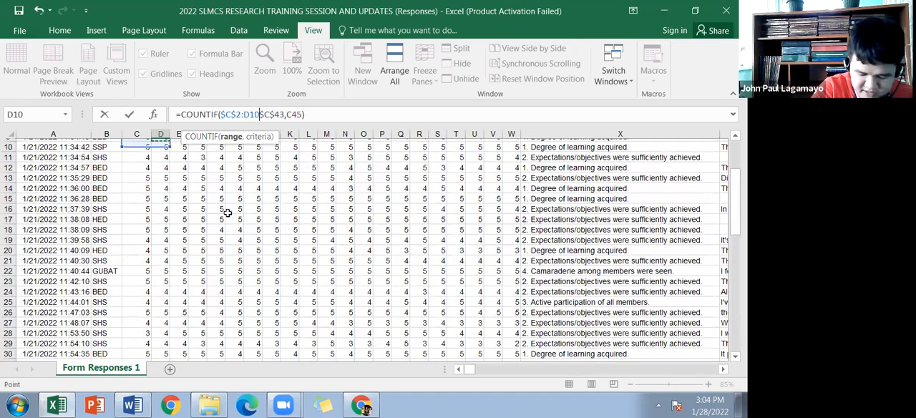
key("ctrl+Up")
key("Down")
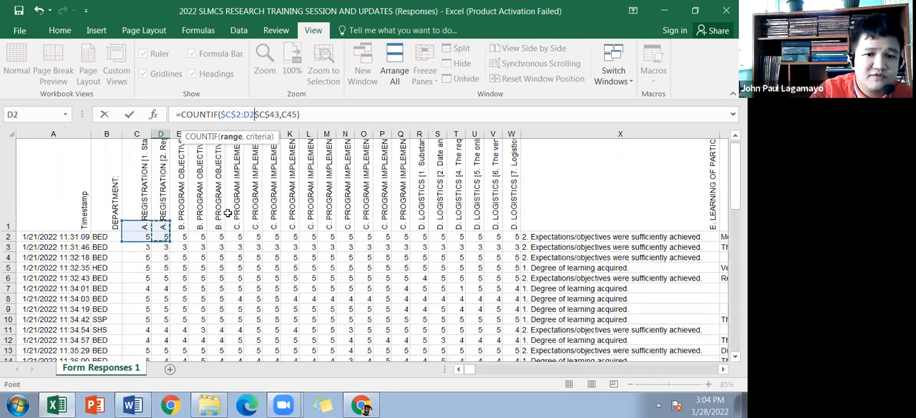
key("ctrl+shift+Down")
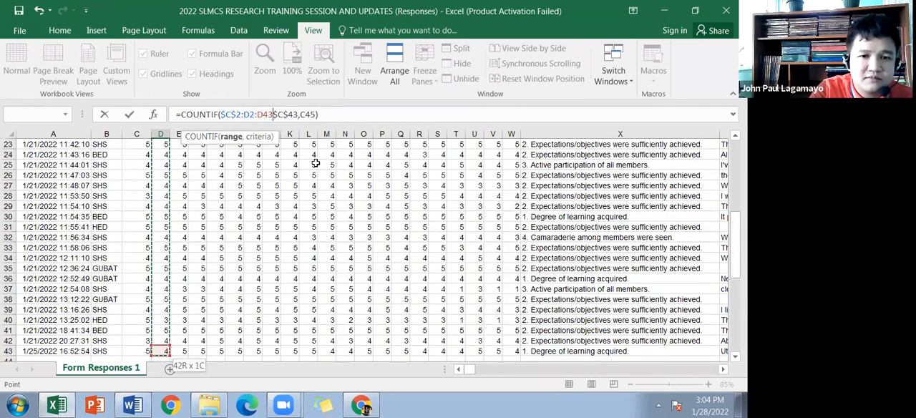
Step: Remove the leftover column C references from the D45 formula and make its range absolute as $D$2:$D$43
left_click_drag(244, 114, 220, 115)
key("BackSpace")
scroll(503, 177, "up", 2)
scroll(336, 245, "up", 5)
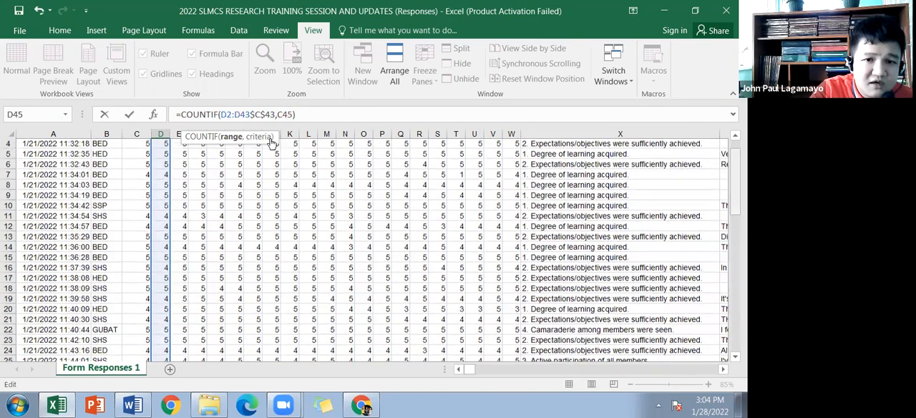
key("F4")
scroll(283, 115, "down", 10)
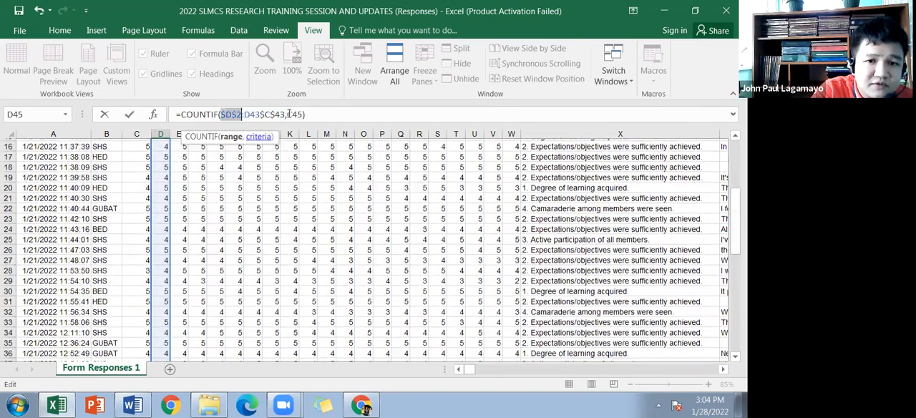
key("Right")
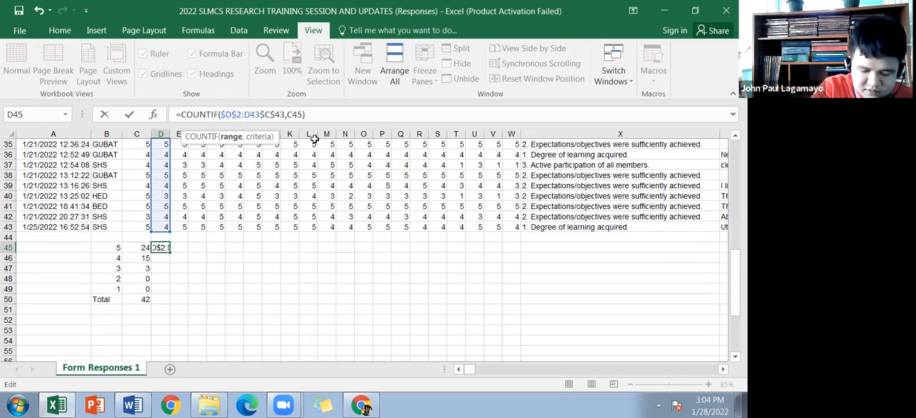
key("BackSpace")
key("BackSpace")
key("BackSpace")
key("BackSpace")
key("BackSpace")
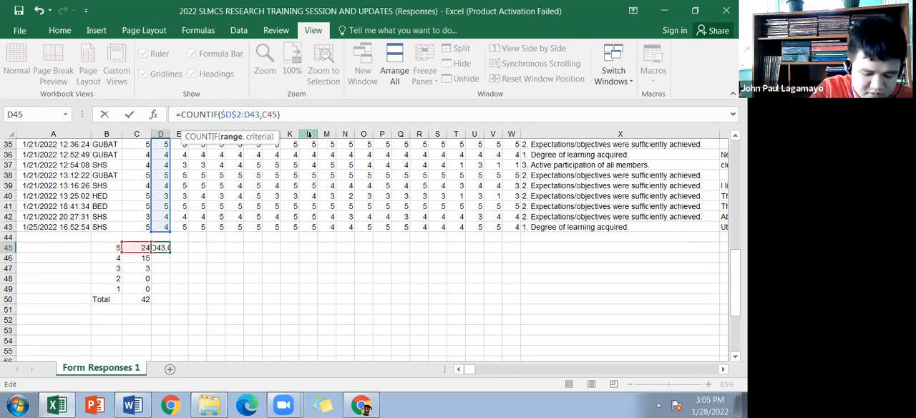
key("F4")
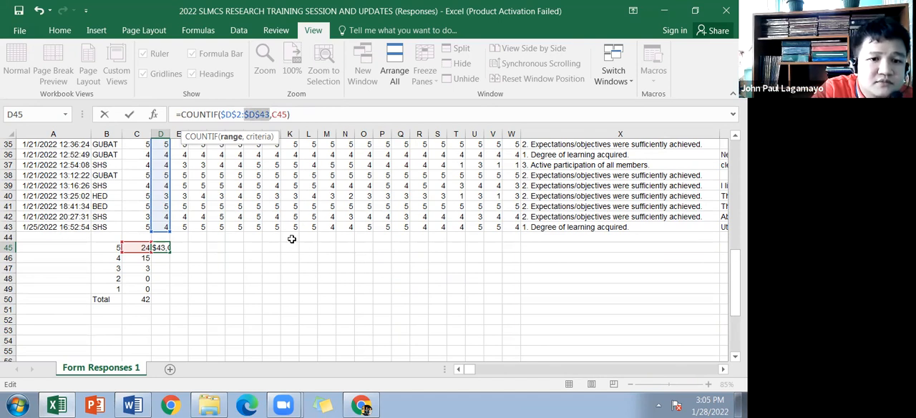
left_click(281, 114)
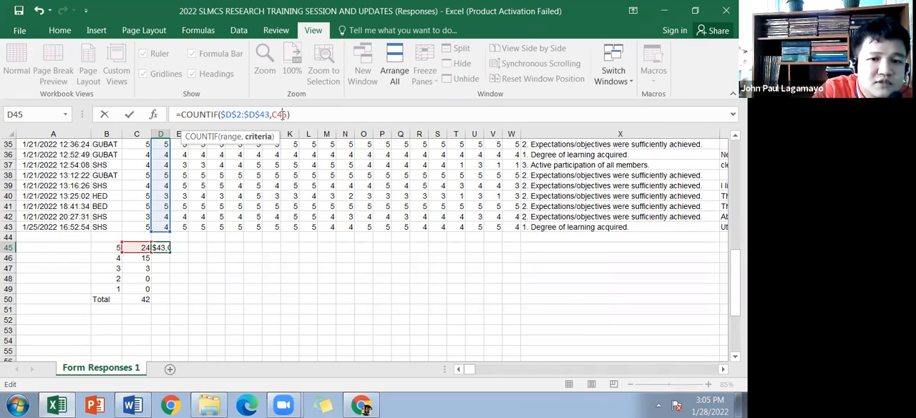
key("Escape")
Step: Change the criterion of the COUNTIF formula in D45 to B45
left_click(115, 248)
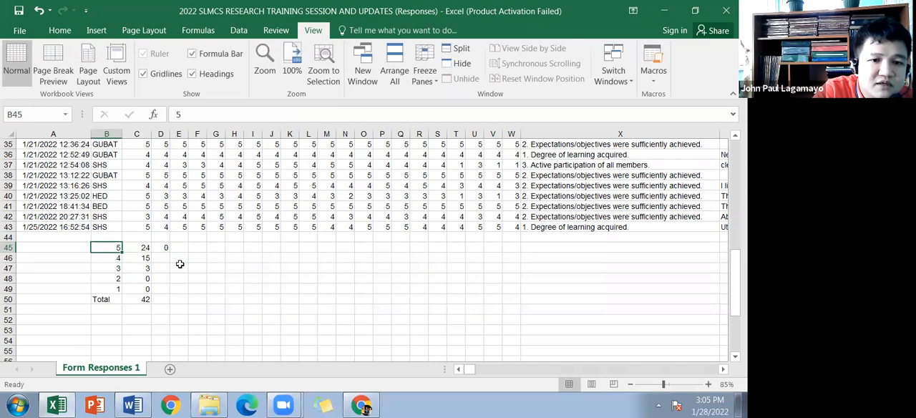
left_click(163, 247)
left_click(285, 114)
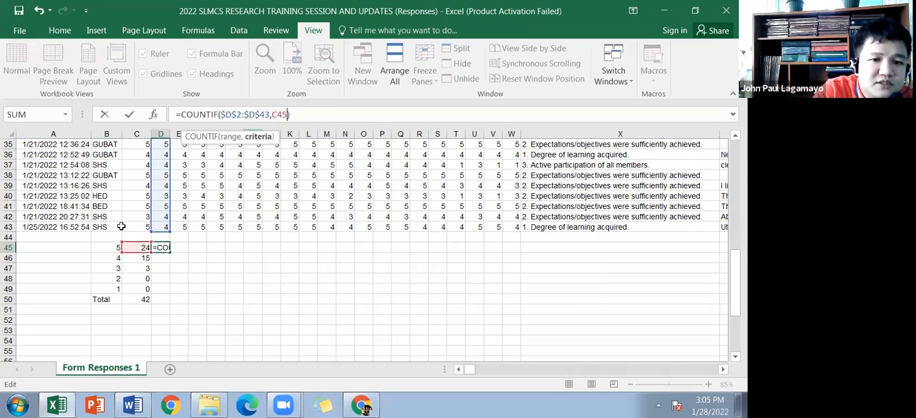
key("Escape")
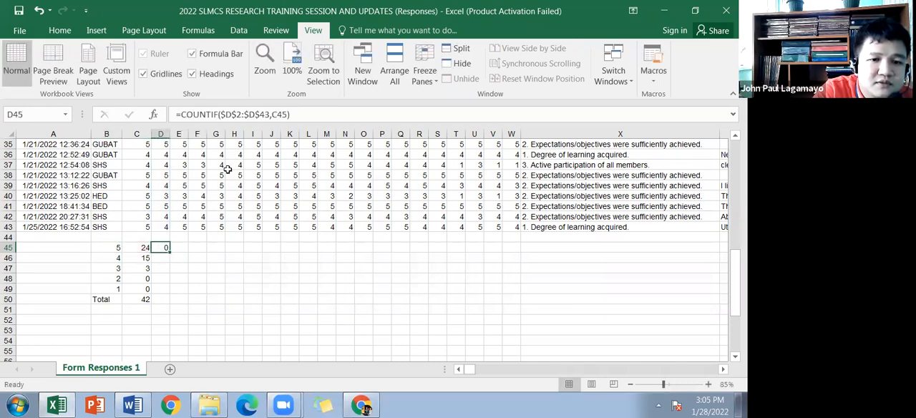
left_click(288, 114)
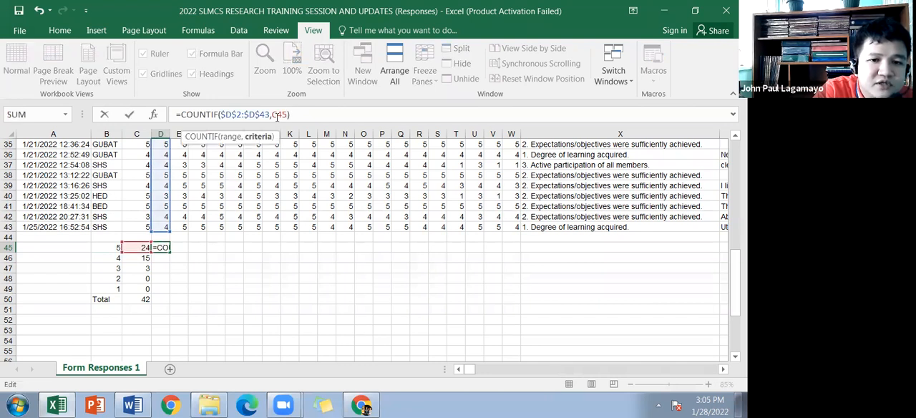
key("BackSpace")
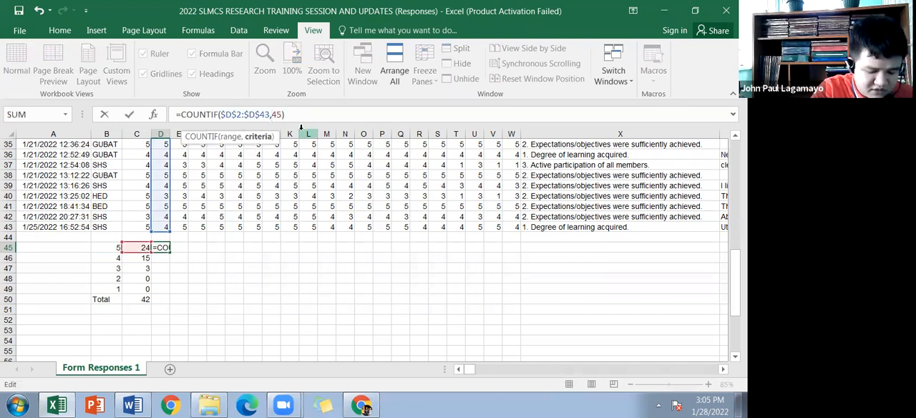
type("B")
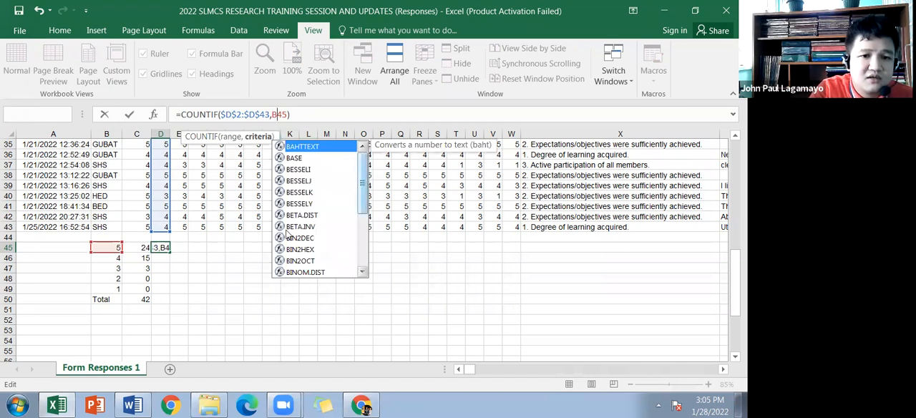
key("Return")
Step: Fill the COUNTIF formula from D45 down through D49
left_click(161, 247)
left_click(143, 248)
left_click(159, 247)
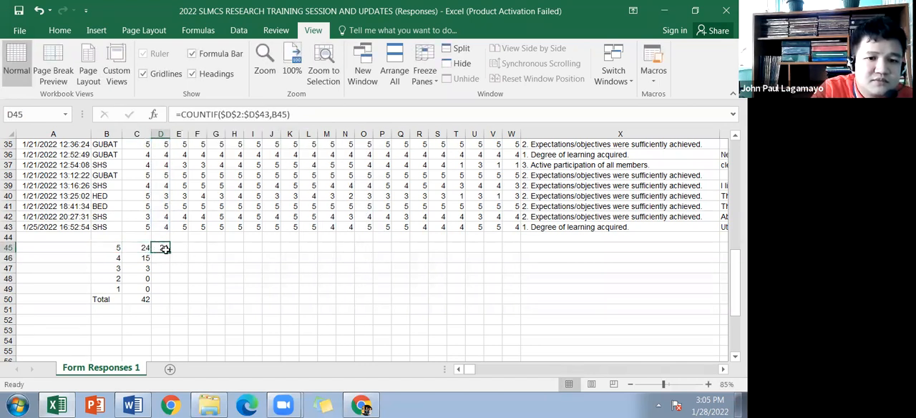
left_click_drag(169, 253, 167, 298)
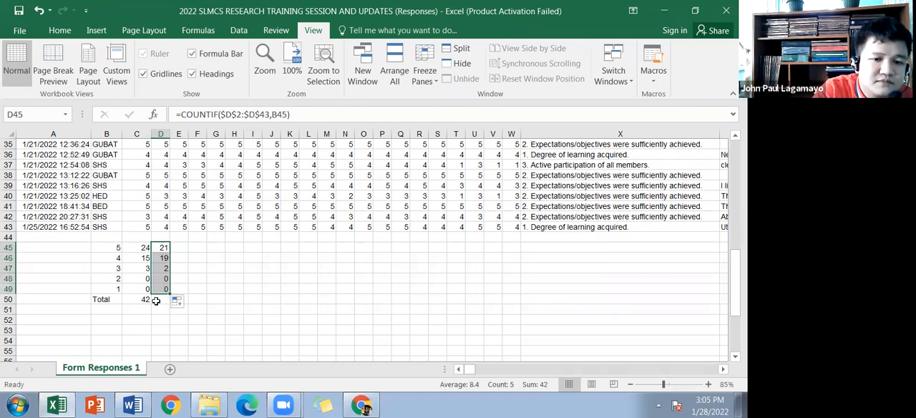
Step: Fill the SUM formula from C50 across the Total row through W50
left_click(152, 300)
left_click_drag(152, 304, 515, 285)
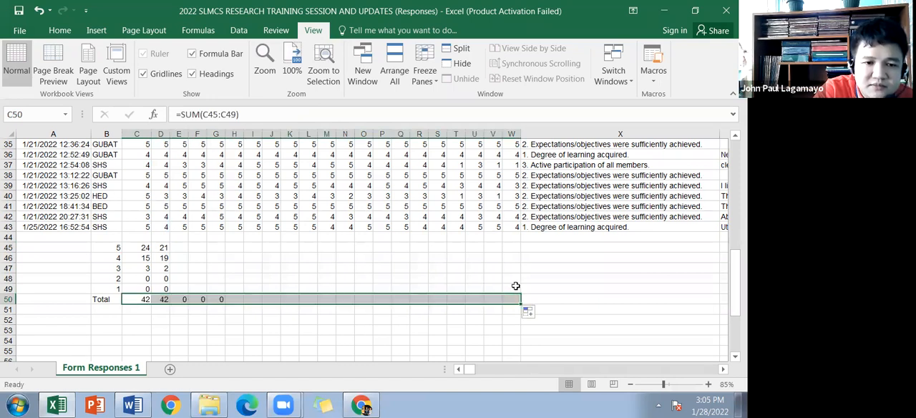
left_click(175, 288)
left_click(164, 299)
Step: Examine the question headings and rating columns across the whole response sheet, from the header row down to the tally
left_click(185, 248)
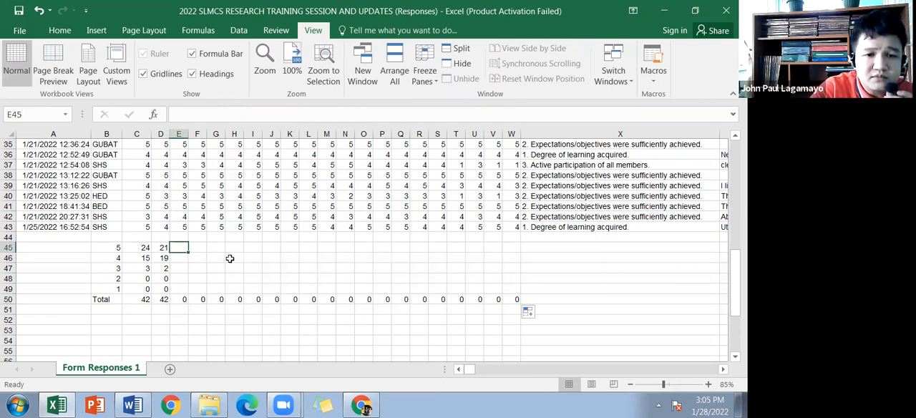
scroll(228, 261, "up", 6)
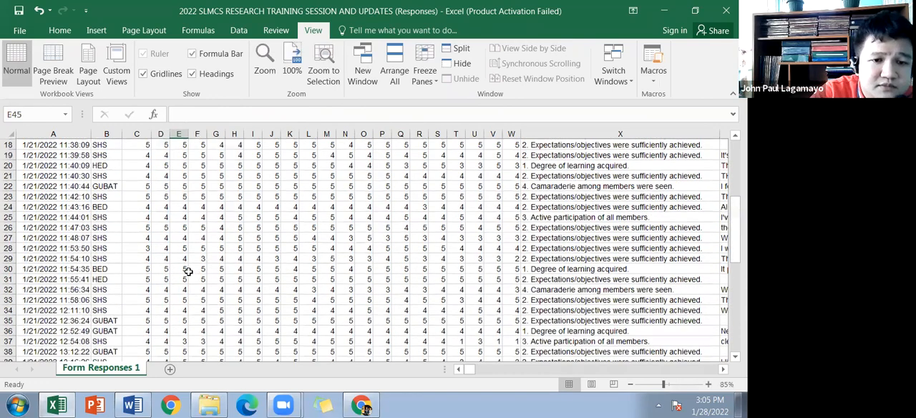
scroll(207, 259, "up", 6)
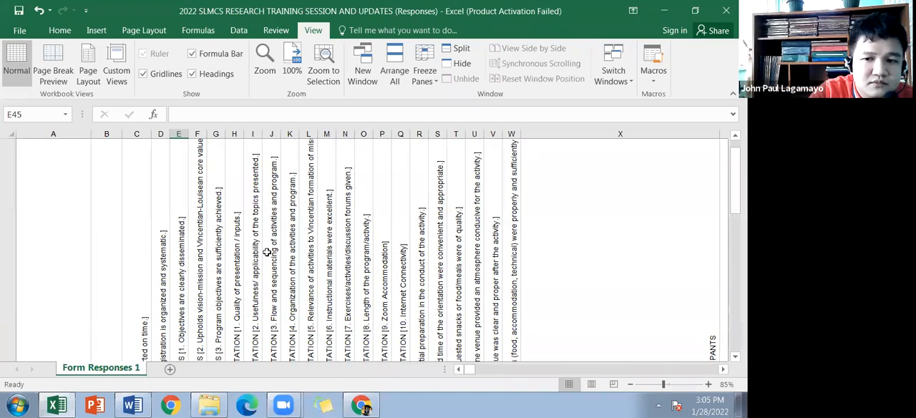
scroll(237, 237, "up", 2)
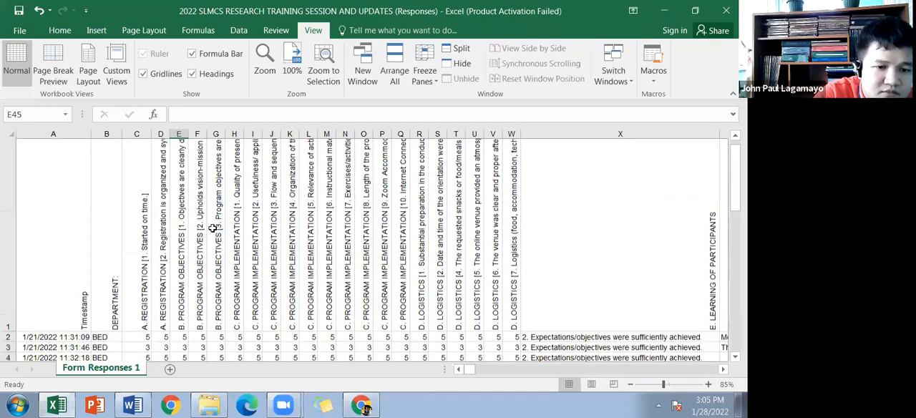
scroll(213, 228, "down", 3)
scroll(545, 258, "down", 1)
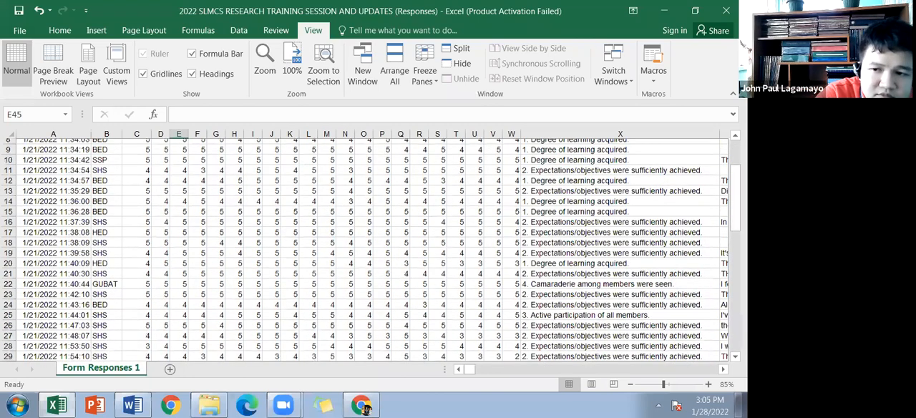
scroll(635, 189, "down", 1)
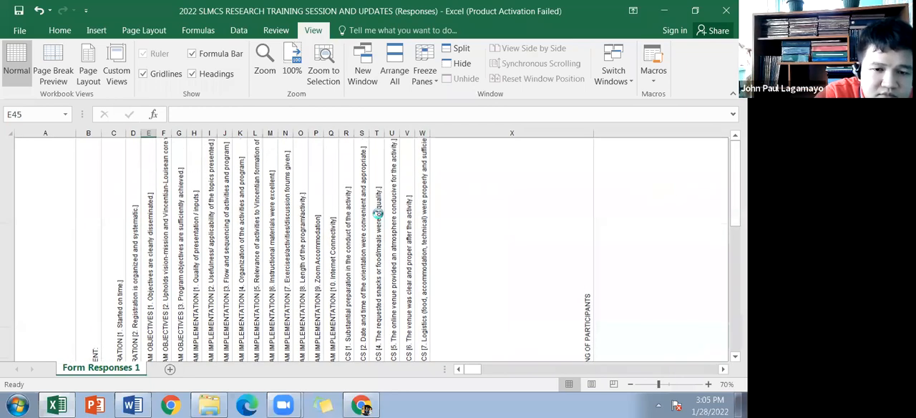
scroll(211, 305, "down", 1)
scroll(206, 290, "down", 2)
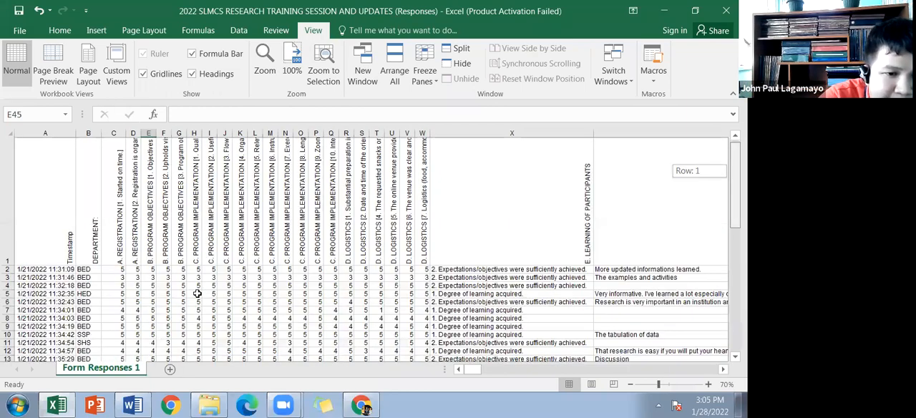
scroll(356, 319, "down", 2)
scroll(358, 318, "up", 1)
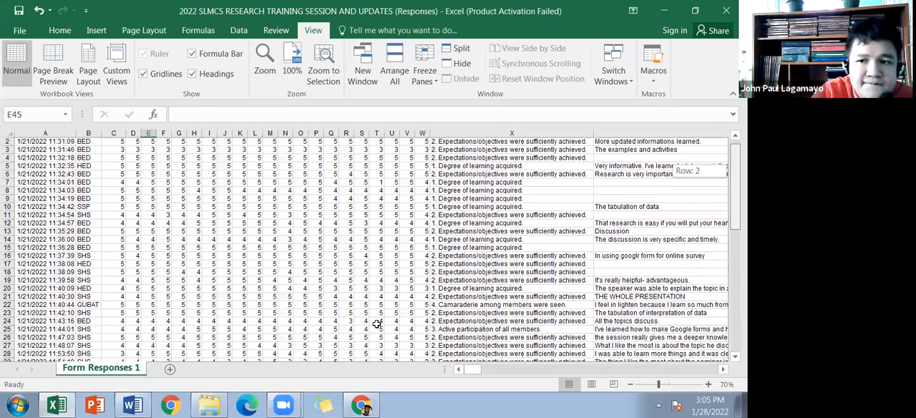
scroll(526, 331, "down", 1)
scroll(573, 376, "down", 1)
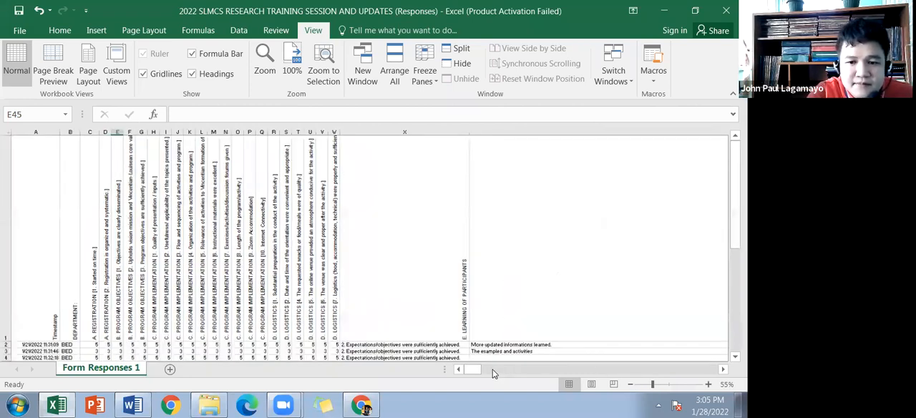
scroll(458, 358, "down", 1)
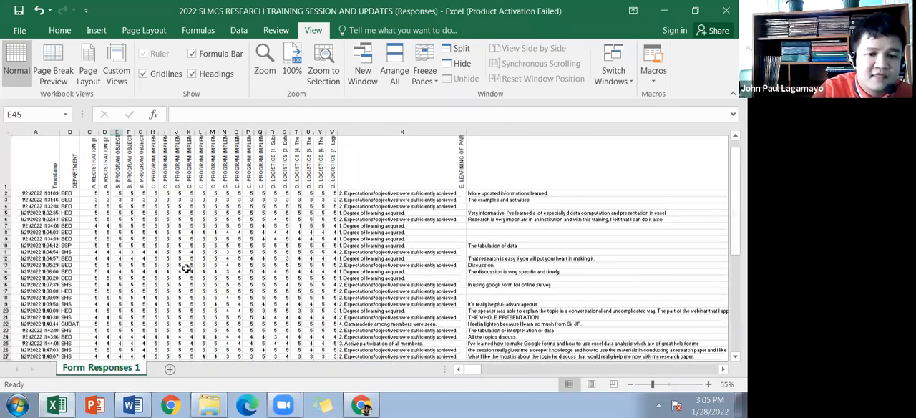
scroll(186, 269, "up", 2)
scroll(198, 277, "left", 2)
scroll(165, 275, "down", 3)
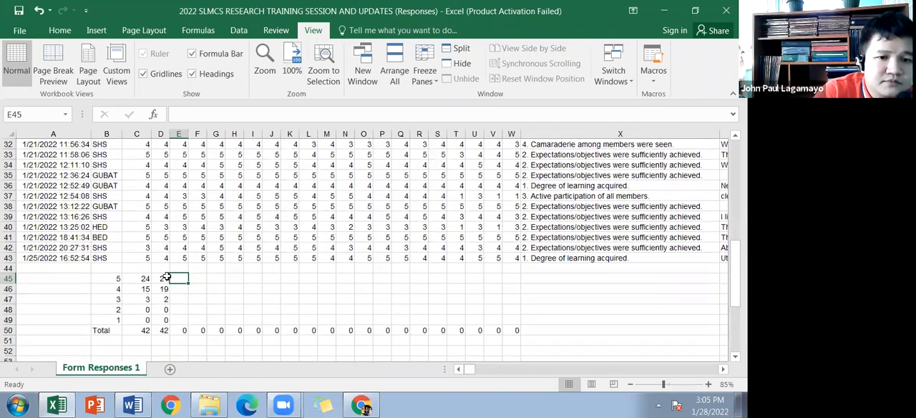
Step: Change the COUNTIF formula in D45 to a relative range and absolute criterion: =COUNTIF(D2:D43,$B$45)
left_click(164, 279)
key("ctrl+c")
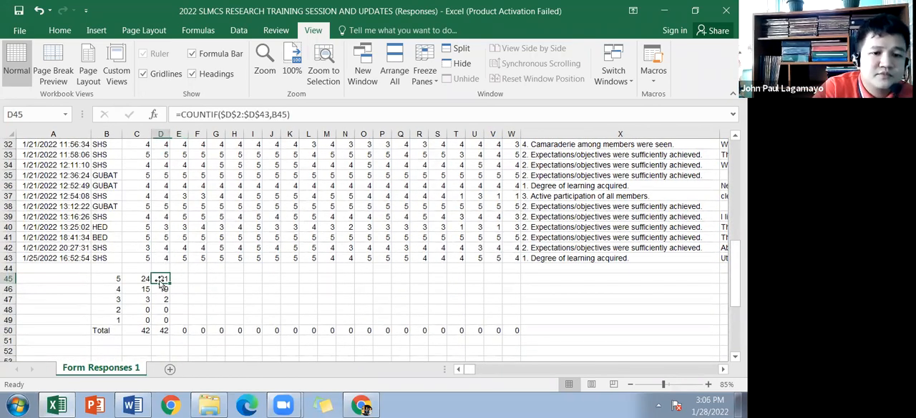
left_click_drag(161, 280, 164, 317)
left_click(164, 277)
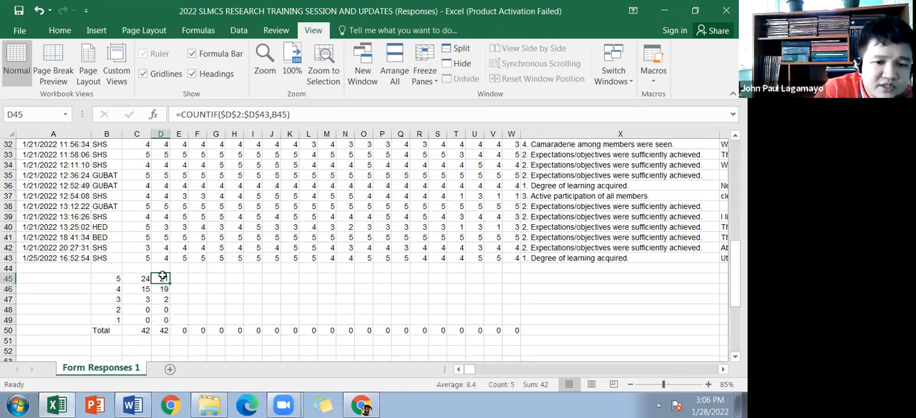
left_click(237, 114)
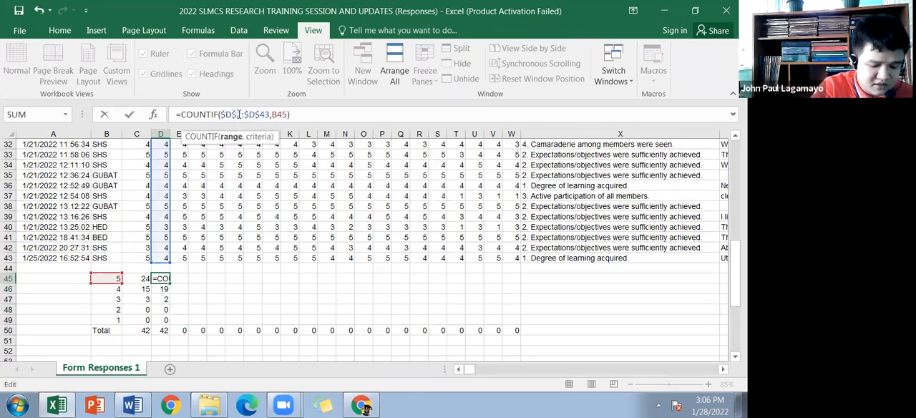
key("F4")
key("F4")
left_click(247, 115)
key("F4")
key("F4")
key("F4")
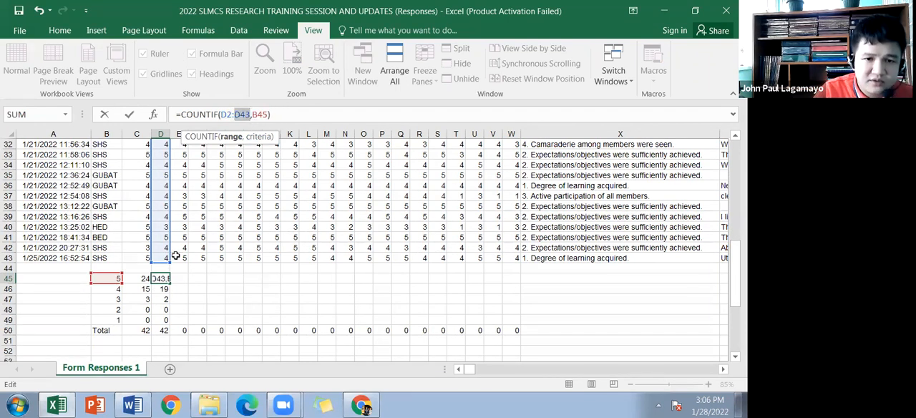
left_click(266, 114)
key("F4")
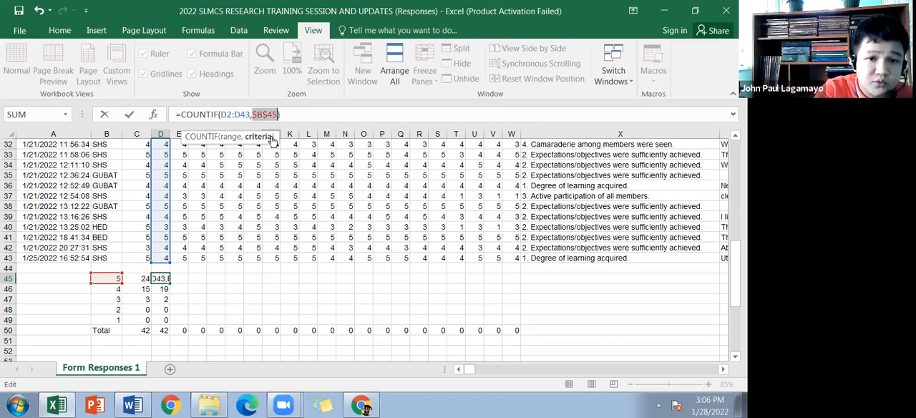
key("Return")
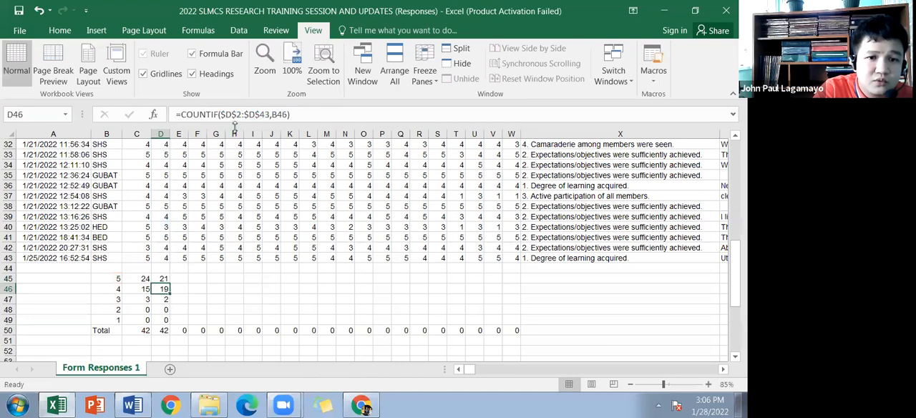
Step: Change the COUNTIF formula in D46 to =COUNTIF(D2:D43,$B$46)
left_click(233, 114)
key("F4")
key("F4")
left_click(252, 116)
key("F4")
key("F4")
left_click(260, 114)
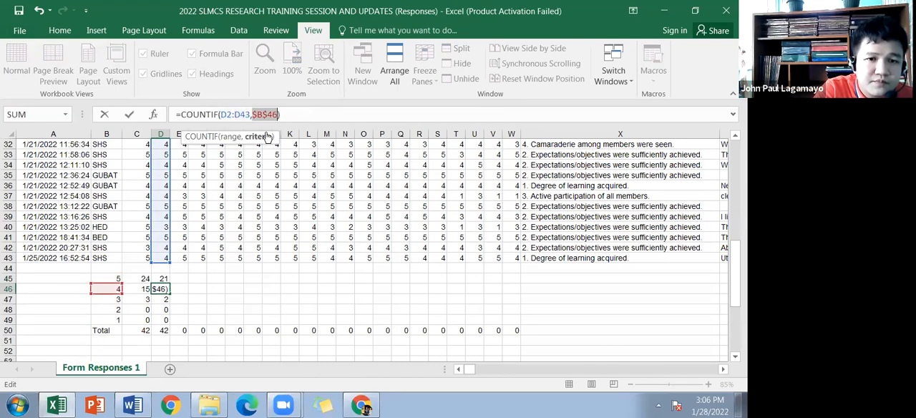
key("F4")
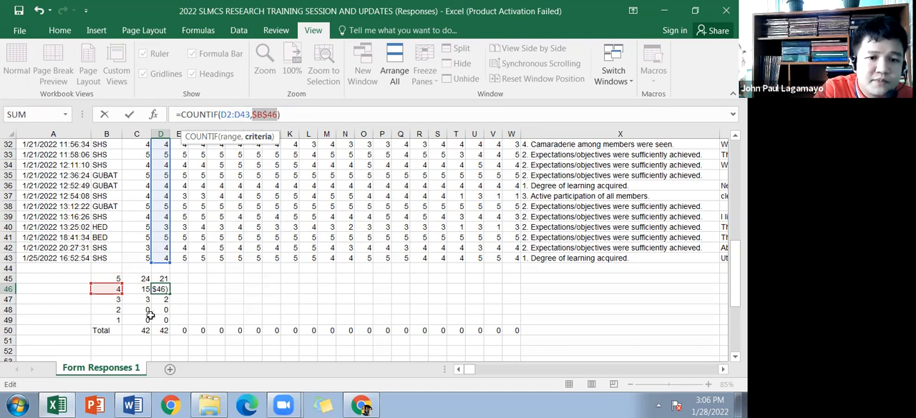
key("Return")
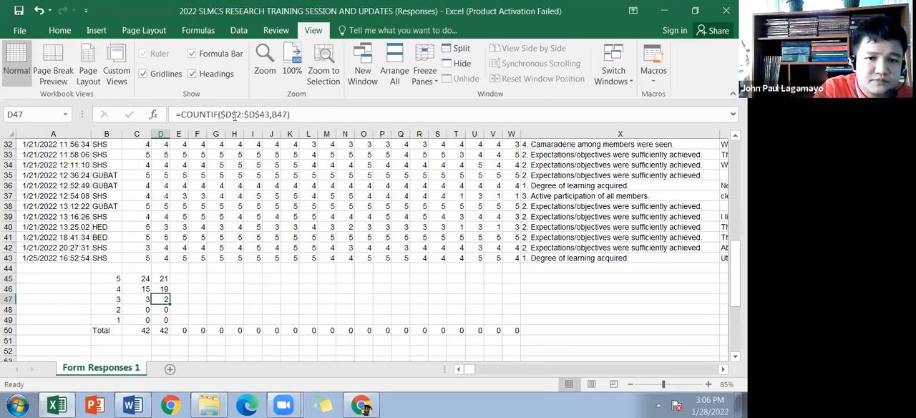
Step: Change the COUNTIF formula in D47 to =COUNTIF(D2:D43,$B$47)
left_click(234, 114)
key("F4")
key("F4")
left_click(259, 114)
key("F4")
key("F4")
key("F4")
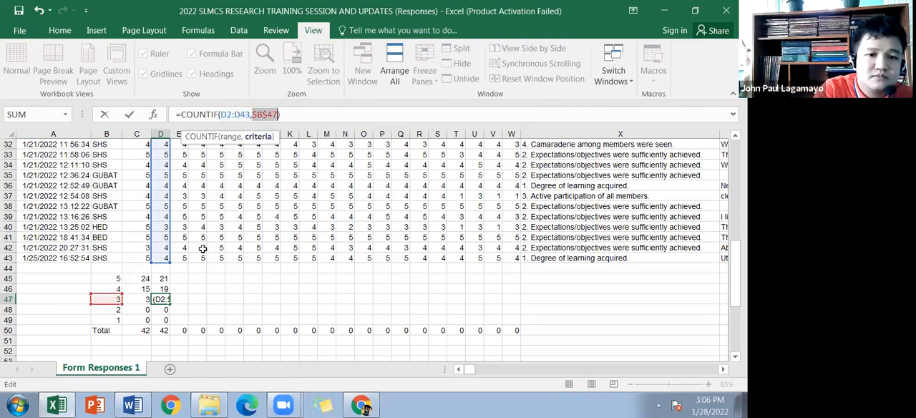
key("Return")
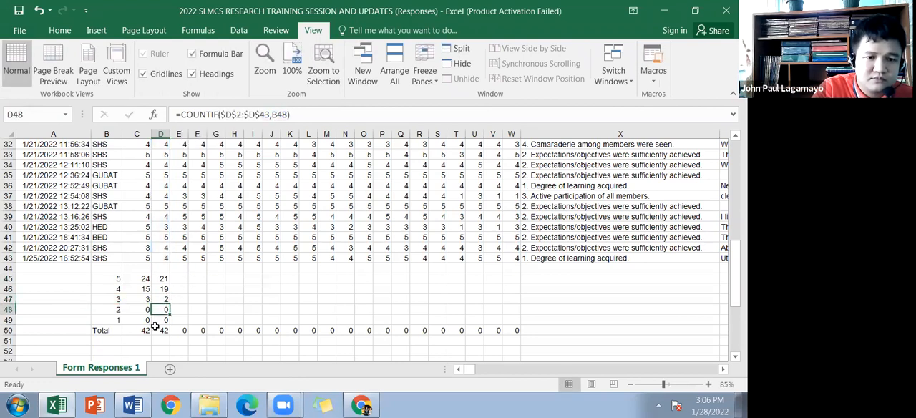
Step: Change the COUNTIF formula in D48 to =COUNTIF(D2:D43,$B$48)
left_click(233, 115)
key("F4")
key("F4")
key("F4")
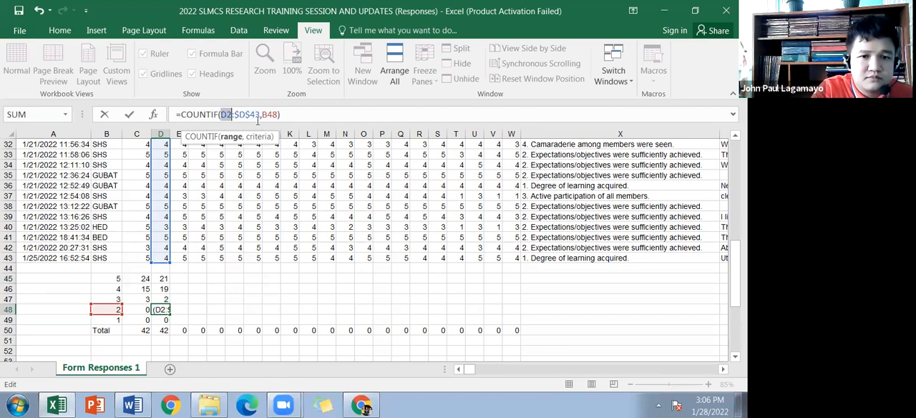
left_click(252, 113)
key("F4")
key("F4")
key("F4")
left_click(261, 115)
key("F4")
key("F4")
Step: Change the COUNTIF formula in D49 to =COUNTIF(D2:D43,$B$49)
key("F4")
key("F4")
key("F4")
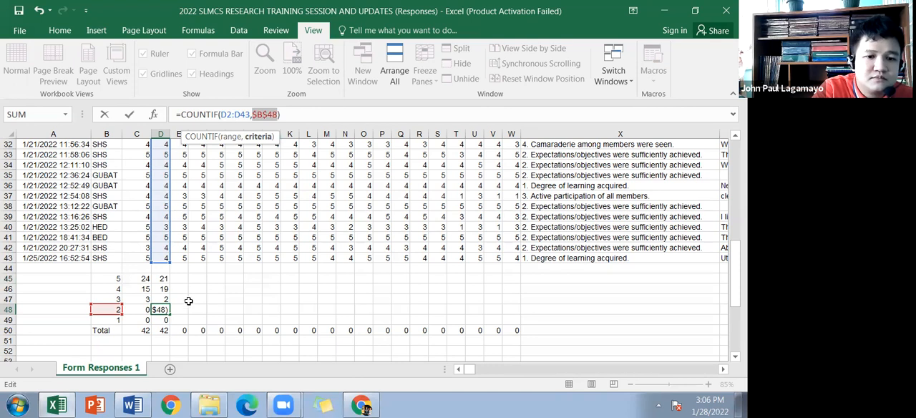
key("Return")
left_click(115, 320)
left_click(161, 320)
left_click(241, 116)
key("F4")
key("F4")
key("F4")
left_click(250, 118)
key("F4")
key("F4")
key("F4")
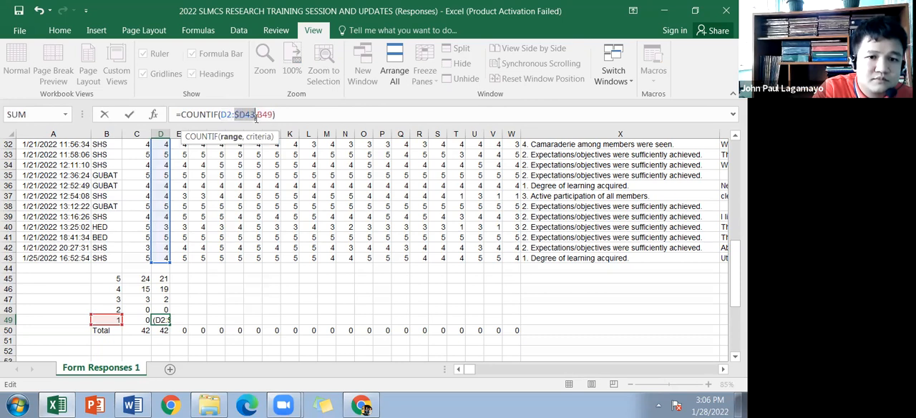
left_click(262, 119)
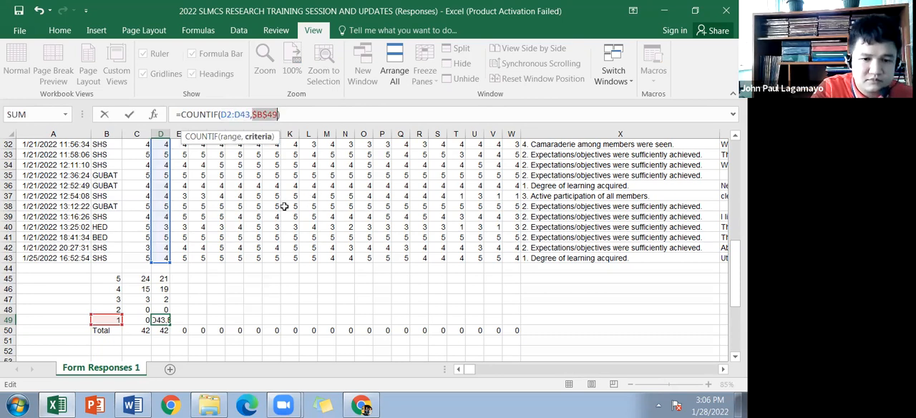
key("Return")
Step: Fill the COUNTIF formulas in D45:D49 across through column W and check the Total row from C50 to W50
left_click_drag(164, 278, 519, 326)
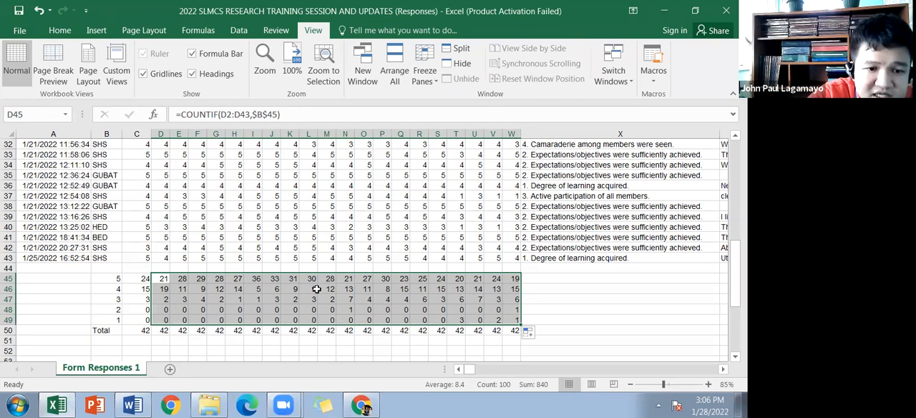
scroll(283, 304, "down", 1)
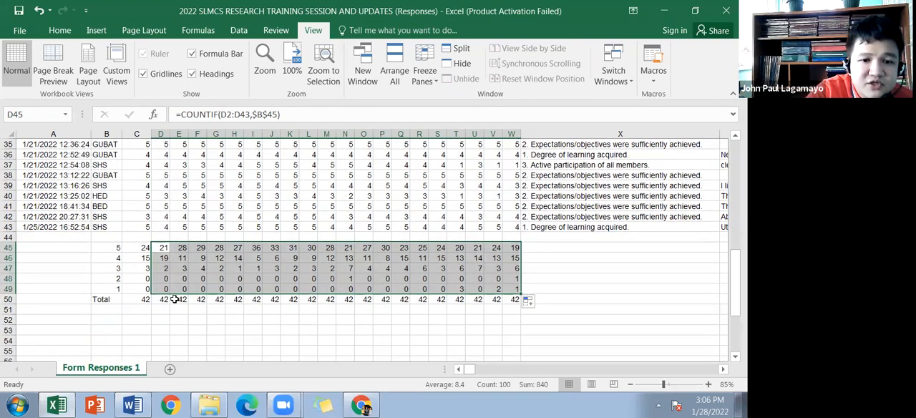
left_click_drag(144, 299, 514, 300)
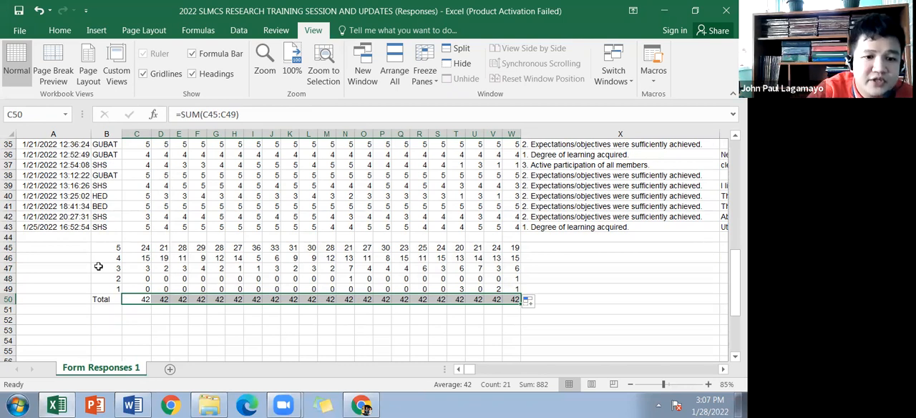
Step: Label cell B52, below the Total row, as Mean
left_click(99, 322)
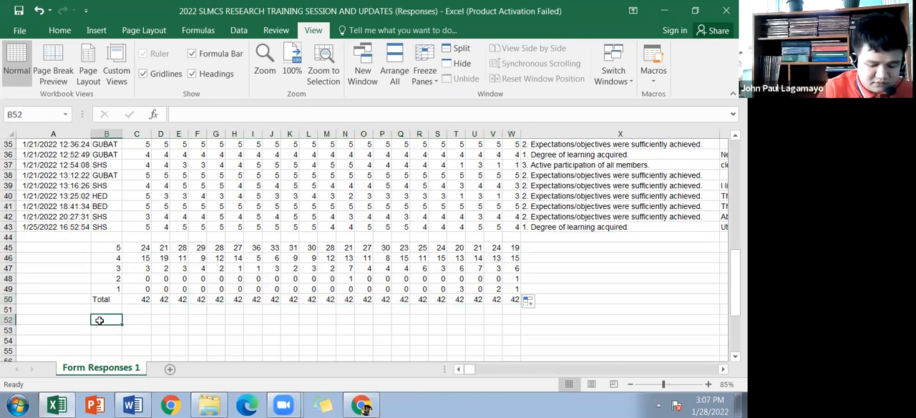
type("M")
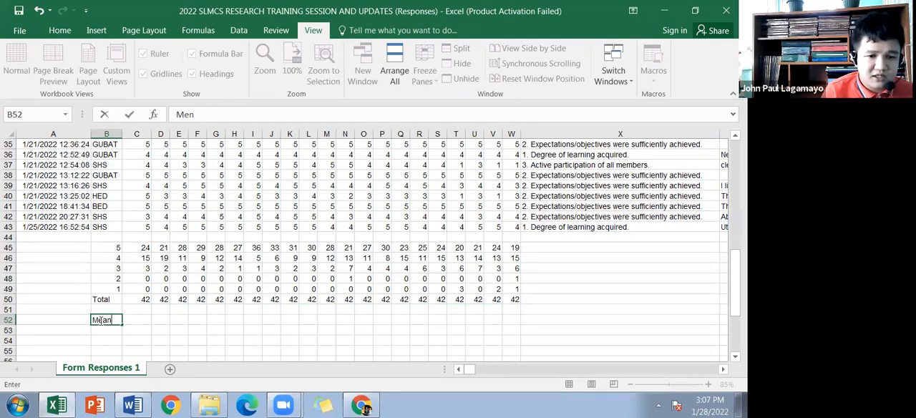
type("ean")
key("Tab")
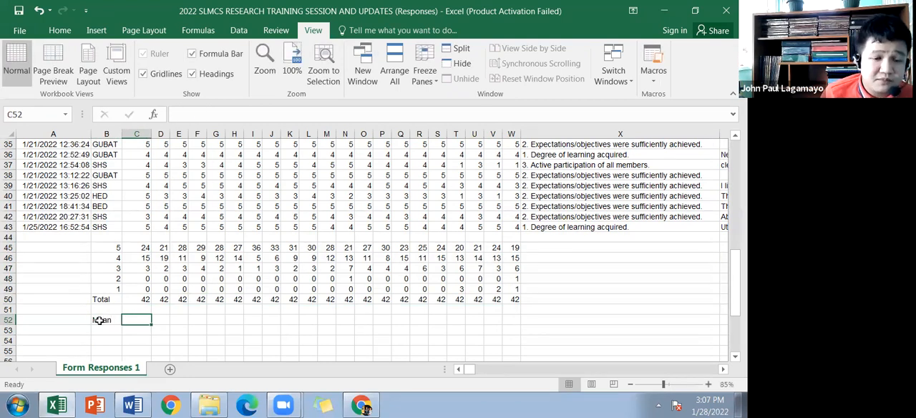
Step: Start the weighted mean formula in C52 with the products for ratings 5 and 4: =((C45*$B$45)+(C46*$B$46)+
type("=((")
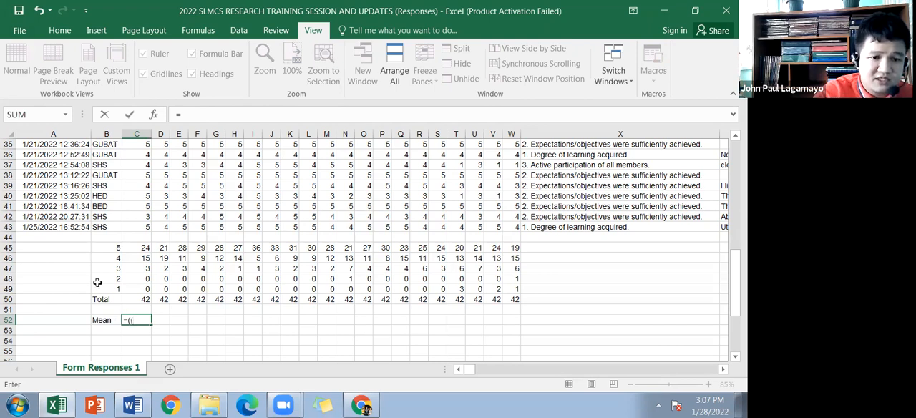
left_click(138, 247)
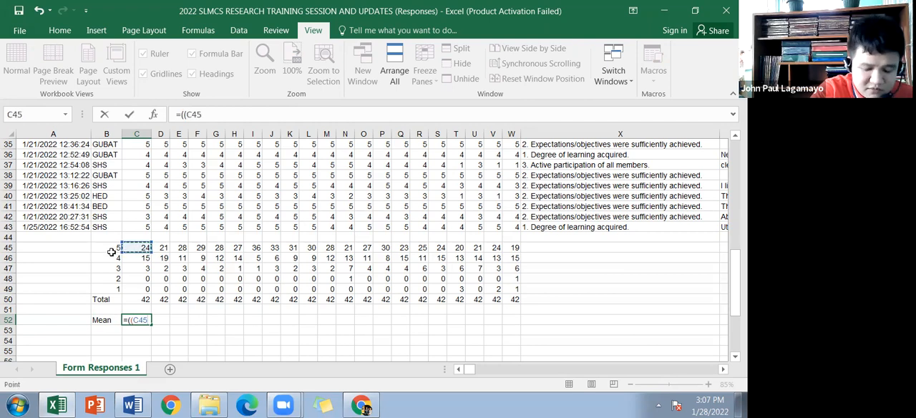
type("*")
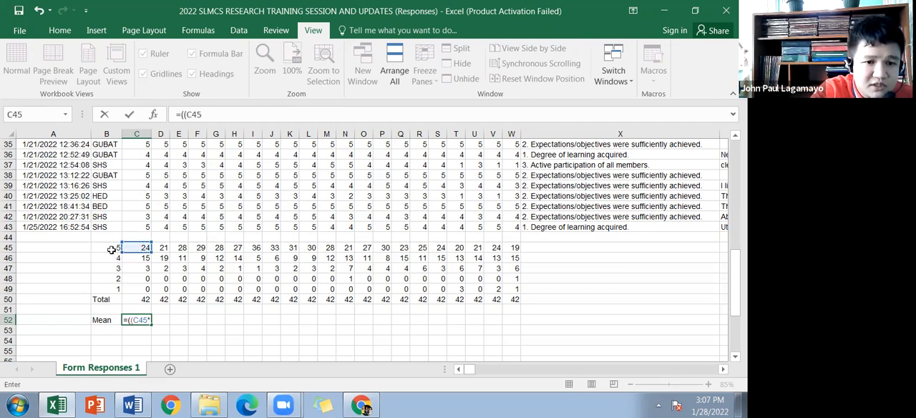
left_click(112, 249)
key("F4")
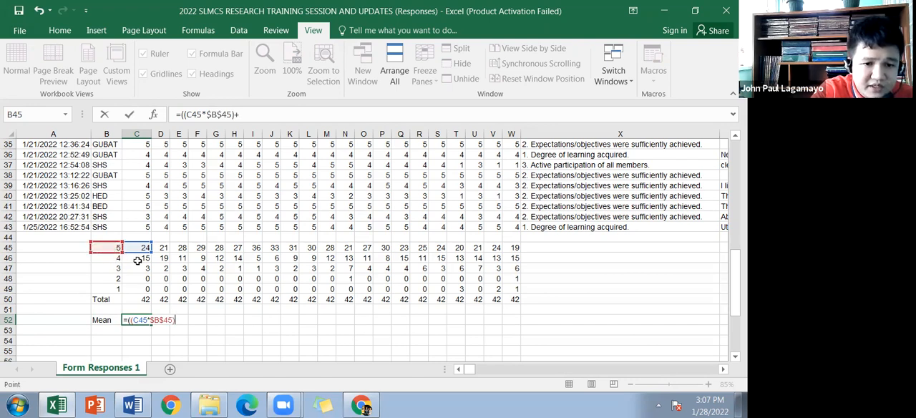
type("+(")
left_click(139, 259)
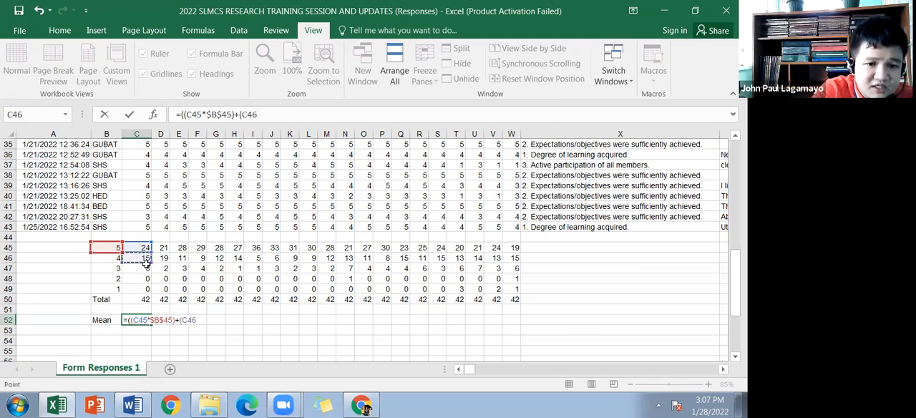
type("*")
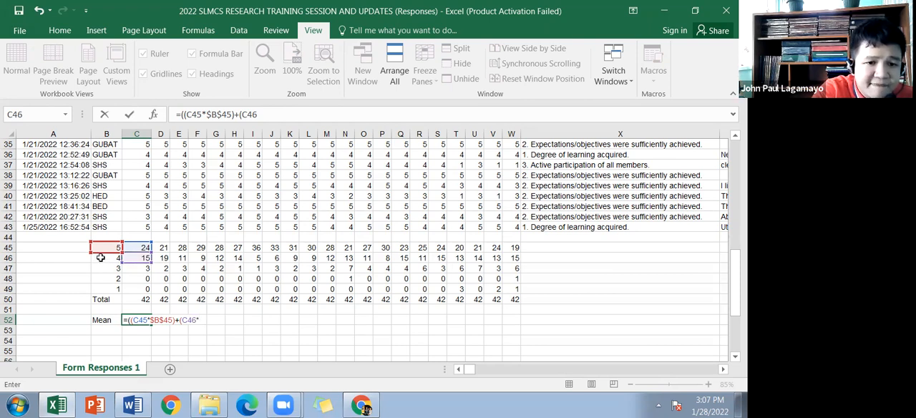
left_click(106, 259)
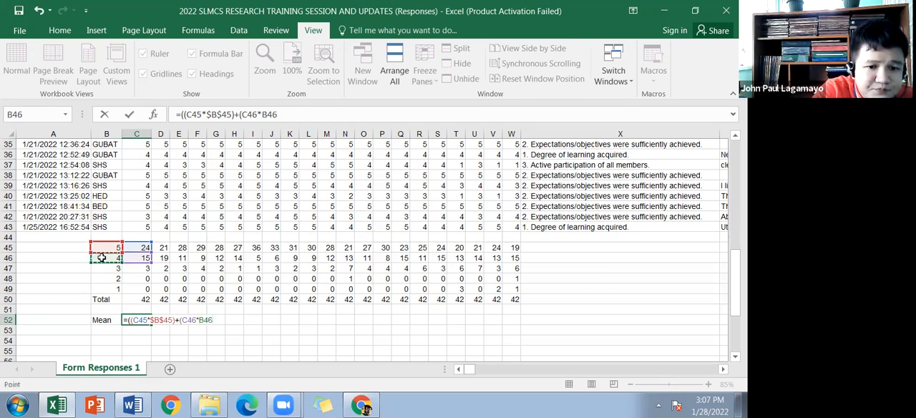
key("F4")
type(")+(")
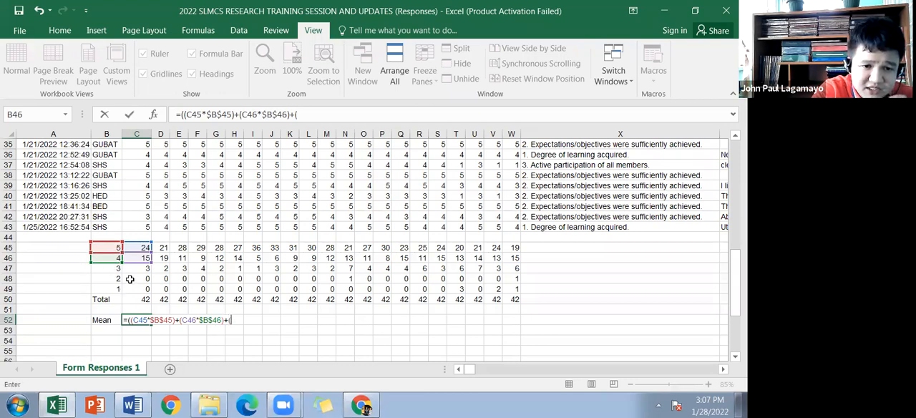
Step: Add the products for ratings 3 and 2 to the C52 formula: (C47*$B$47)+(C48*$B$48)
left_click(133, 273)
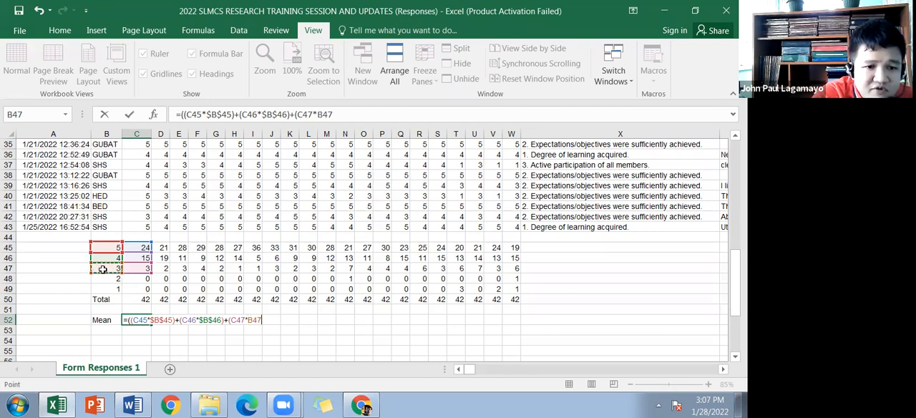
key("F4")
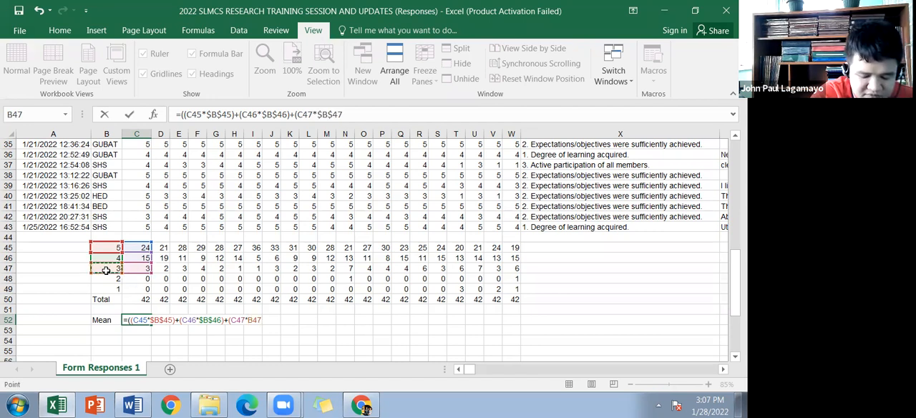
type(")+(")
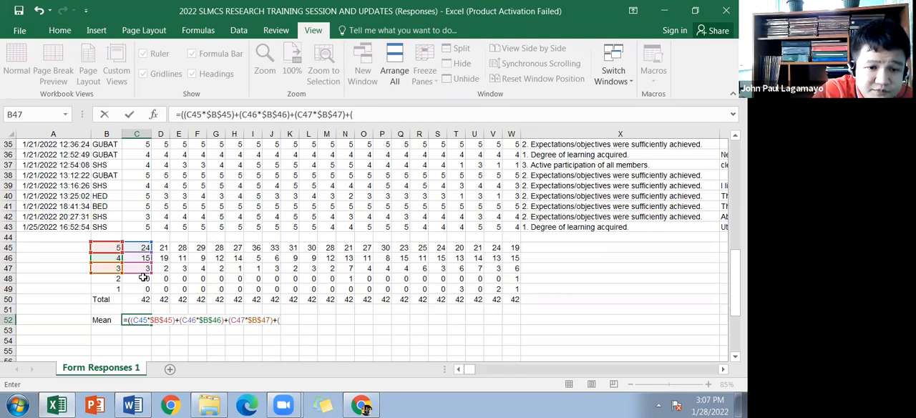
left_click(143, 278)
type("*")
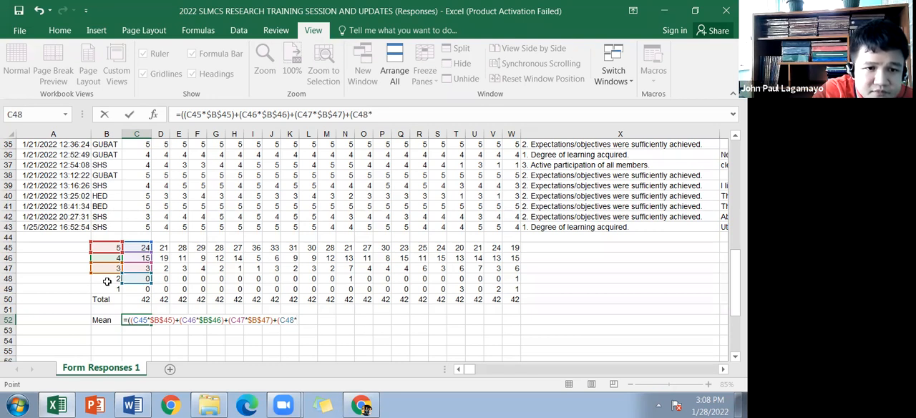
left_click(105, 280)
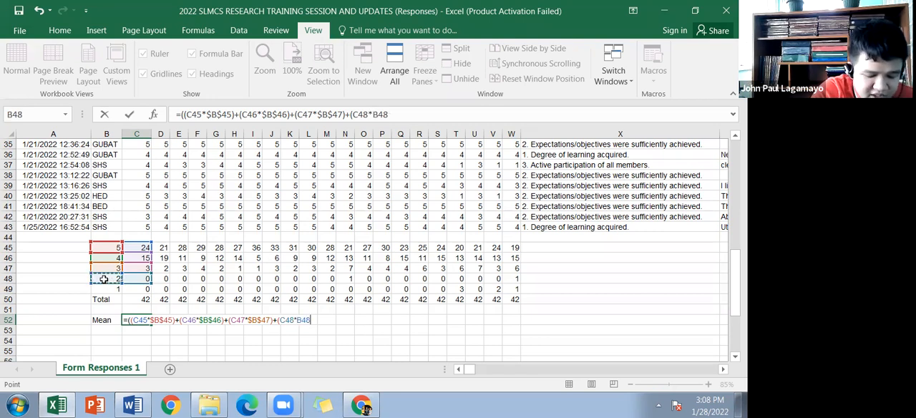
key("F4")
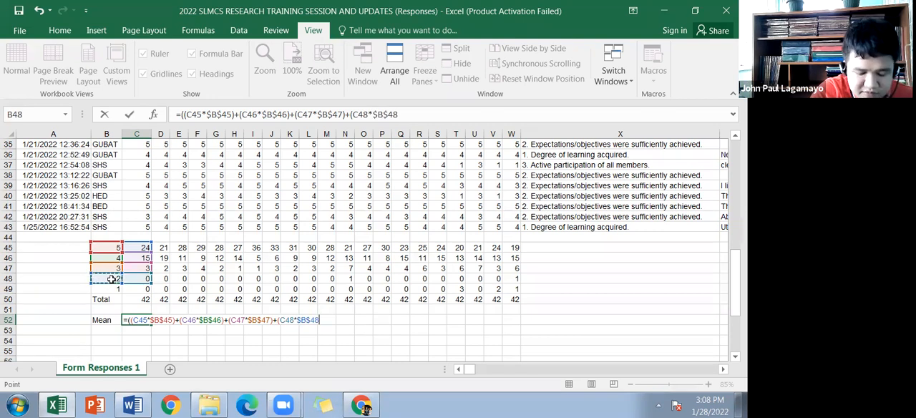
type(")")
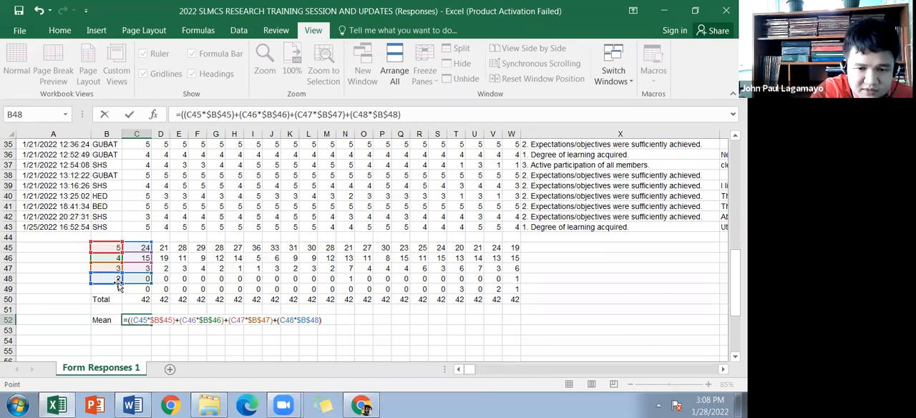
type("+(")
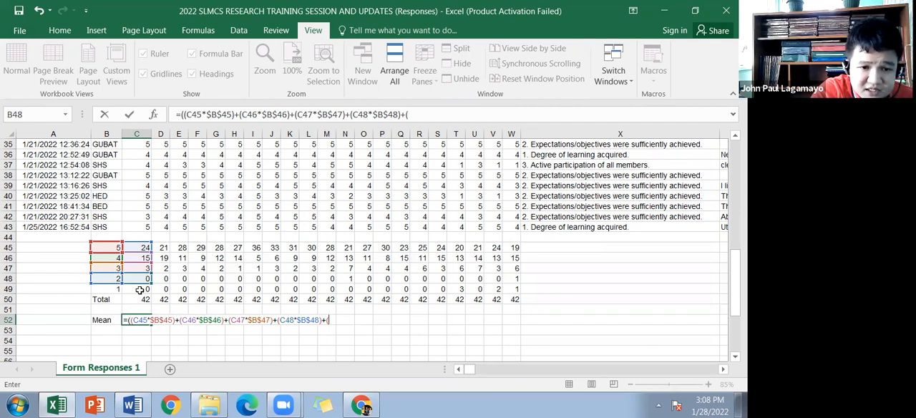
Step: Complete the C52 mean formula by adding the rating 1 product (C49*$B$49) and dividing the whole sum by the total in C50
left_click(138, 289)
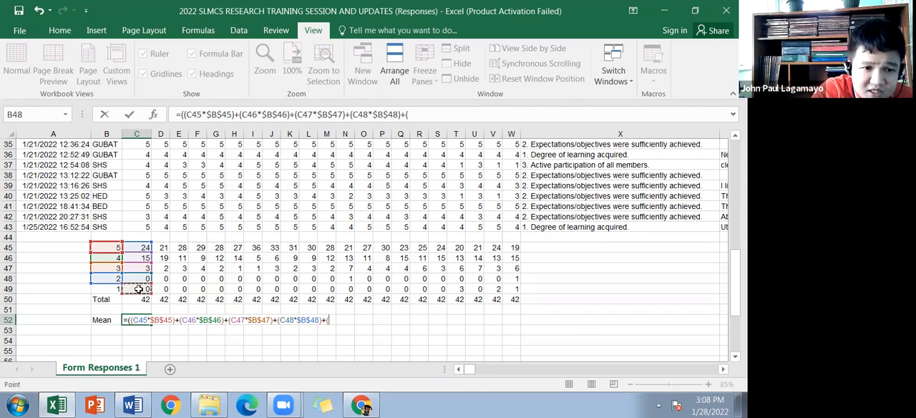
type("*")
left_click(105, 289)
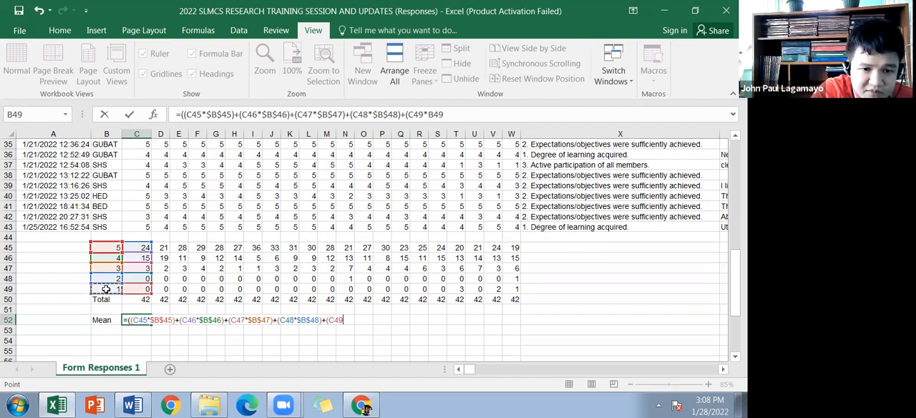
key("F4")
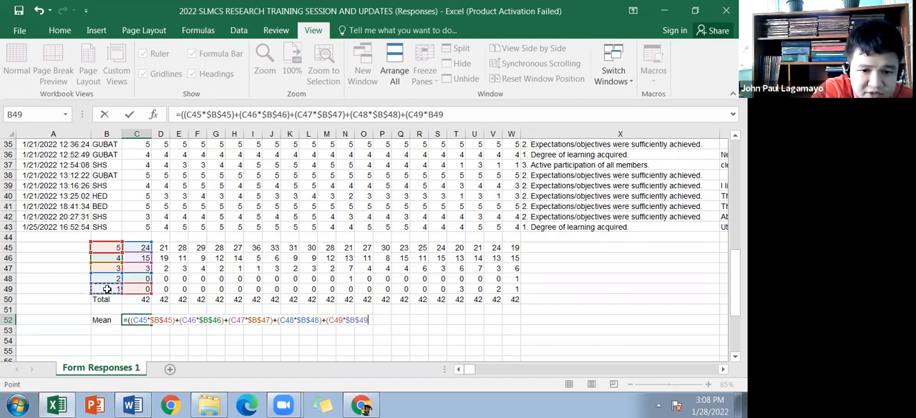
type(")")
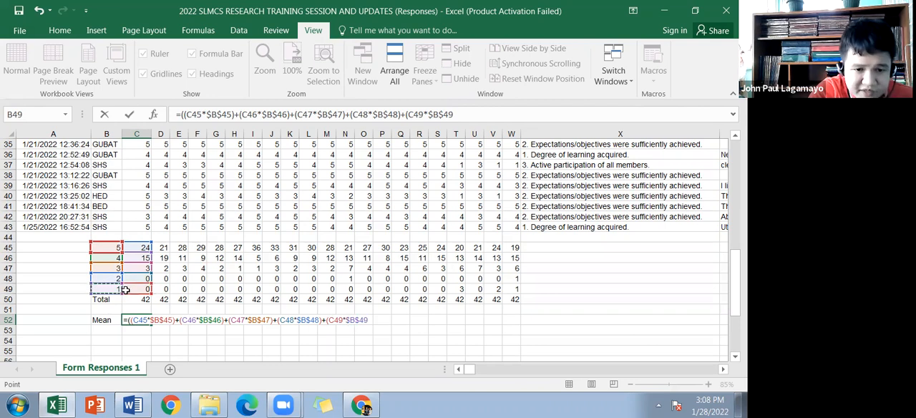
type(")")
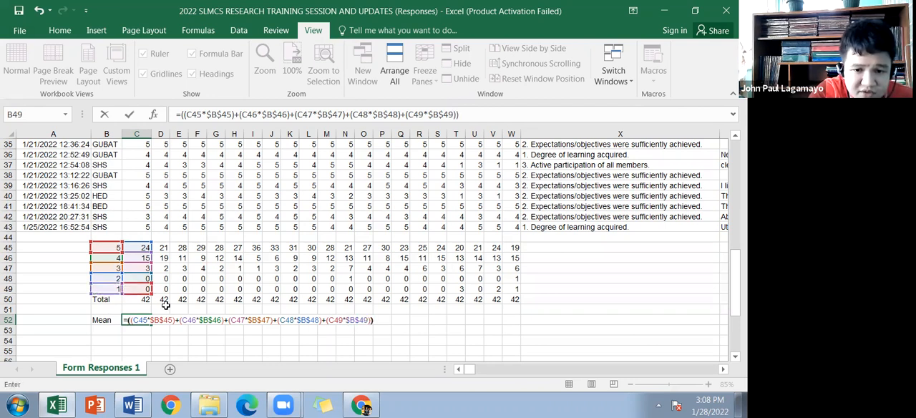
type("/")
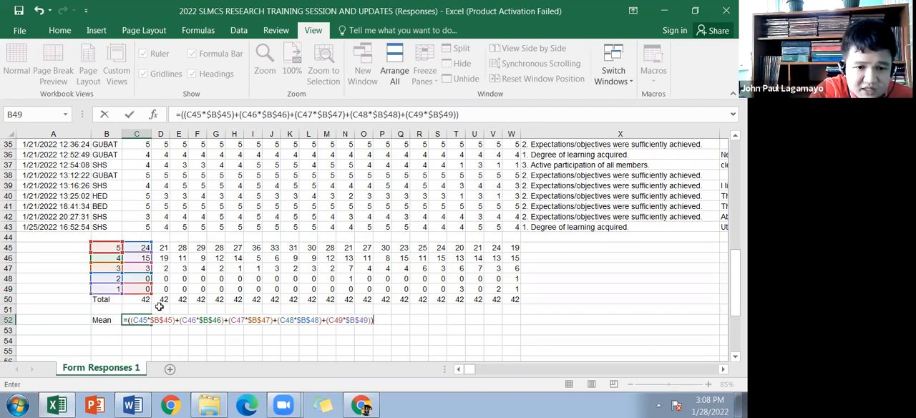
left_click(141, 299)
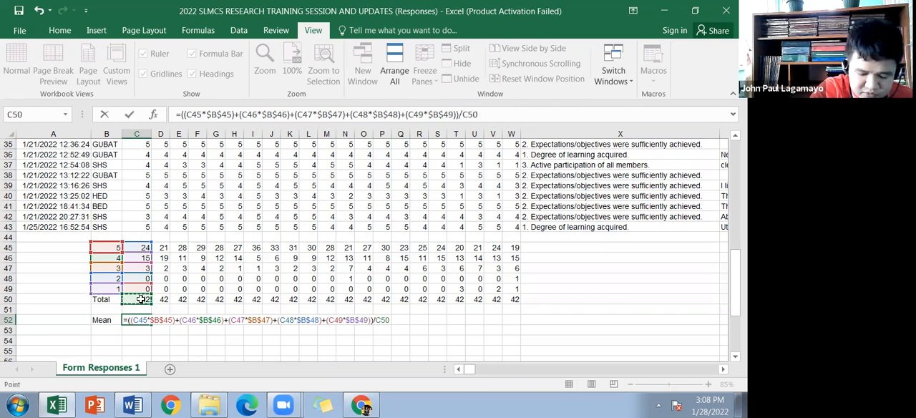
key("Return")
Step: Fill the weighted mean formula from C52 across through W52 and check the formulas in C52 to F52
left_click(143, 321)
left_click_drag(151, 323, 517, 327)
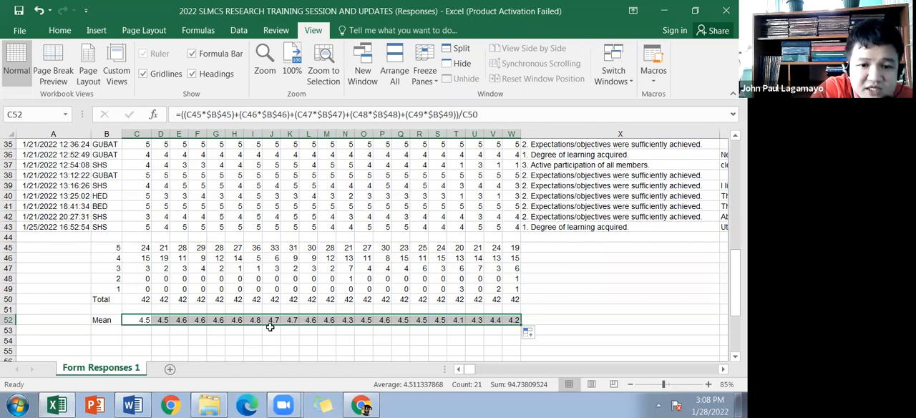
left_click(164, 331)
scroll(195, 318, "down", 1)
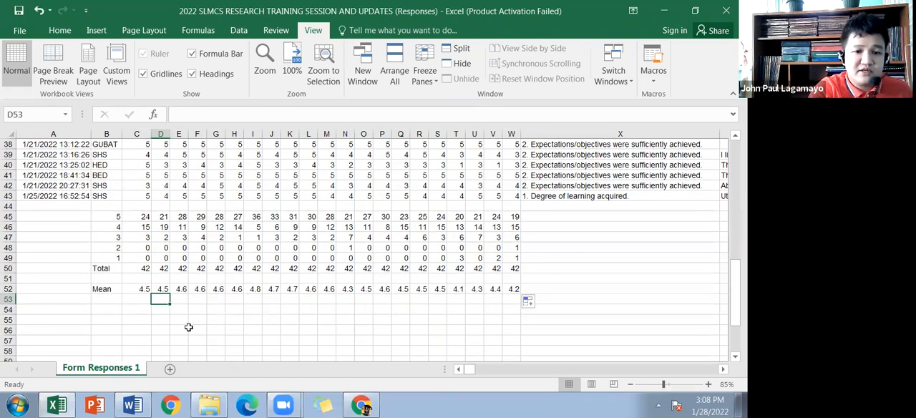
left_click(144, 290)
left_click(161, 289)
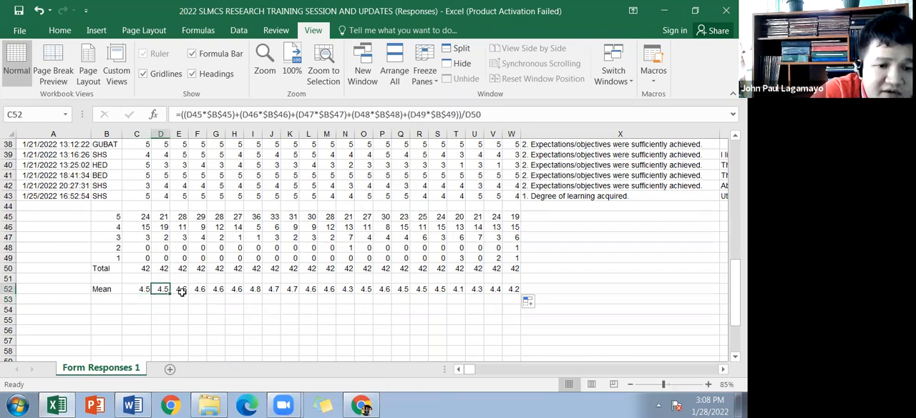
left_click(185, 289)
left_click(205, 289)
Step: Review the question headings above the response data, then examine the totals and means for each question in rows 50 and 52
scroll(364, 306, "up", 3)
scroll(364, 307, "up", 3)
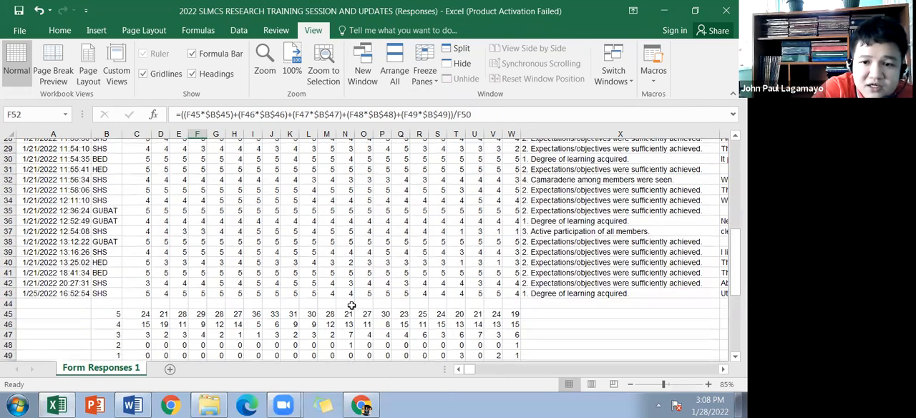
scroll(384, 295, "up", 5)
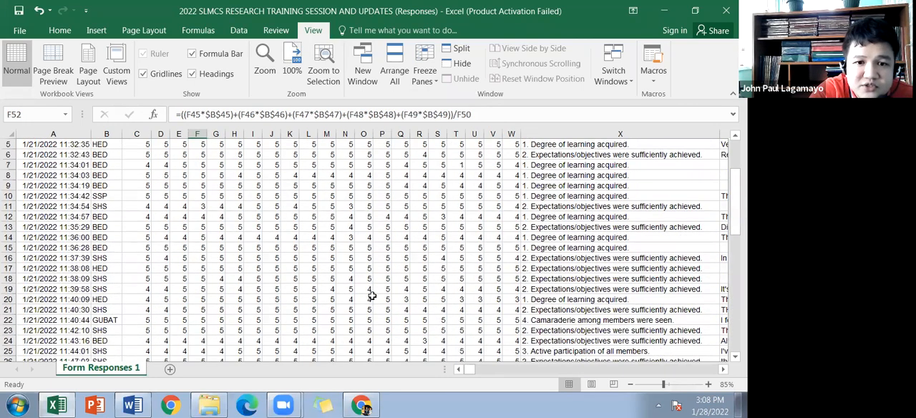
scroll(293, 312, "up", 2)
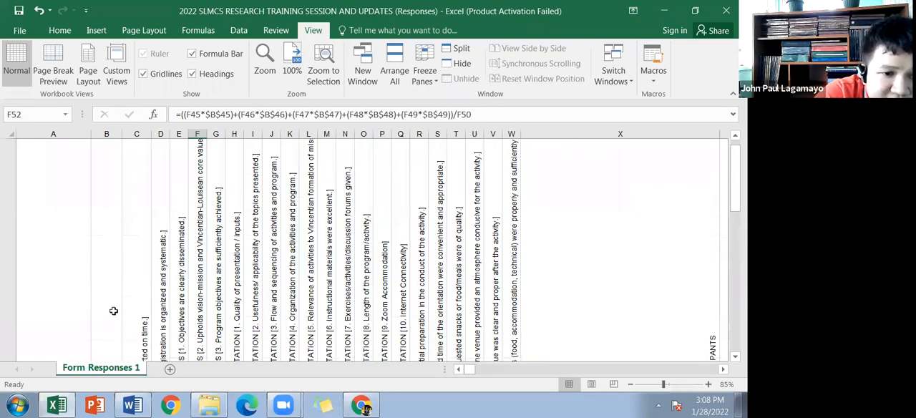
scroll(116, 308, "down", 1)
scroll(116, 307, "down", 2)
scroll(135, 308, "down", 9)
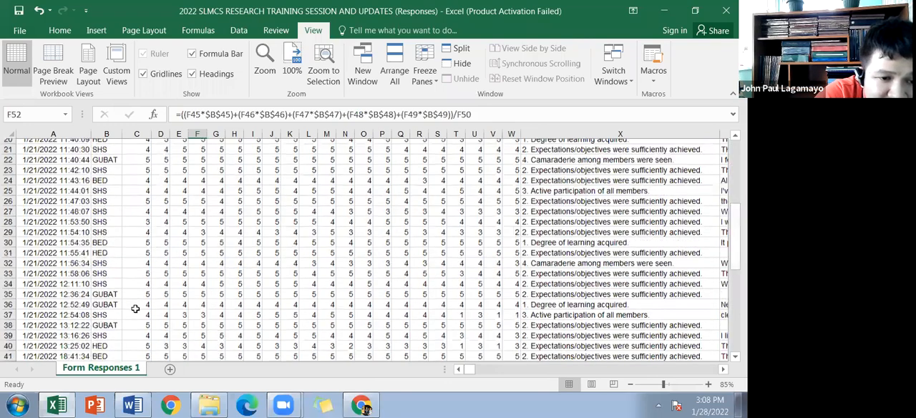
scroll(164, 317, "down", 2)
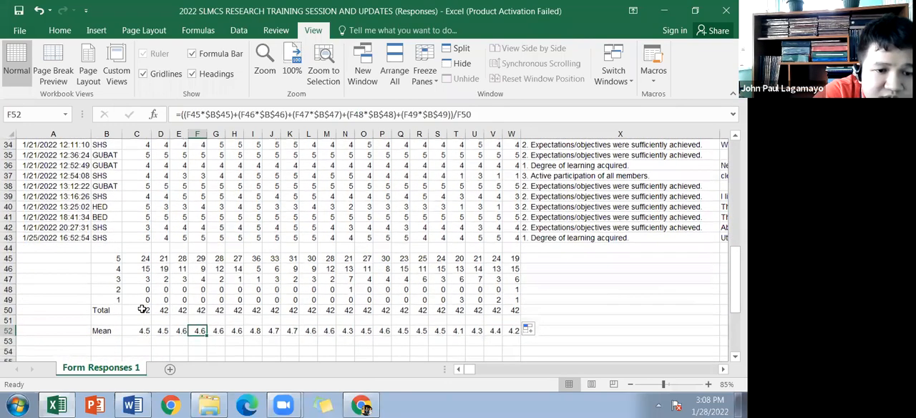
left_click(164, 309)
left_click(172, 309)
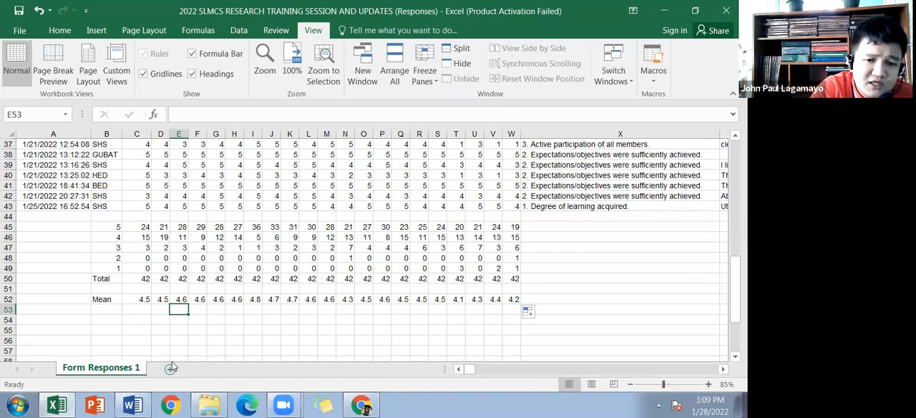
left_click(144, 299)
left_click(164, 301)
left_click_drag(143, 299, 512, 300)
left_click_drag(203, 164, 475, 204)
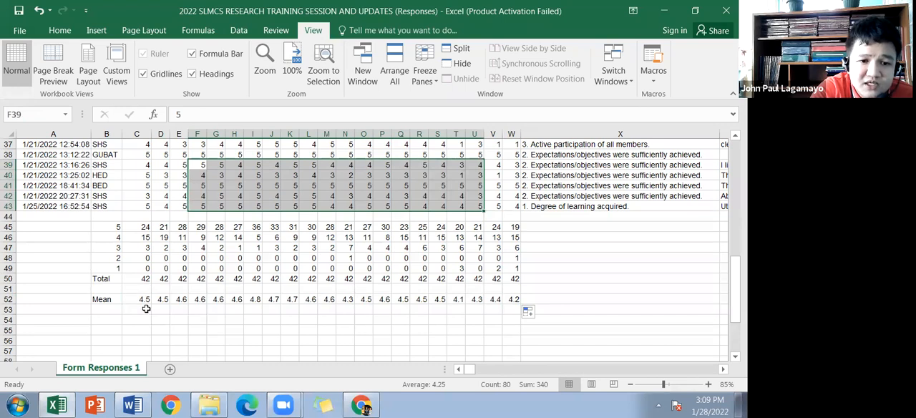
Step: Add a new worksheet and enter 5 in B4 and 1 in C4
left_click(170, 368)
left_click(83, 181)
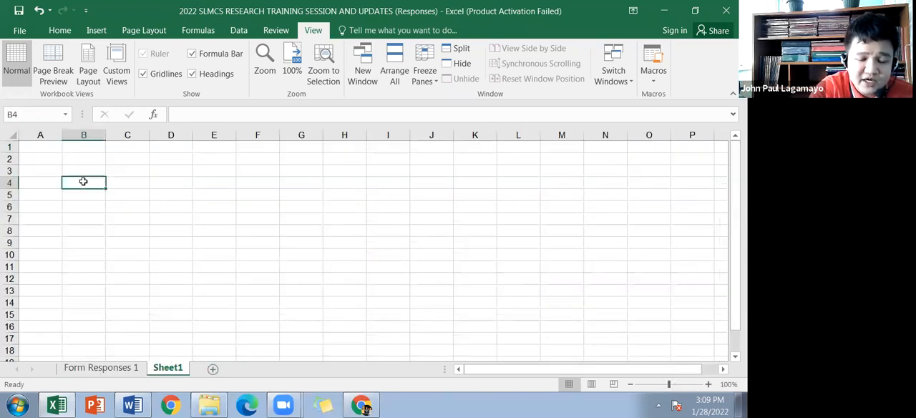
type("5")
key("Tab")
type("1")
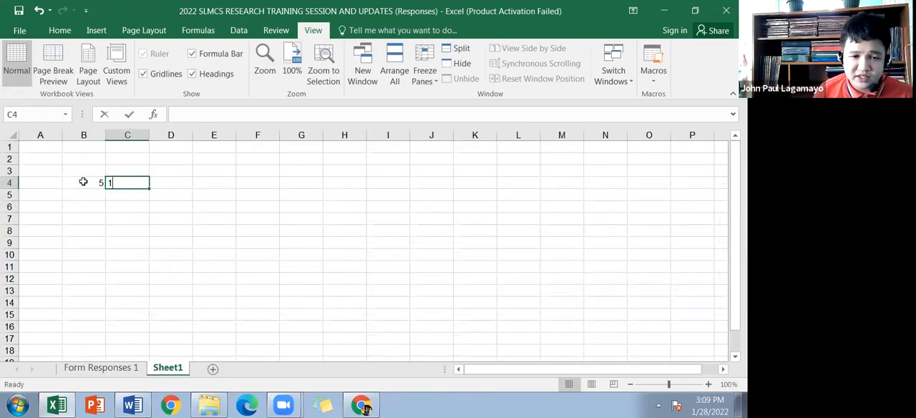
key("Tab")
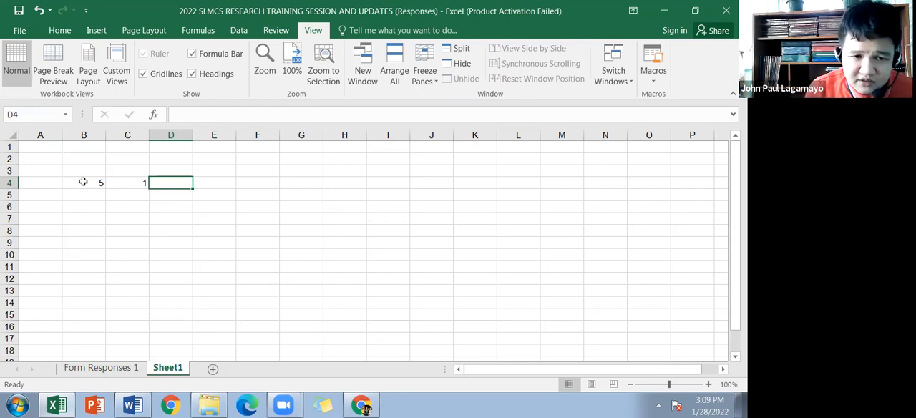
Step: Continue row 4 with 4 in D4, 5 in E4 and 0.8 in F4
key("Left")
key("Left")
key("Right")
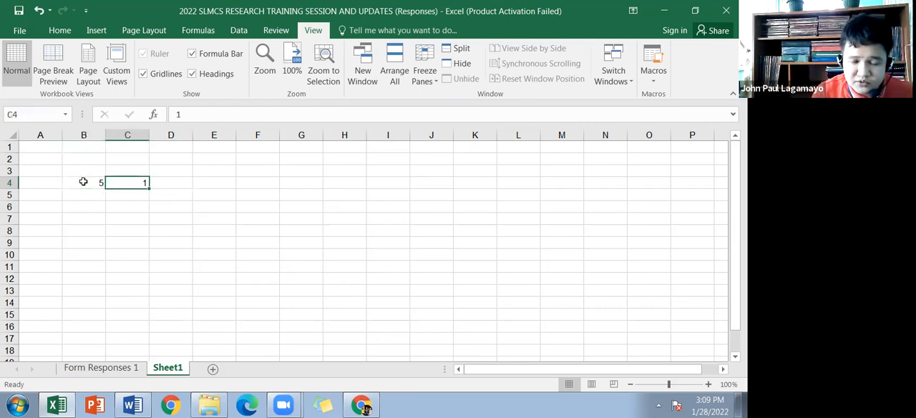
key("Right")
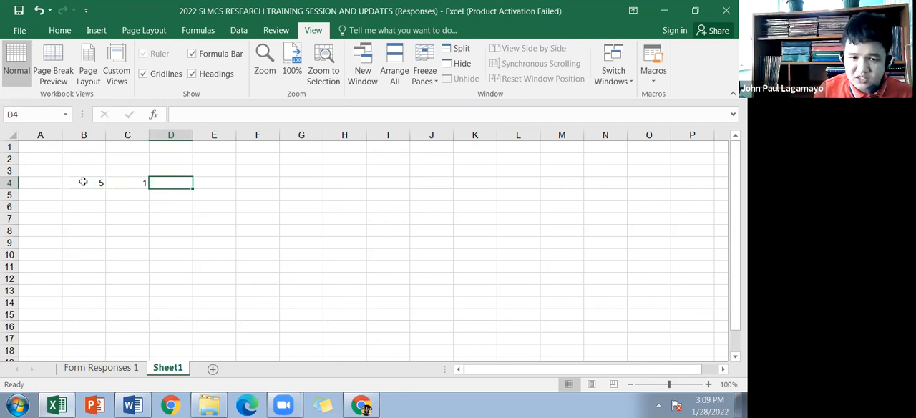
type("4")
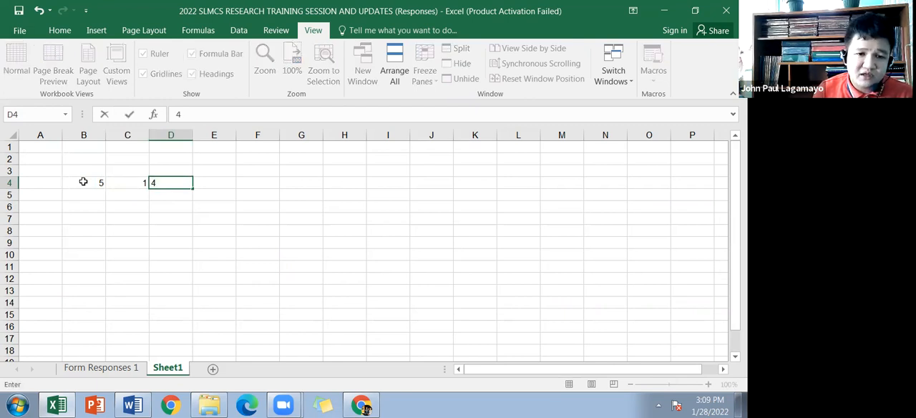
key("Right")
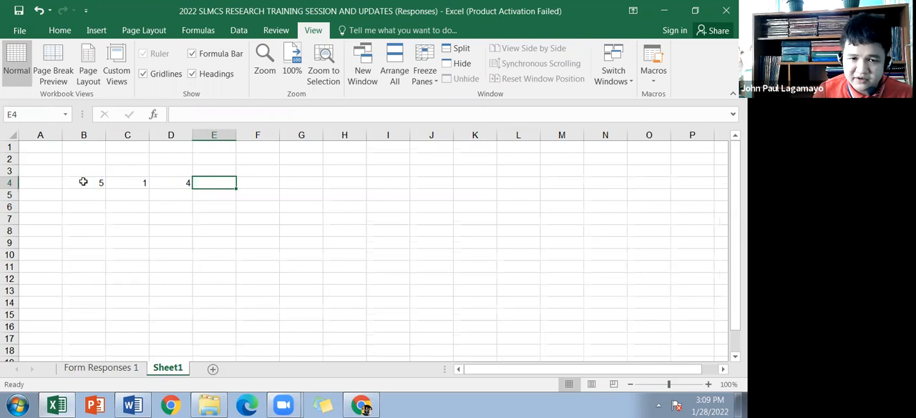
type("5")
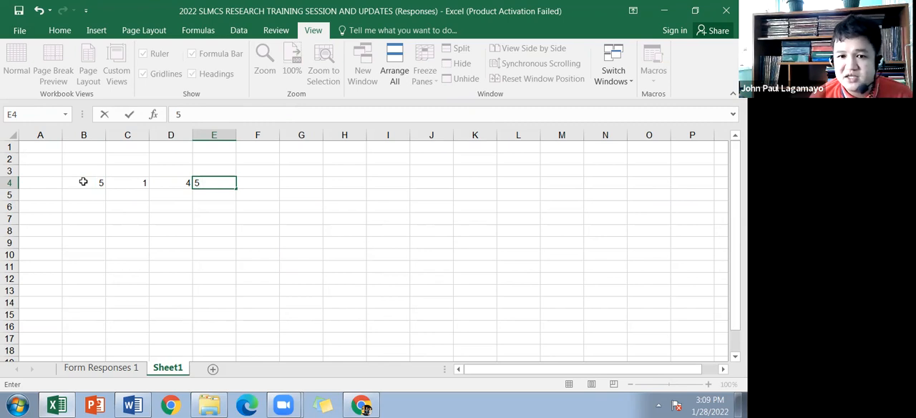
key("Tab")
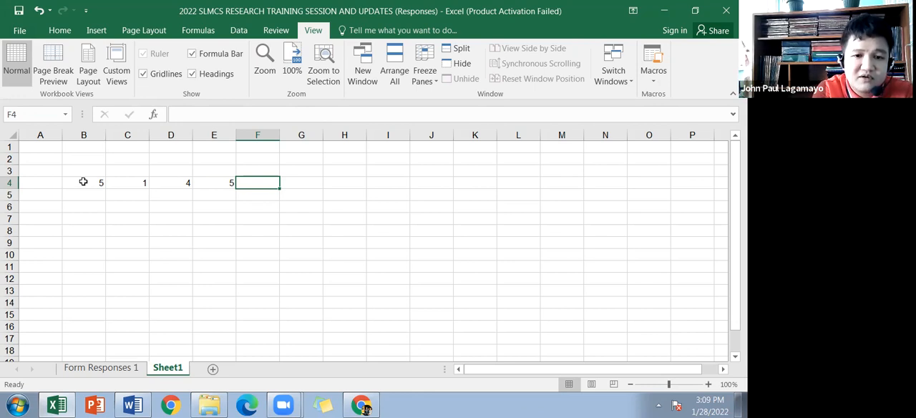
type("0.8")
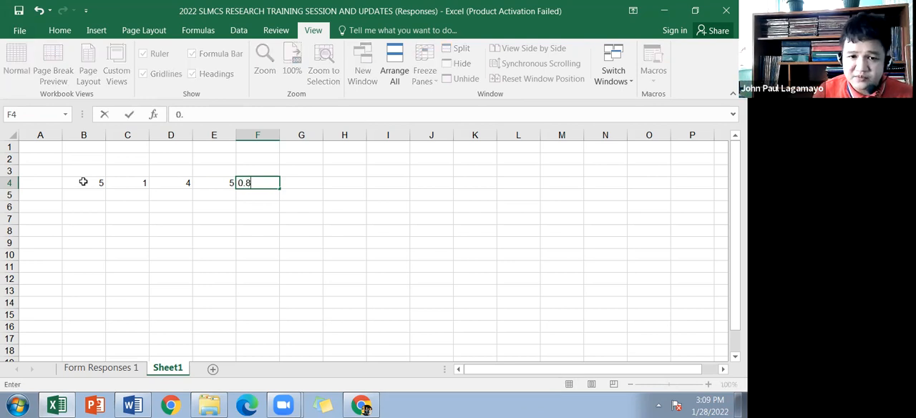
key("Return")
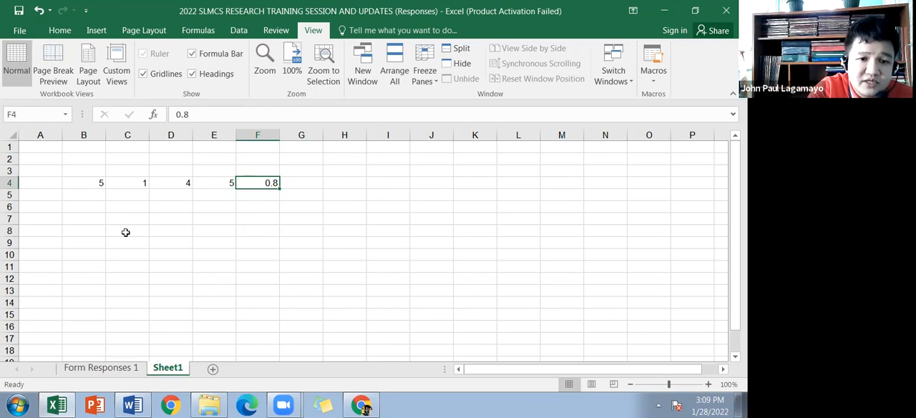
Step: Enter the first scale range with lower limit 1 in D7 and upper limit 1.80 in E7
left_click(165, 222)
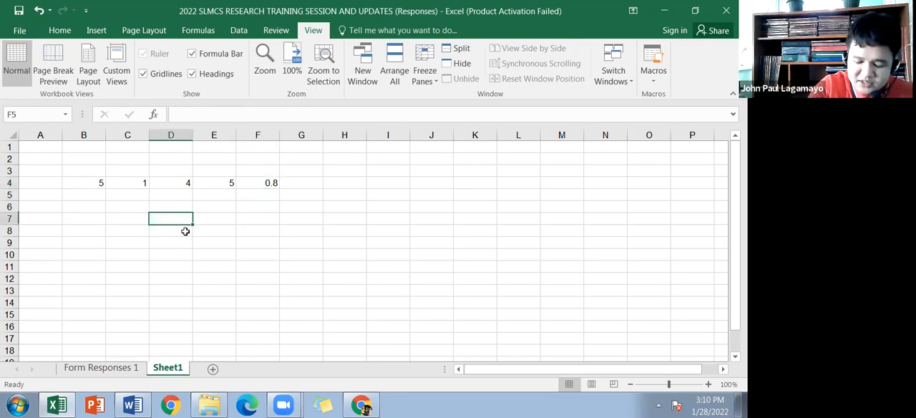
type("1")
key("Tab")
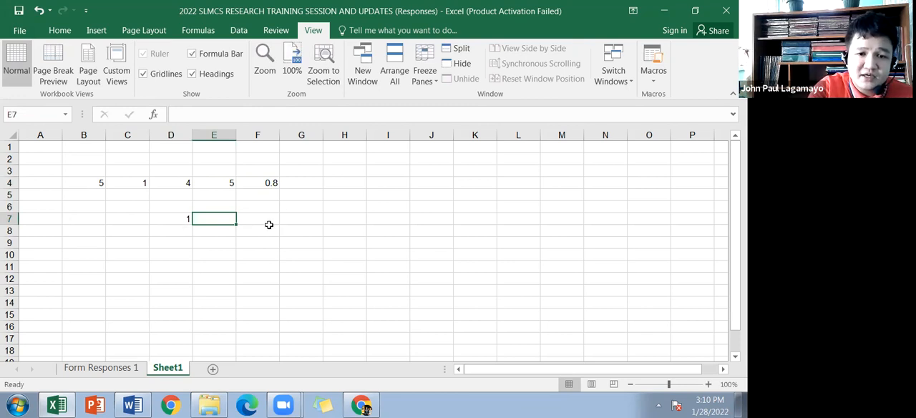
left_click(270, 183)
left_click(206, 218)
type("1.80")
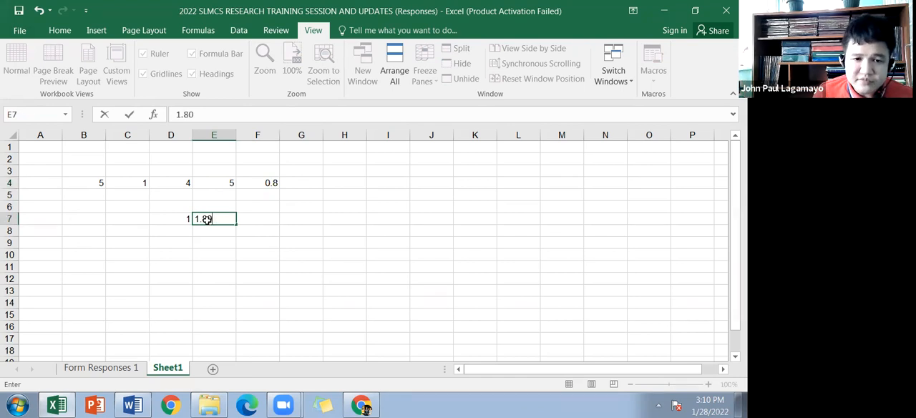
key("Return")
left_click(222, 219)
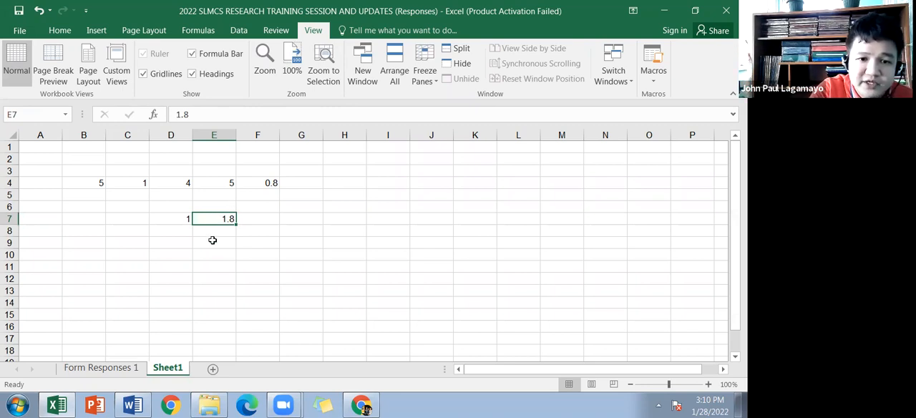
Step: Enter the remaining upper limits 2.6, 3.4, 4.2 and 5.00 in cells E8 to E11
key("Return")
type("2")
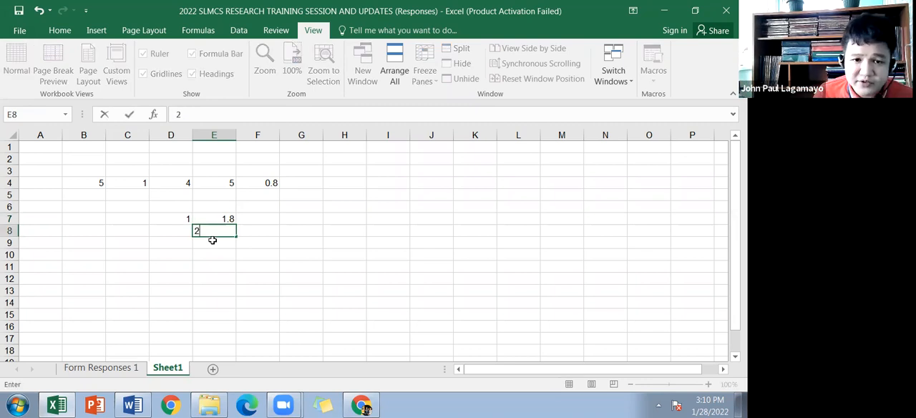
type(".6")
key("Return")
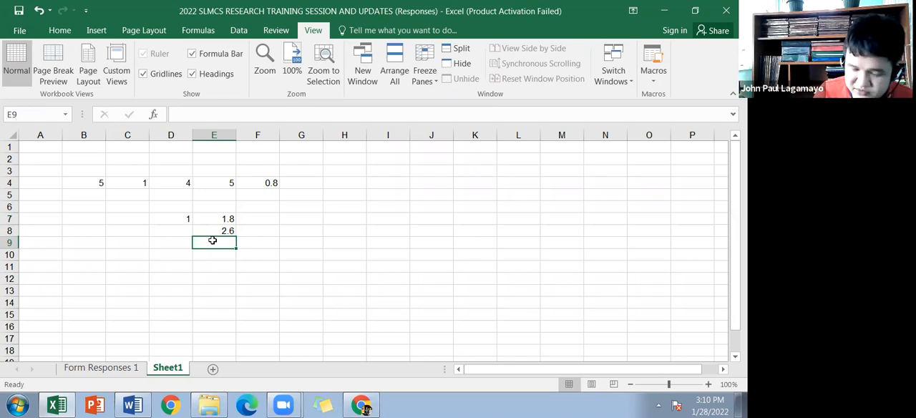
type("3.4")
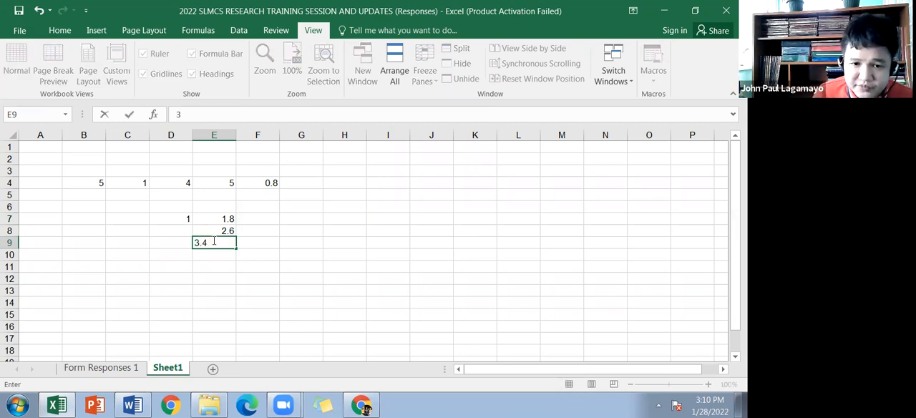
key("Return")
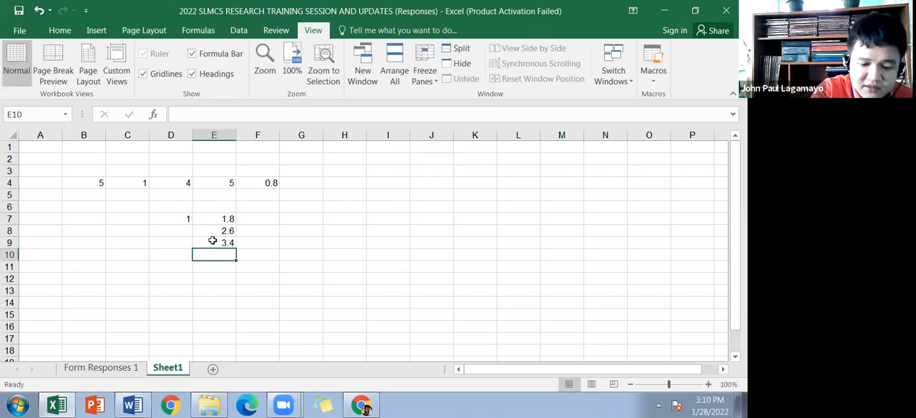
type("4")
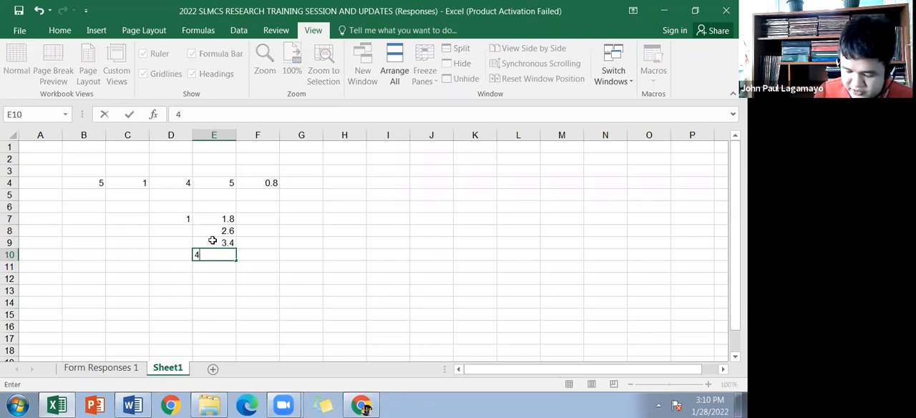
type(".2")
key("Return")
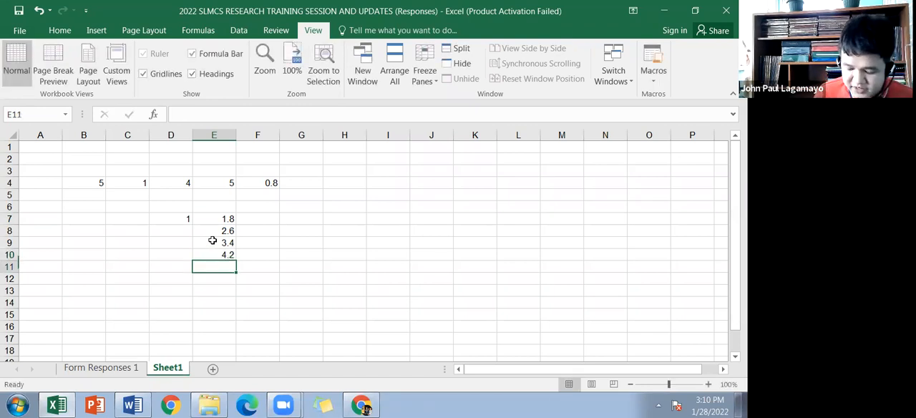
type("5.00")
key("Return")
Step: Enter 1.81 in D8 as the lower limit of the second range
key("Up")
key("Up")
key("Left")
key("Up")
key("Up")
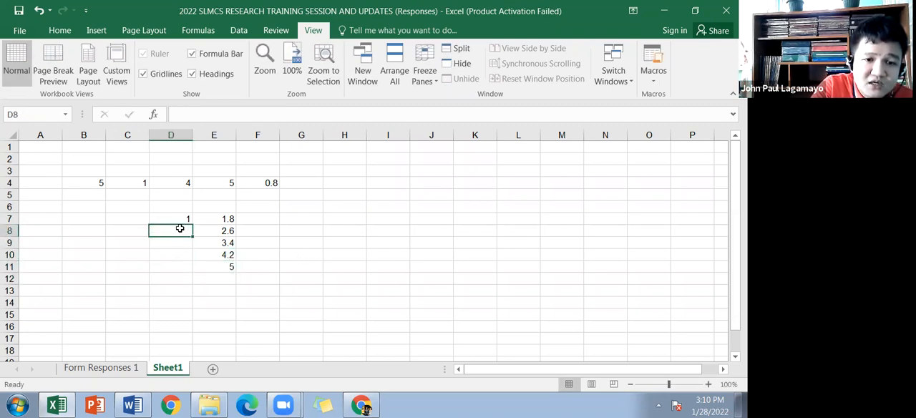
left_click(223, 218)
left_click(180, 239)
left_click(179, 233)
type("1.81")
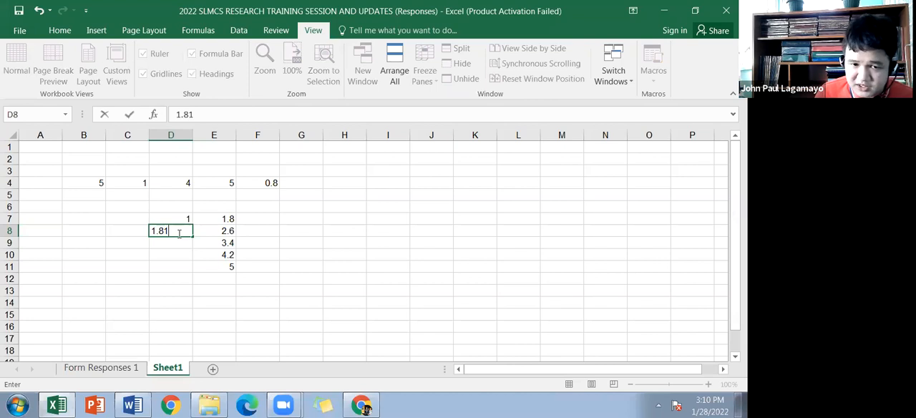
key("Return")
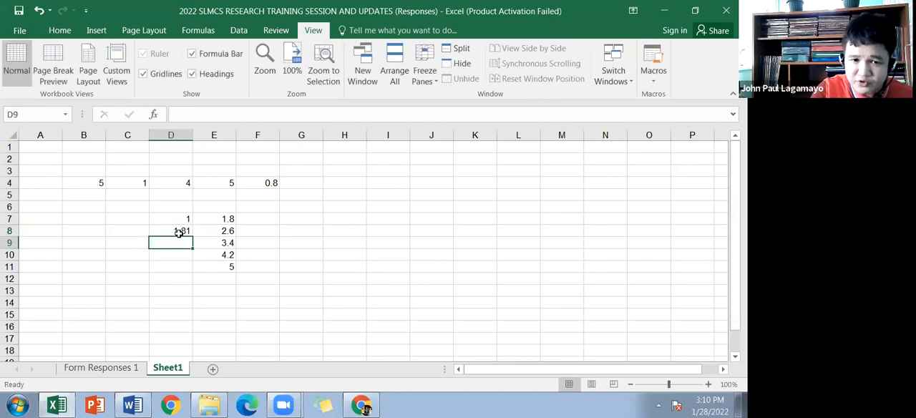
Step: Enter the lower limits 2.61, 3.41 and 4.21 in cells D9 to D11
left_click(229, 235)
left_click(179, 244)
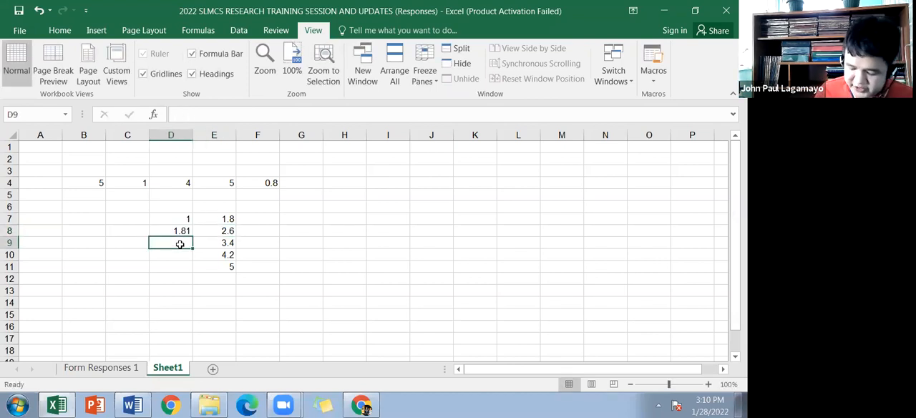
type("2.61")
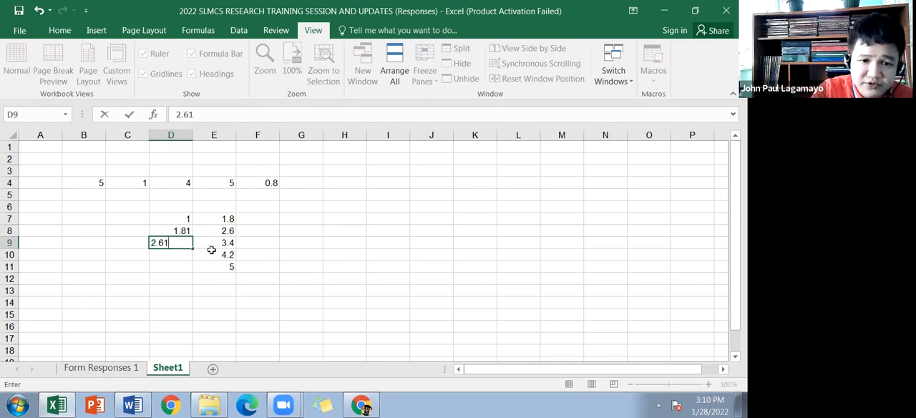
left_click(213, 247)
left_click(190, 256)
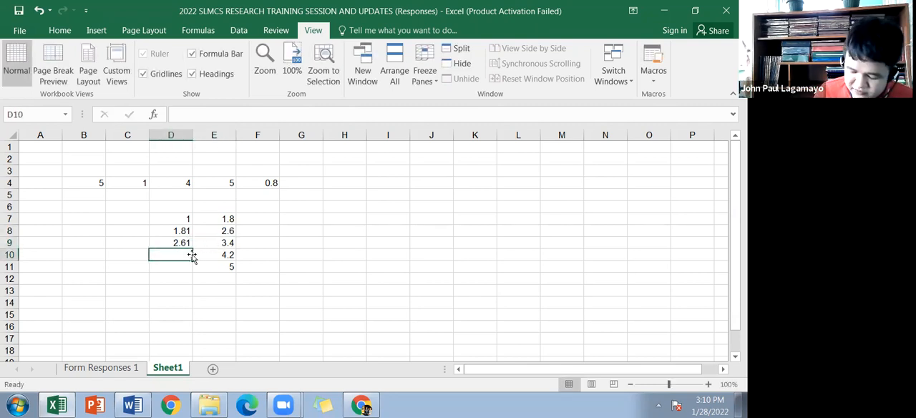
type("3.41")
left_click(167, 265)
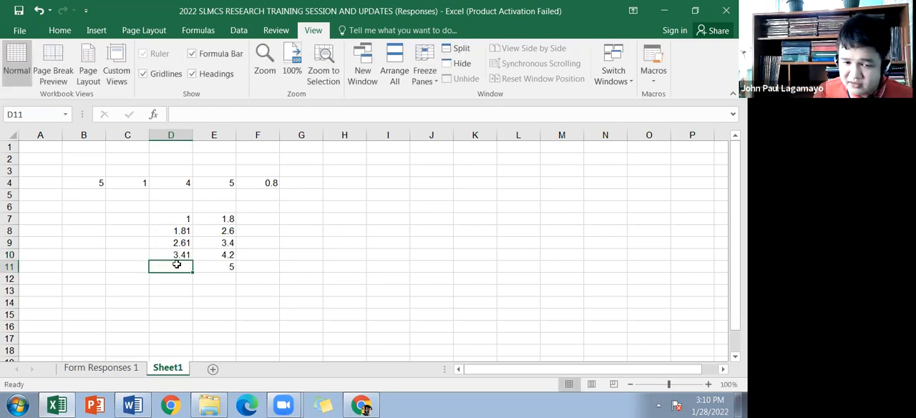
type("4.21")
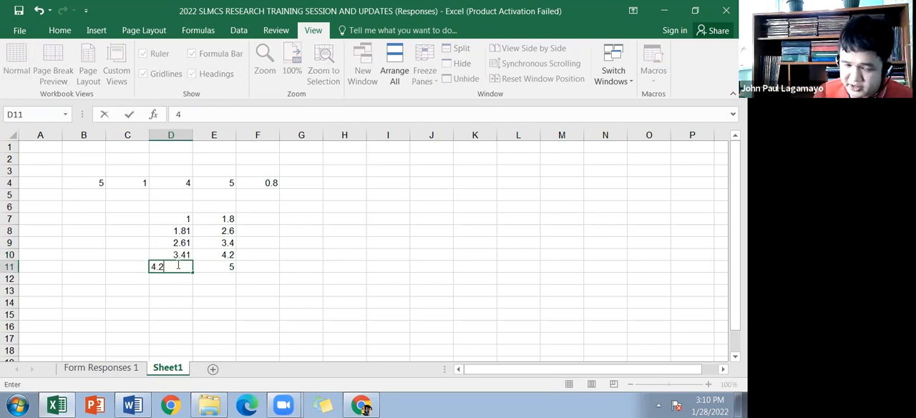
left_click(179, 259)
Step: Format the scale limits in D7:E11 to show two decimal places
left_click_drag(184, 216, 222, 266)
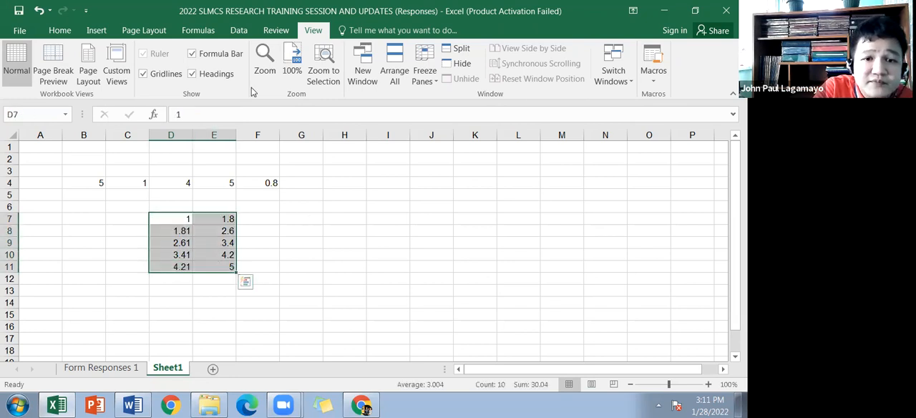
left_click(133, 64)
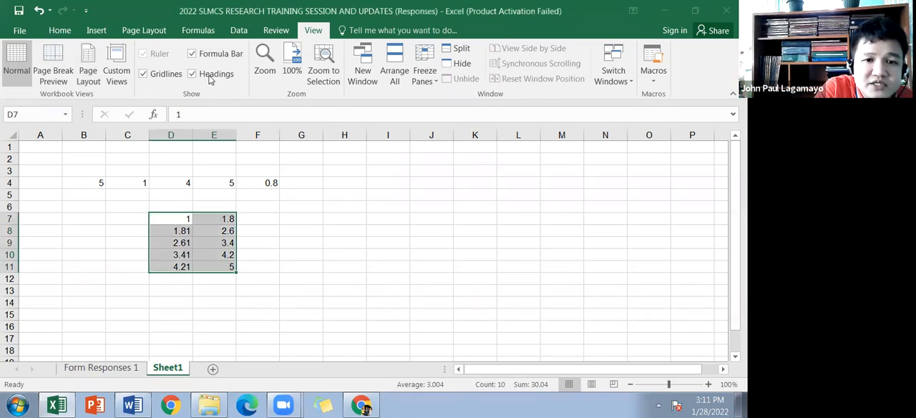
left_click(428, 74)
left_click(413, 74)
left_click(413, 74)
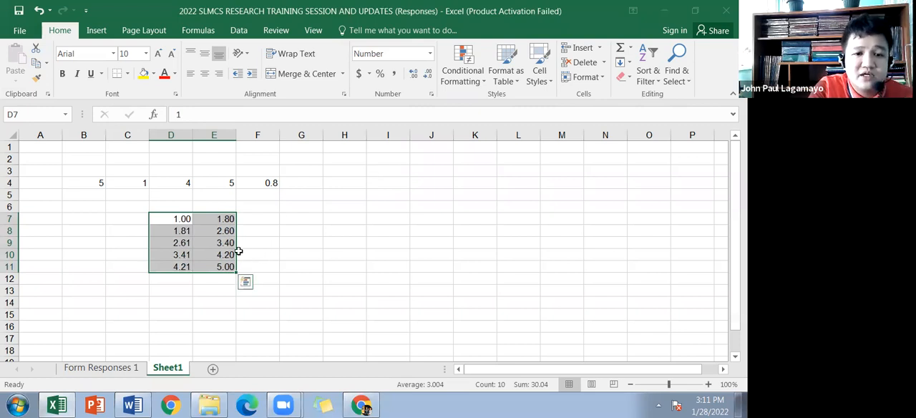
left_click(254, 220)
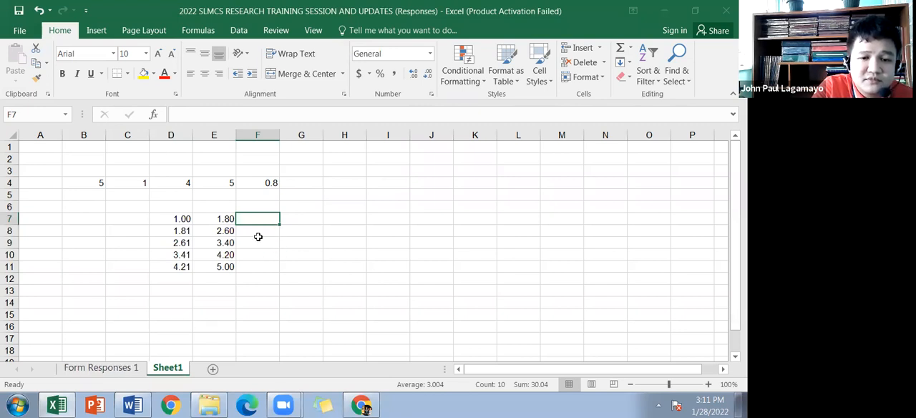
Step: Check the Form Responses 1 sheet and switch to the evaluation form in Chrome to read the verbal descriptions of ratings 5 to 1
left_click(129, 368)
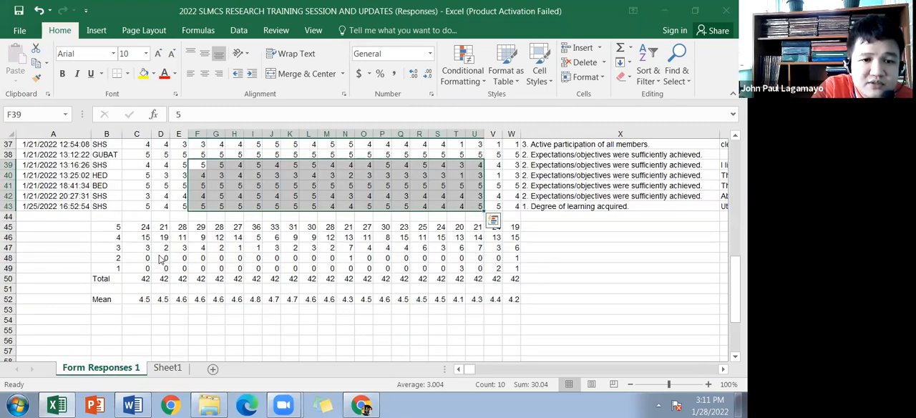
scroll(202, 224, "up", 10)
scroll(201, 226, "down", 2)
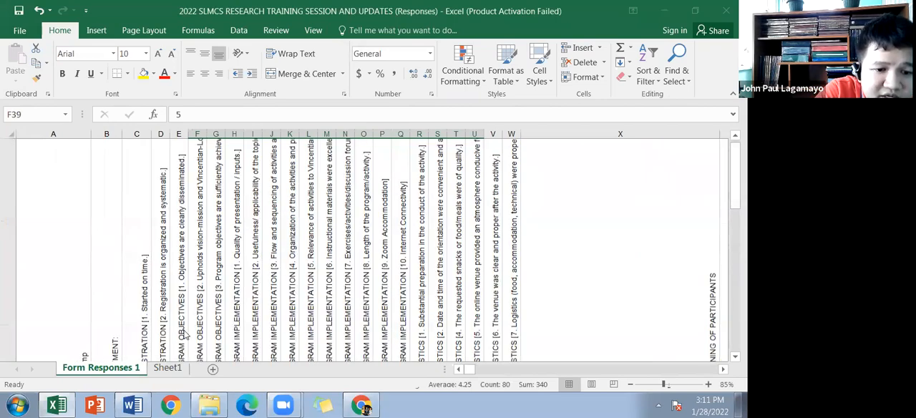
scroll(360, 406, "up", 2)
left_click(361, 406)
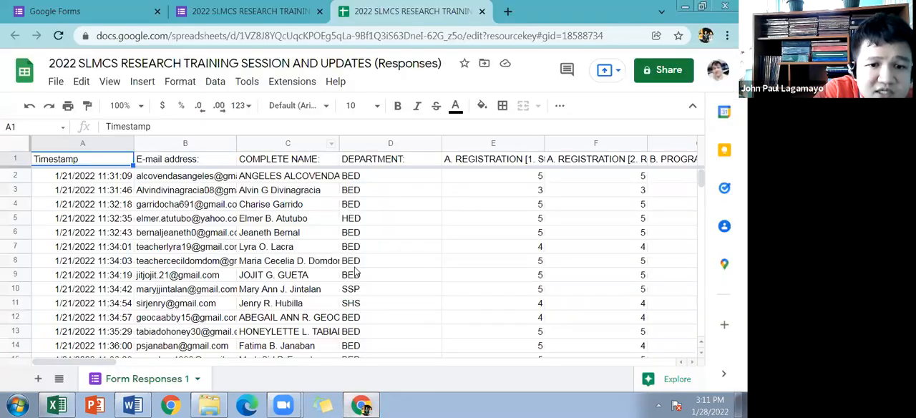
left_click(249, 13)
left_click(293, 110)
scroll(244, 290, "down", 5)
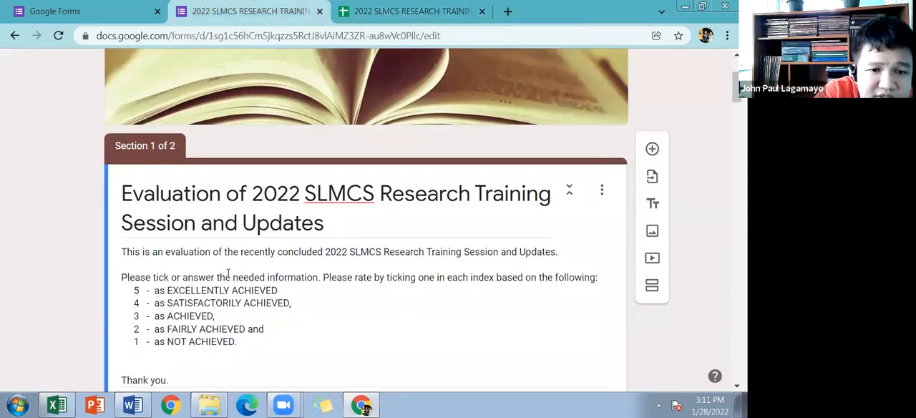
scroll(223, 270, "up", 2)
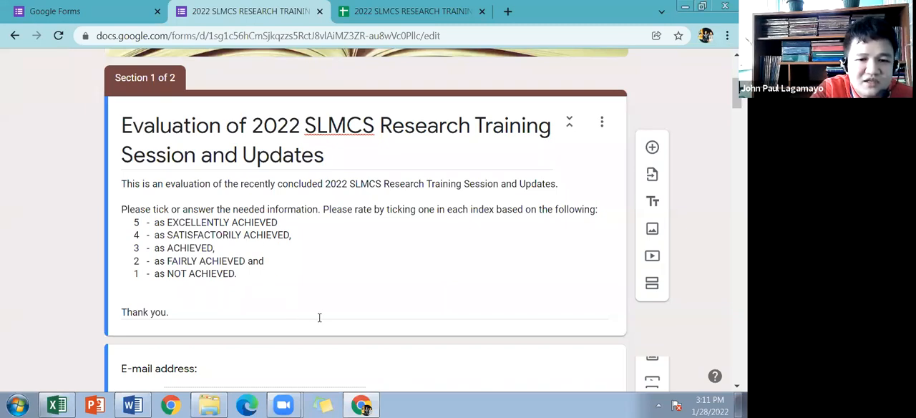
Step: Switch back to Excel and enter "Not Achieved" in F7 of Sheet1 as the interpretation of the first range
left_click(59, 406)
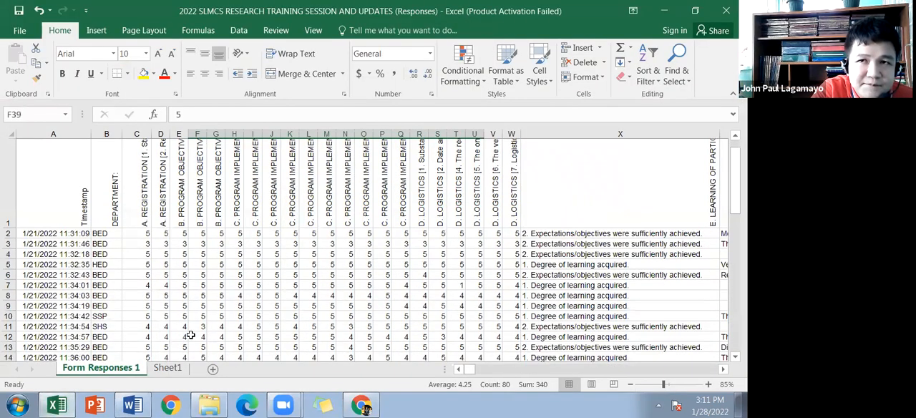
scroll(191, 335, "down", 2)
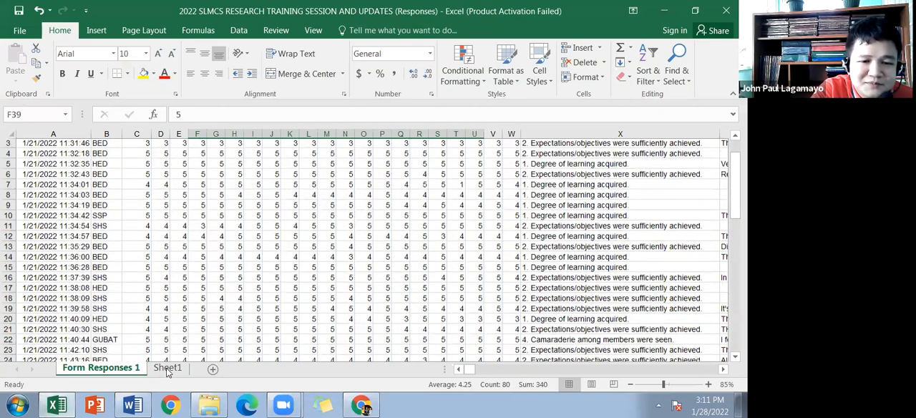
scroll(182, 350, "down", 3)
scroll(215, 285, "up", 1)
left_click(168, 368)
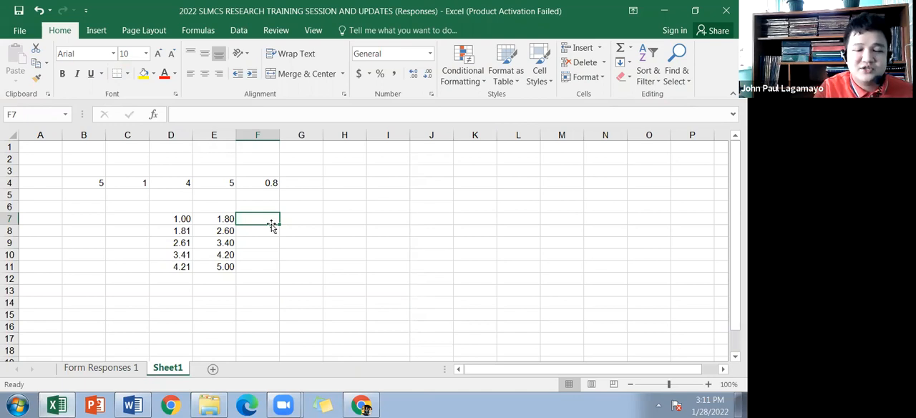
type("Not")
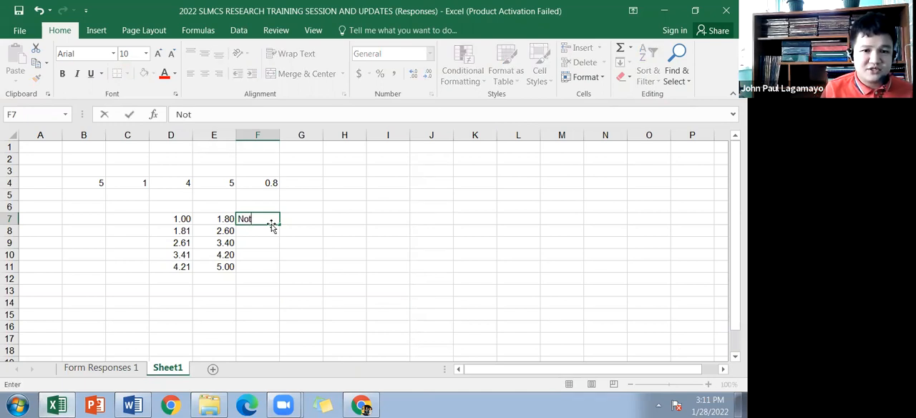
type(" Achieved")
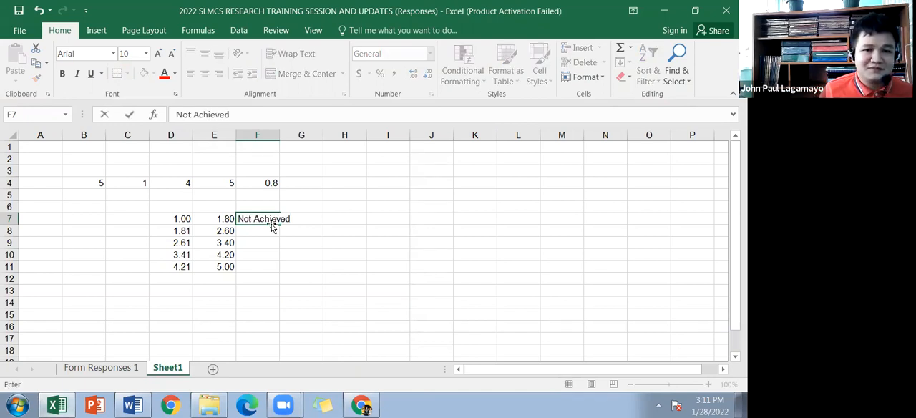
key("Return")
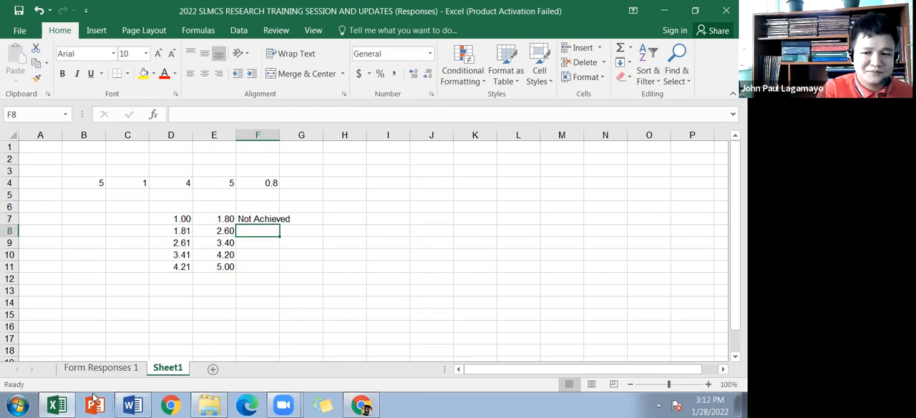
Step: Check the rating descriptions in the Chrome evaluation form, and enter "Fairly Achieved" in F8 of Sheet1 in Excel
key("alt+Tab")
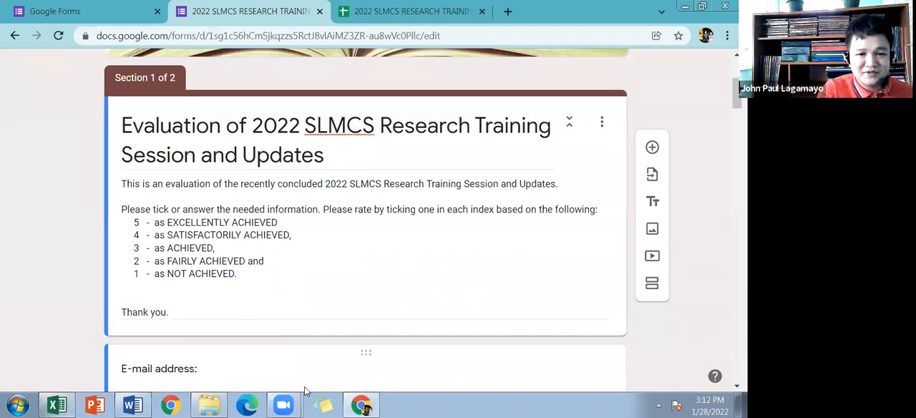
left_click(57, 405)
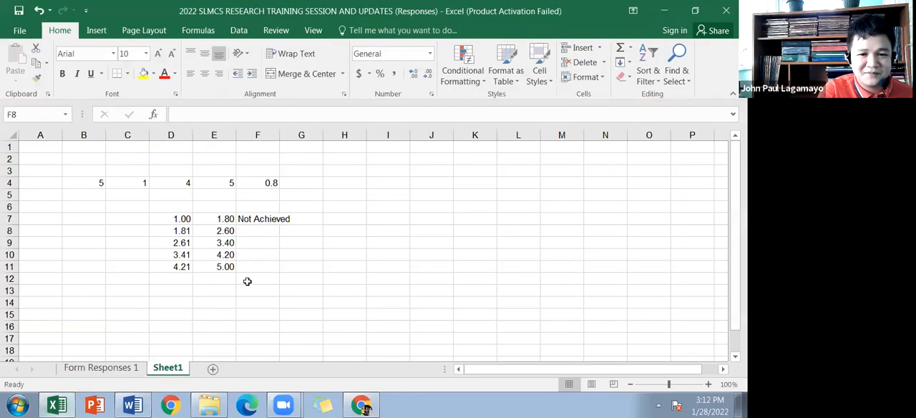
left_click(256, 234)
type("Fairly Achieved")
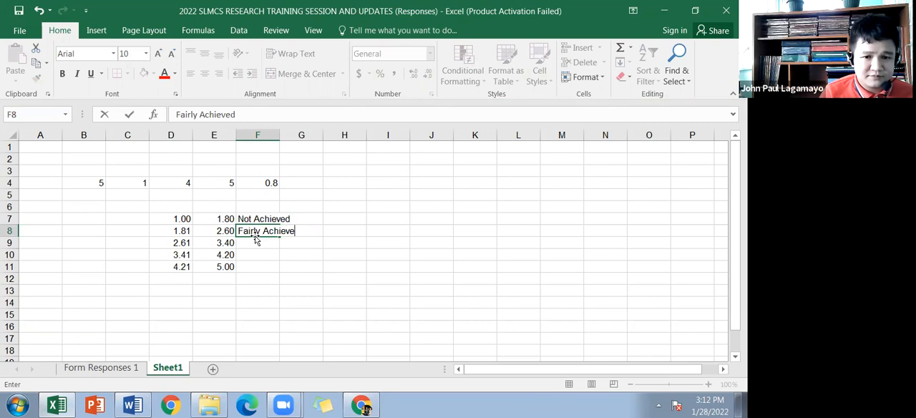
key("Return")
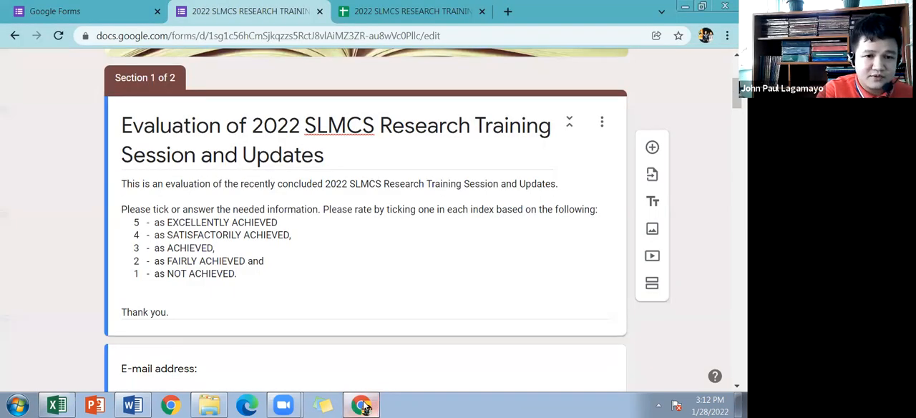
Step: Recheck the evaluation form's rating descriptions and enter "Achieved" in F9 for the third range
left_click(362, 404)
left_click(361, 404)
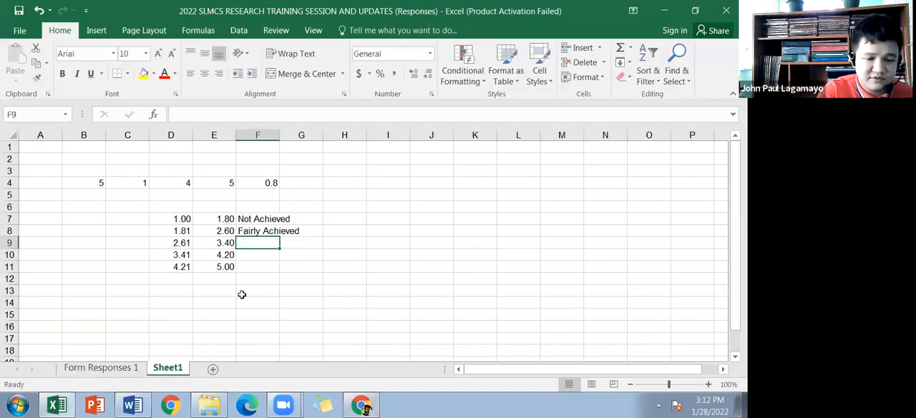
type("Achieved")
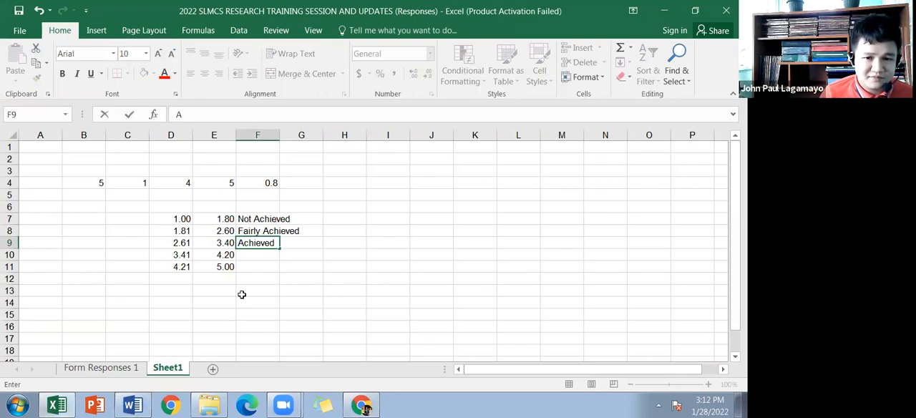
key("BackSpace")
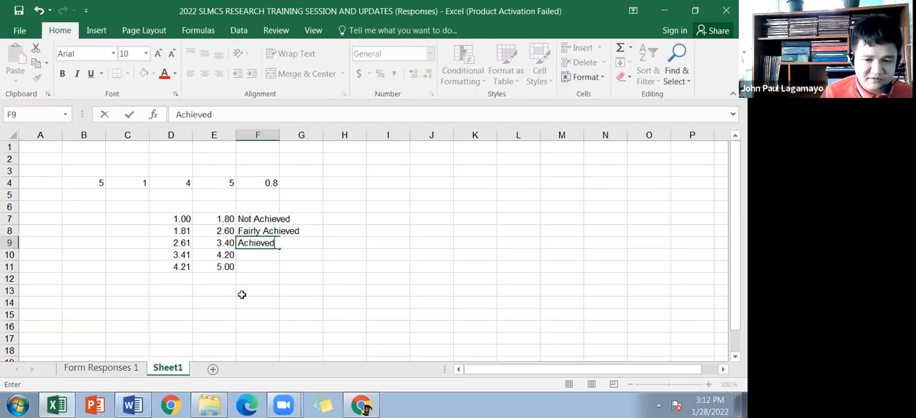
key("Return")
Step: Enter "Satisfactorily Achieved" in F10 as the interpretation of the fourth range
type("Sat")
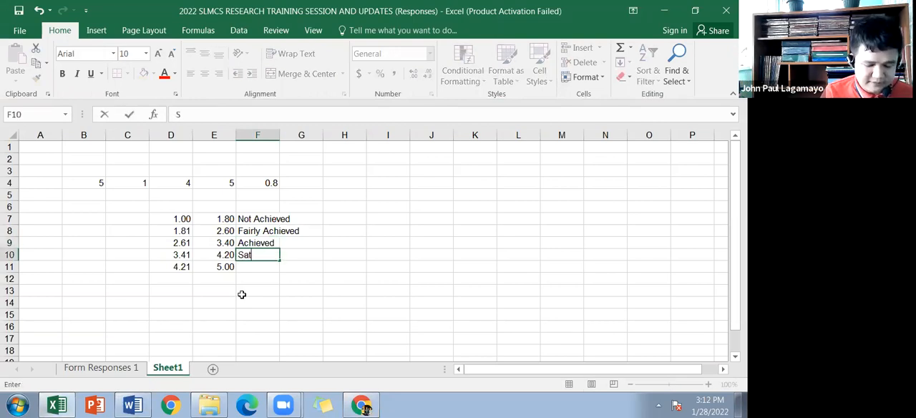
type("isfactorily Achi")
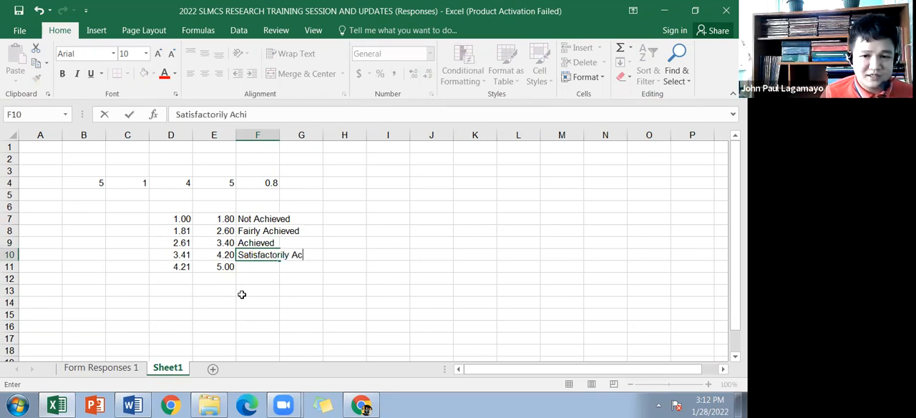
type("eved")
key("Return")
Step: Enter "Excellently Achieved" in F11 as the interpretation of the highest range
type("E")
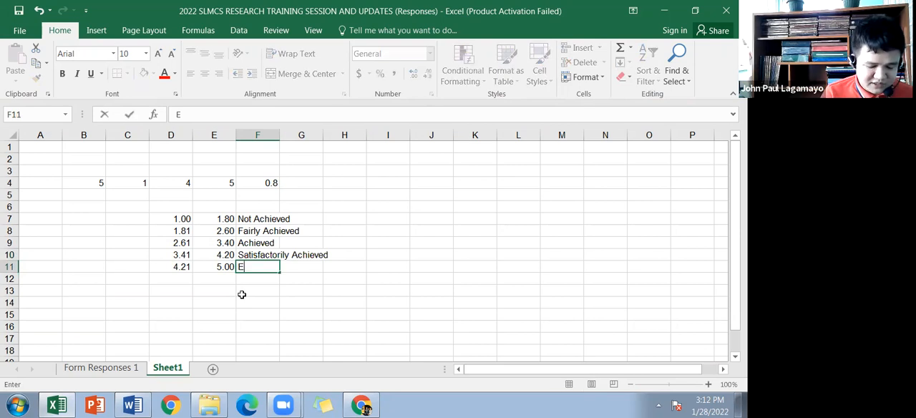
type("xcellently Ac")
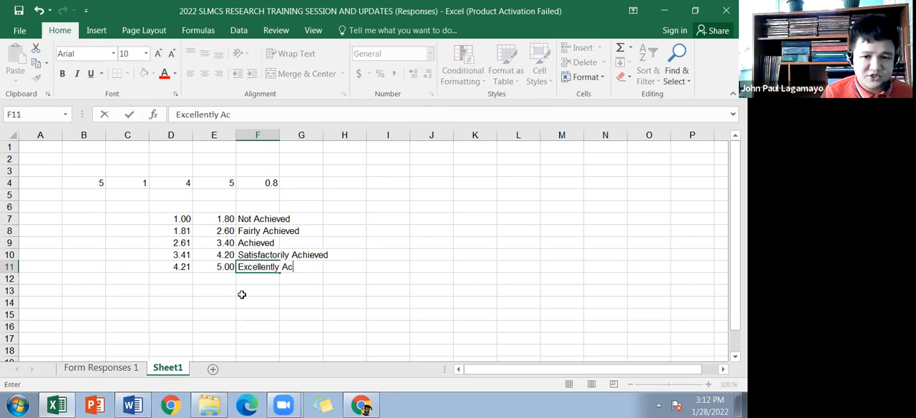
type("hieved")
key("Return")
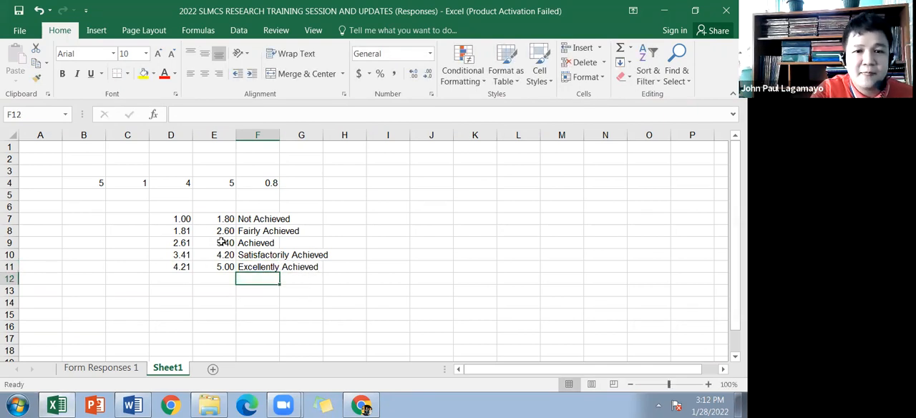
left_click_drag(181, 218, 265, 267)
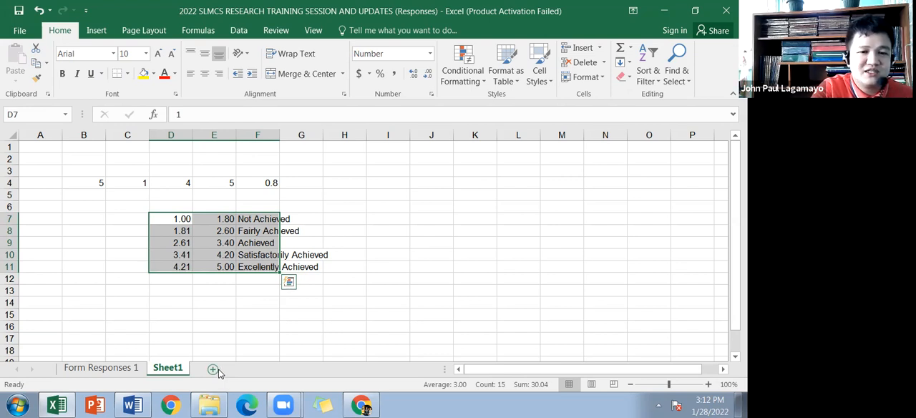
left_click(101, 367)
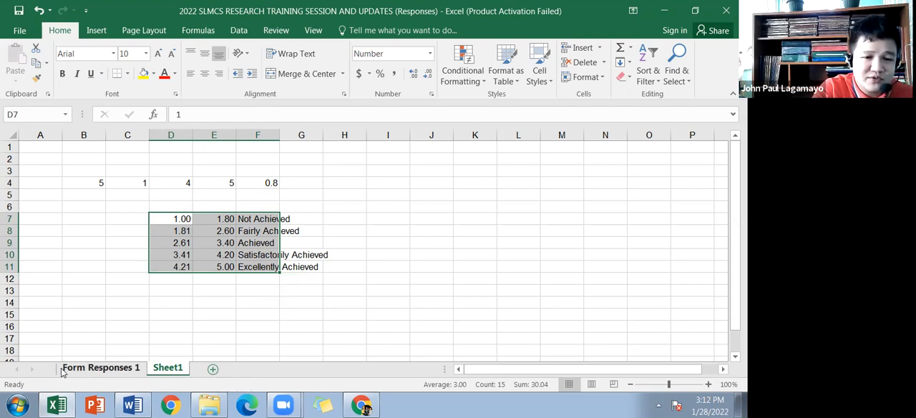
scroll(279, 297, "down", 3)
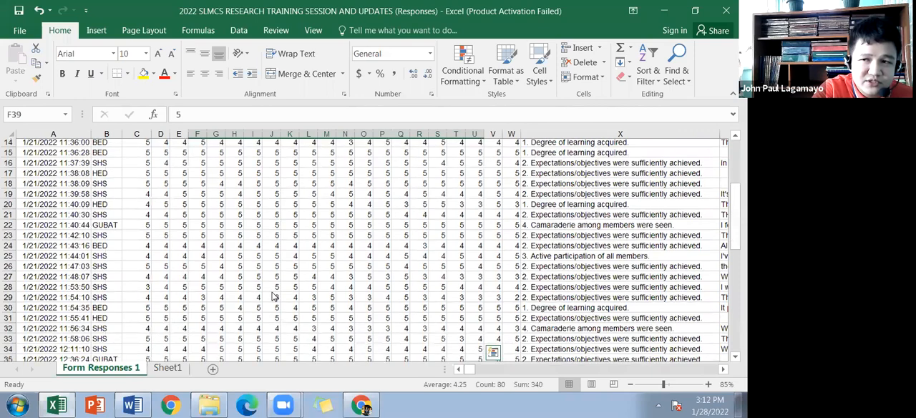
scroll(154, 311, "down", 2)
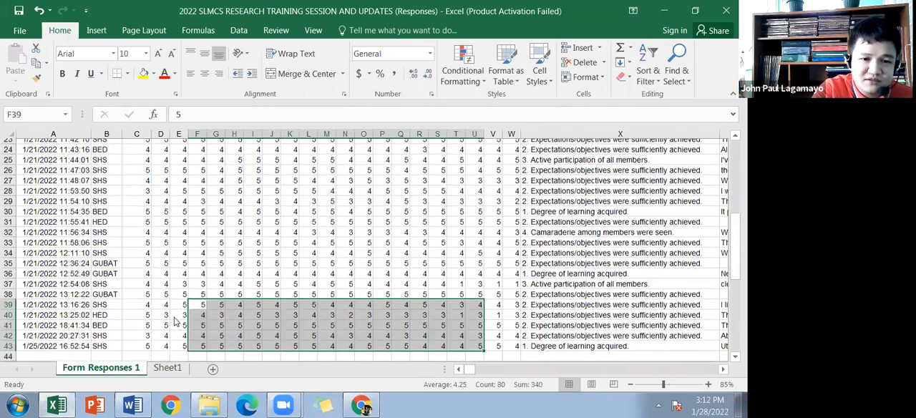
scroll(124, 177, "down", 1)
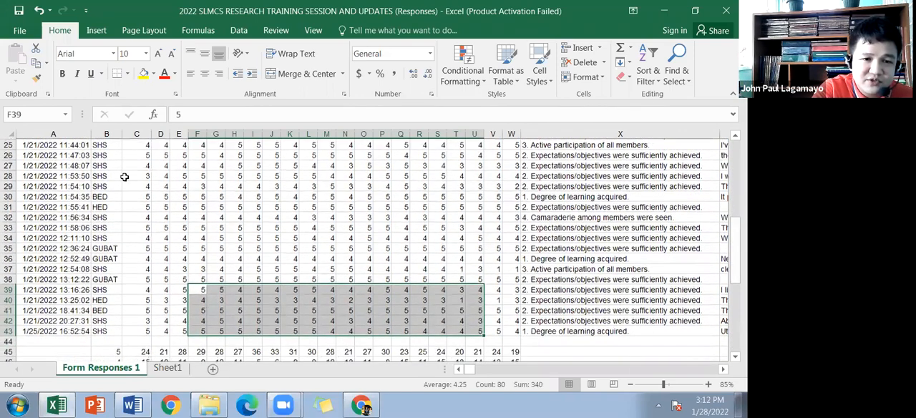
Step: Add a new worksheet and enter the starting values 1, 1.01 and 1.02 in cells B4 to B6
key("shift+F11")
left_click(89, 185)
type("1")
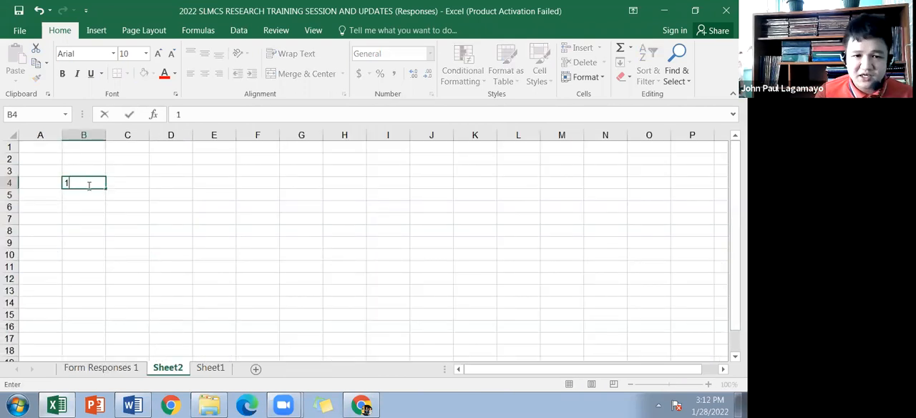
key("Return")
type("1")
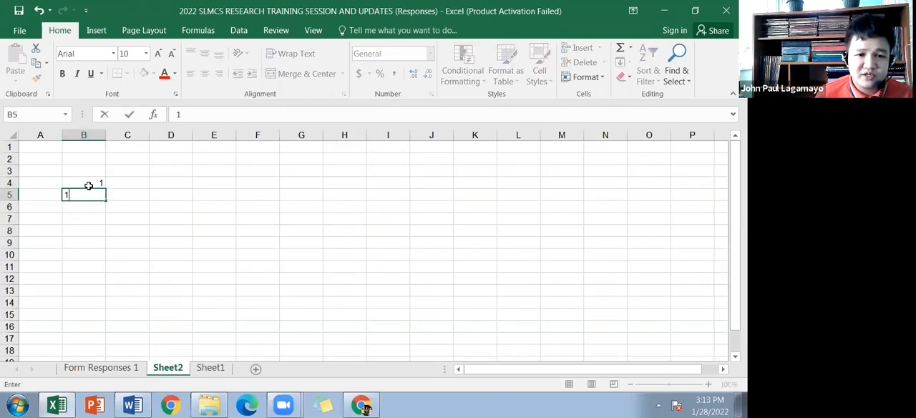
type(".01")
key("Return")
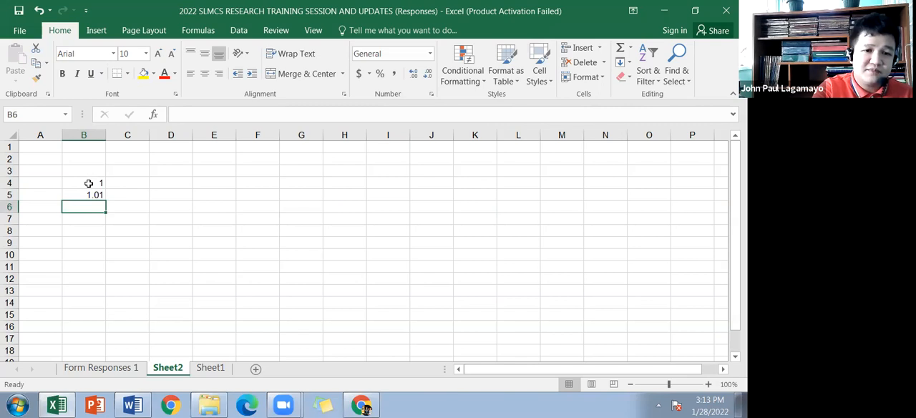
type("1.02")
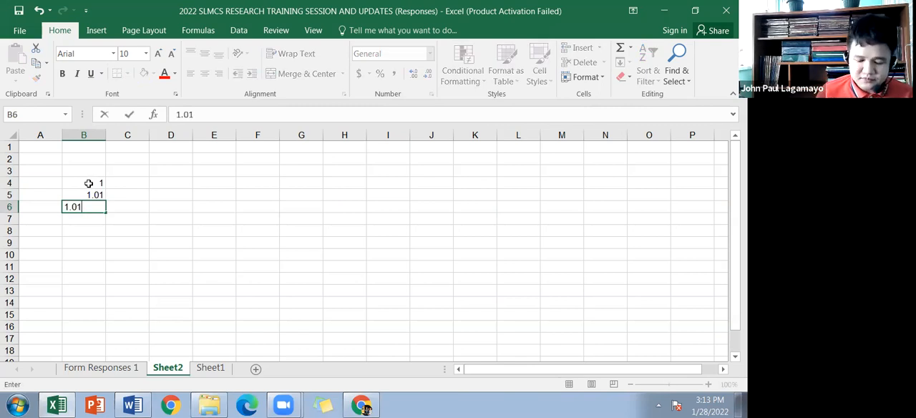
key("Up")
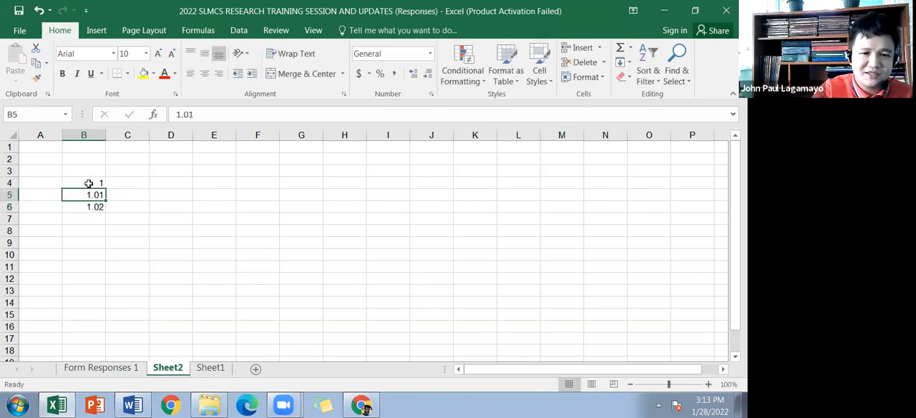
Step: Extend the 0.01-increment series from B4 down to B404
left_click_drag(97, 183, 106, 312)
left_click(103, 216)
left_click_drag(128, 405, 106, 280)
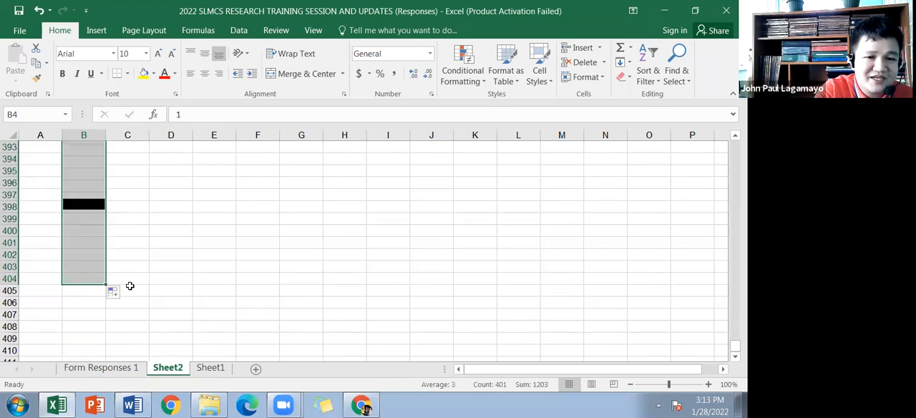
Step: Format the number series in B4:B404 to show two decimal places
scroll(143, 266, "up", 6)
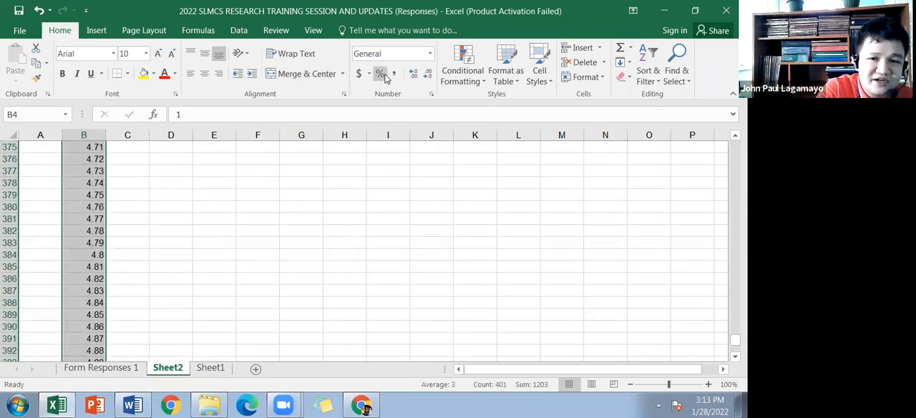
left_click(413, 74)
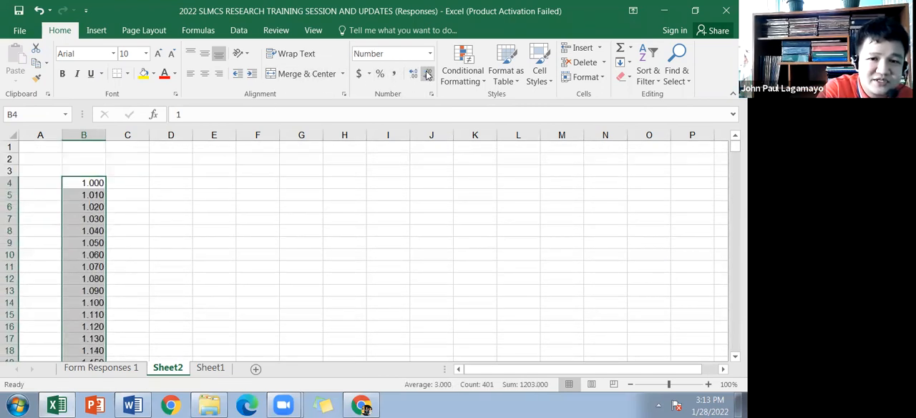
left_click(427, 74)
Step: Enter "Not Achieved" in C4 of Sheet2, matching the first range of the scale table on Sheet1
left_click(130, 184)
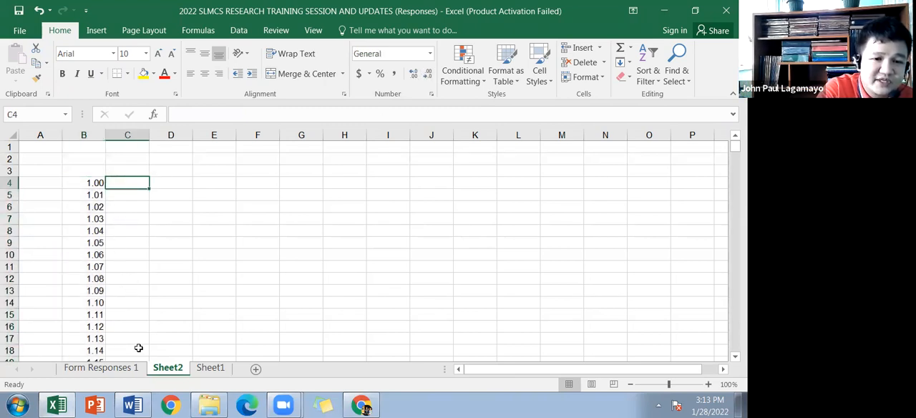
left_click(202, 368)
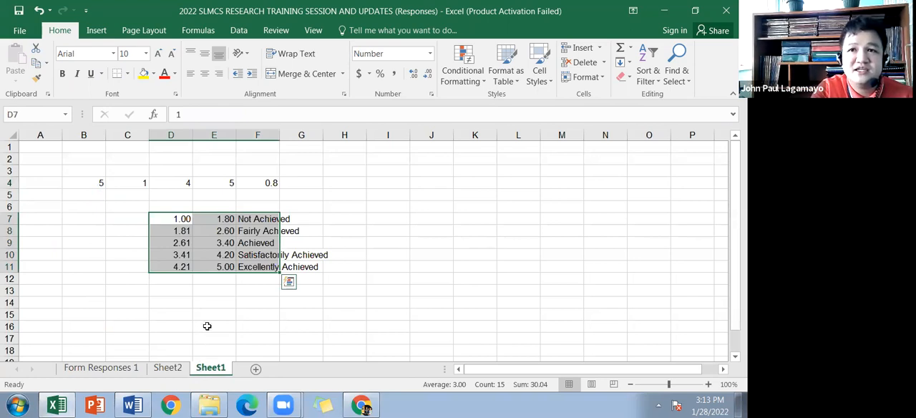
left_click(217, 219)
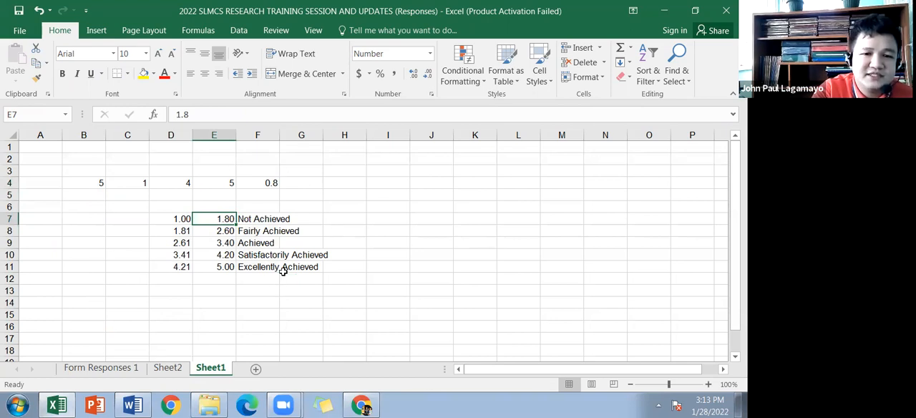
left_click_drag(175, 219, 252, 218)
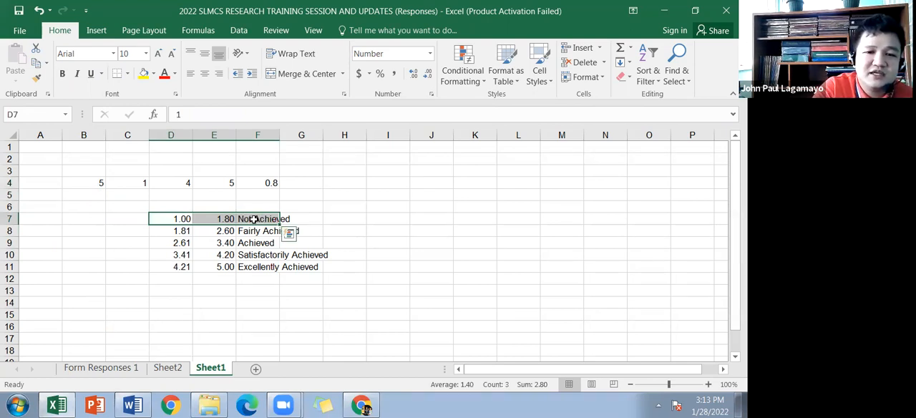
left_click(254, 219)
left_click(179, 368)
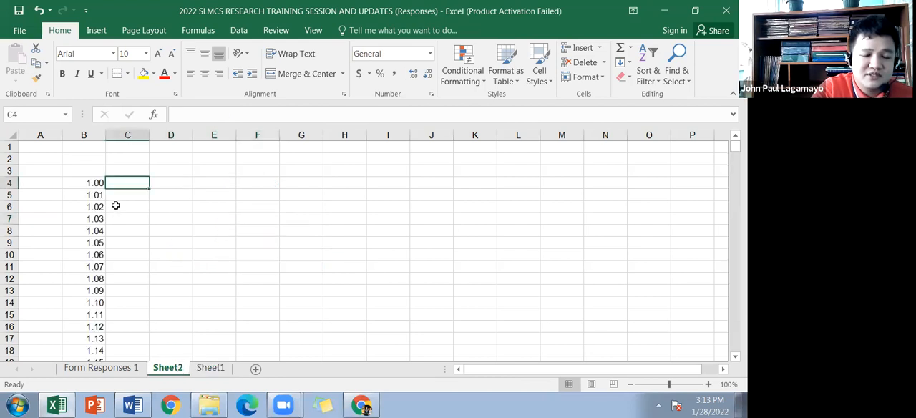
type("Not Ach")
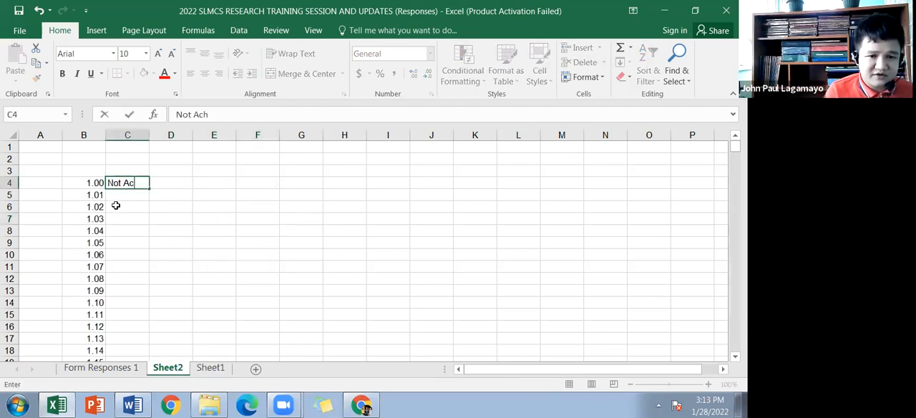
type("ieved")
left_click(123, 205)
Step: Fill "Not Achieved" from C4 down to C84, beside the value 1.80
left_click(129, 184)
left_click_drag(149, 189, 145, 268)
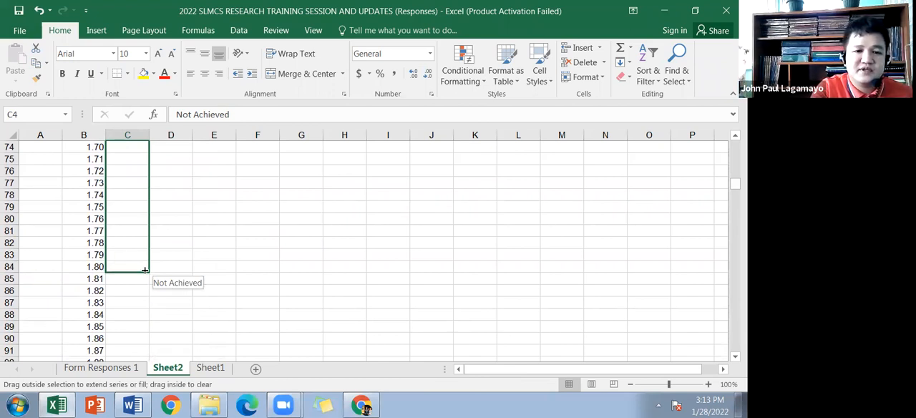
left_click_drag(144, 270, 144, 270)
Step: Check the second range on Sheet1 and enter "Fairly Achieved" in C85 of Sheet2, beside 1.81
left_click(127, 277)
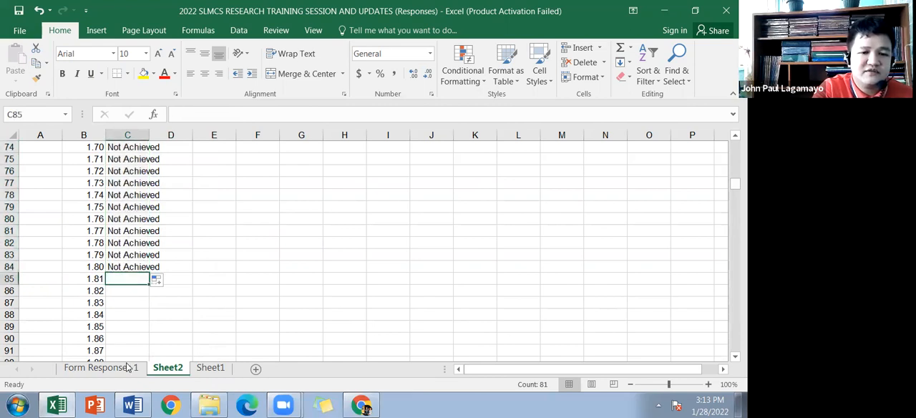
left_click(209, 368)
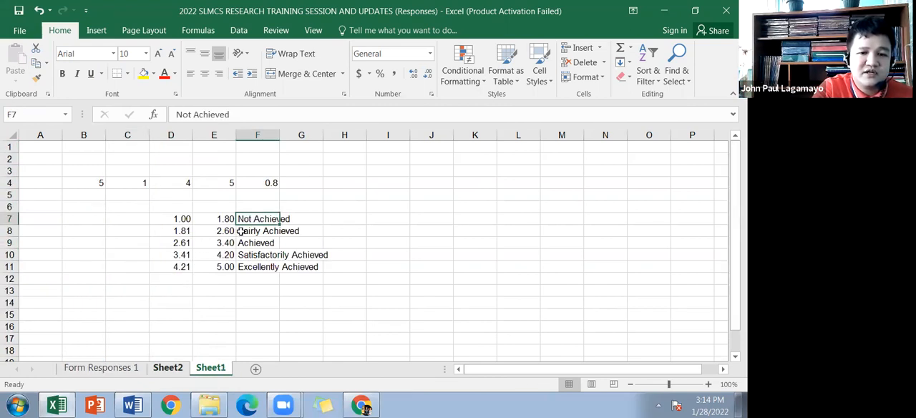
left_click(173, 366)
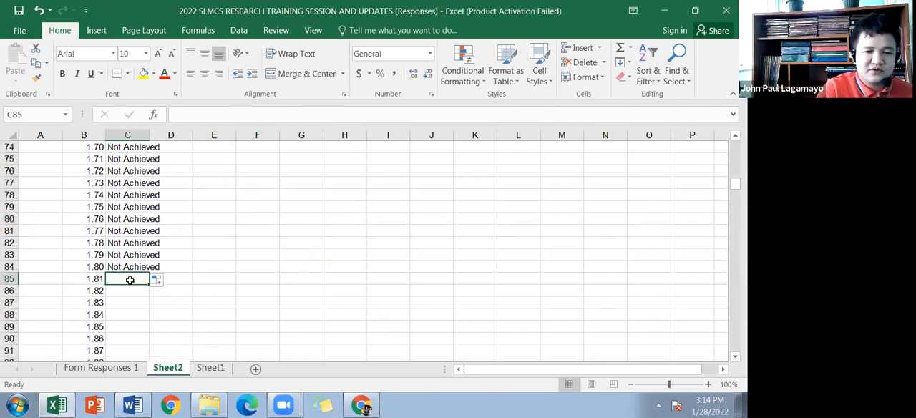
type("Fai")
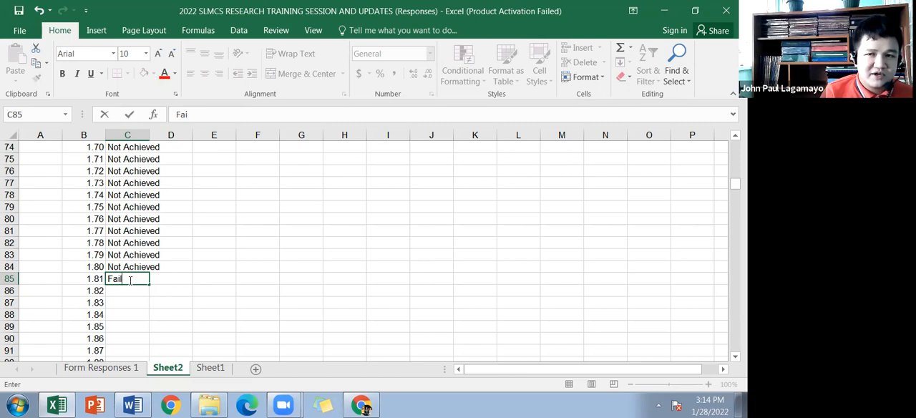
type("rly Achieved")
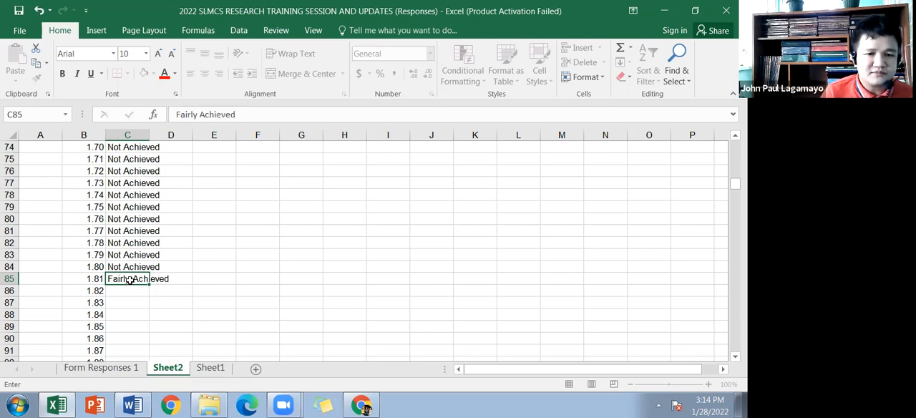
key("Return")
Step: Fill "Fairly Achieved" from C85 down to C164, beside the value 2.60
left_click(132, 279)
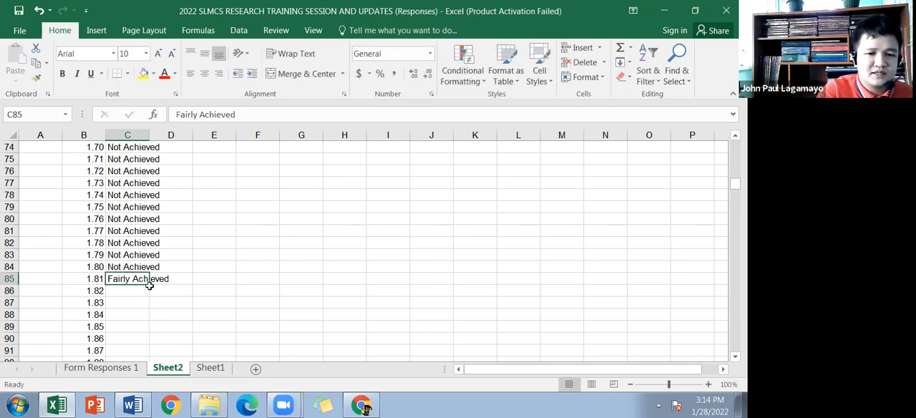
left_click_drag(148, 283, 147, 354)
left_click(212, 367)
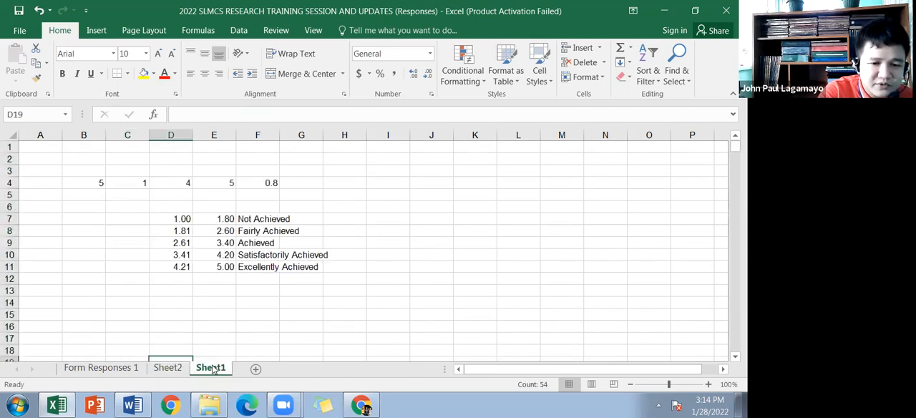
left_click(167, 368)
scroll(143, 283, "down", 3)
left_click(136, 243)
mouse_move(148, 249)
left_mouse_down()
mouse_move(149, 355)
mouse_move(137, 244)
left_mouse_up()
Step: Enter "Achieved" in C165 of Sheet2 as the interpretation beside 2.61
left_click(130, 255)
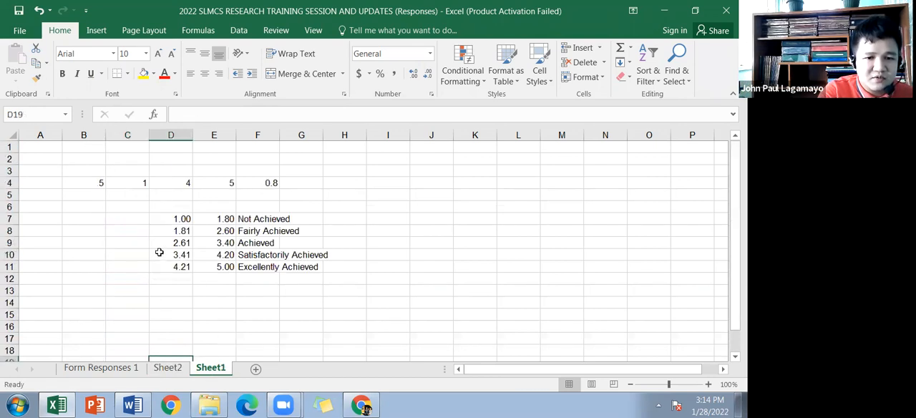
left_click(168, 368)
type("Ach")
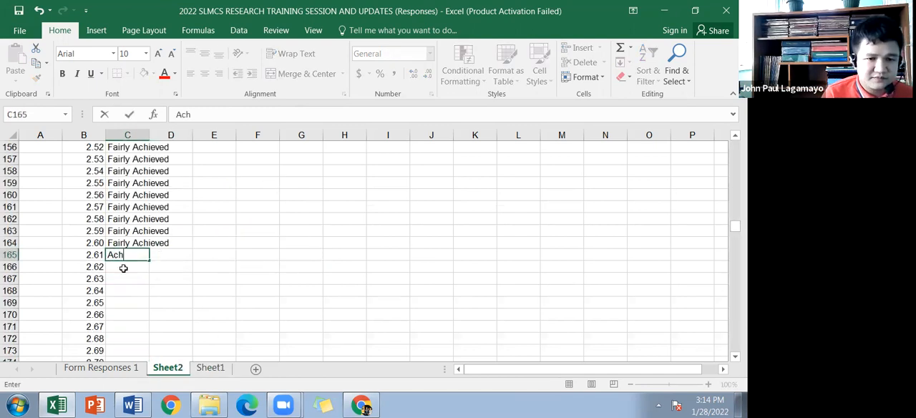
type("i")
key("BackSpace")
type("hieved")
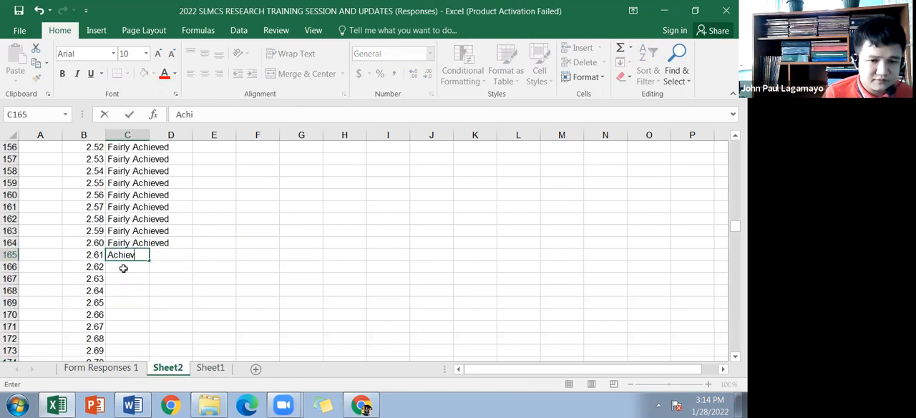
key("Return")
Step: Fill "Achieved" from C165 down to C244, beside the value 3.40, checking the range limit on Sheet1
left_click(132, 256)
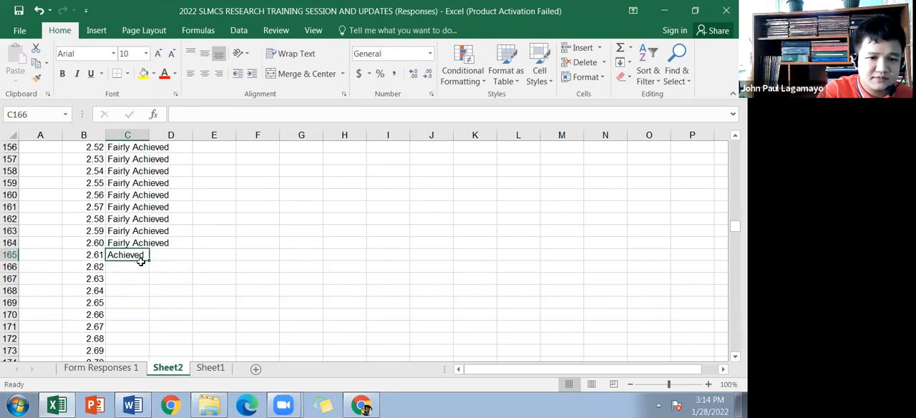
left_click_drag(149, 261, 140, 335)
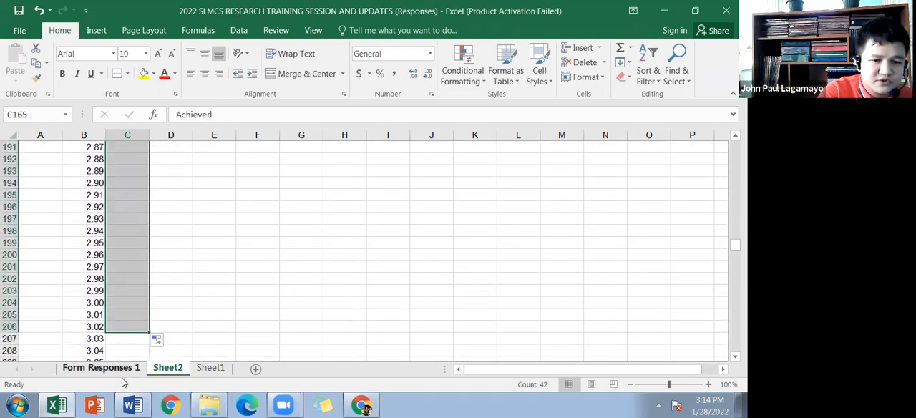
left_click(211, 367)
left_click(176, 368)
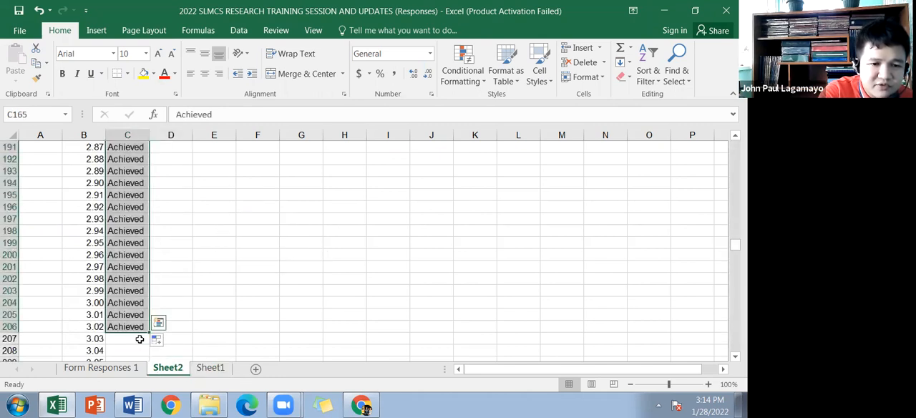
mouse_move(150, 332)
left_mouse_down()
mouse_move(149, 350)
mouse_move(148, 321)
left_mouse_up()
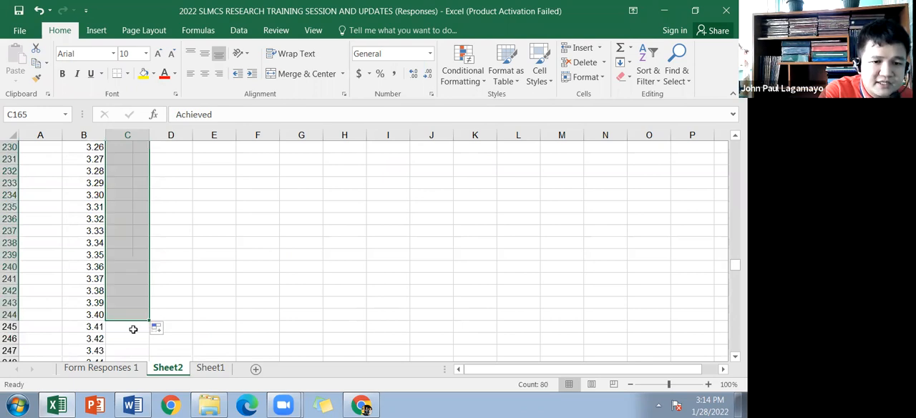
Step: Check the fourth range on Sheet1 and enter "Satisfactorily Achieved" in C245 of Sheet2, beside 3.41
left_click(134, 329)
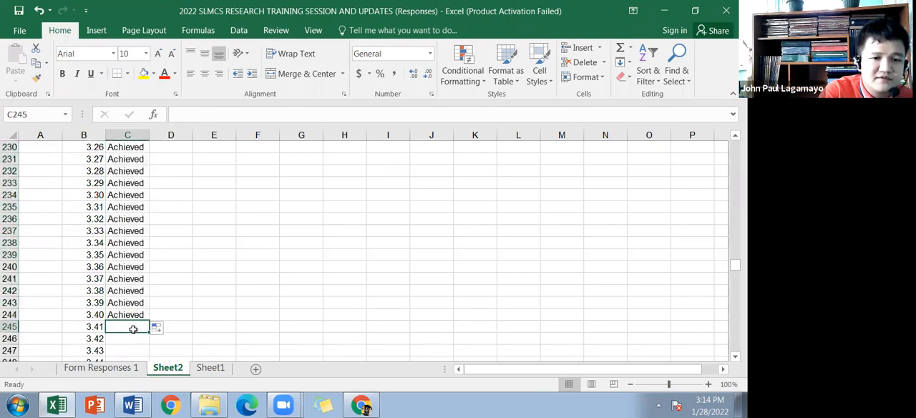
left_click(208, 368)
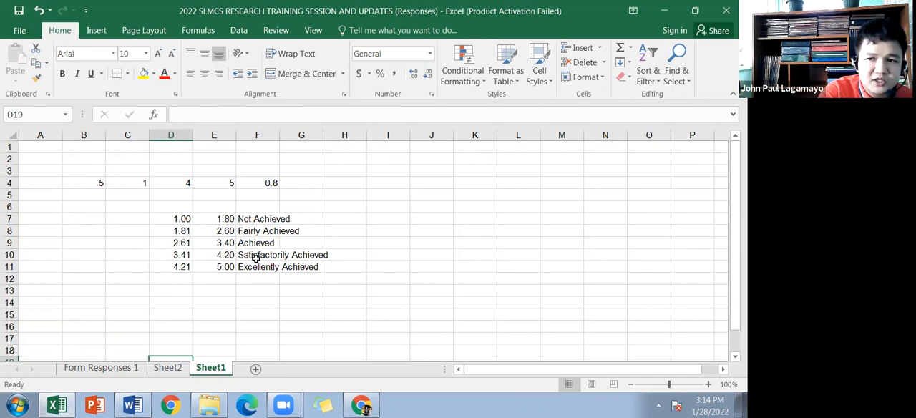
left_click(167, 367)
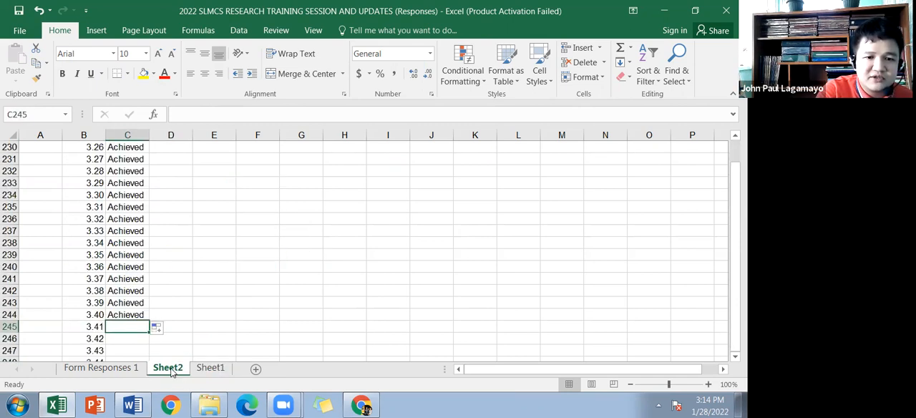
type("AS")
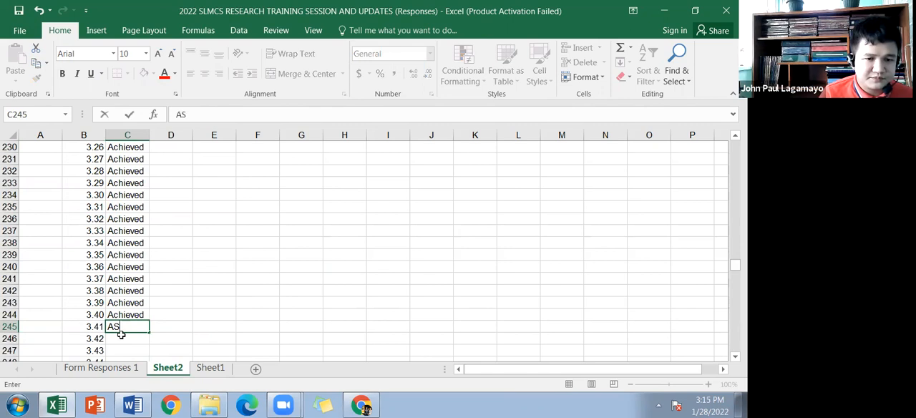
type("Satisfactor")
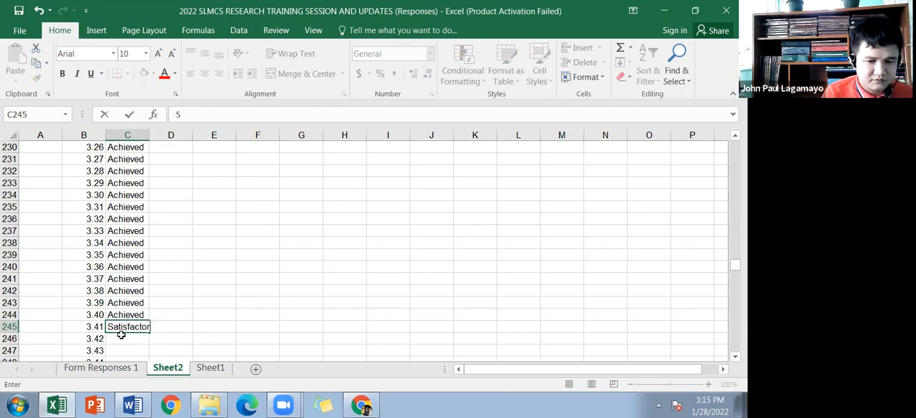
type("ily Achieved")
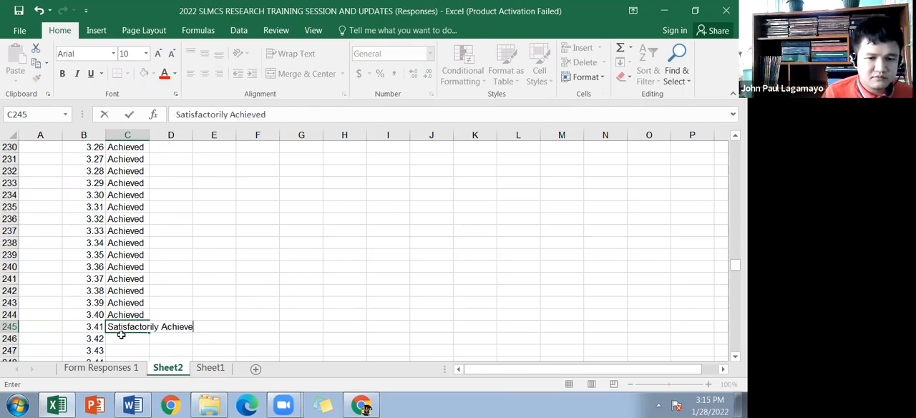
key("Return")
Step: Fill "Satisfactorily Achieved" from C245 down to C324, beside the value 4.20
left_click(211, 368)
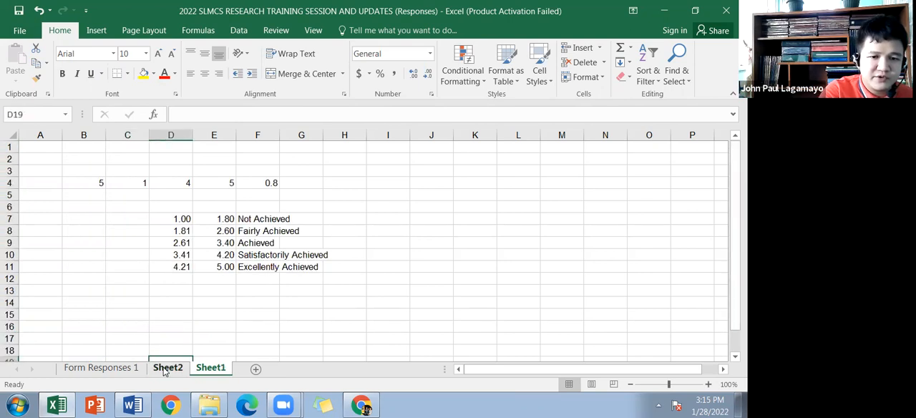
left_click(167, 368)
left_click(144, 328)
left_click_drag(150, 332, 126, 204)
Step: Enter "Excellently Achieved" in C325 and fill it down to C404, beside the value 5.00
left_click(127, 207)
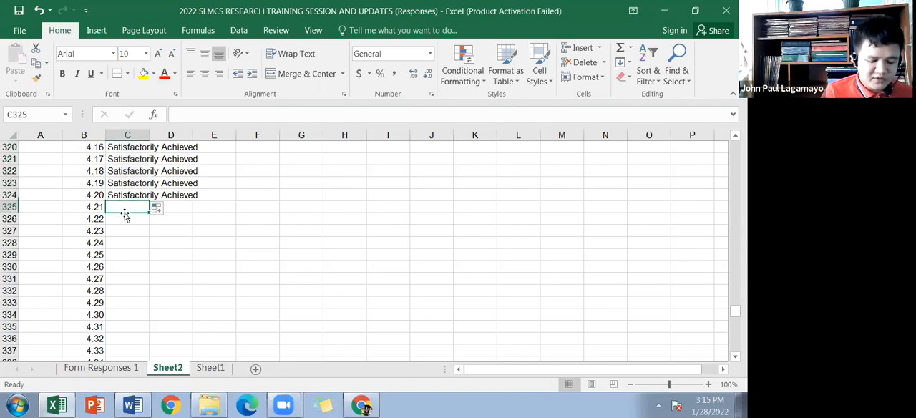
type("Excellently Achieved")
key("Return")
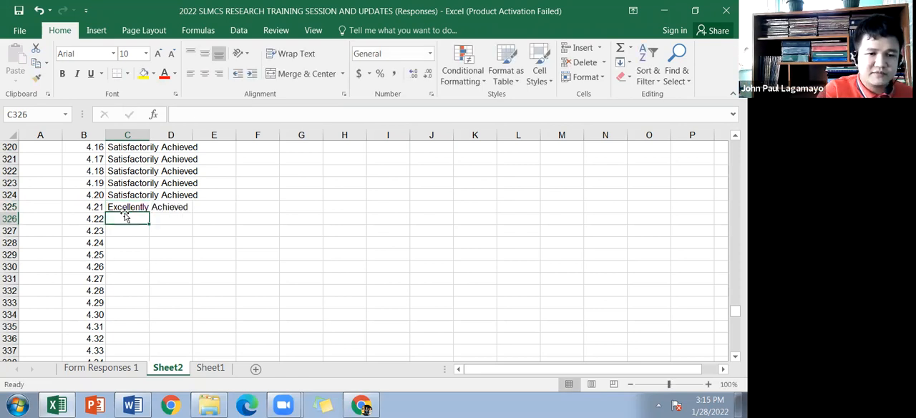
left_click(147, 209)
left_click_drag(150, 214, 164, 341)
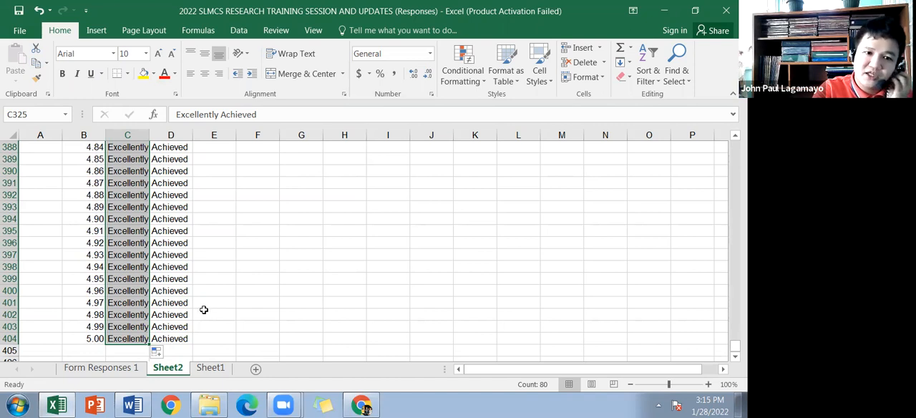
Step: Begin a LOOKUP formula in C53 of Form Responses 1, taking the mean in C52 as the lookup value
left_click(128, 370)
left_click(139, 315)
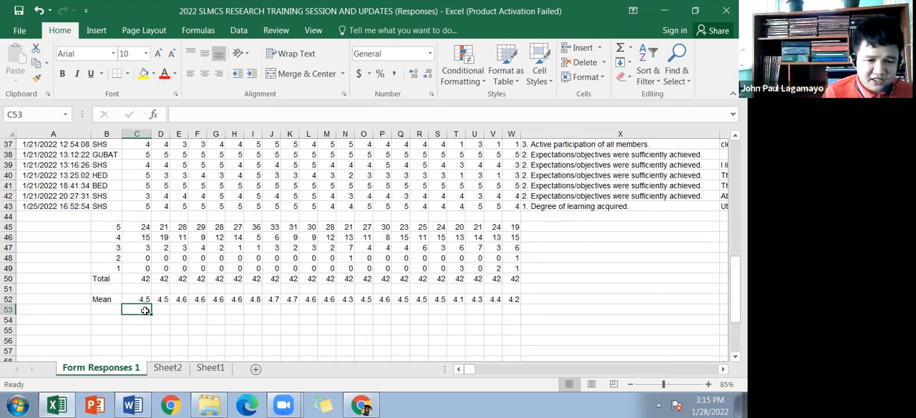
type("=")
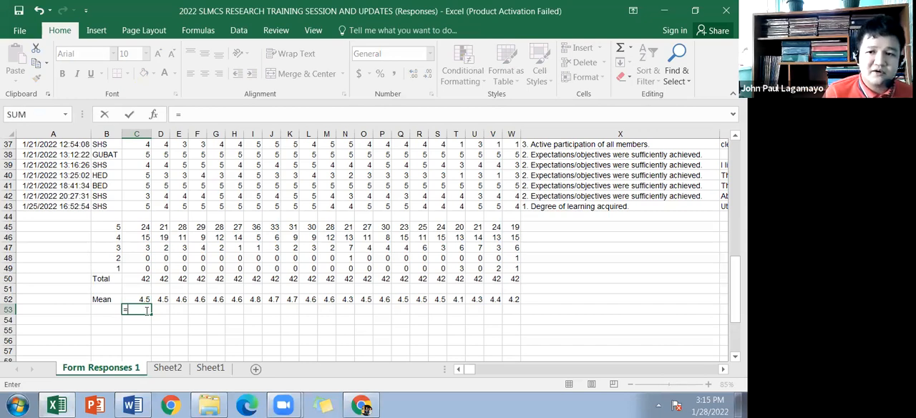
type("lookp")
key("BackSpace")
type("u")
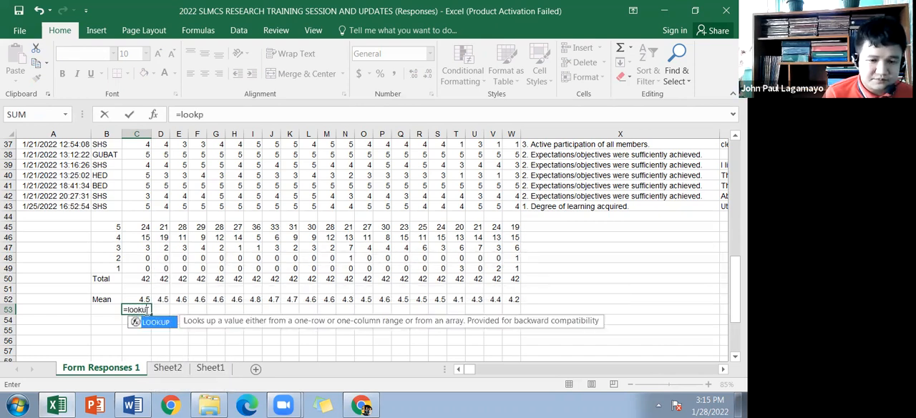
type("p(")
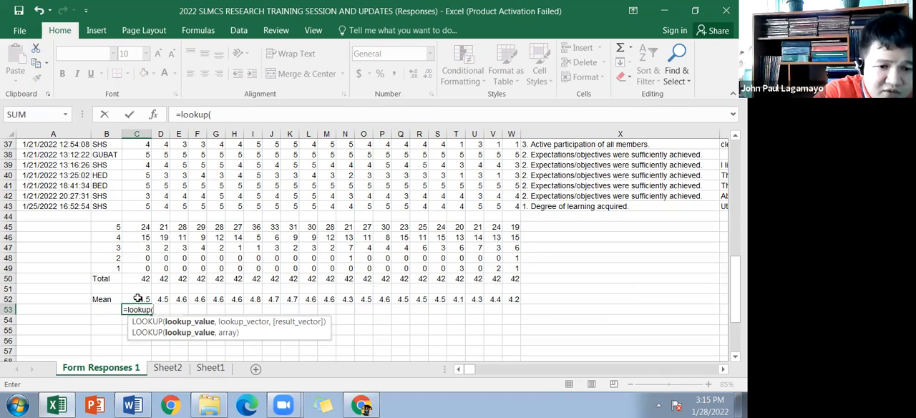
left_click(136, 298)
type(",")
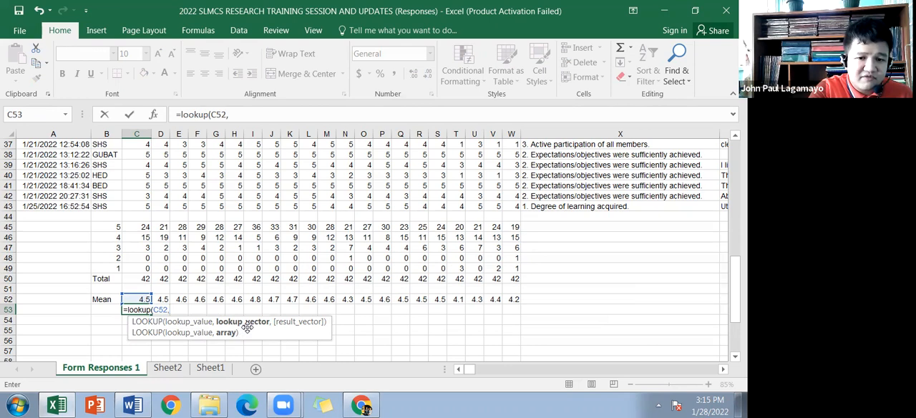
Step: Set the formula's lookup vector to the absolute range $B$4:$B$404 on Sheet2
left_click(210, 368)
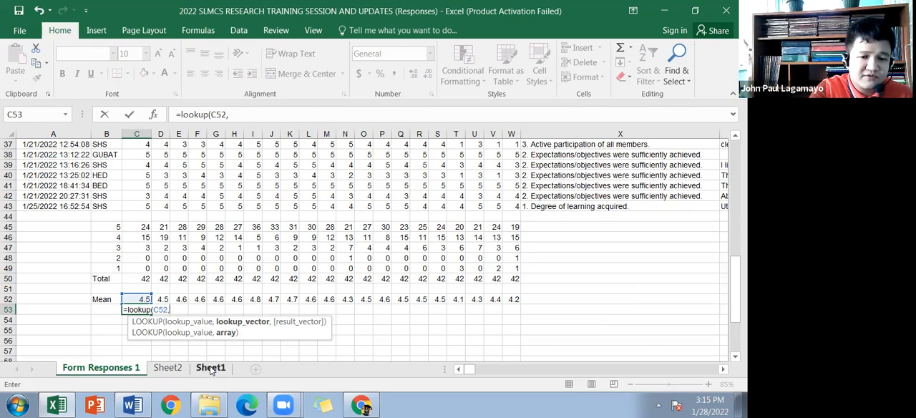
left_click(171, 366)
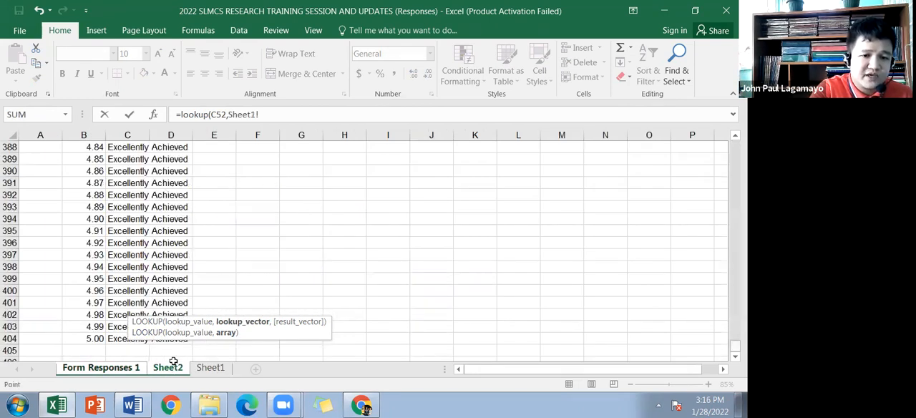
scroll(99, 229, "up", 20)
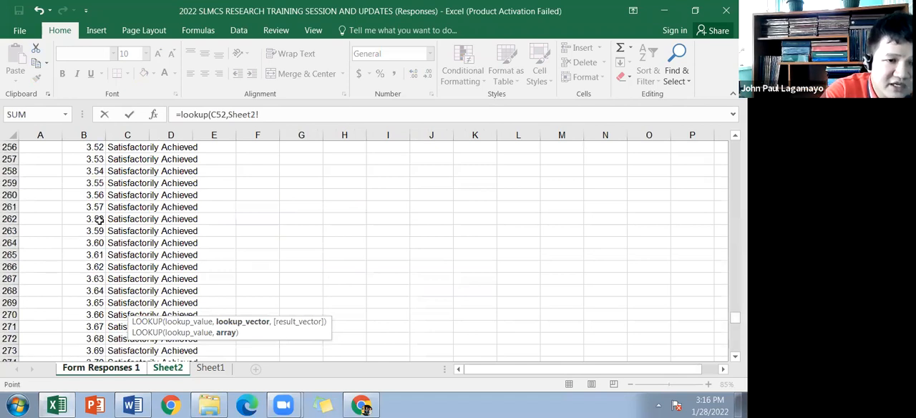
scroll(99, 220, "up", 20)
scroll(94, 209, "up", 20)
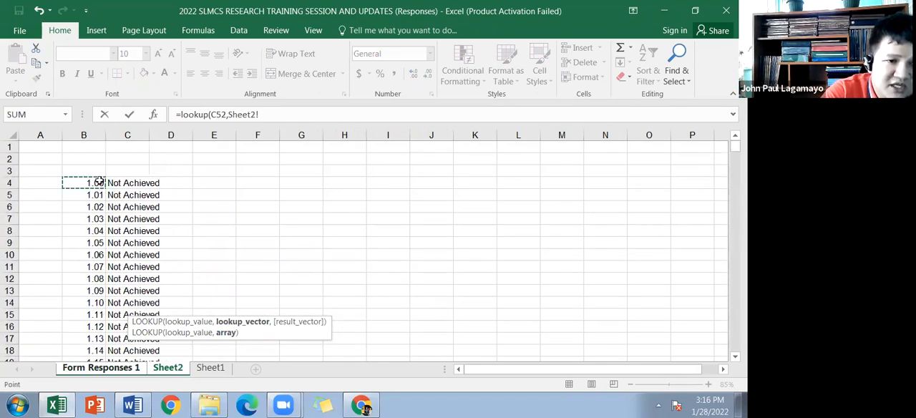
left_click(99, 186)
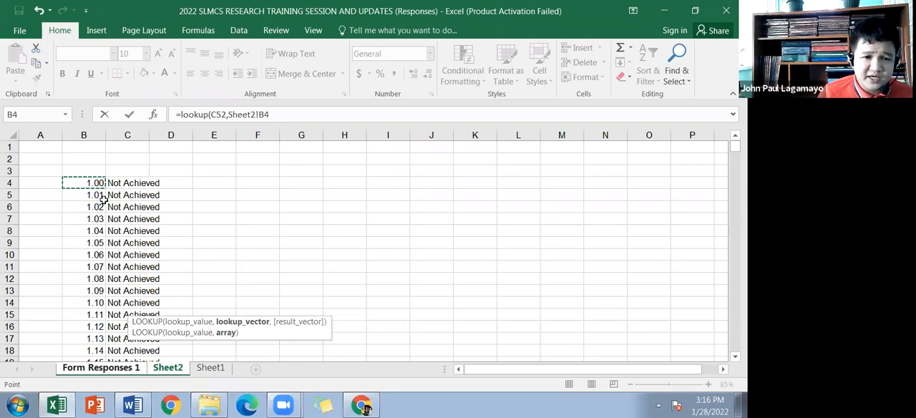
key("ctrl+shift+Down")
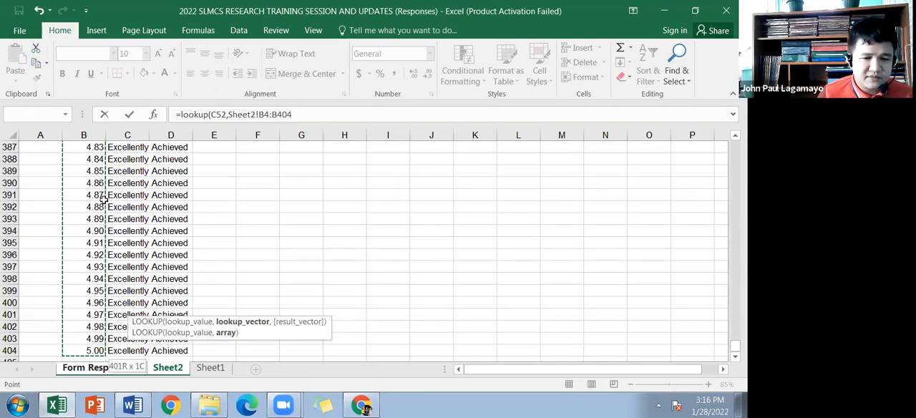
key("F4")
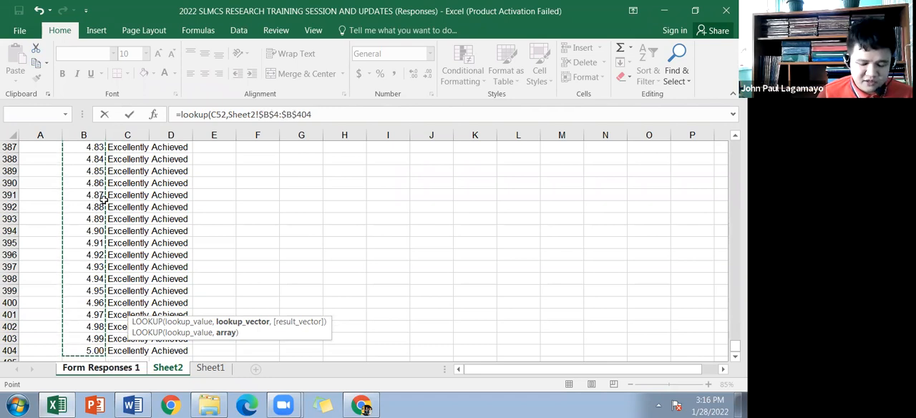
type(",")
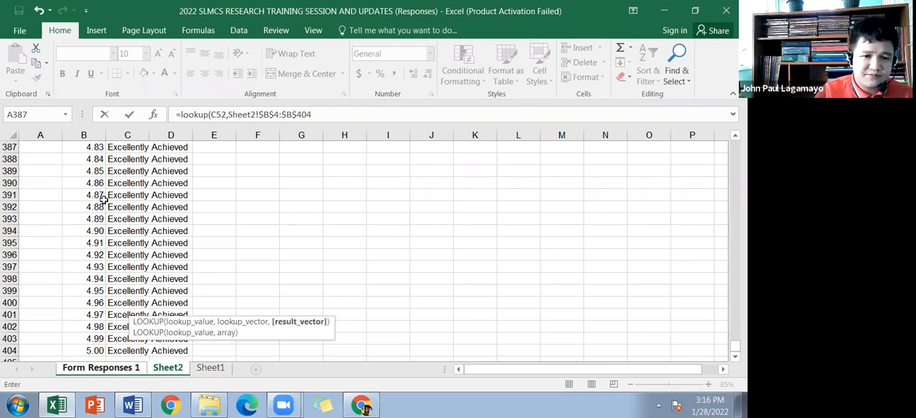
Step: Set the result vector to the absolute range $C$4:$C$404 on Sheet2 and complete the LOOKUP formula
scroll(307, 223, "up", 20)
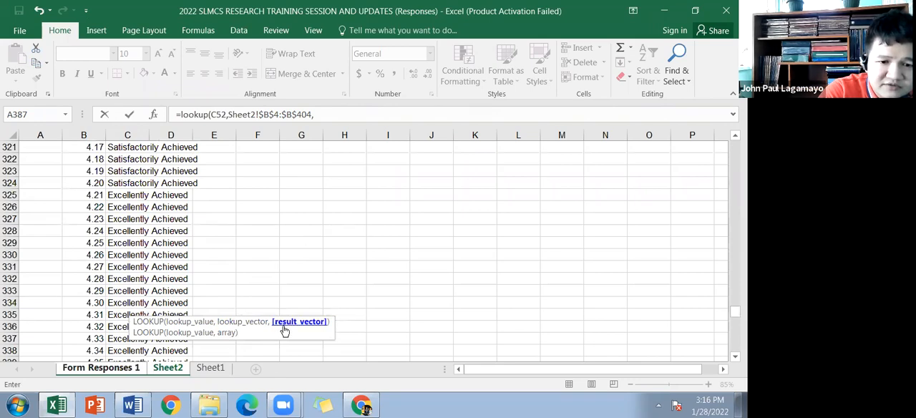
left_click_drag(735, 311, 735, 147)
left_click(123, 184)
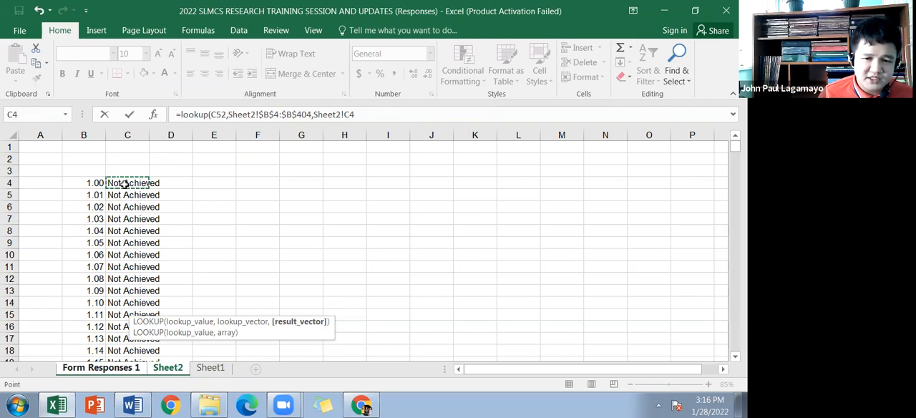
key("ctrl+shift+Down")
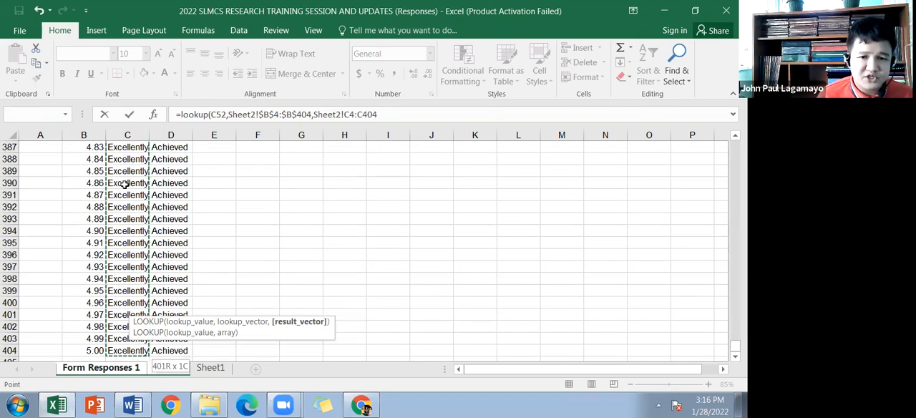
key("F4")
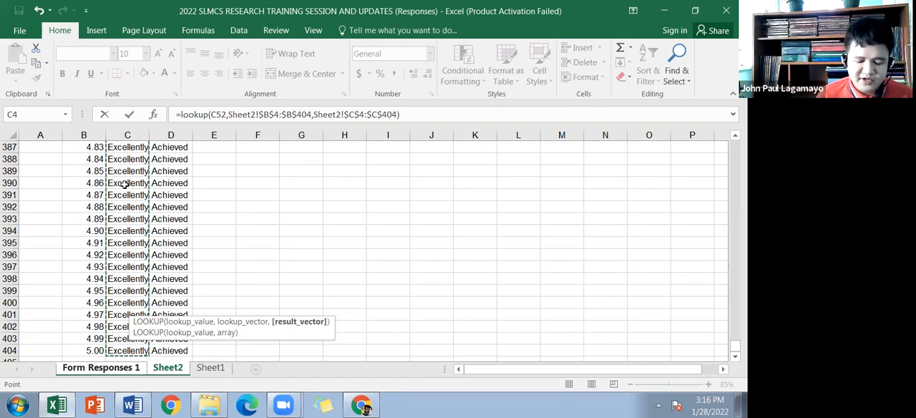
type(")")
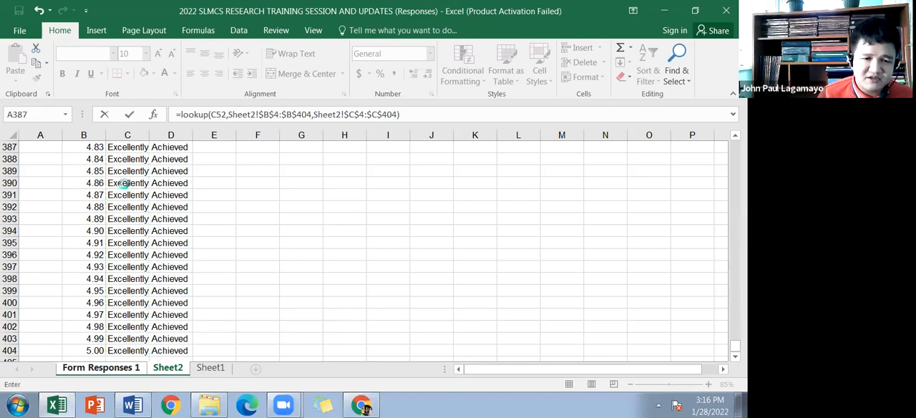
key("Return")
Step: Fill the LOOKUP formula from C53 across to W53 and check the copied formulas in S53 and W53
left_click(138, 310)
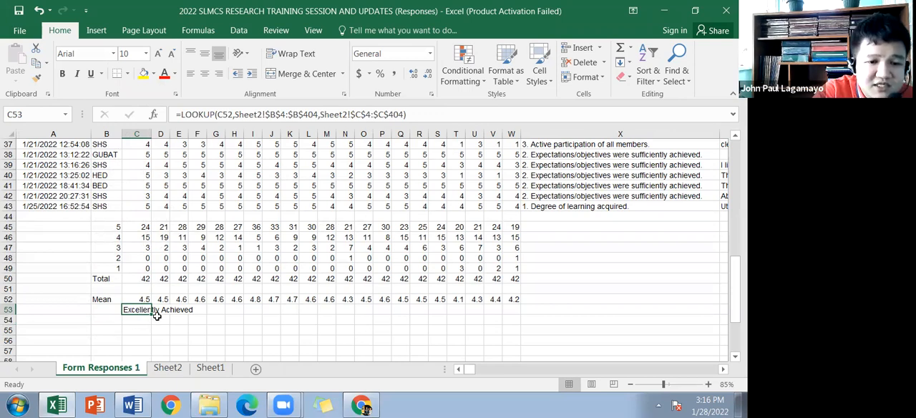
left_click_drag(474, 313, 517, 315)
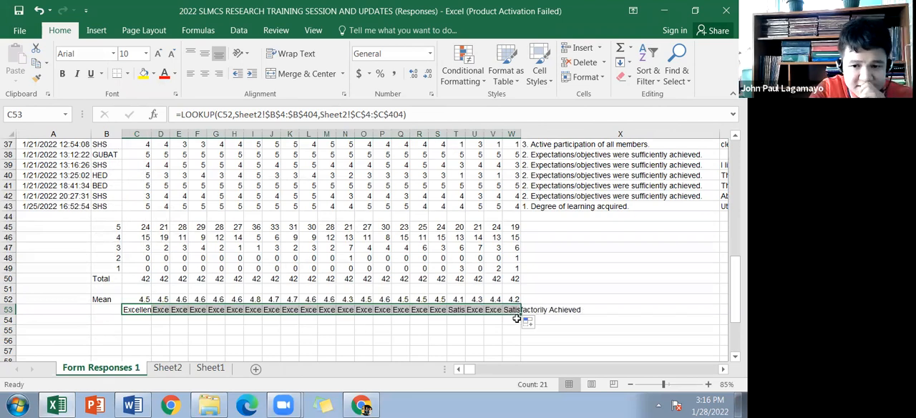
left_click(478, 310)
left_click(438, 312)
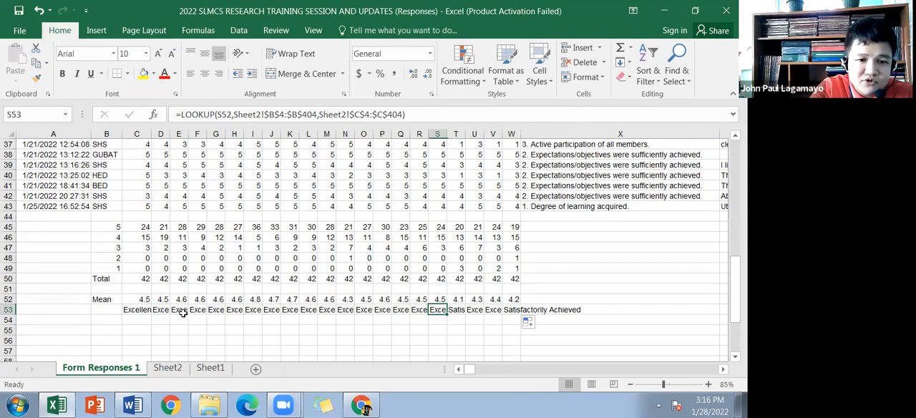
left_click(515, 312)
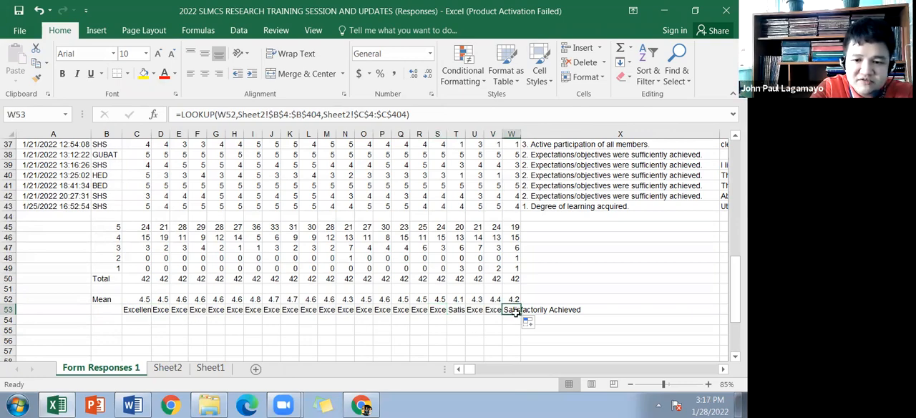
Step: Read the full question heading in W1 and compare it with the mean and verbal interpretation in column W
scroll(523, 312, "up", 6)
scroll(527, 312, "up", 6)
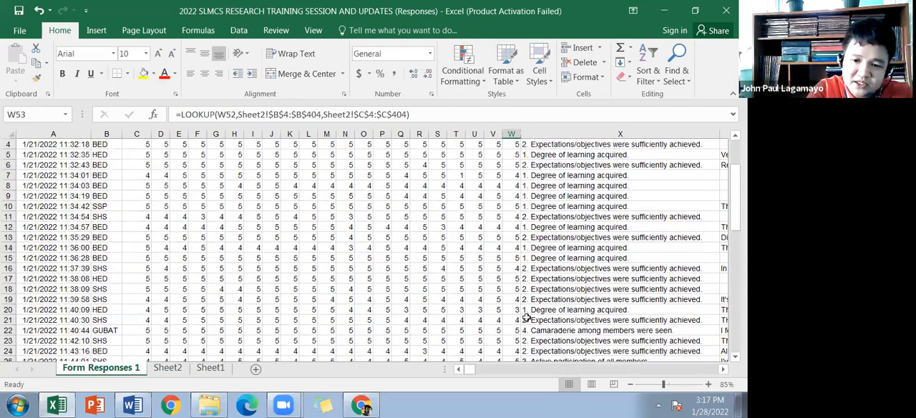
scroll(686, 308, "down", 2)
scroll(686, 308, "up", 3)
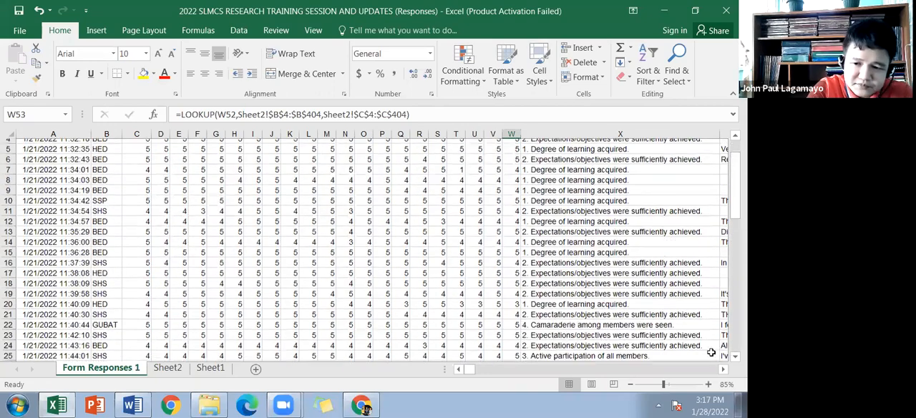
scroll(687, 333, "down", 2)
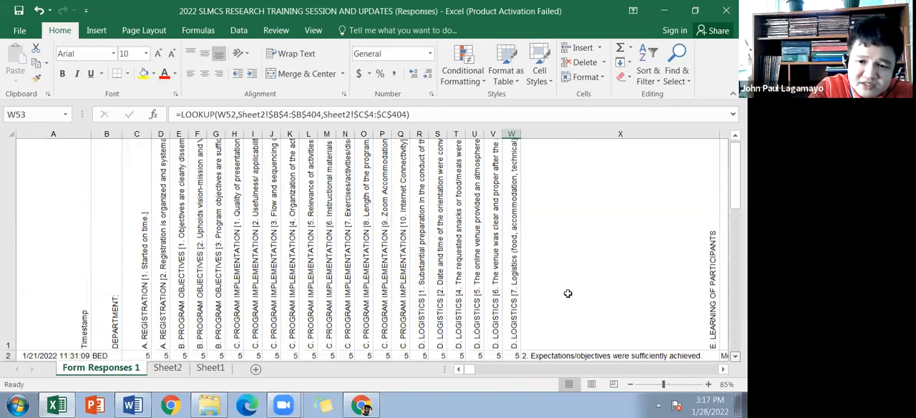
scroll(468, 279, "down", 2)
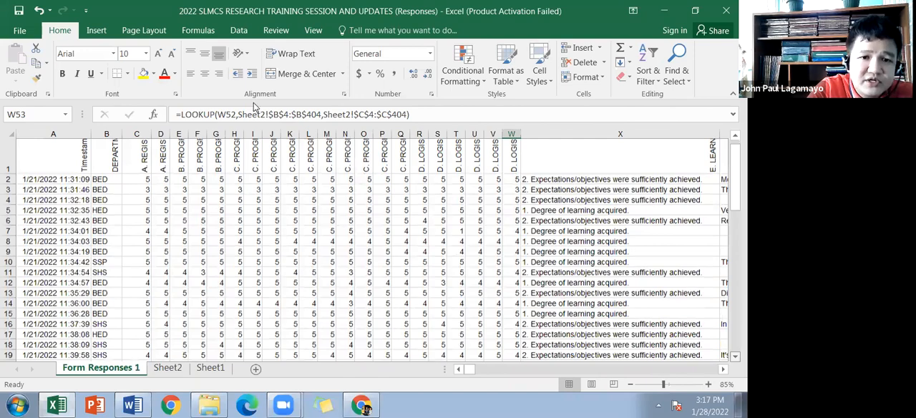
key("ctrl+Up")
left_click_drag(243, 114, 577, 116)
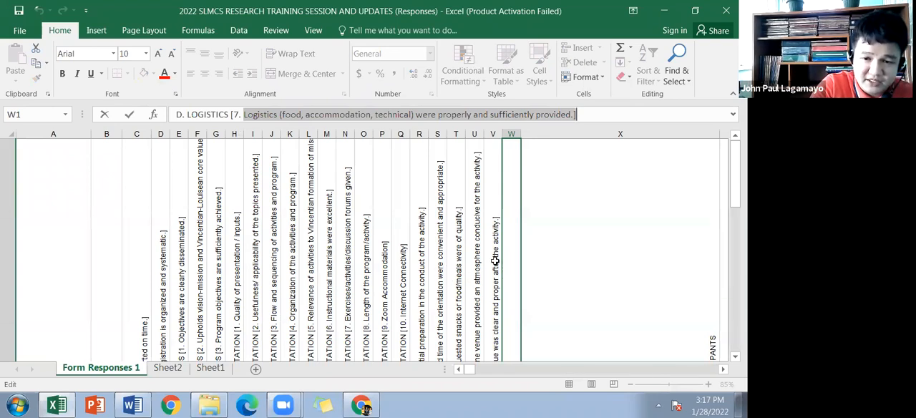
scroll(512, 247, "down", 3)
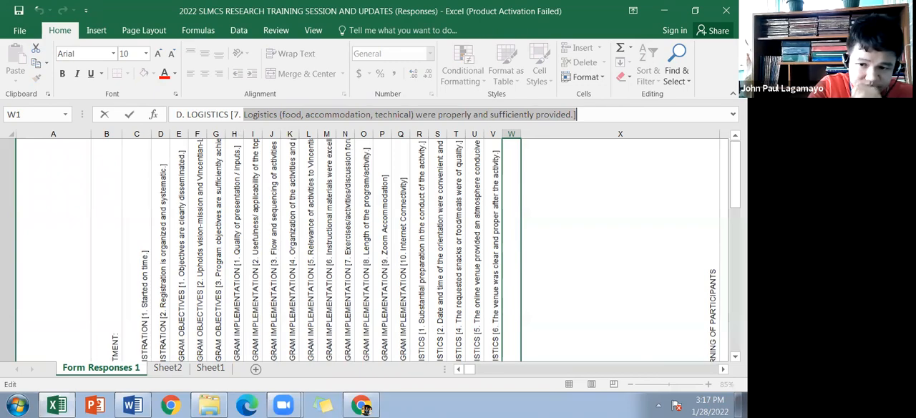
scroll(514, 324, "down", 11)
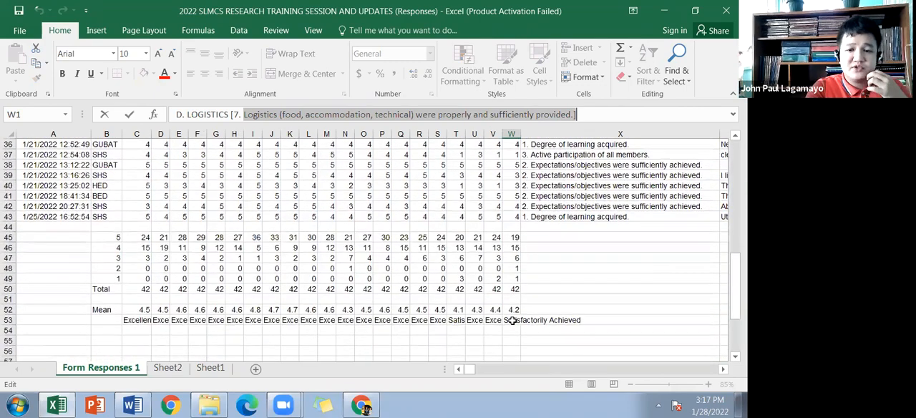
left_click(517, 322)
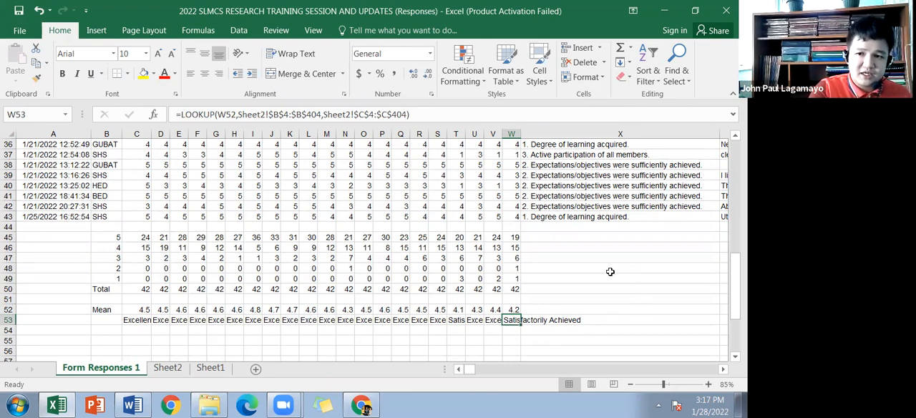
Step: Look over the question headings in row 1 and the individual ratings beneath them
scroll(340, 304, "up", 12)
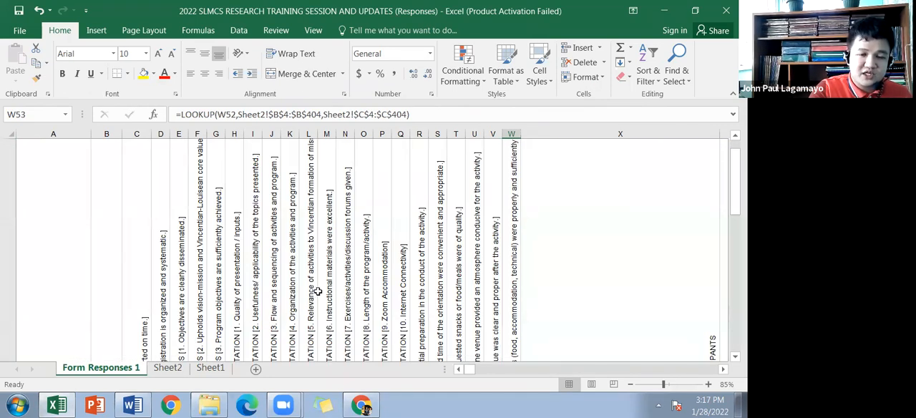
scroll(317, 291, "down", 2)
scroll(298, 296, "down", 3)
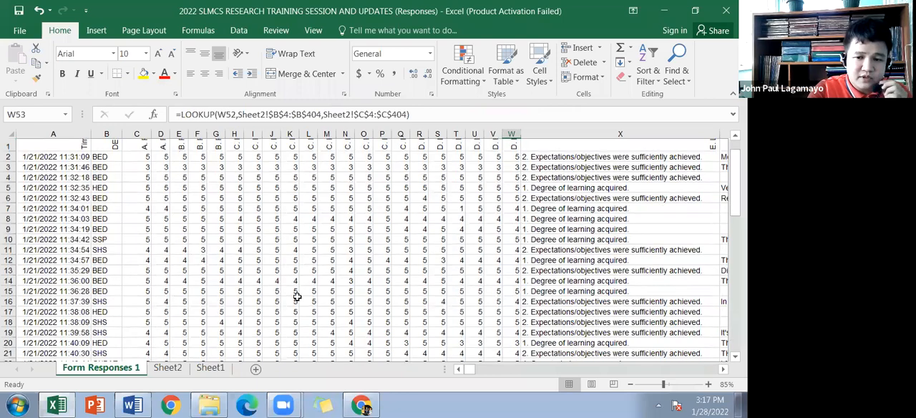
scroll(272, 299, "up", 3)
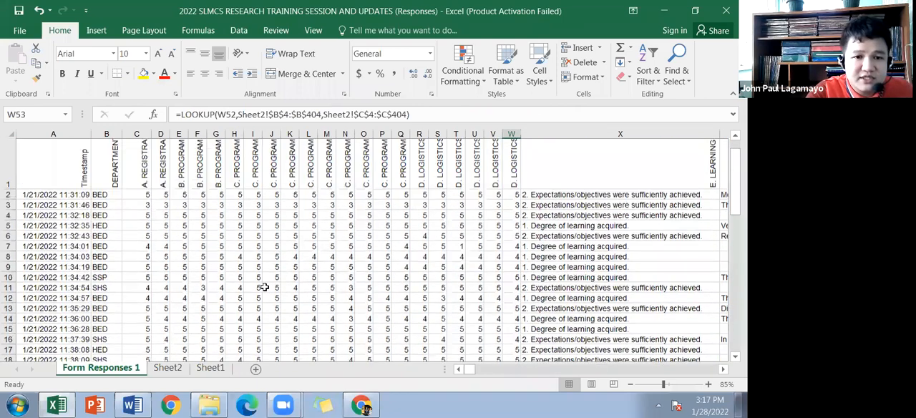
scroll(264, 287, "up", 2)
scroll(225, 283, "down", 1)
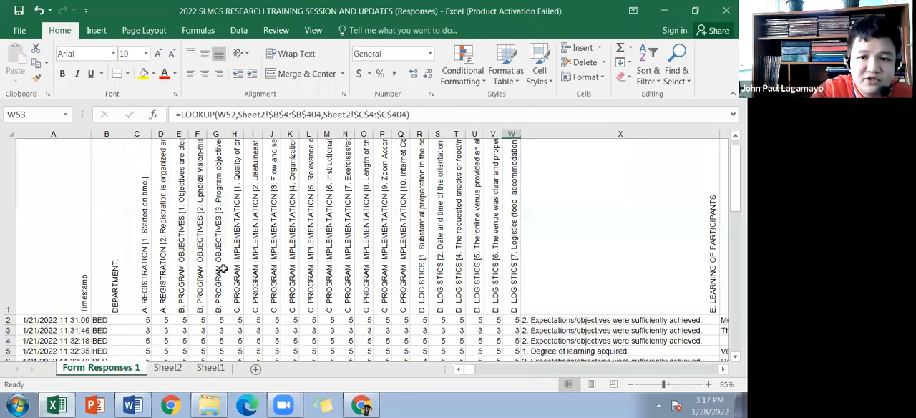
scroll(256, 303, "down", 3)
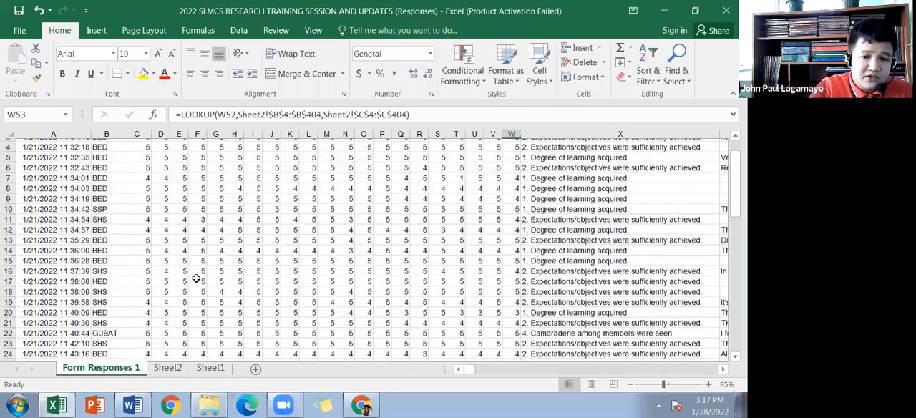
Step: Select the question headings in C1:W1 to review which items were rated
scroll(507, 292, "up", 3)
left_click_drag(136, 292, 509, 292)
scroll(292, 294, "down", 1)
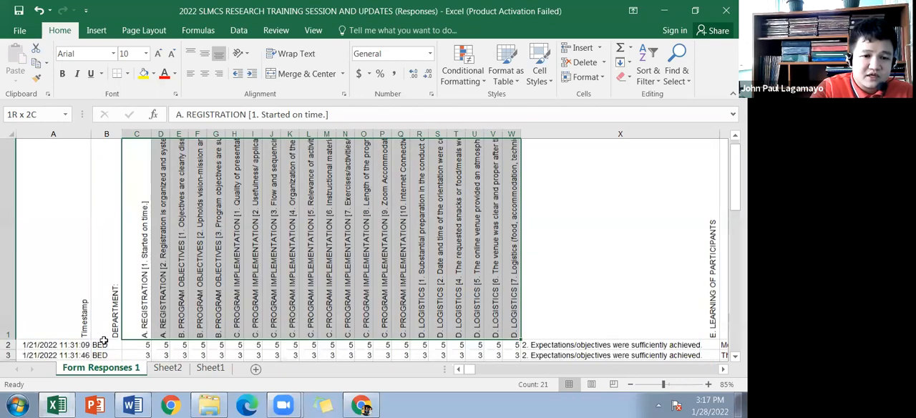
Step: Select the mean and interpretation rows B52:W53, and briefly view the respondents table in the Word document
scroll(111, 323, "down", 2)
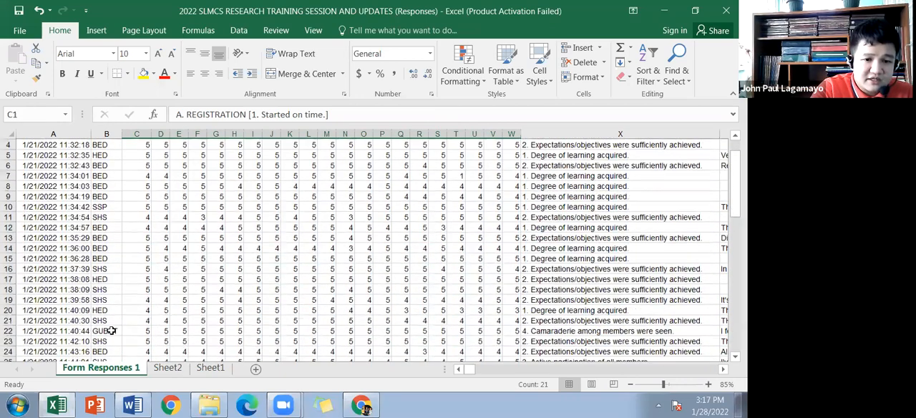
scroll(317, 336, "down", 2)
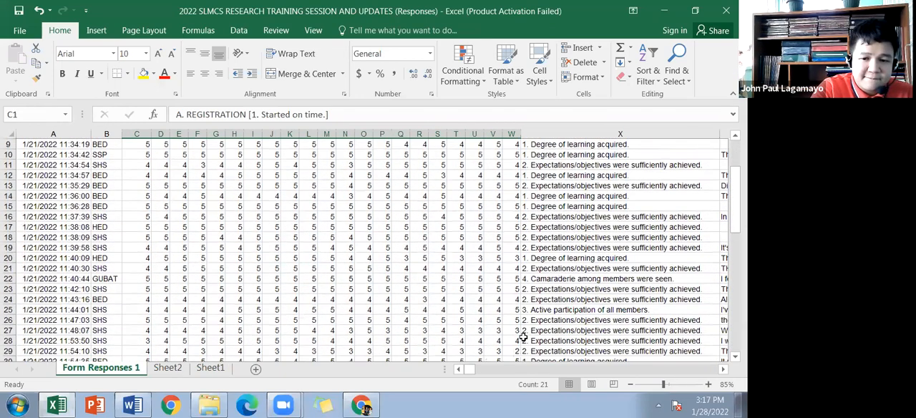
scroll(515, 338, "down", 8)
left_click_drag(100, 331, 510, 341)
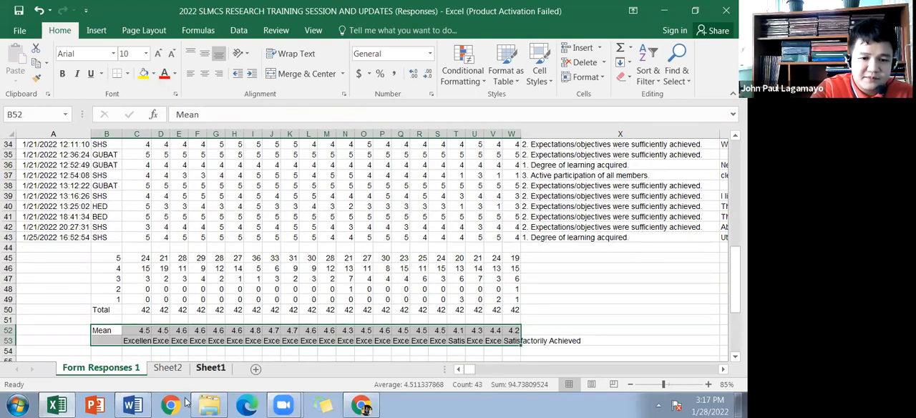
left_click(135, 405)
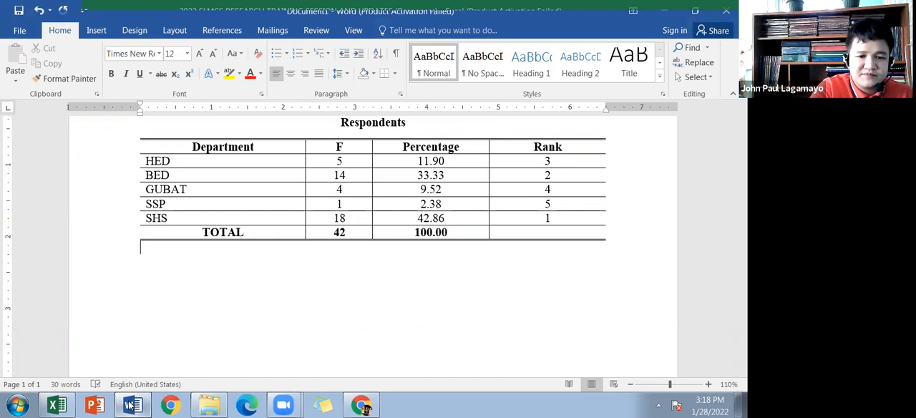
left_click(71, 406)
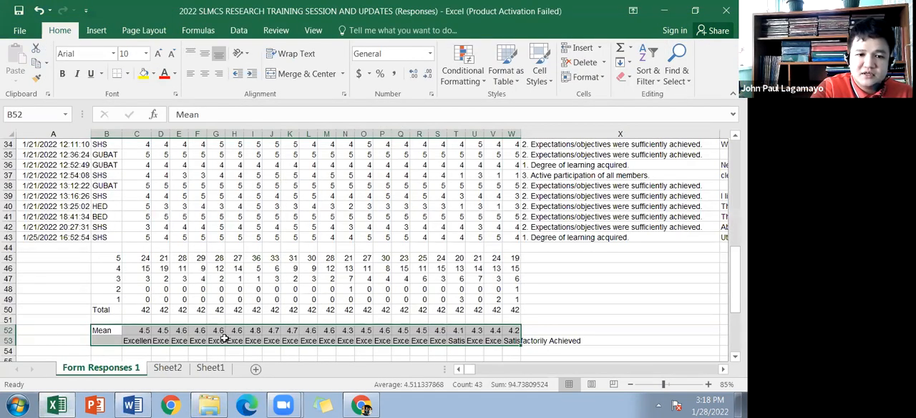
Step: Check the verbal interpretation formulas in row 53 for columns C, D, E, F and H
left_click(128, 341)
left_click(159, 341)
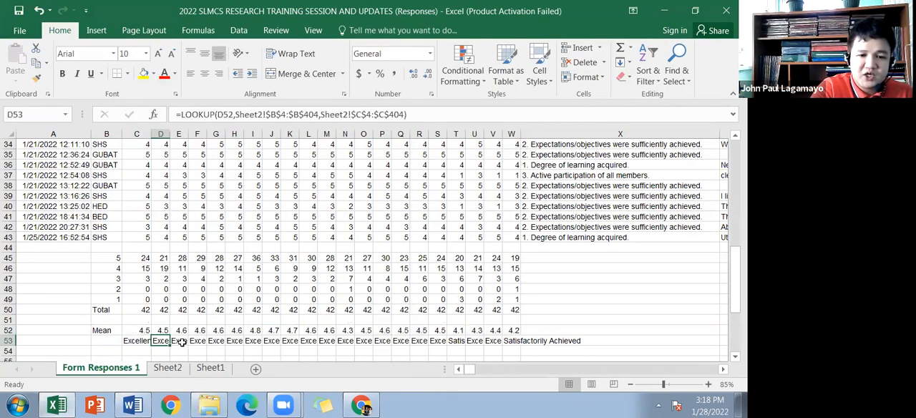
left_click(183, 342)
left_click(203, 341)
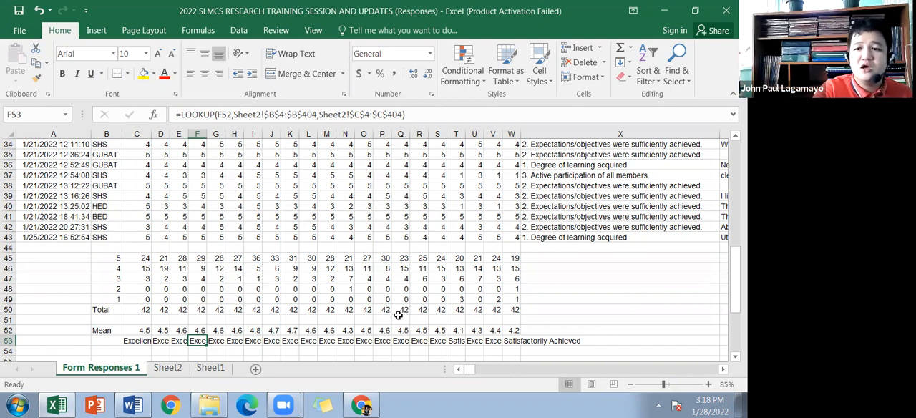
left_click(234, 343)
Step: Look over the question headings, the ratings and the participants' learning responses in column X at 70% zoom
scroll(200, 245, "up", 11)
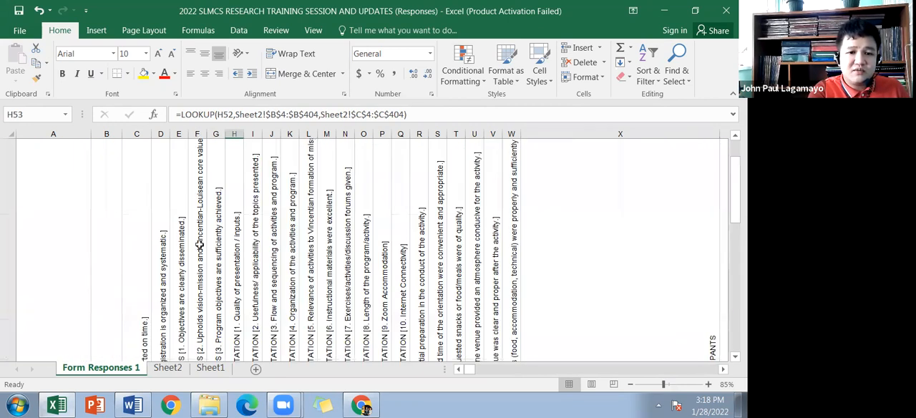
scroll(358, 251, "down", 3)
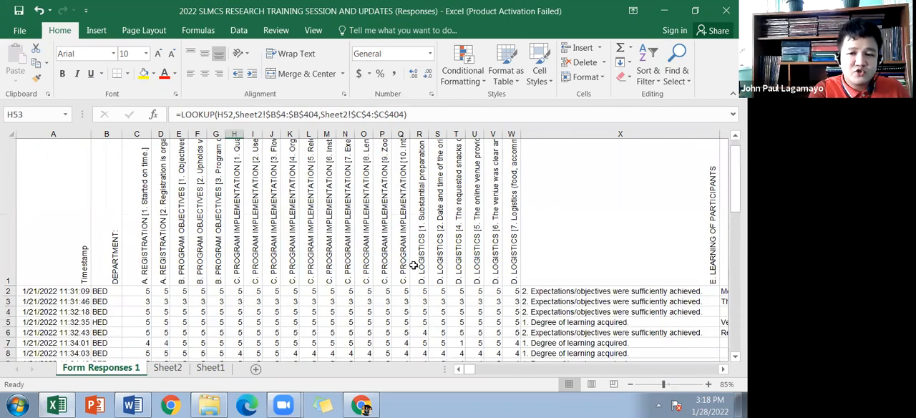
scroll(537, 287, "down", 2)
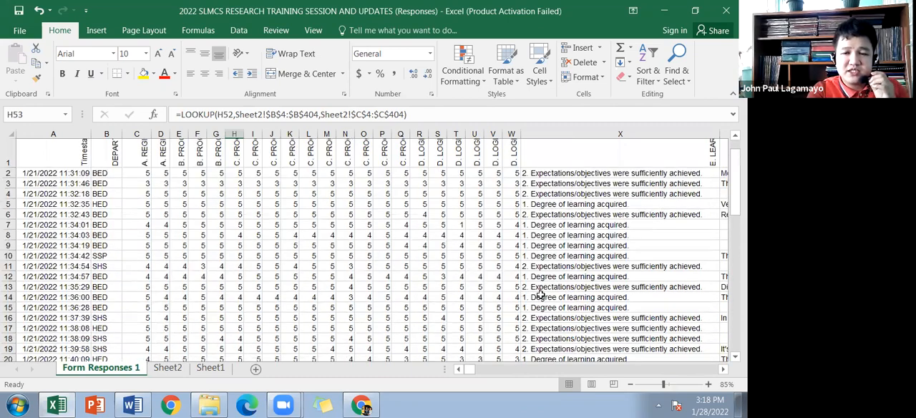
scroll(569, 244, "down", 3)
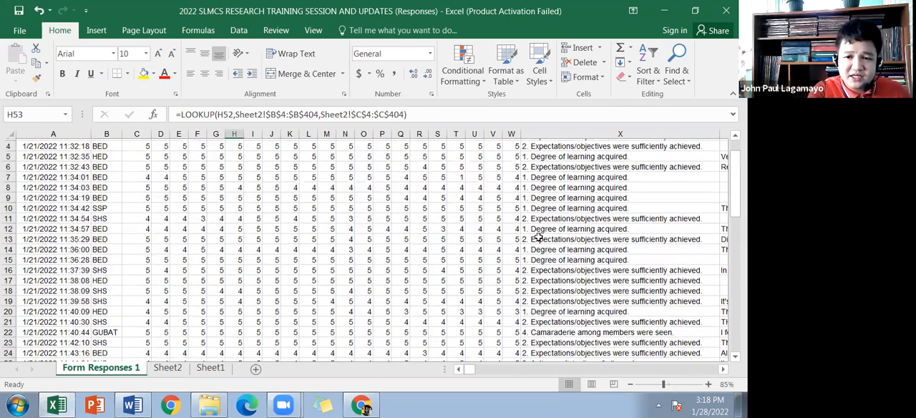
scroll(512, 258, "up", 1)
scroll(494, 259, "down", 1)
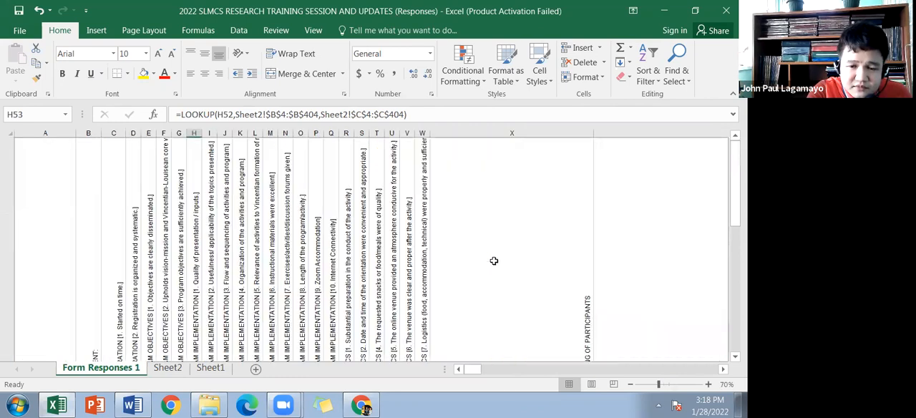
scroll(462, 272, "down", 3)
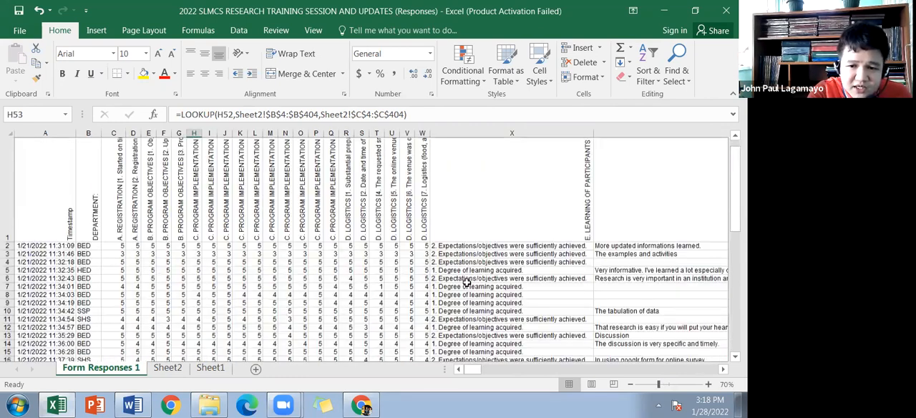
scroll(463, 200, "down", 2)
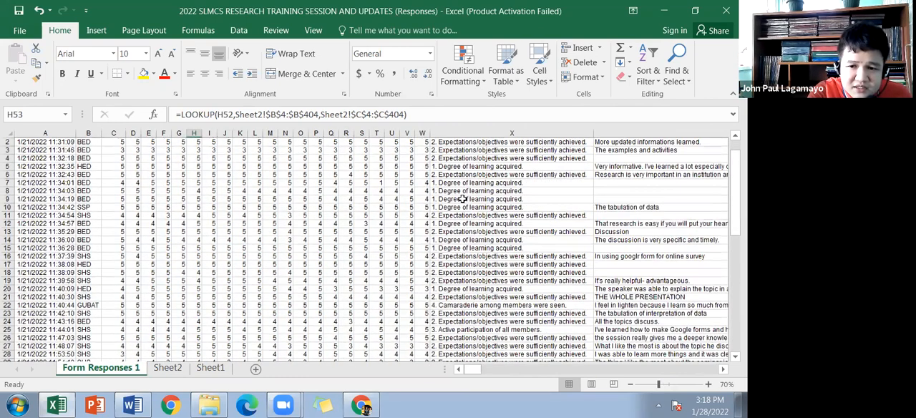
scroll(563, 281, "down", 1)
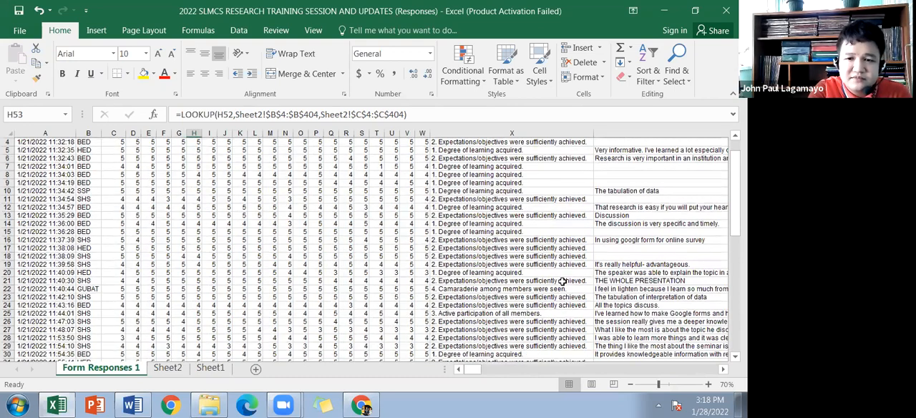
Step: Examine the learning responses in column X alongside the written comments in column Y
left_click_drag(496, 175, 502, 354)
key("Right")
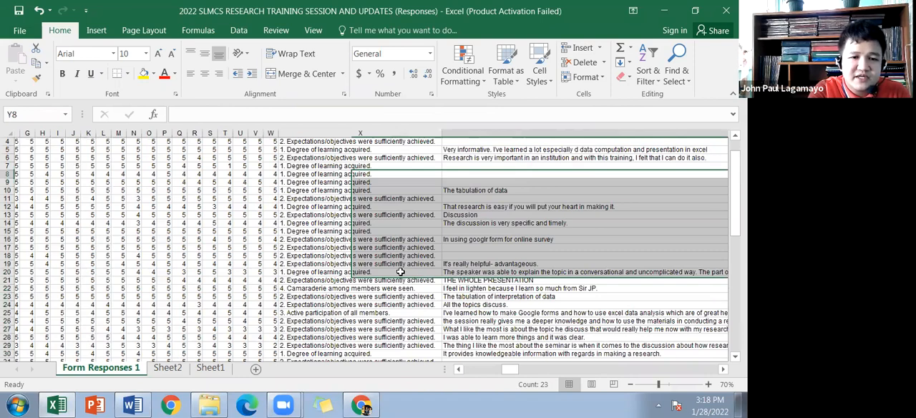
key("Left")
key("Left")
key("Left")
key("Left")
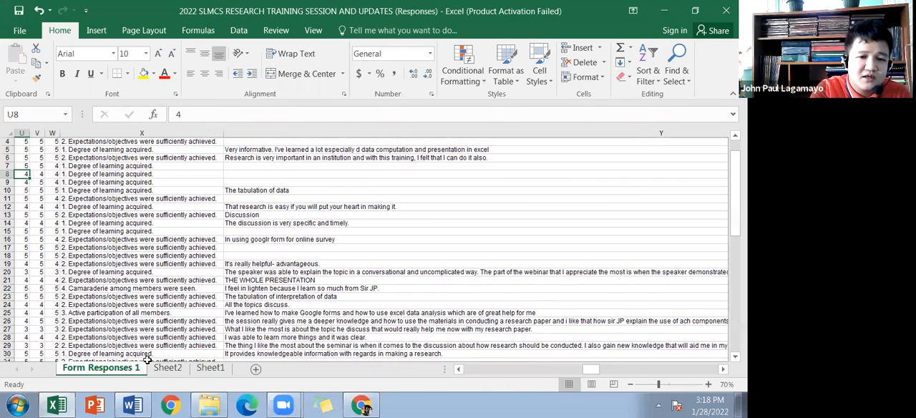
Step: Select the participants' learning responses down column X to review them as a group
left_click(148, 359)
key("ctrl+shift+Down")
left_click_drag(150, 338, 162, 351)
left_click_drag(272, 207, 280, 351)
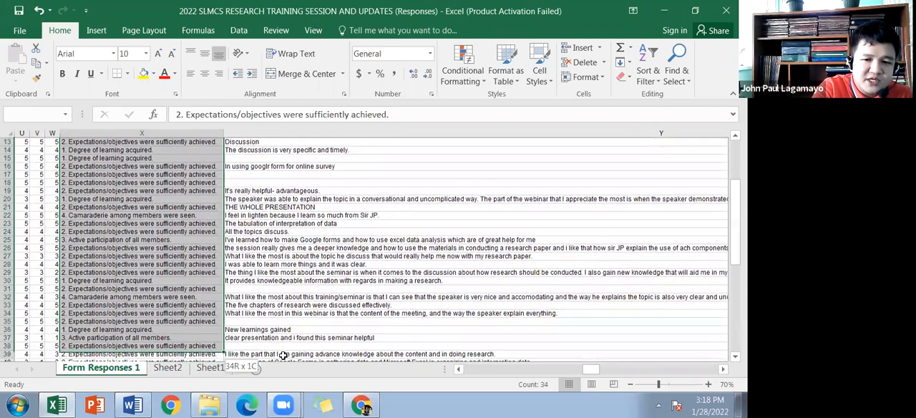
left_click_drag(360, 199, 381, 351)
Step: Switch to the Word document and place the cursor in the blank area below the respondents table
key("alt+Tab")
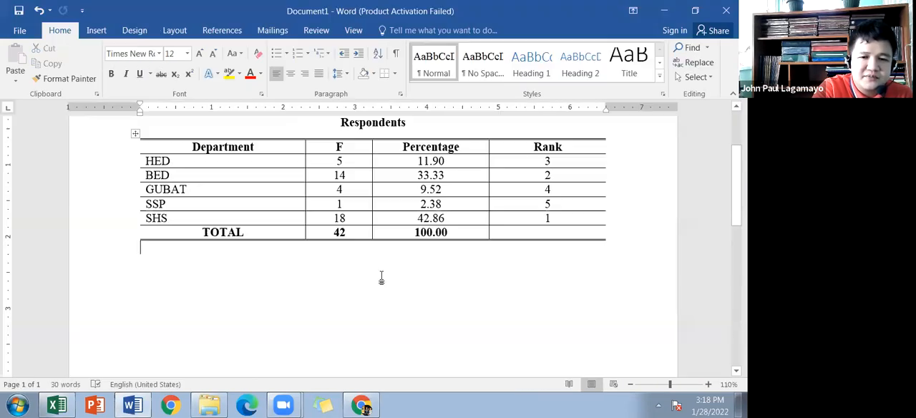
left_click(405, 288)
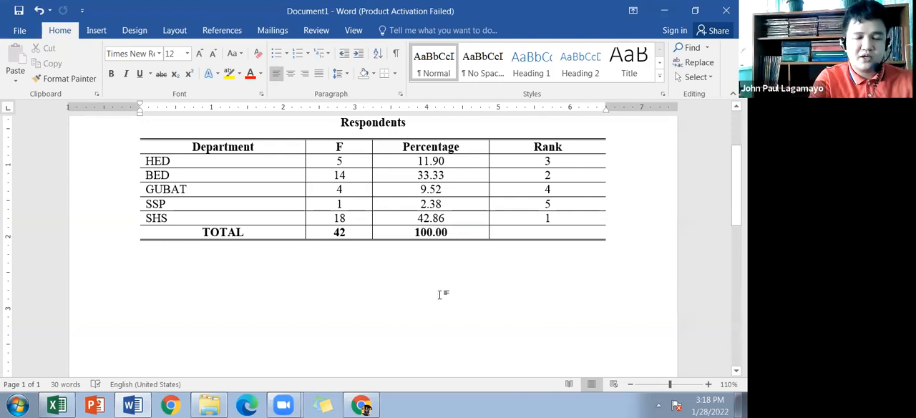